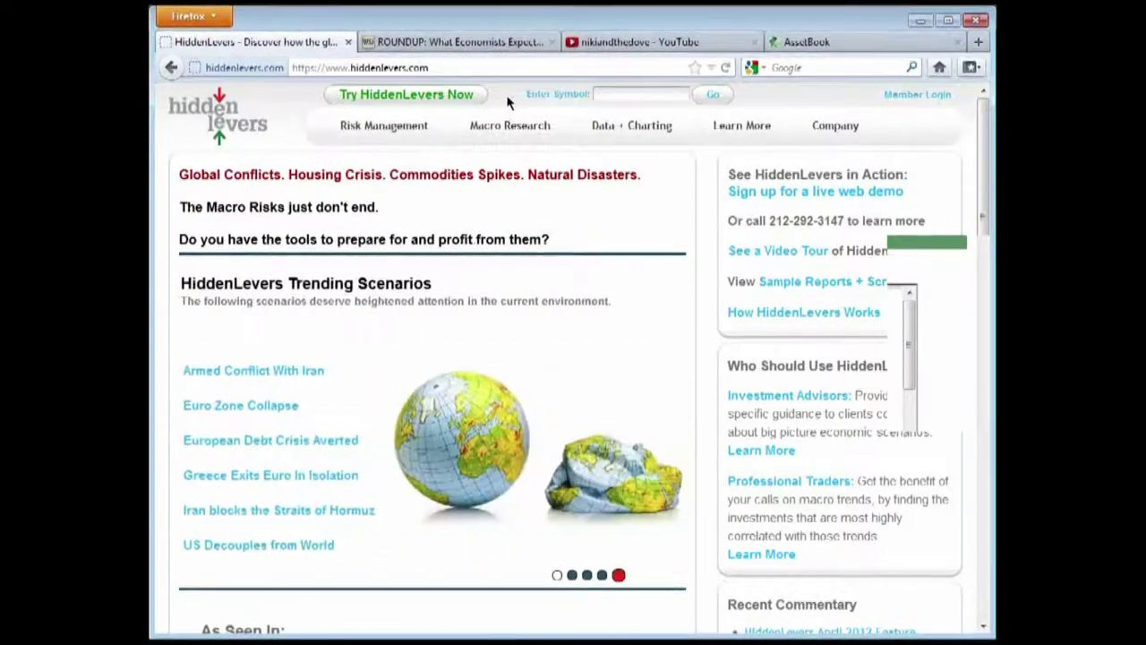
Move the AssetBook tab ahead of YouTube and browse the HiddenLevers homepage's Trending Scenarios
left_click_drag(843, 39, 638, 37)
left_click(313, 43)
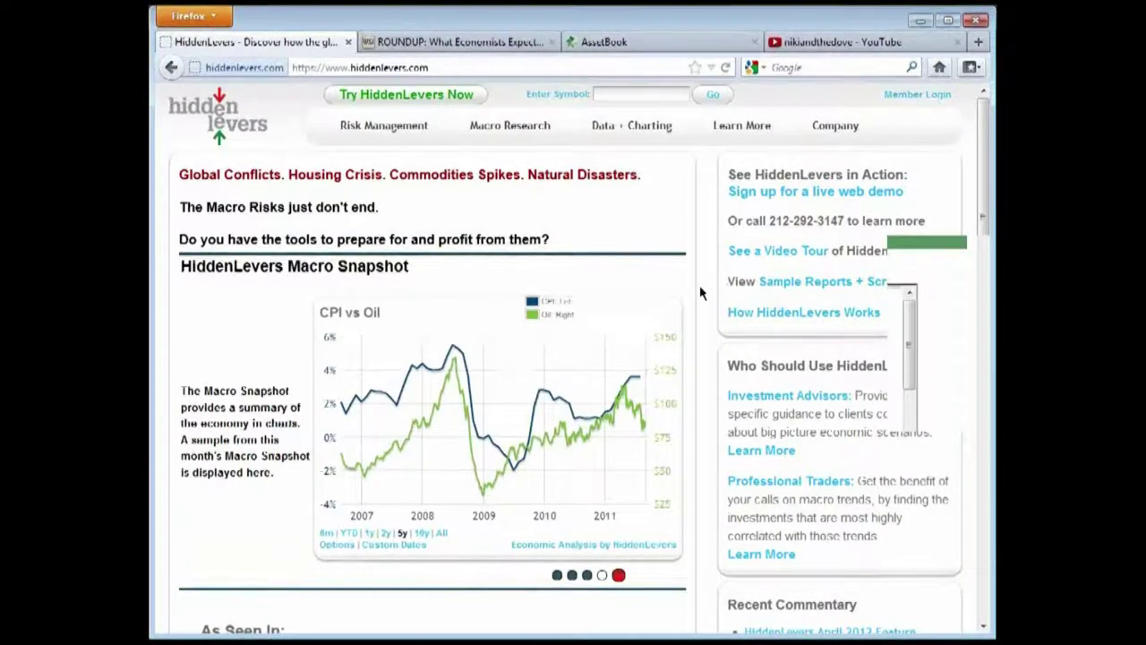
scroll(700, 288, "down", 2)
scroll(699, 288, "up", 2)
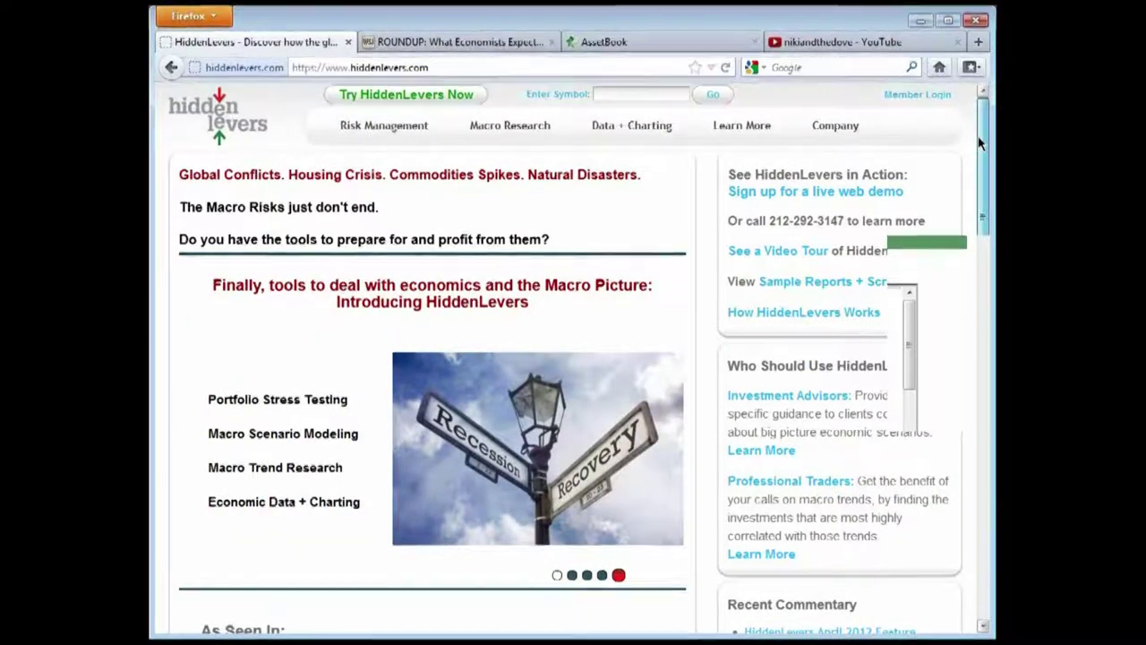
scroll(980, 143, "down", 1)
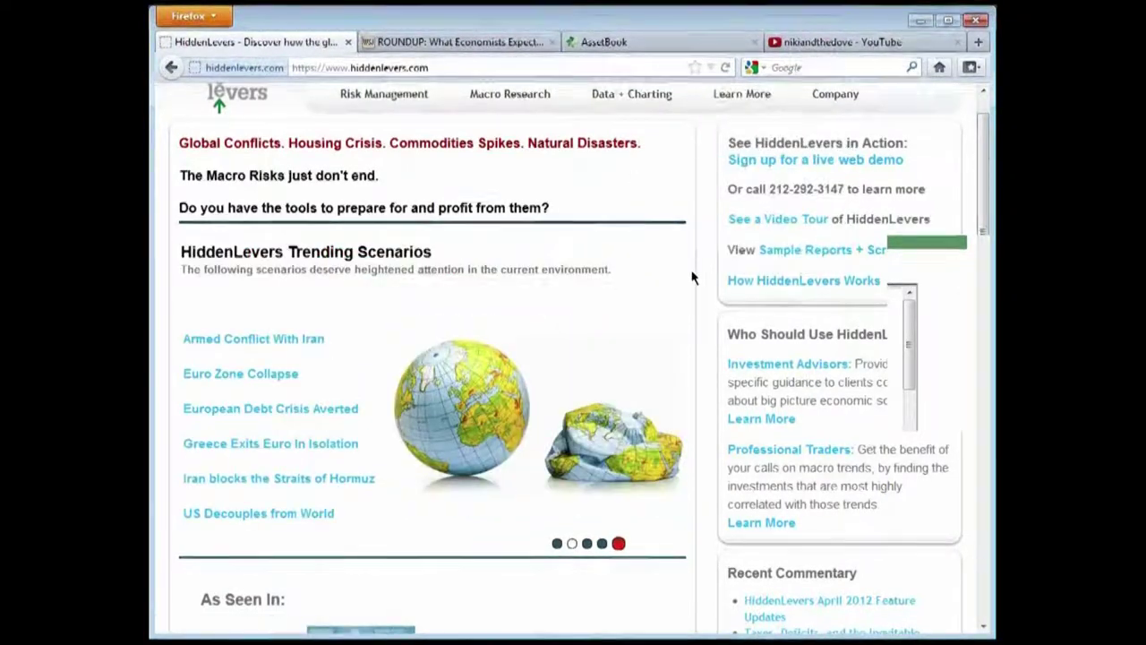
scroll(689, 278, "up", 1)
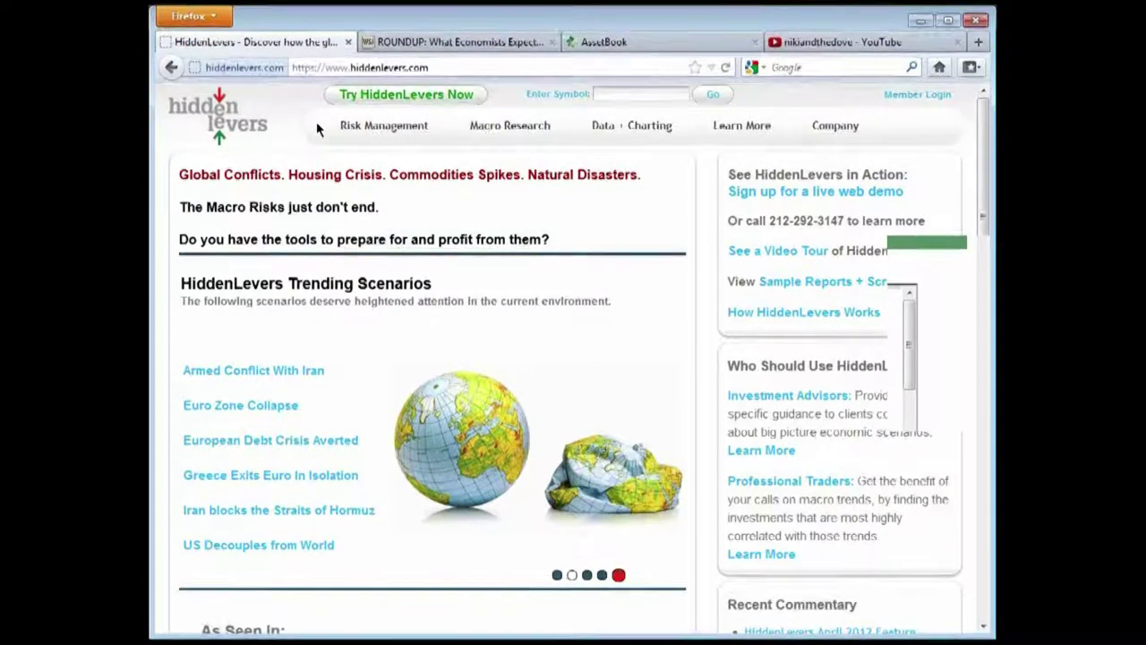
mouse_move(398, 127)
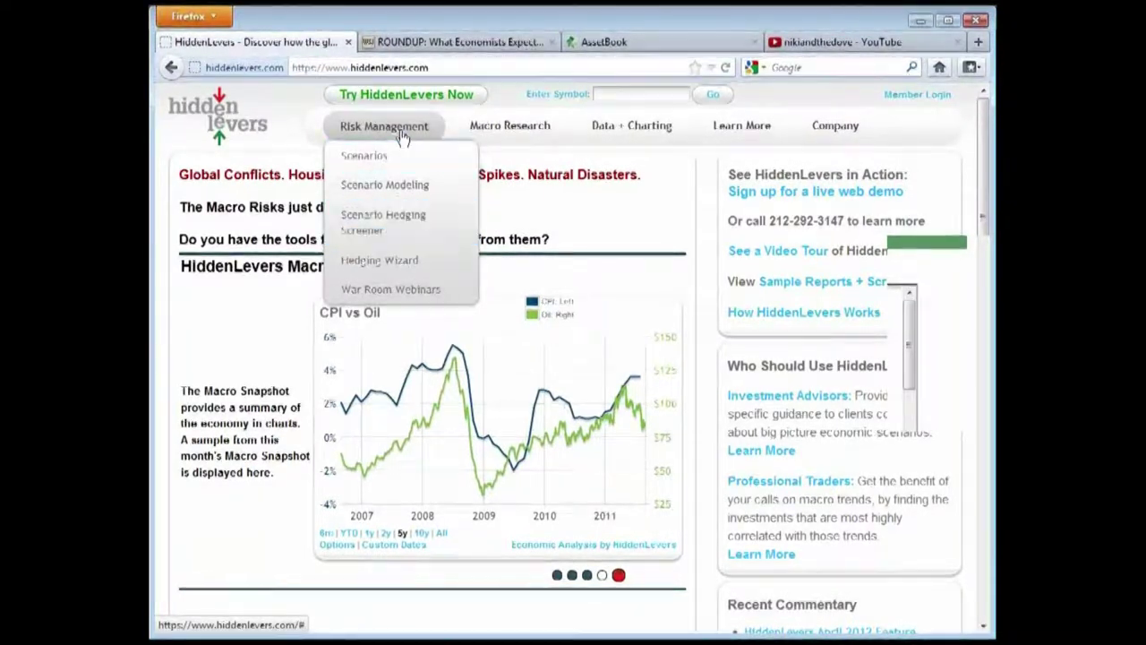
mouse_move(494, 131)
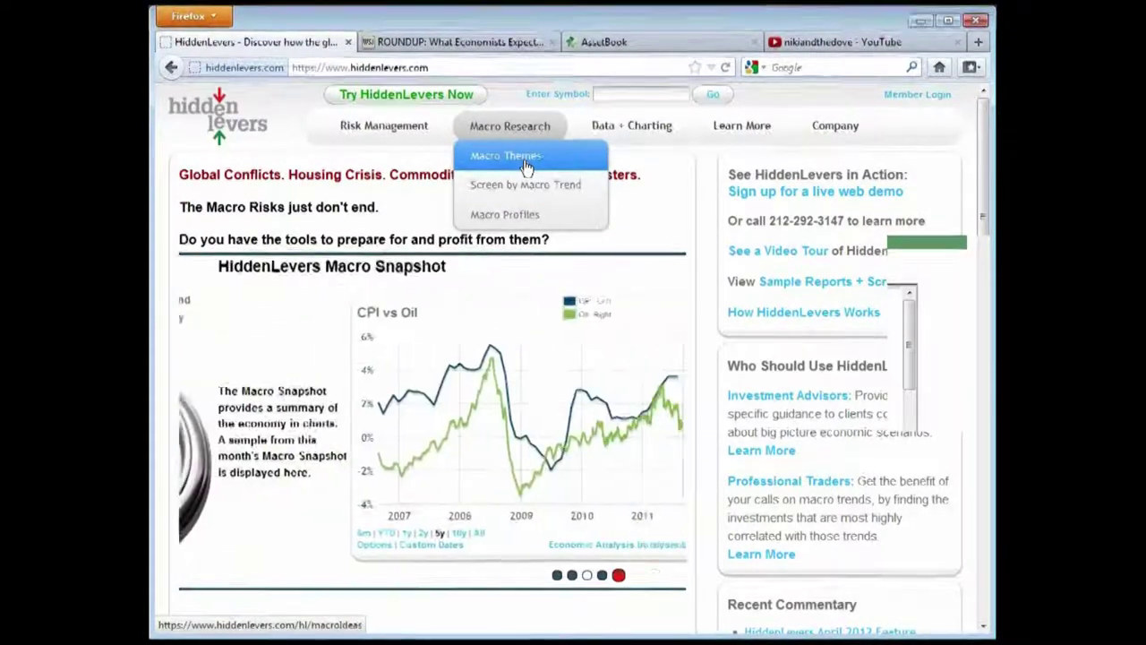
mouse_move(616, 127)
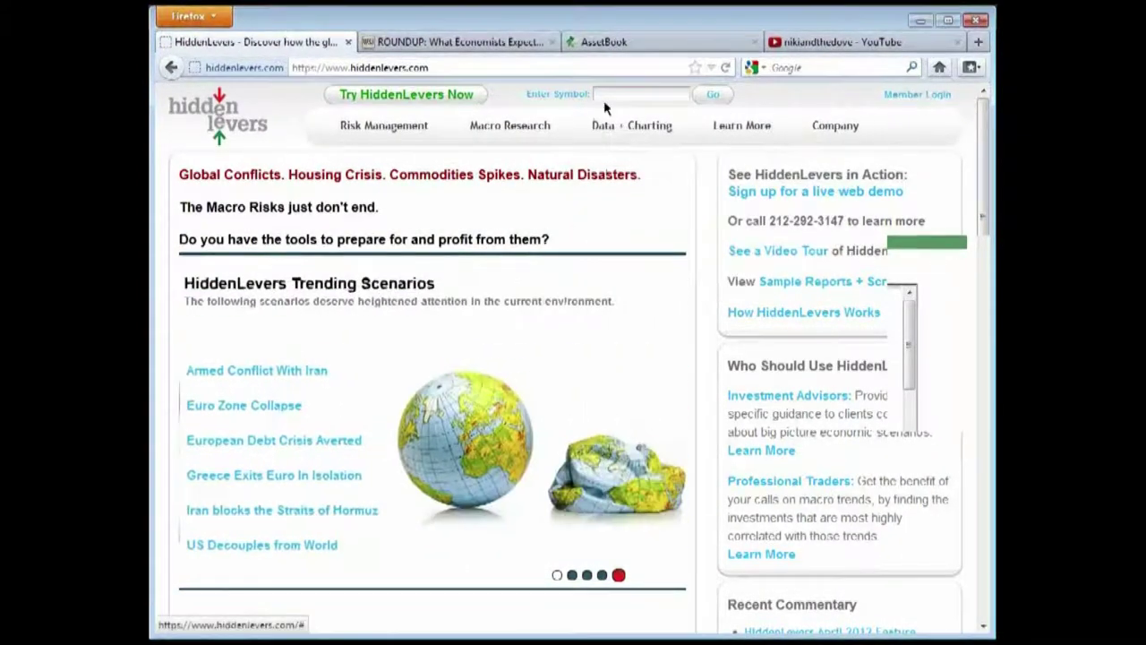
mouse_move(840, 116)
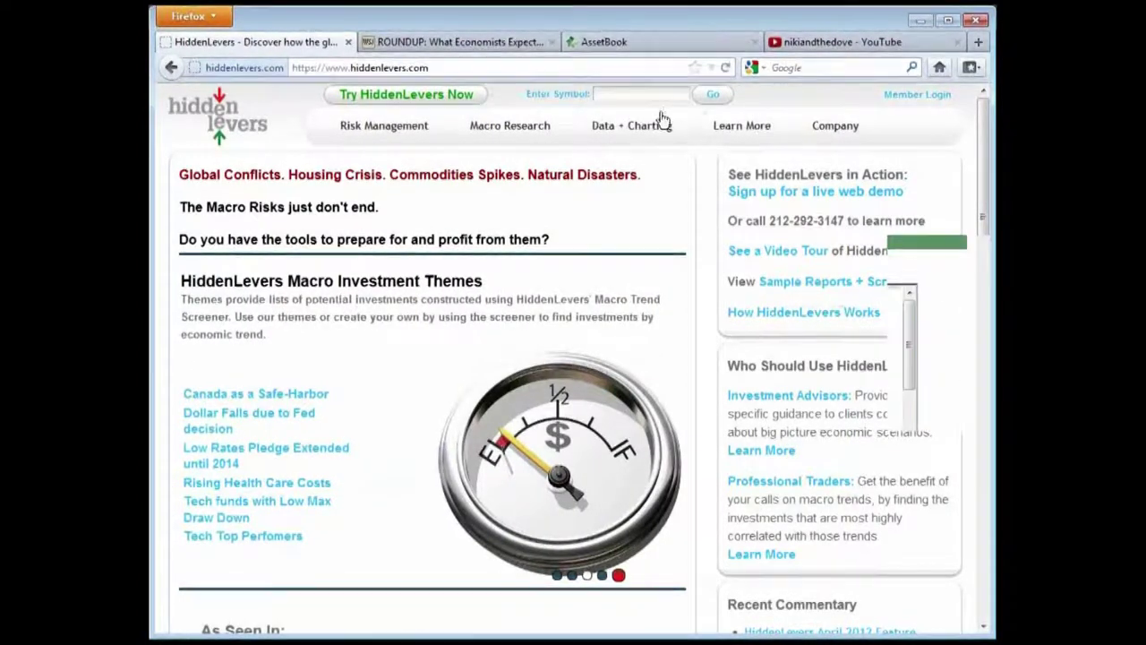
mouse_move(715, 131)
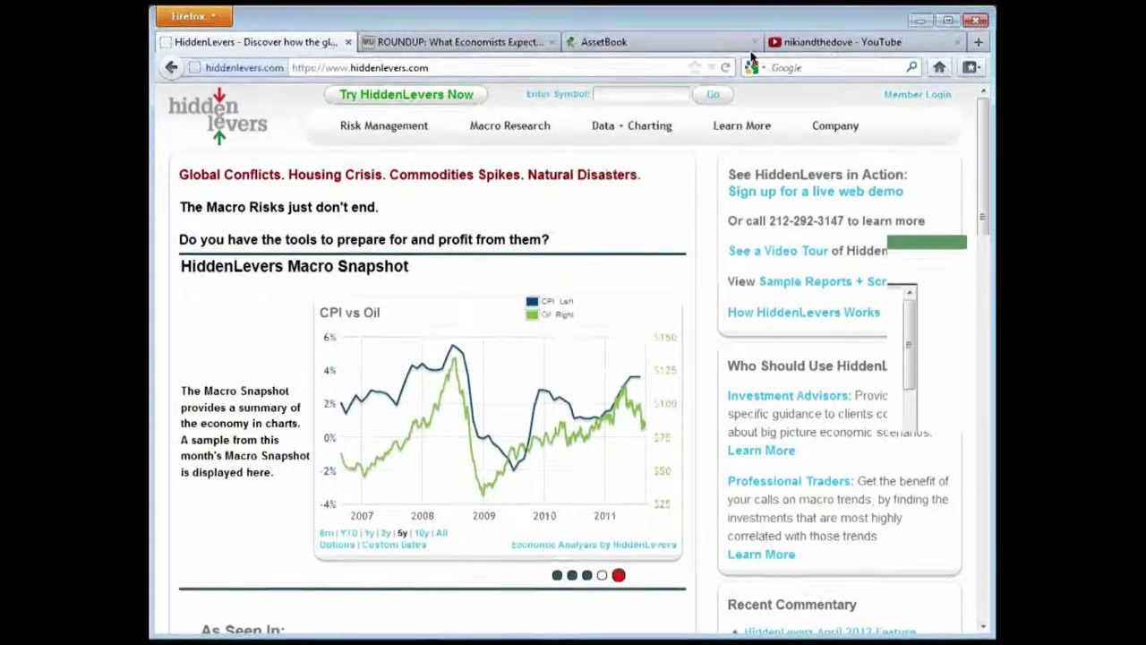
Switch to AssetBook, view Households, then return to the home dashboard showing $39,135,807.88 AUM
left_click(645, 42)
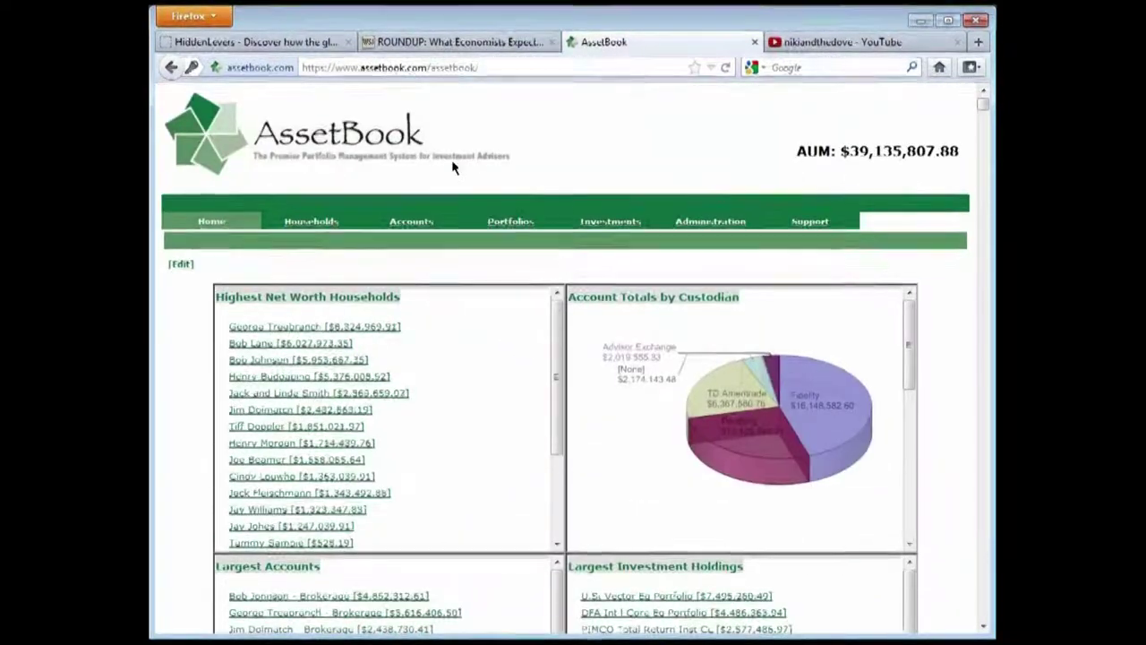
scroll(451, 167, "down", 1)
scroll(452, 167, "up", 1)
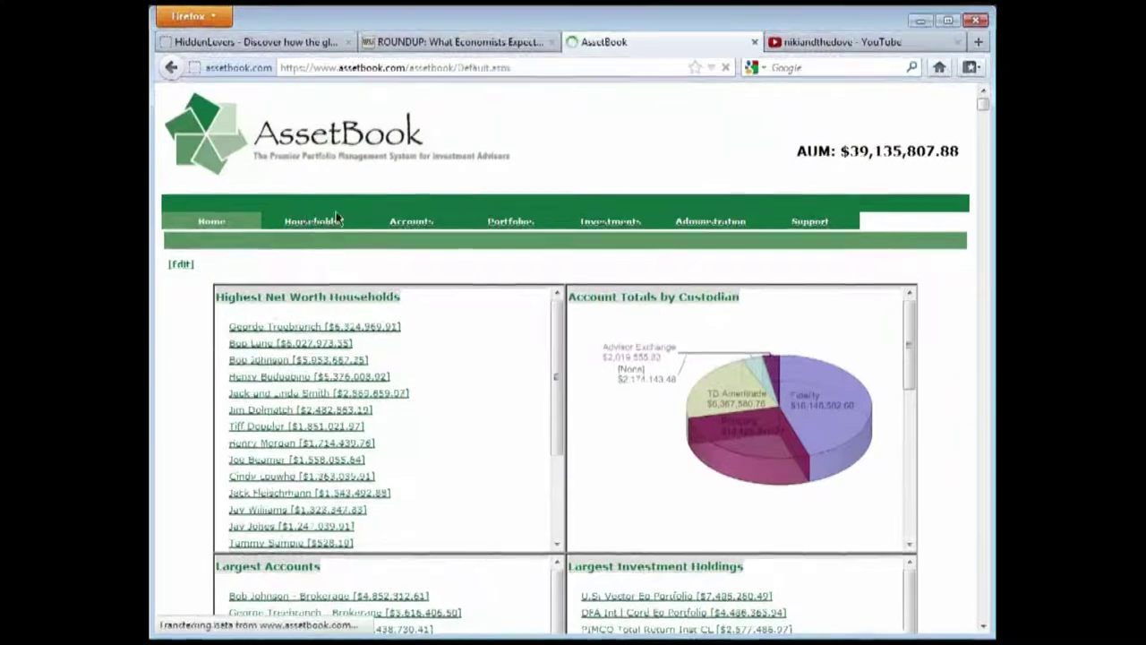
left_click(309, 221)
scroll(412, 358, "down", 1)
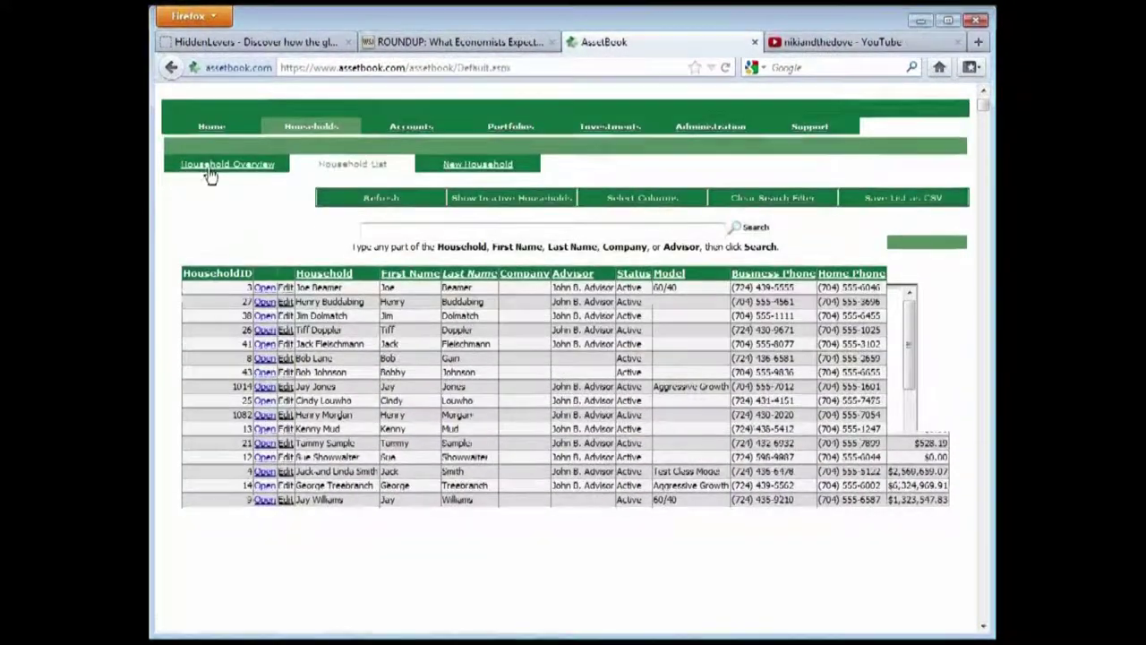
left_click(229, 130)
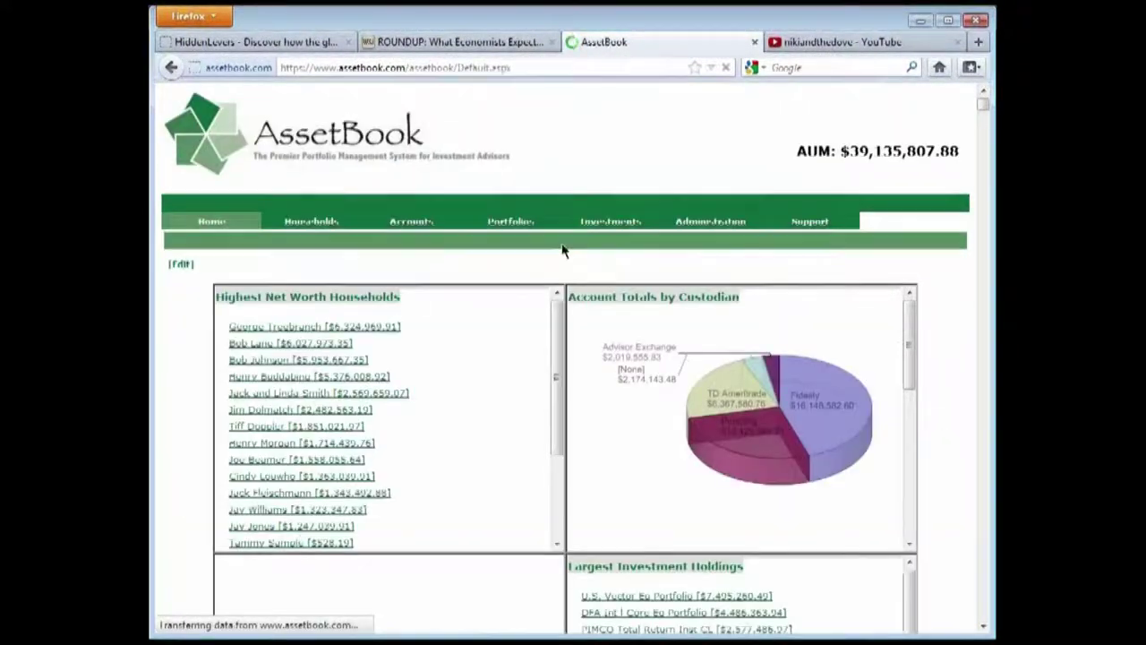
scroll(770, 206, "down", 2)
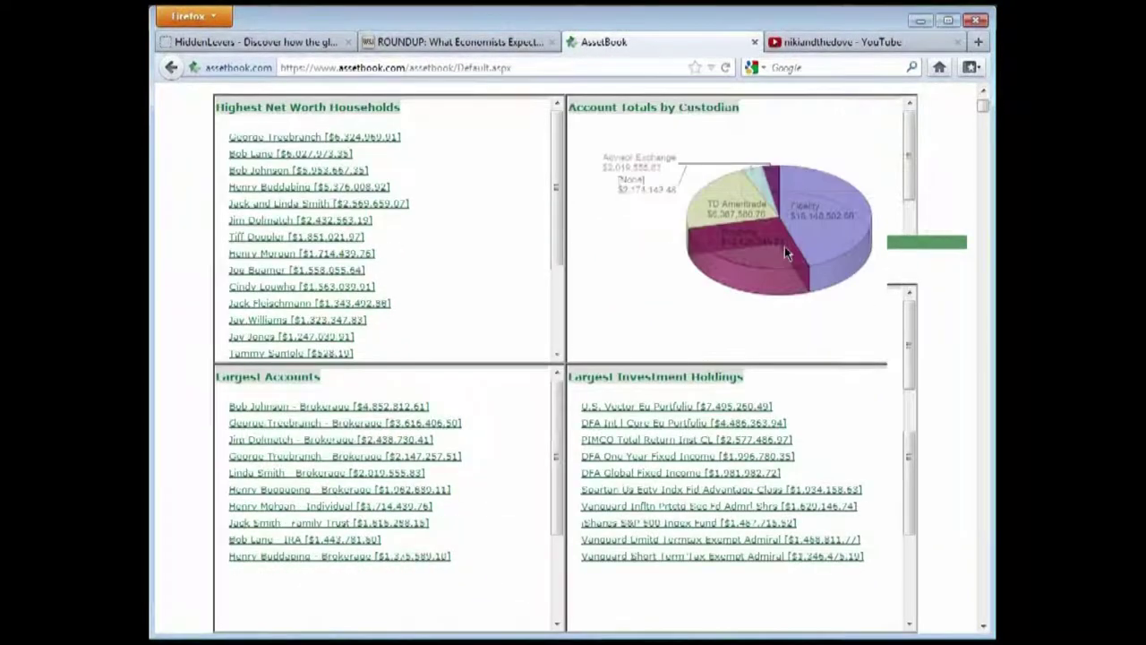
scroll(366, 259, "up", 2)
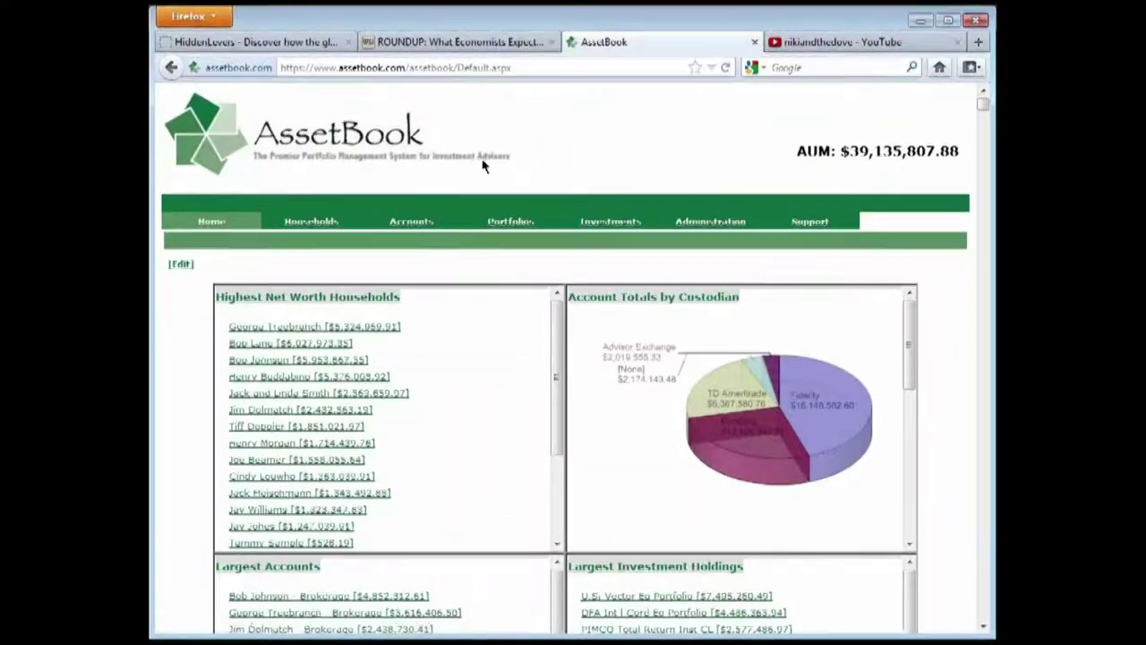
Log in through HiddenLevers Member Login by entering the account username and password
left_click(288, 43)
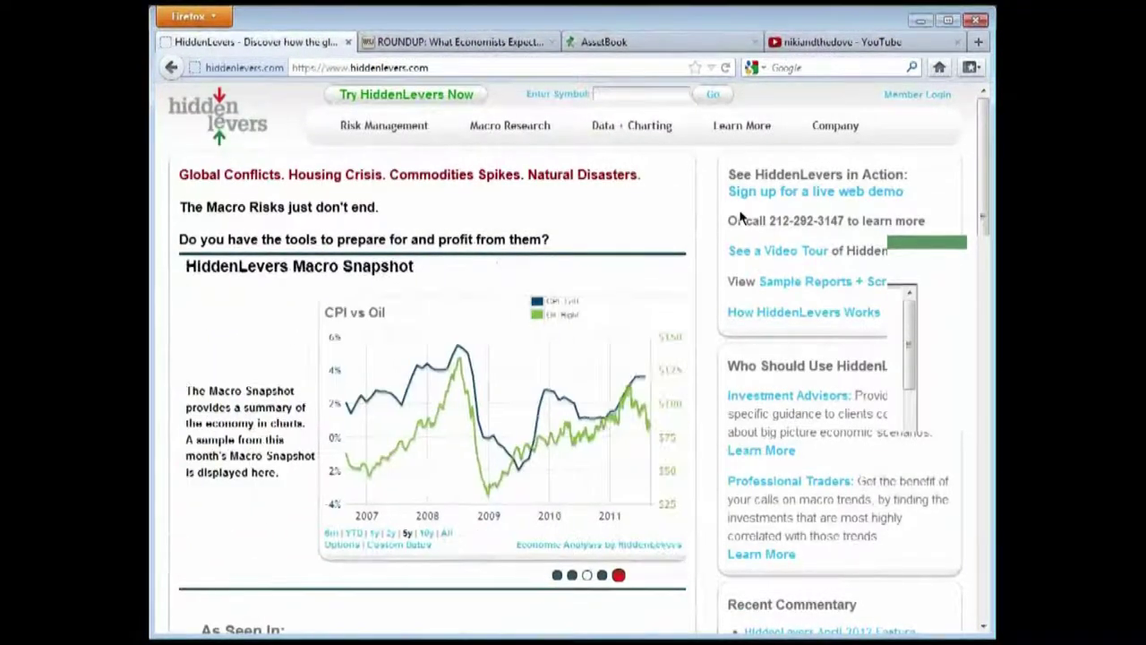
left_click(904, 97)
left_click_drag(518, 138, 403, 134)
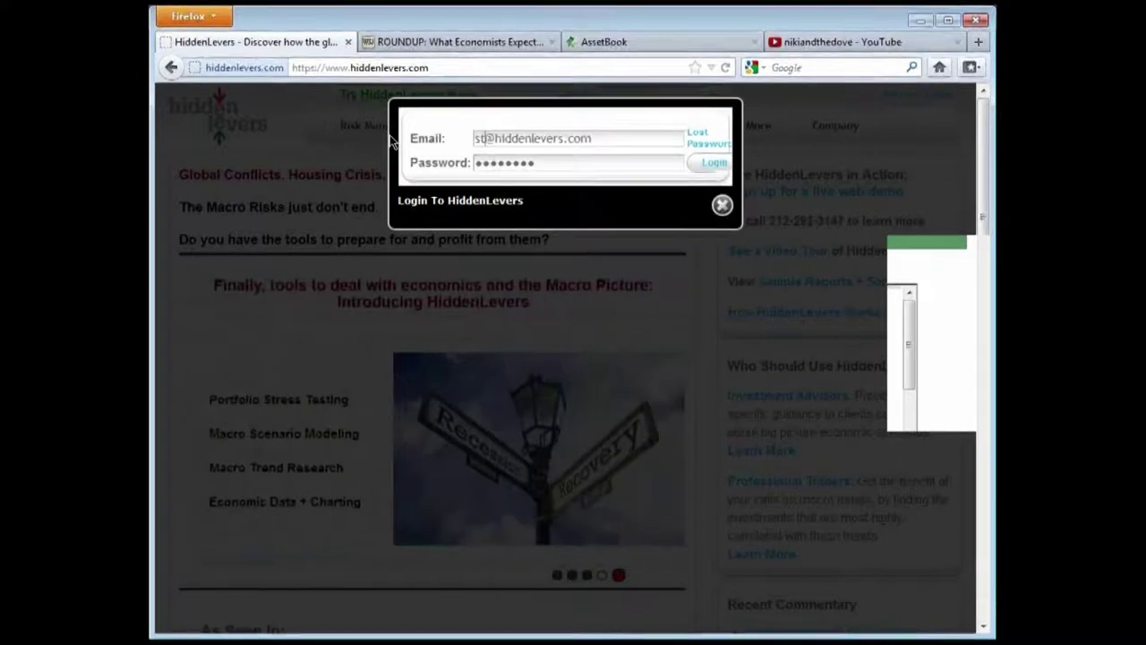
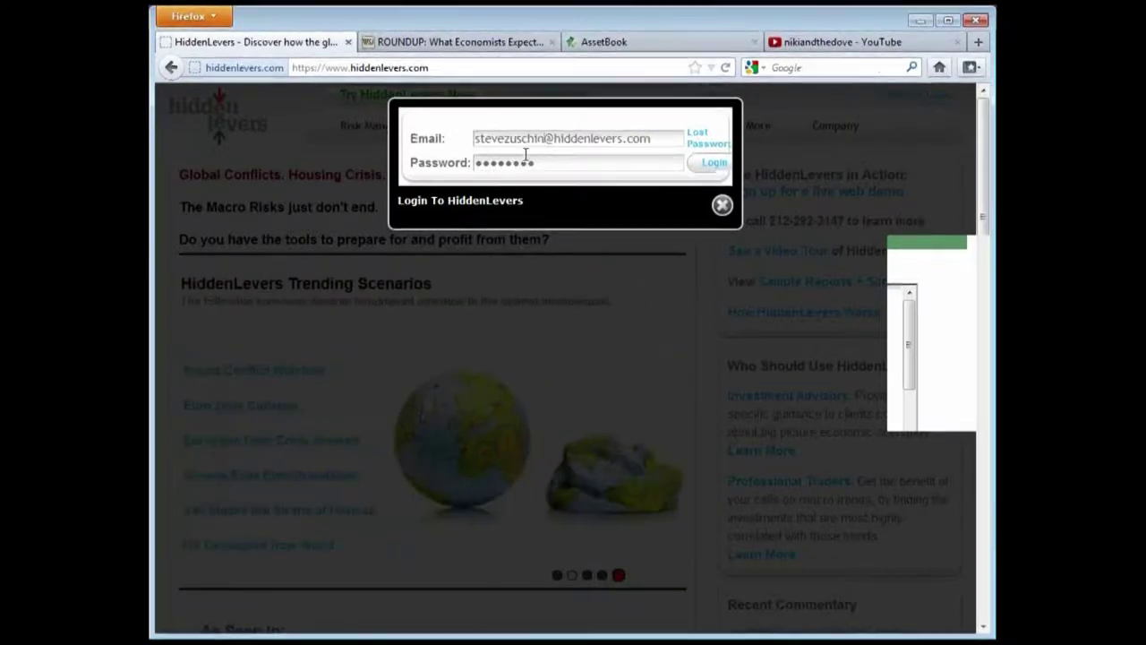
key("Tab")
type("•••••")
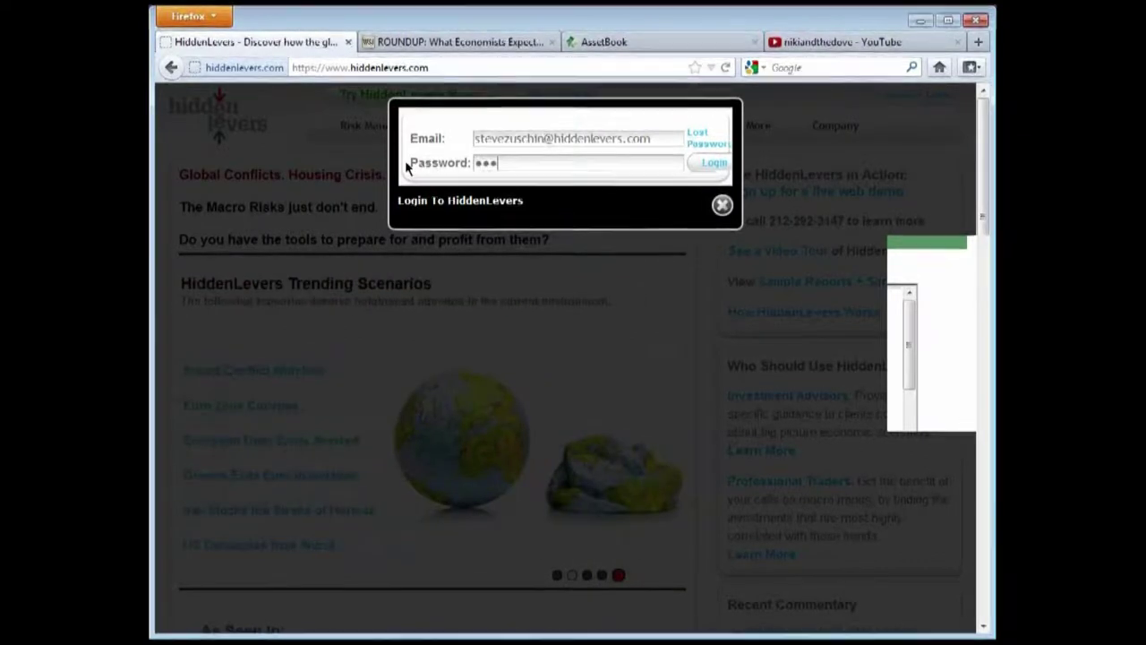
type("•")
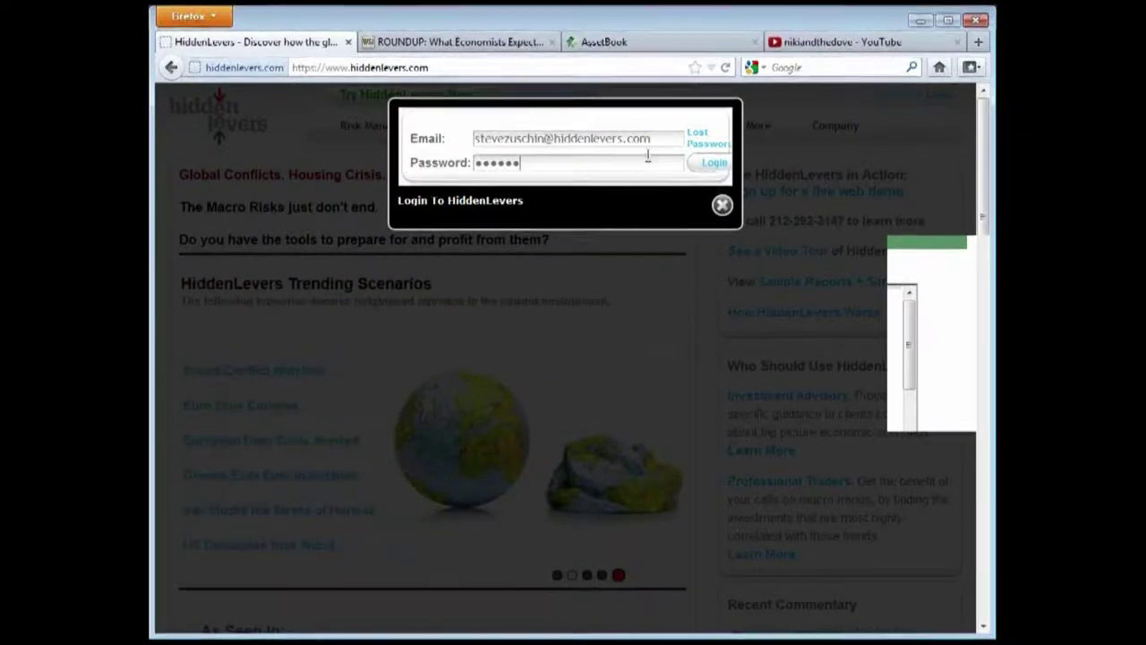
left_click(700, 170)
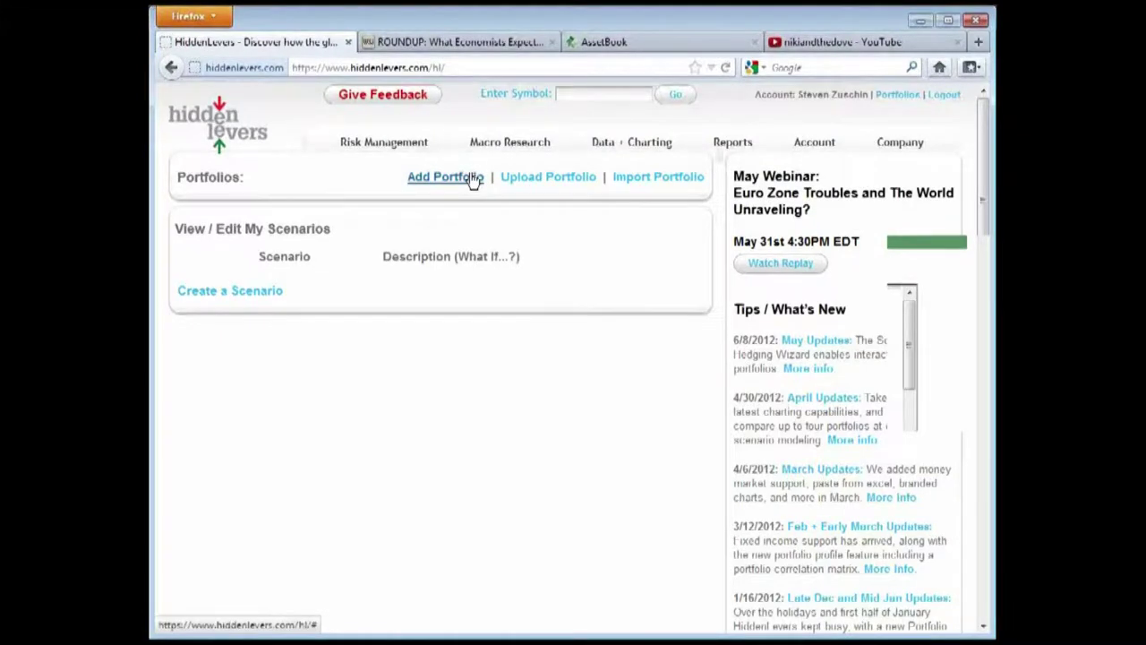
Open the portfolio import form and choose Asset Book as the custodian
left_click(567, 178)
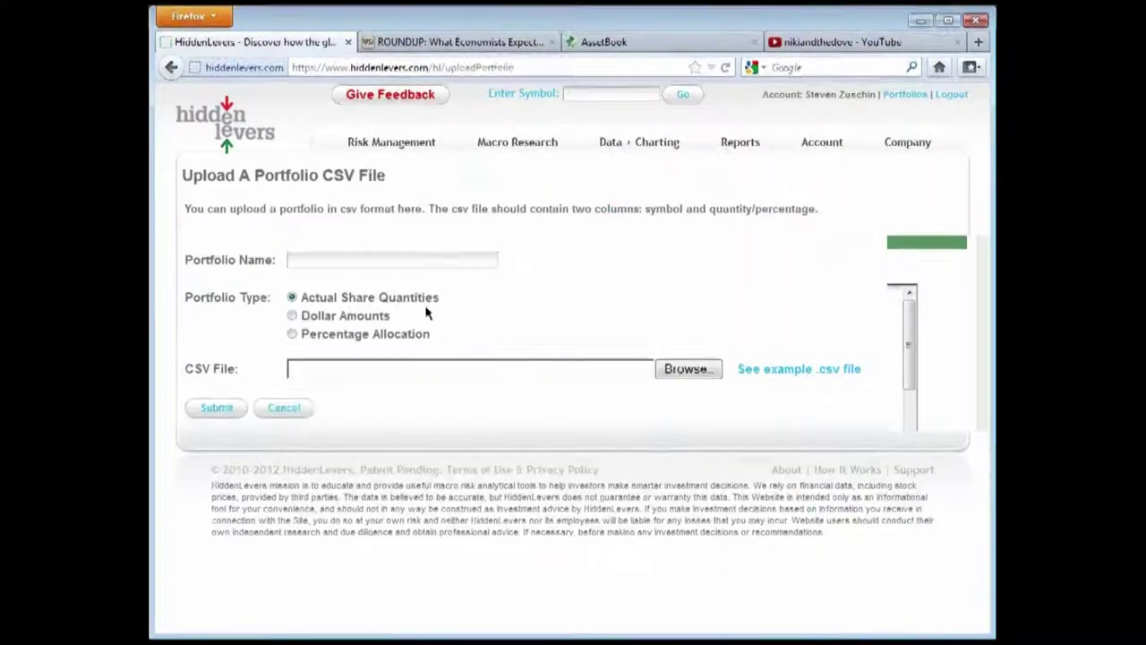
left_click(171, 67)
left_click(659, 183)
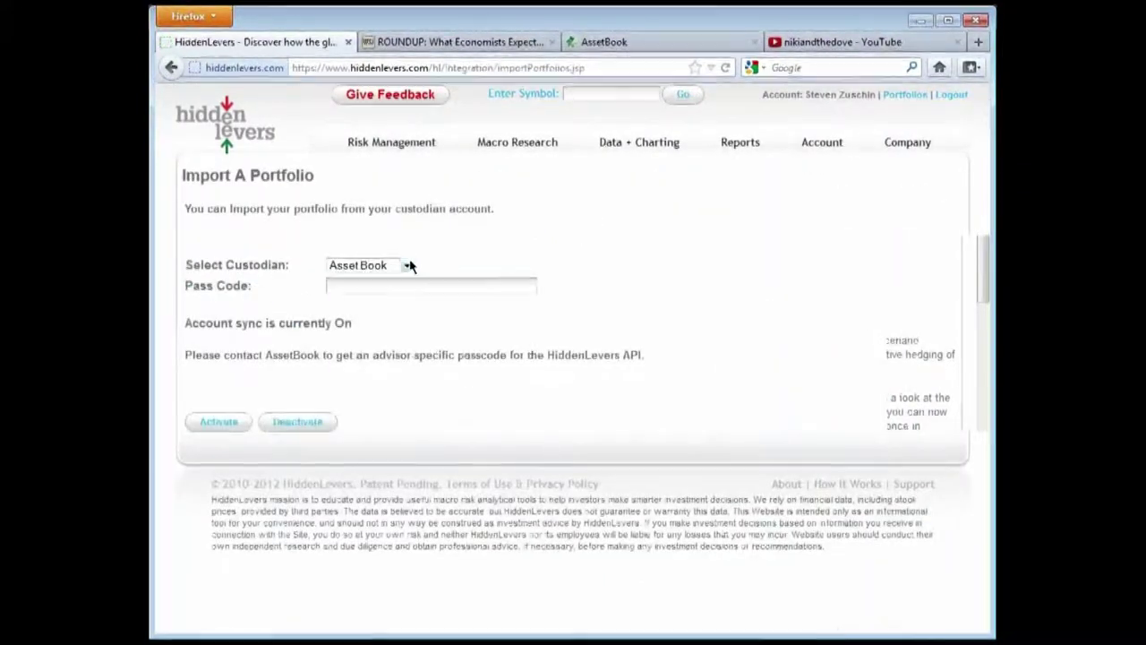
left_click(406, 266)
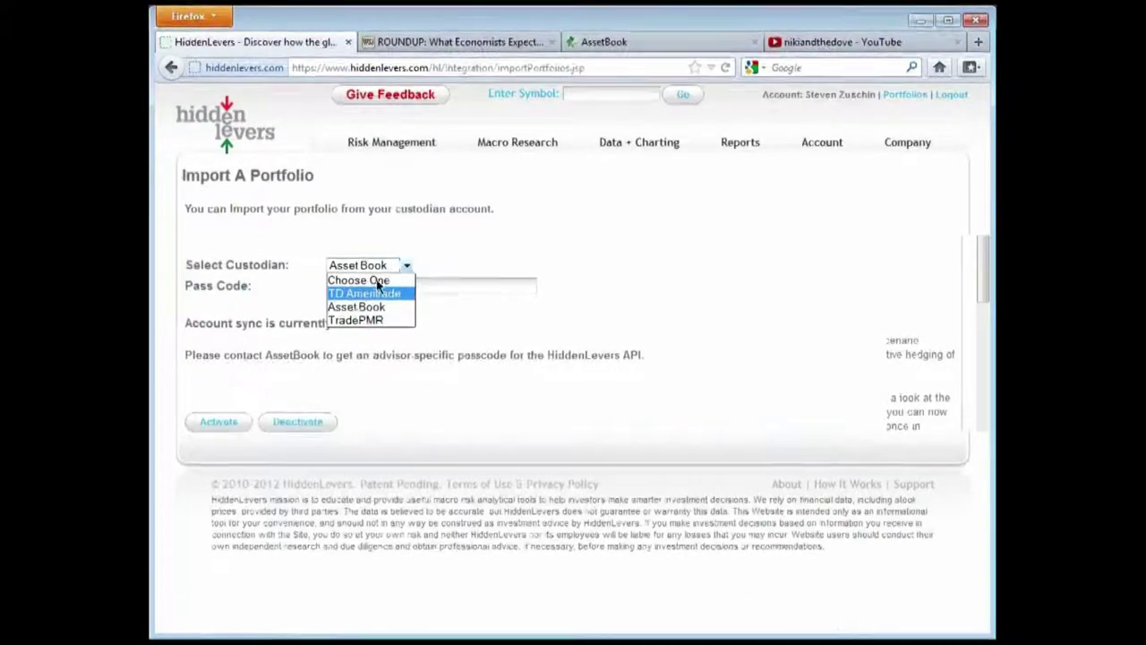
left_click(383, 308)
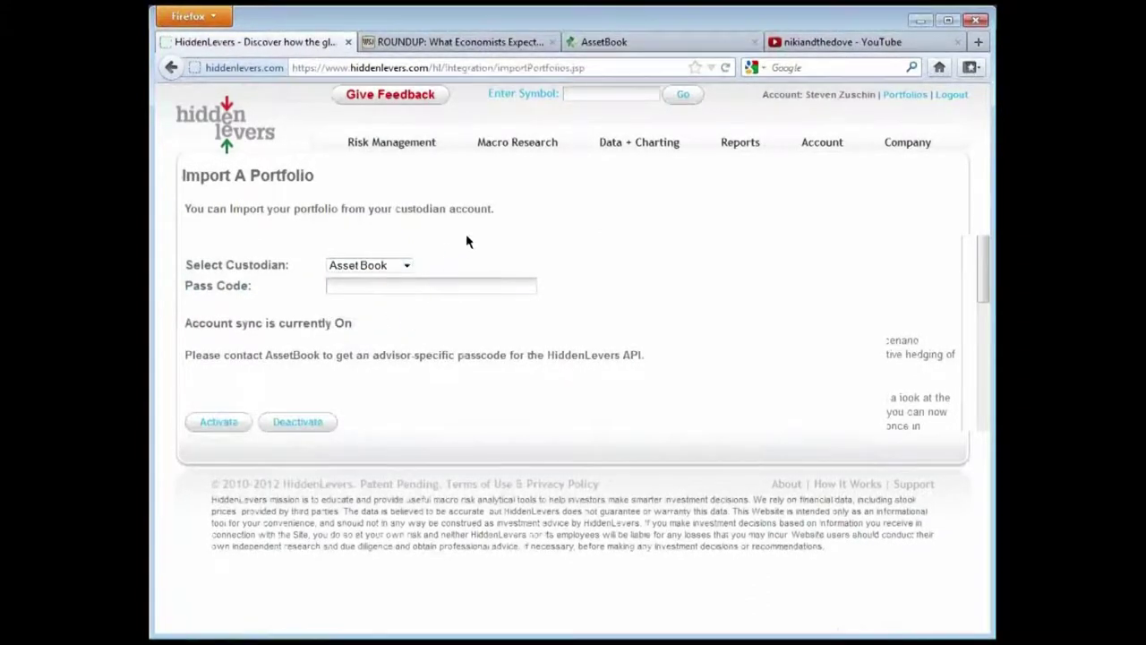
Enter the AssetBook pass code, run the import with account sync on, and continue to portfolios
left_click(418, 286)
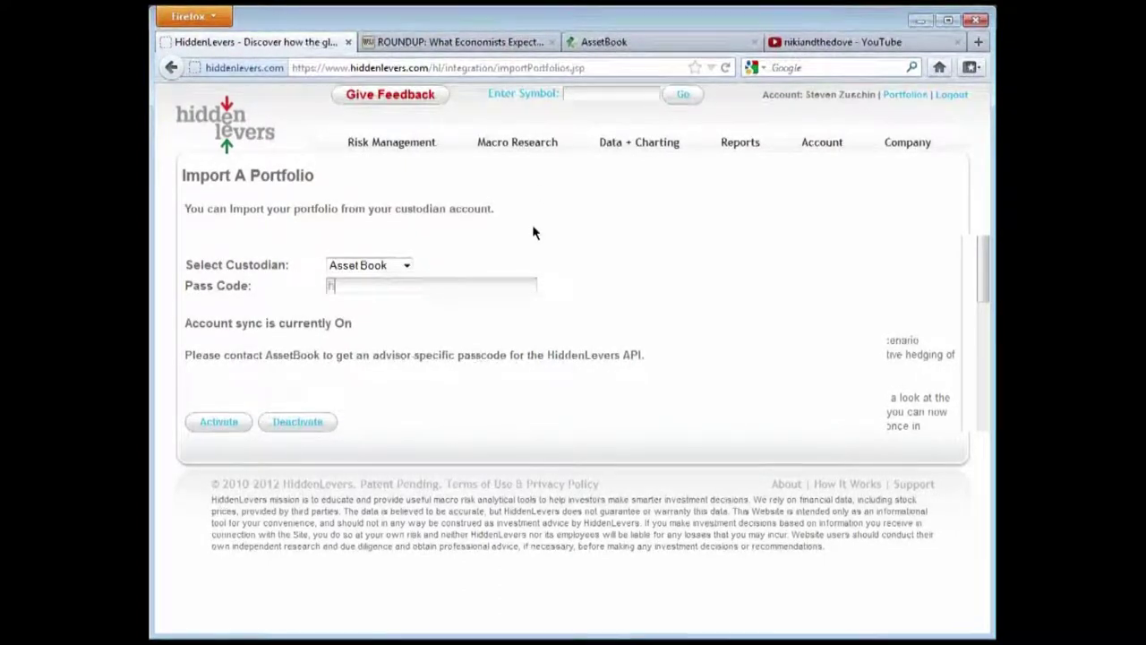
type("hlsample")
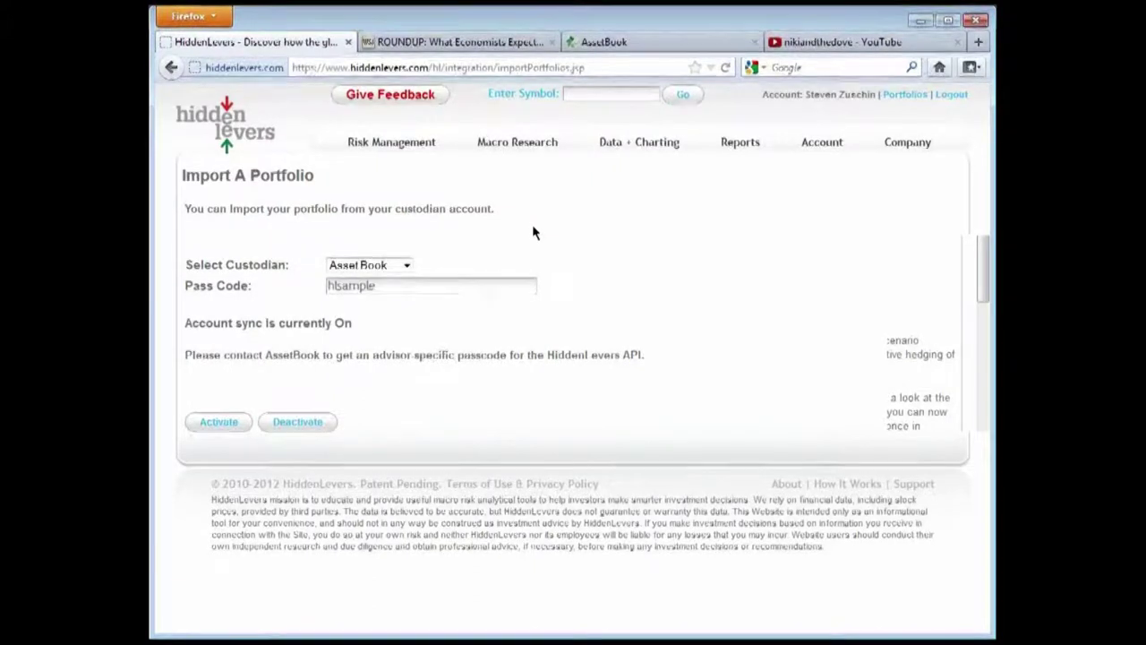
left_click(568, 325)
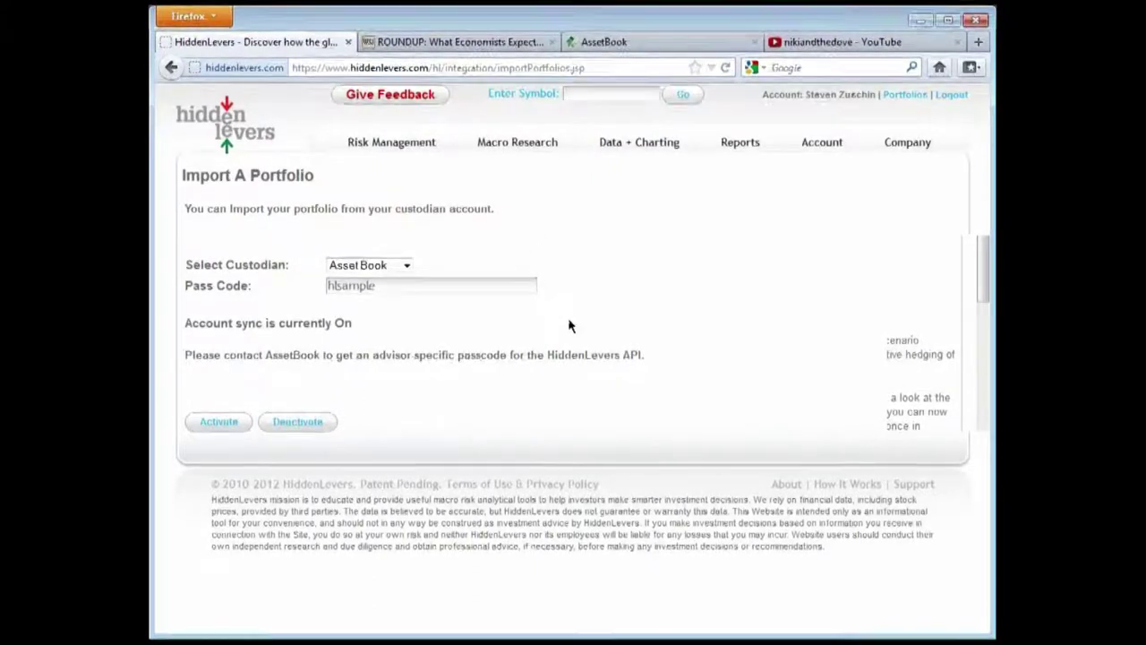
left_click(228, 421)
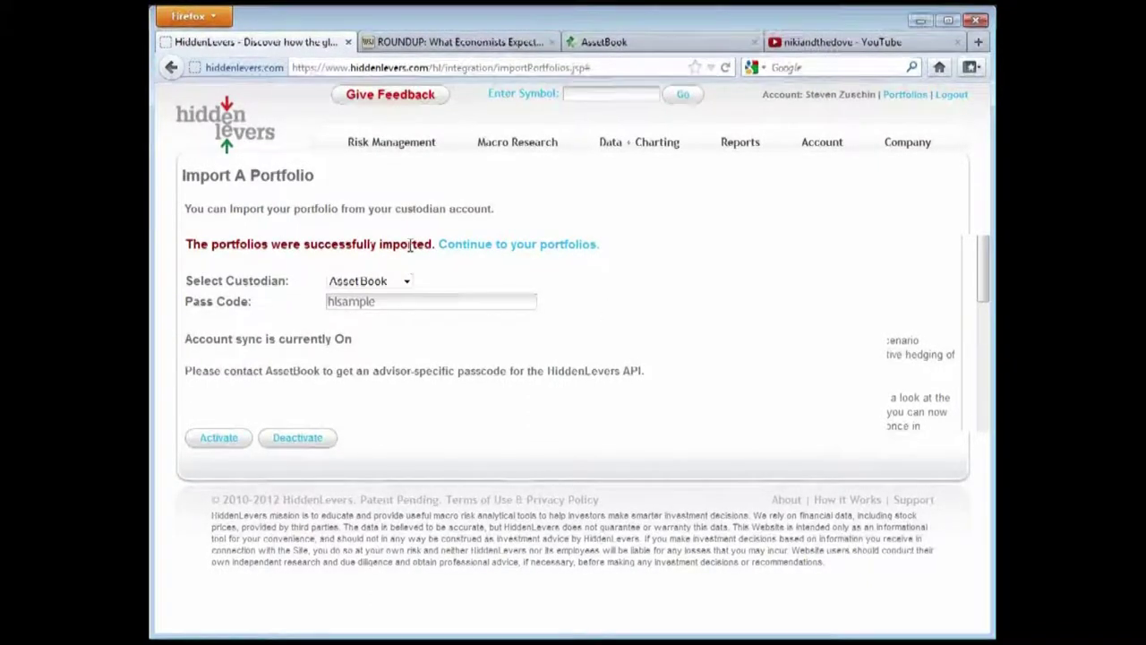
left_click_drag(546, 246, 301, 370)
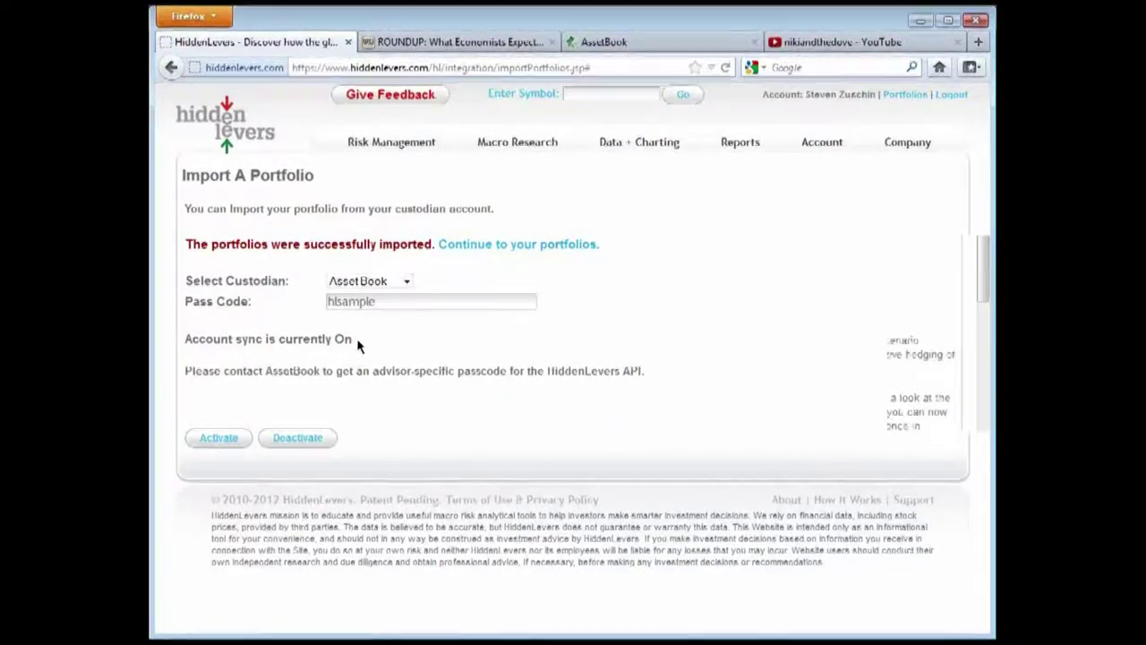
left_click_drag(356, 338, 188, 337)
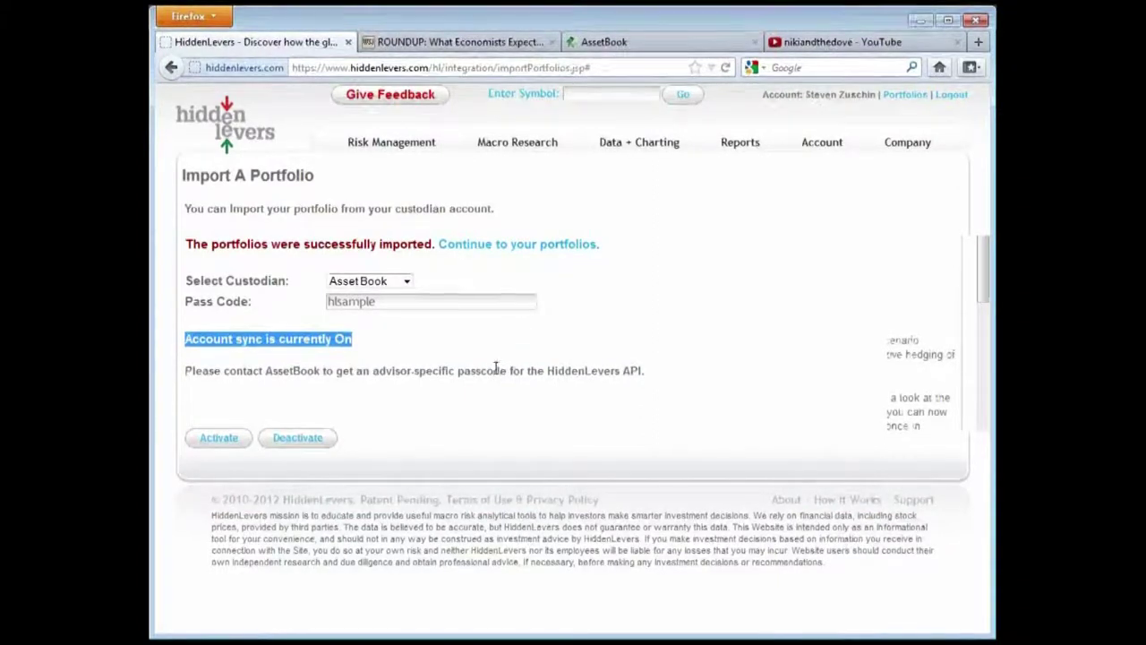
left_click(523, 248)
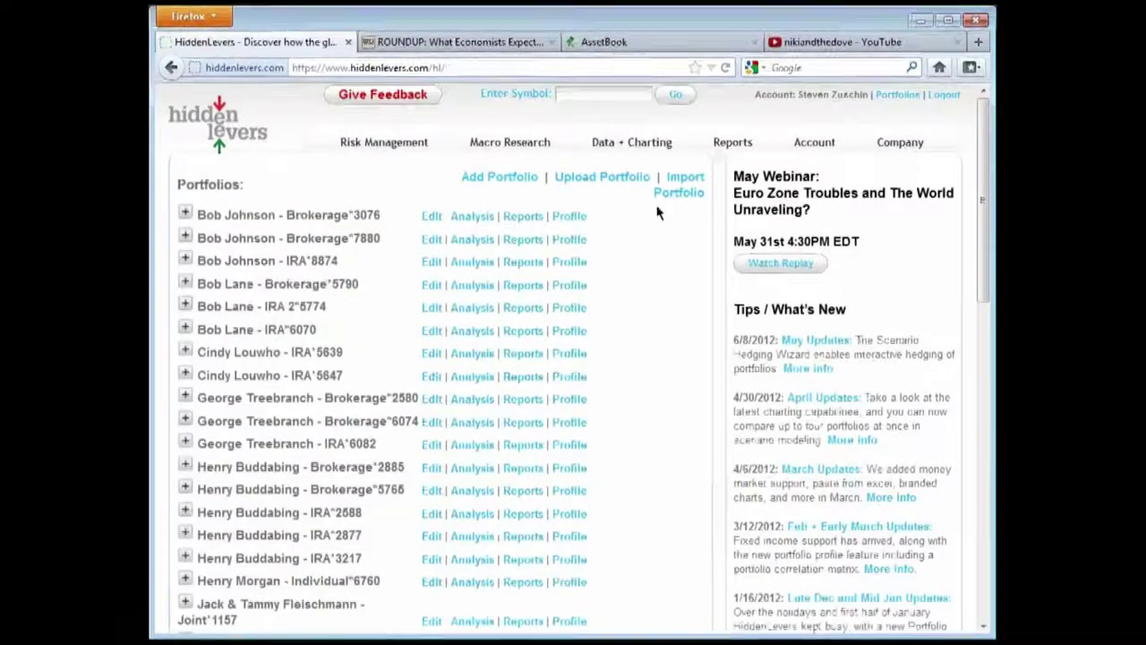
scroll(619, 218, "down", 10)
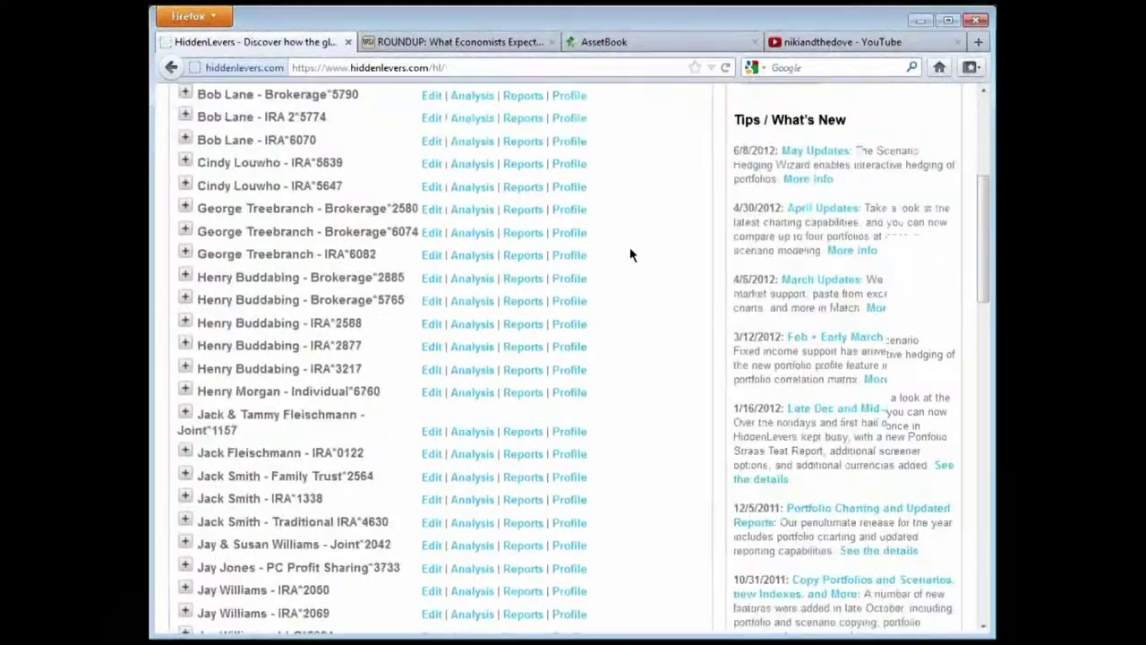
scroll(630, 252, "down", 6)
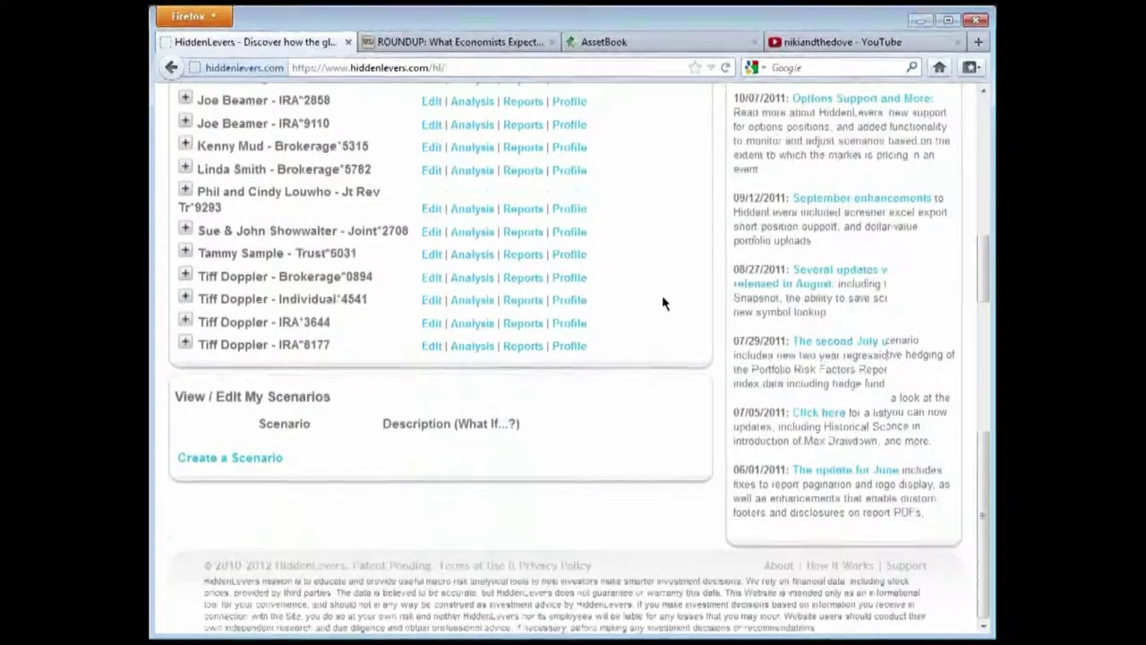
scroll(662, 295, "up", 8)
scroll(664, 303, "up", 8)
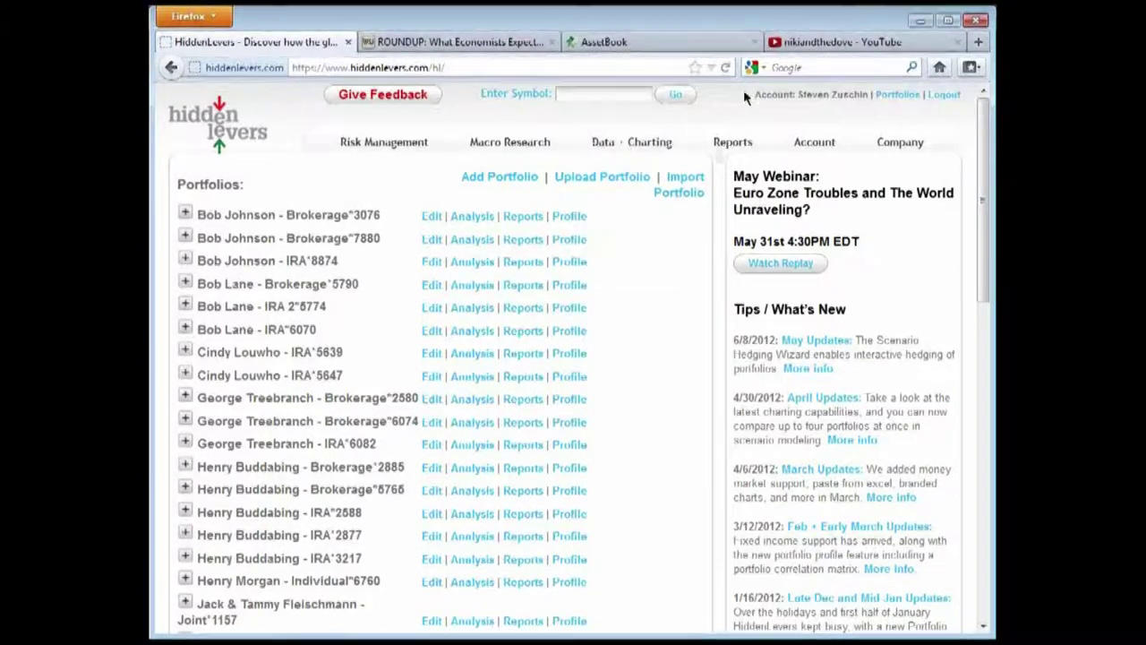
scroll(681, 421, "down", 10)
scroll(657, 437, "up", 10)
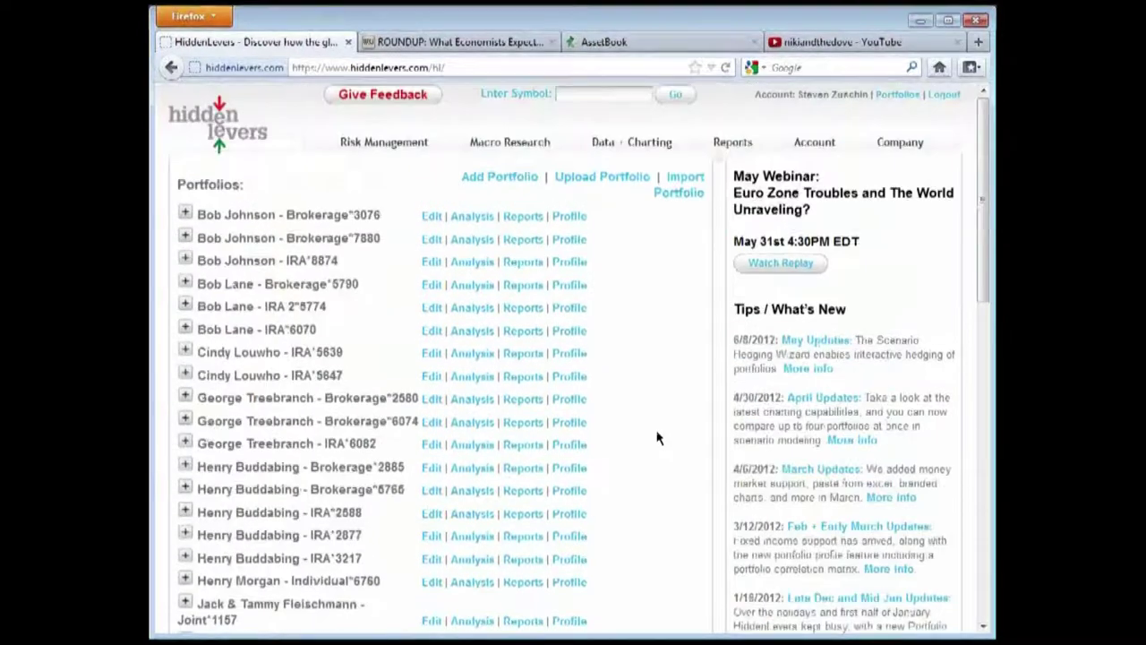
scroll(650, 436, "down", 15)
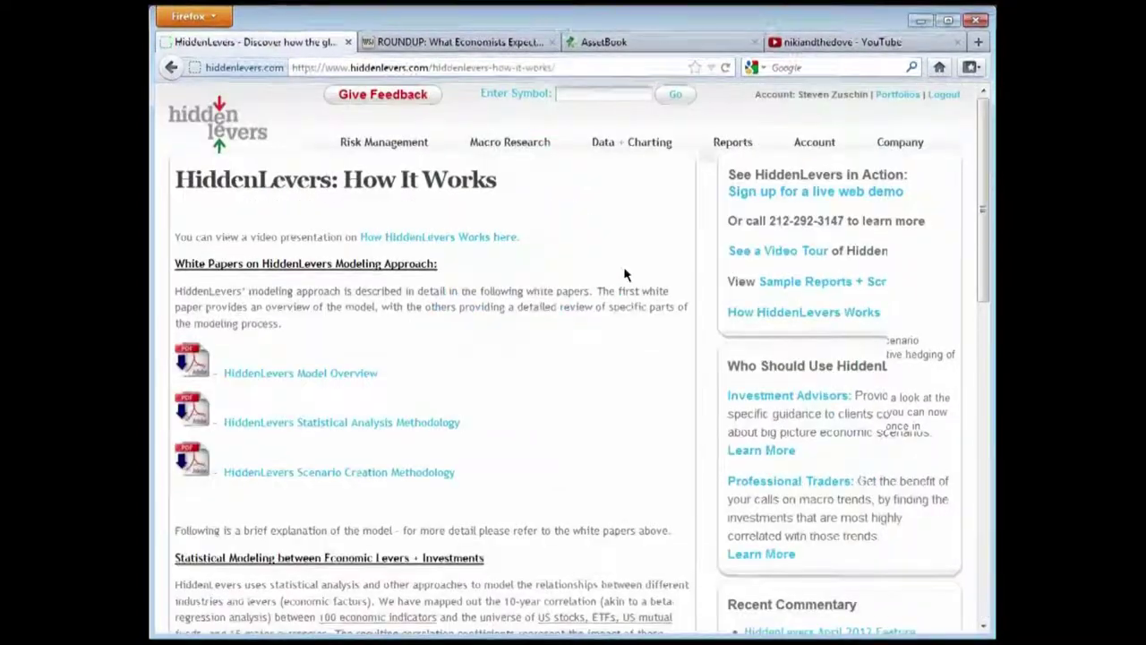
Scroll through the How It Works white papers and scenario-lever diagram, then return to the top
scroll(625, 274, "down", 10)
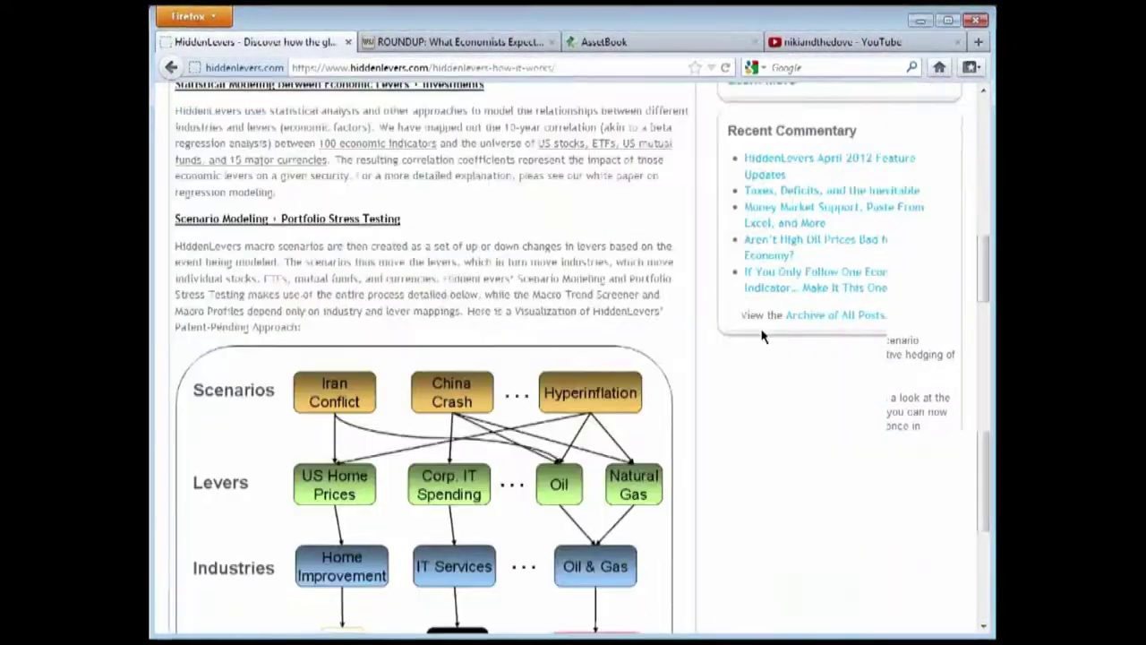
scroll(755, 339, "down", 4)
scroll(754, 400, "up", 2)
scroll(754, 399, "up", 12)
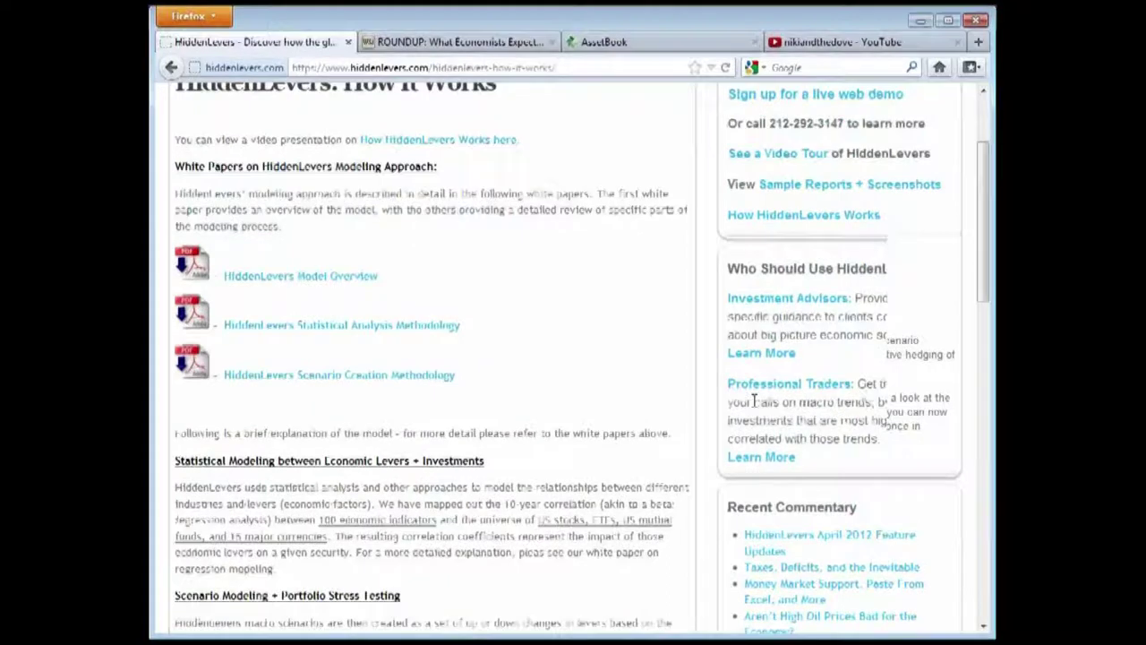
mouse_move(430, 160)
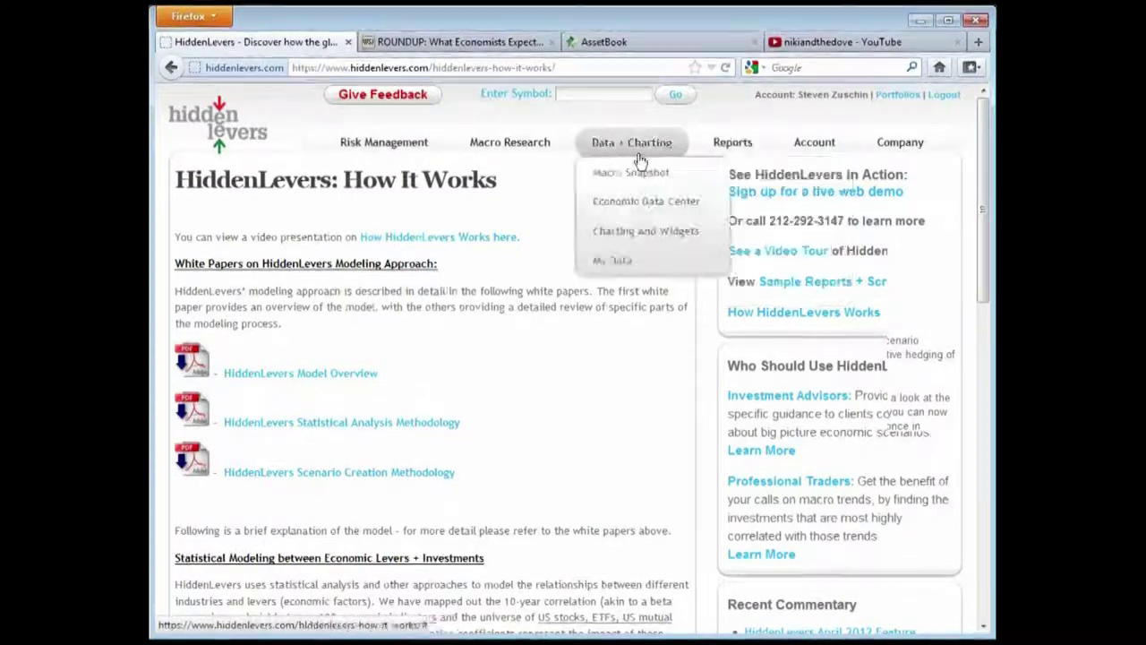
scroll(608, 258, "down", 4)
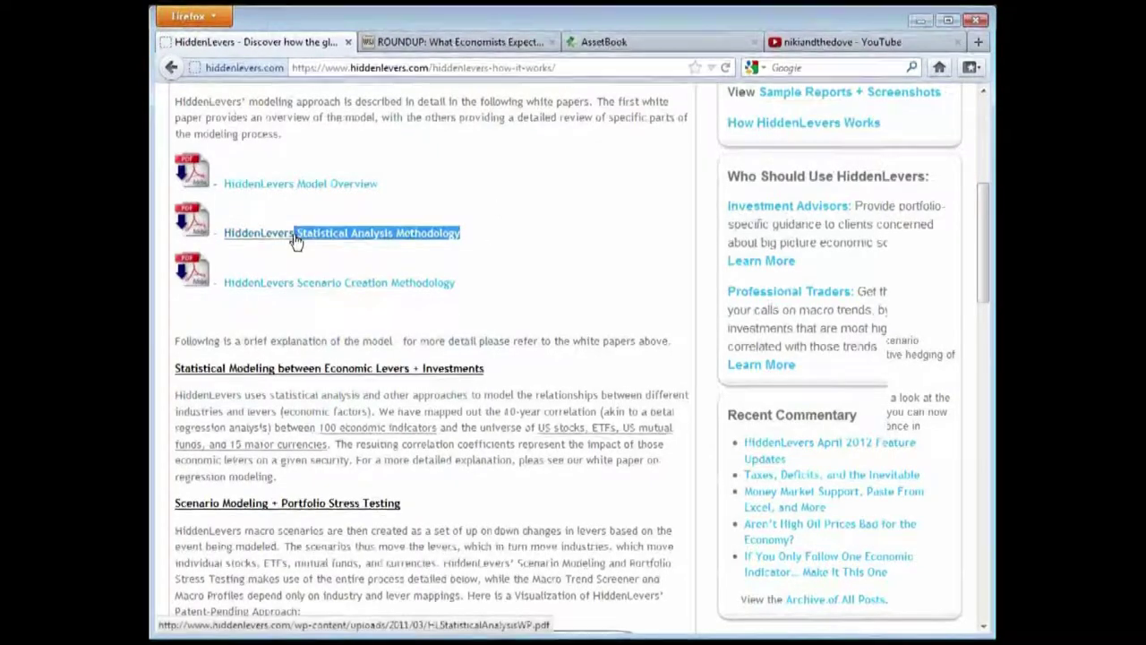
left_click(535, 210)
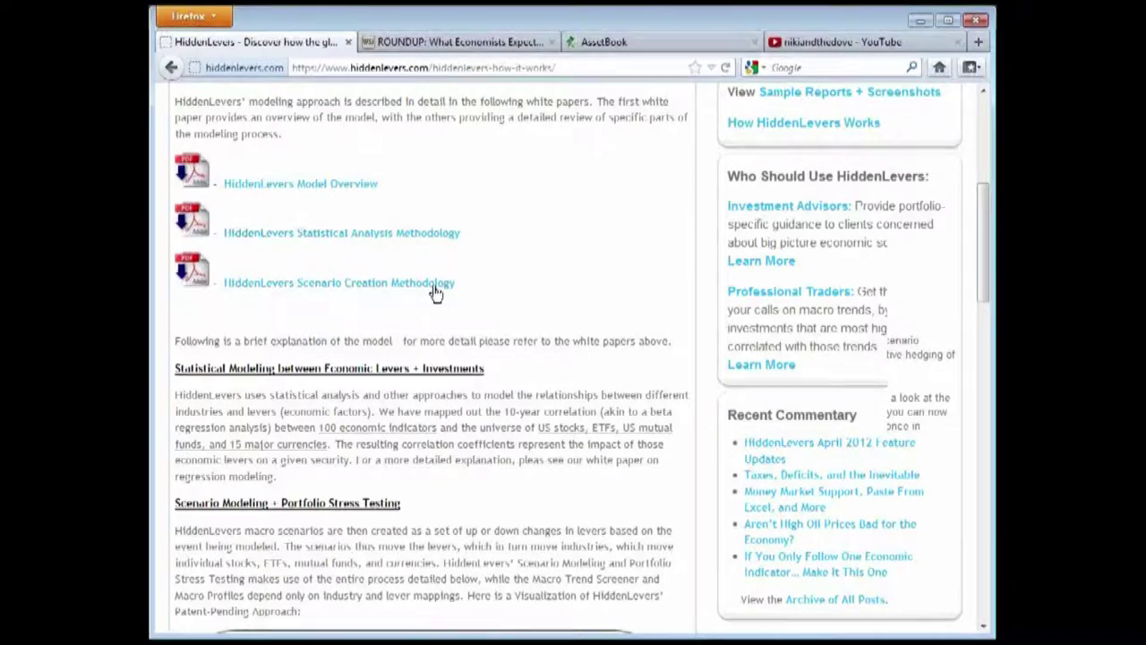
left_click_drag(458, 285, 296, 296)
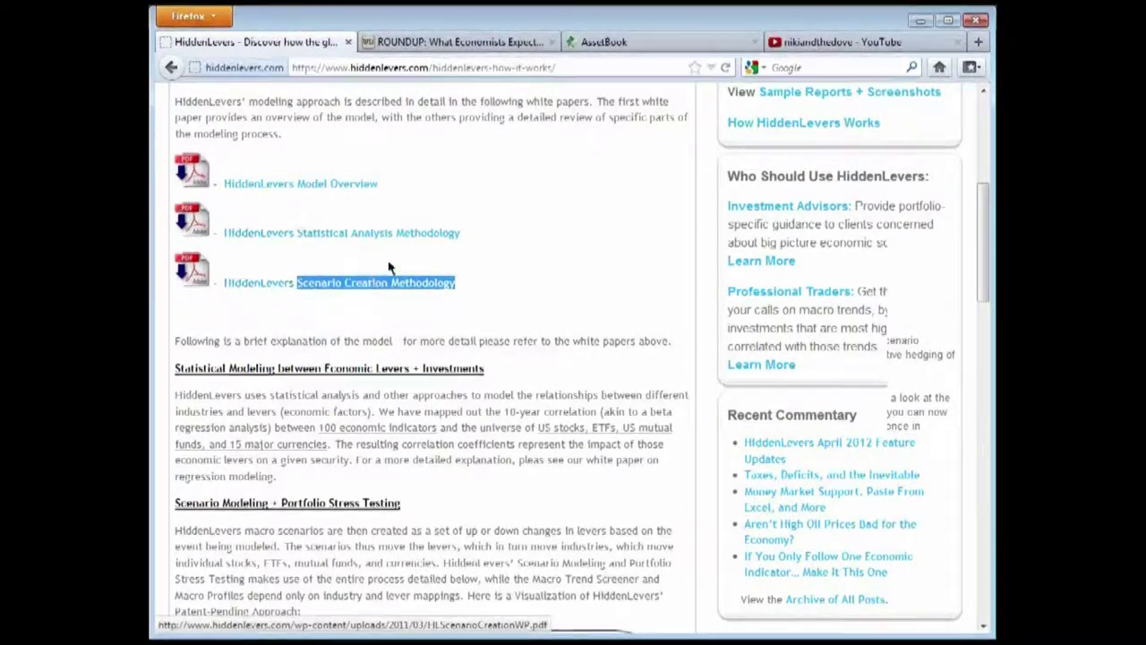
left_click(522, 235)
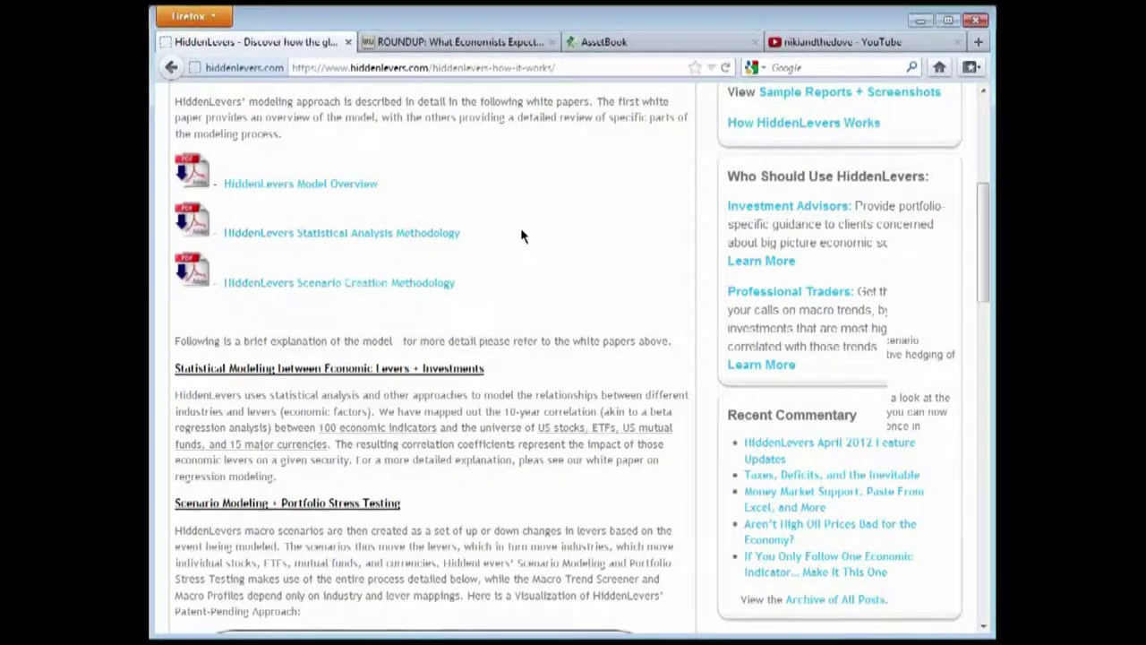
scroll(525, 238, "down", 2)
scroll(529, 242, "up", 2)
scroll(527, 376, "down", 8)
scroll(525, 376, "down", 2)
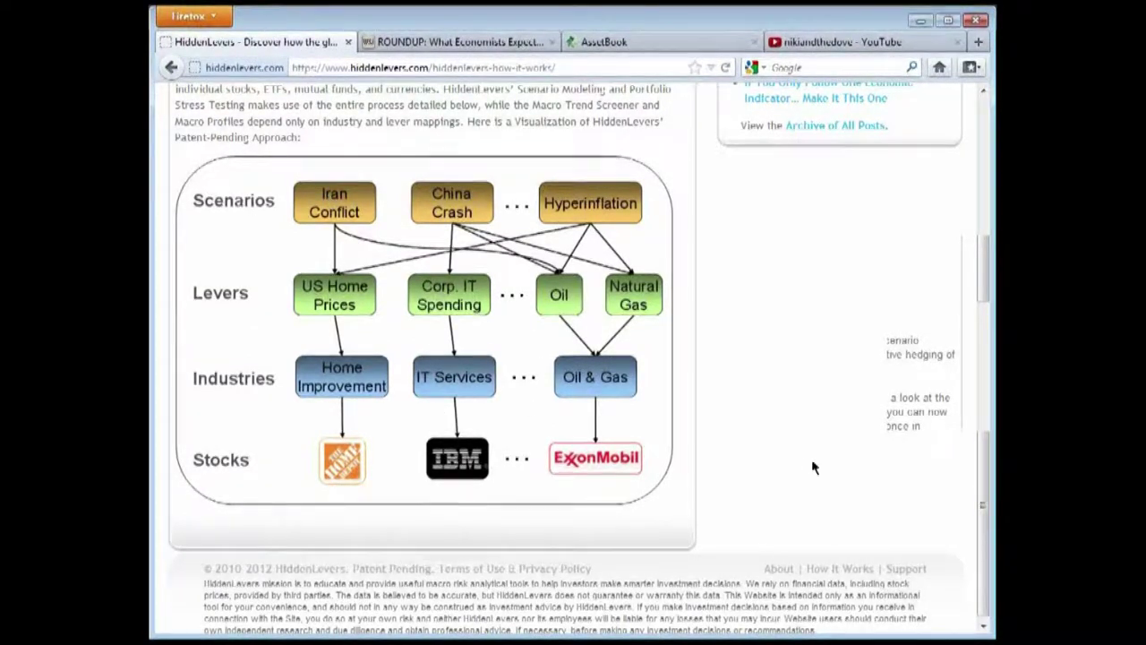
scroll(778, 467, "up", 5)
scroll(777, 467, "up", 5)
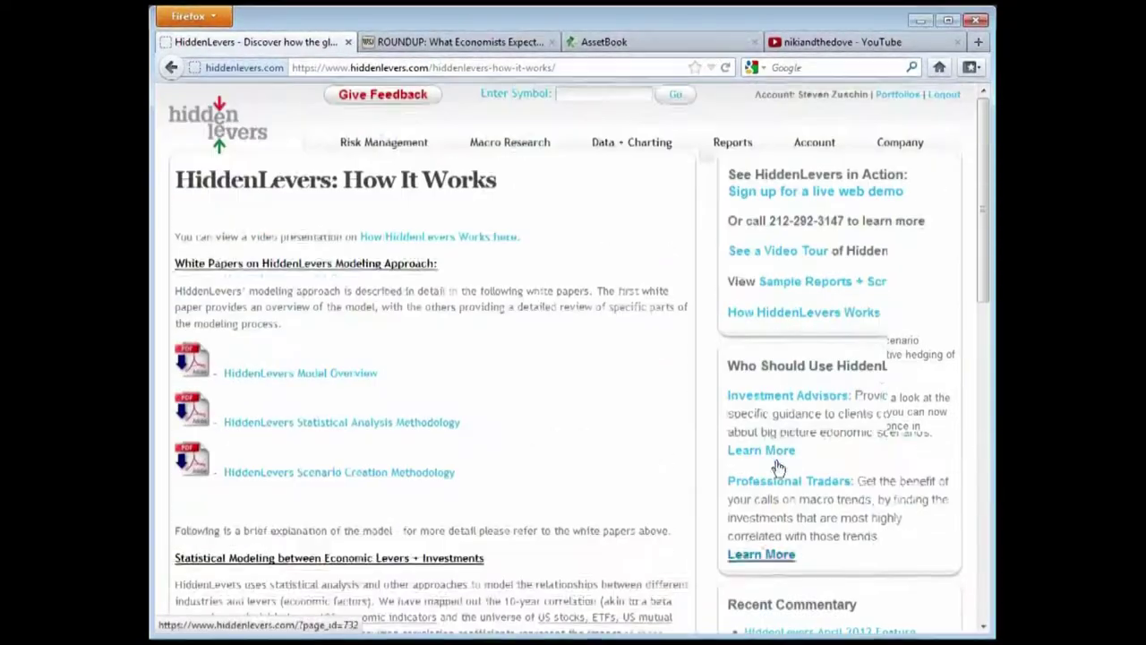
Look up symbol jpm and open the JP Morgan Chase macro profile
left_click(596, 96)
type("jpm")
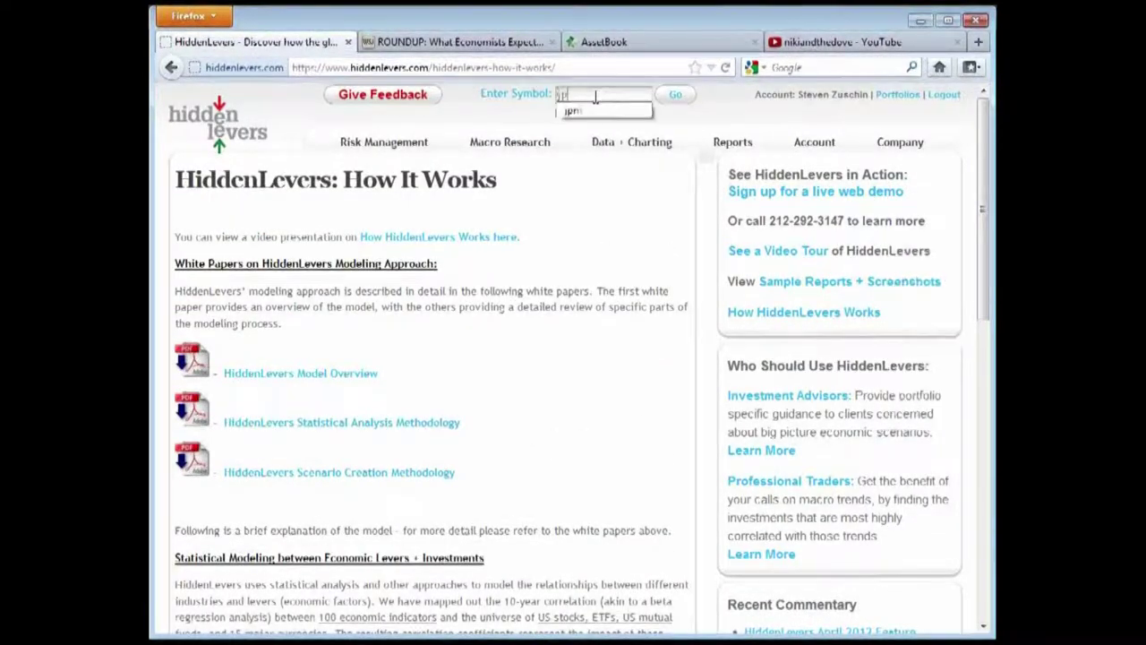
left_click(586, 114)
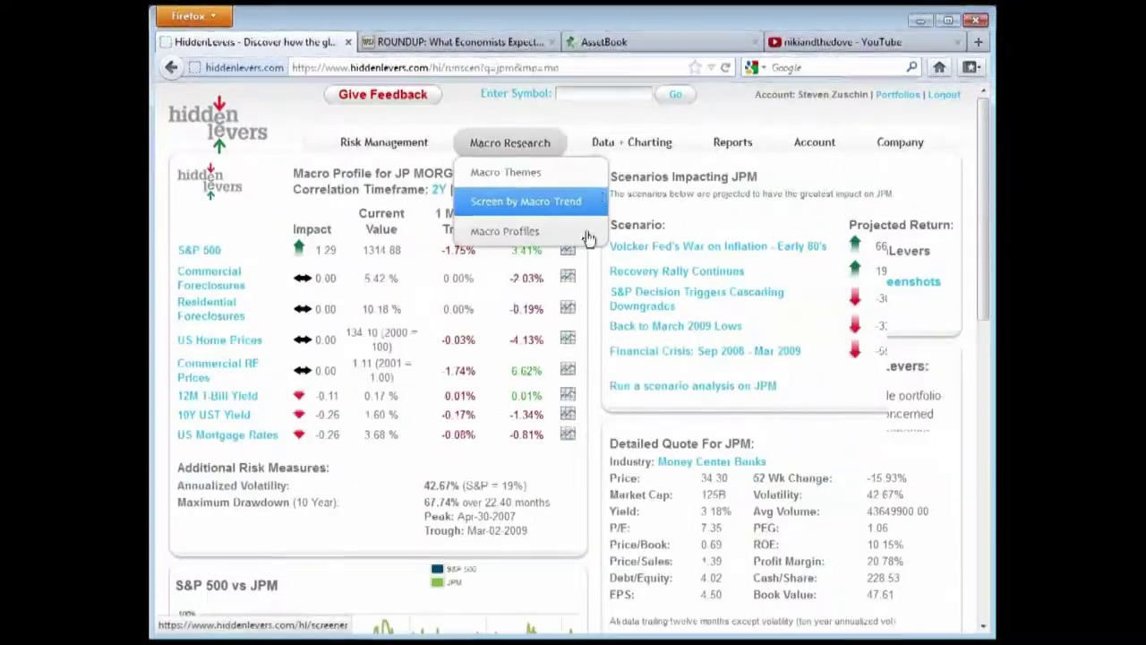
scroll(581, 310, "down", 2)
scroll(556, 304, "up", 2)
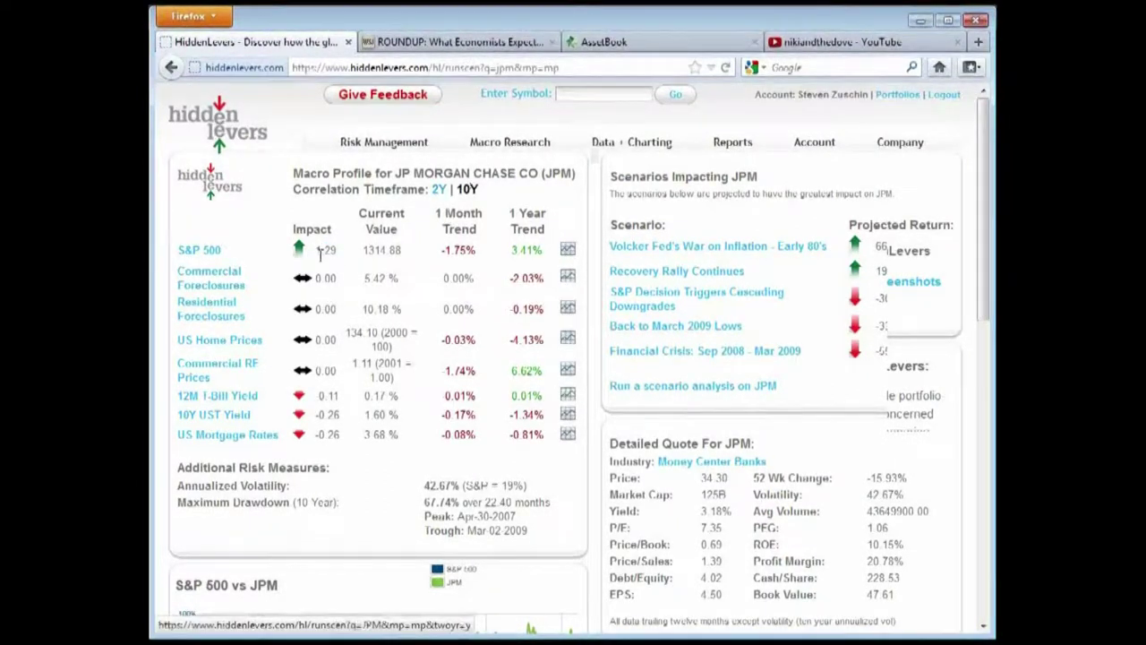
Review JPM's lever impacts, such as S&P 500 at 1.29, then chart 10Y UST Yield against JPM
left_click_drag(314, 249, 337, 253)
left_click(371, 273)
scroll(375, 274, "down", 2)
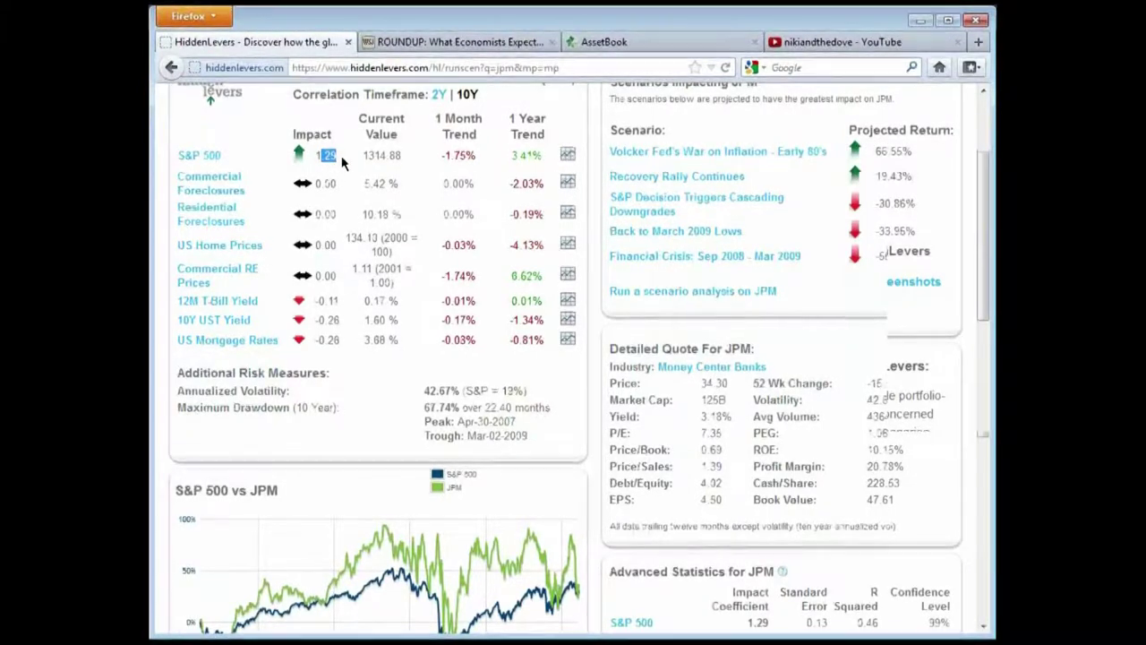
left_click(341, 161)
scroll(532, 293, "down", 2)
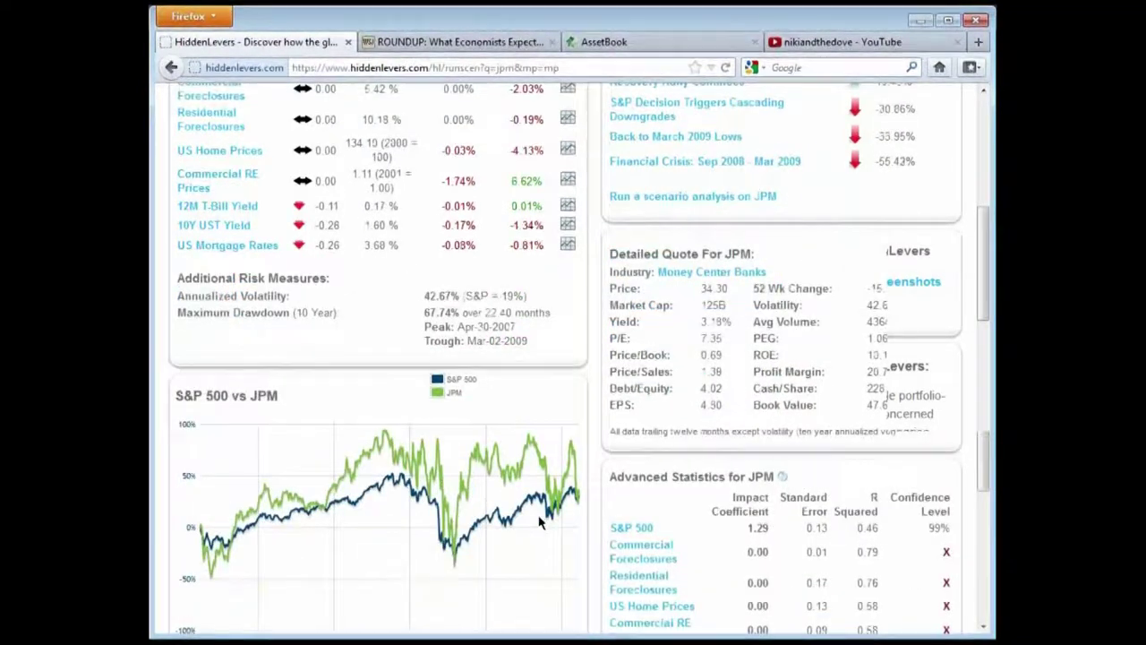
scroll(313, 287, "up", 2)
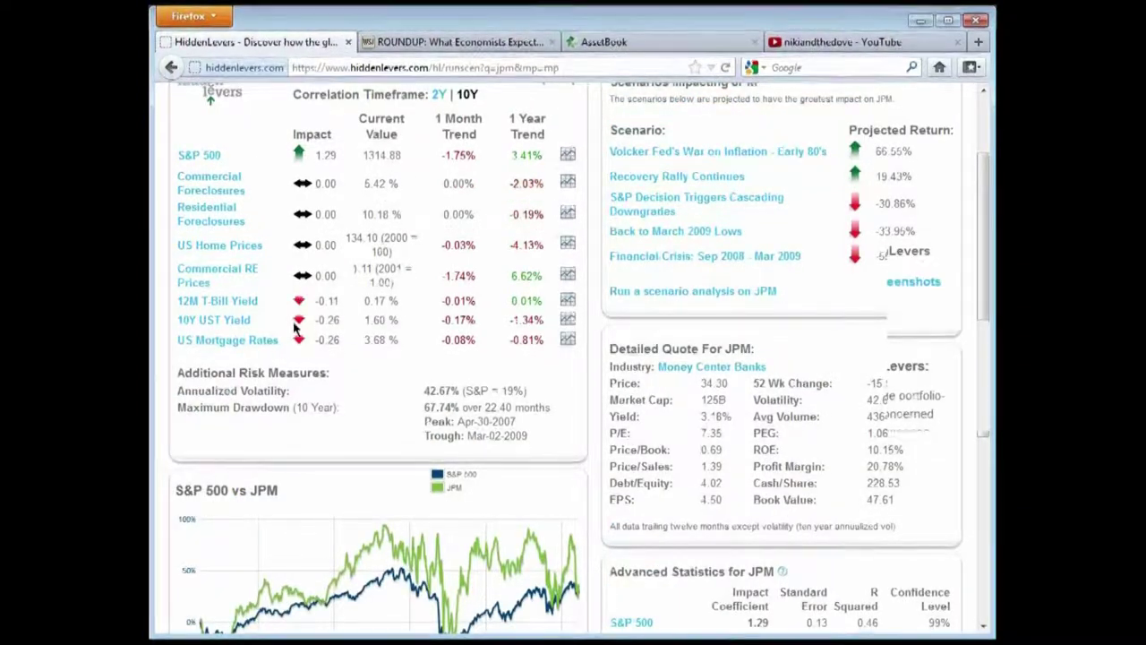
left_click(565, 320)
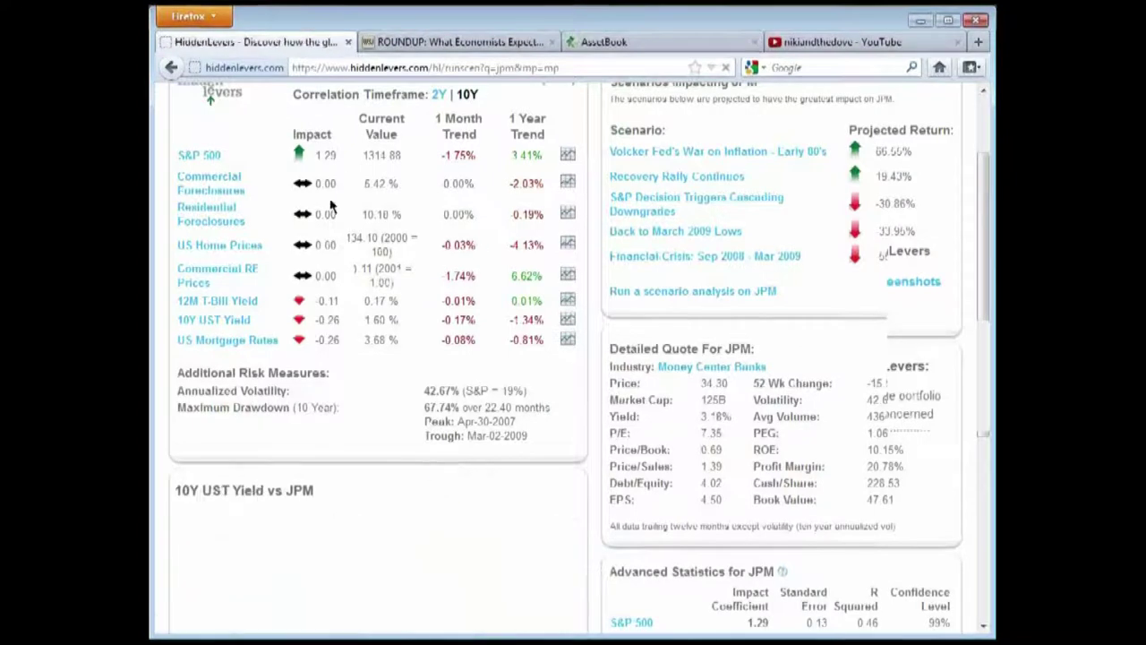
scroll(453, 253, "down", 2)
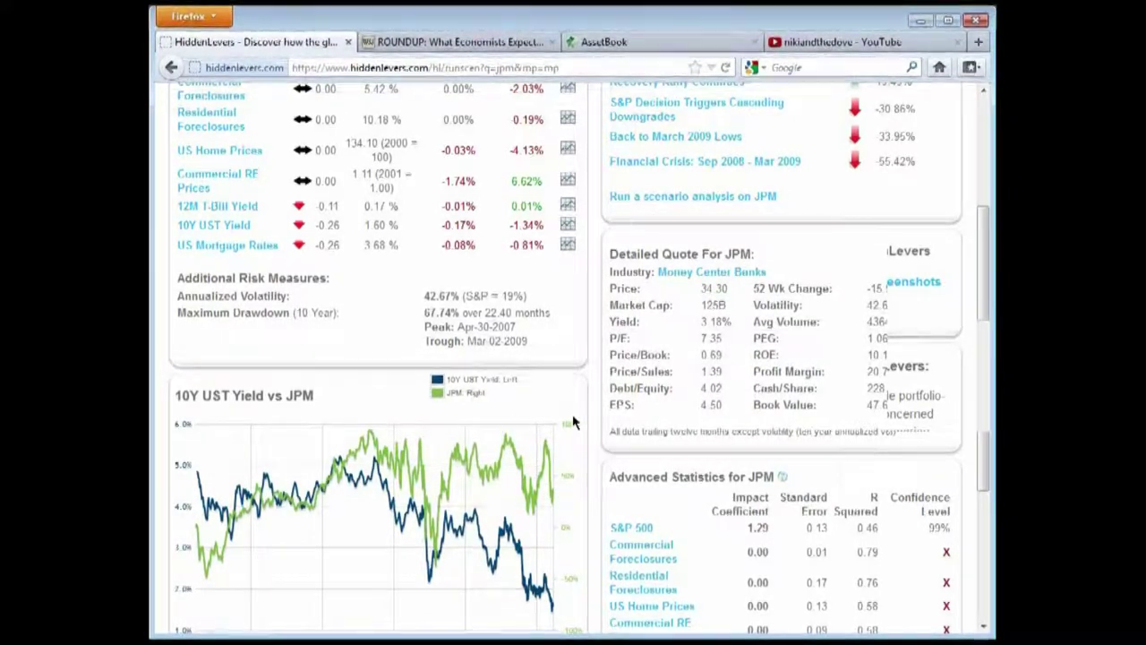
Chart Commercial Foreclosures against JPM and view the chart
scroll(573, 423, "up", 4)
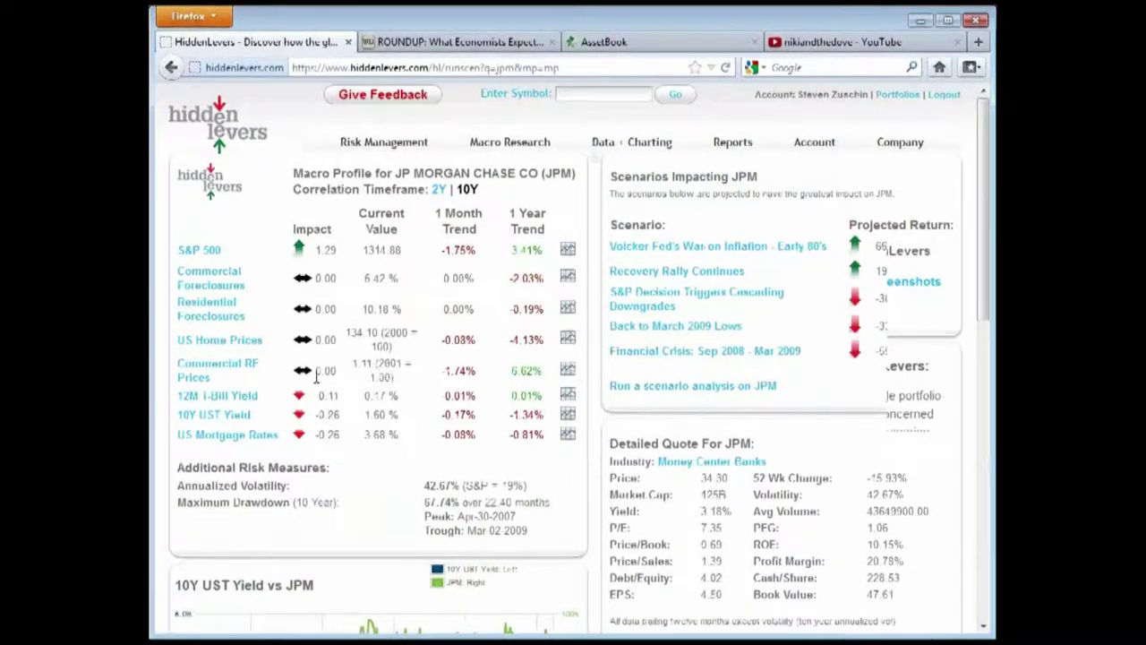
left_click(285, 283)
scroll(551, 387, "down", 2)
scroll(347, 558, "down", 2)
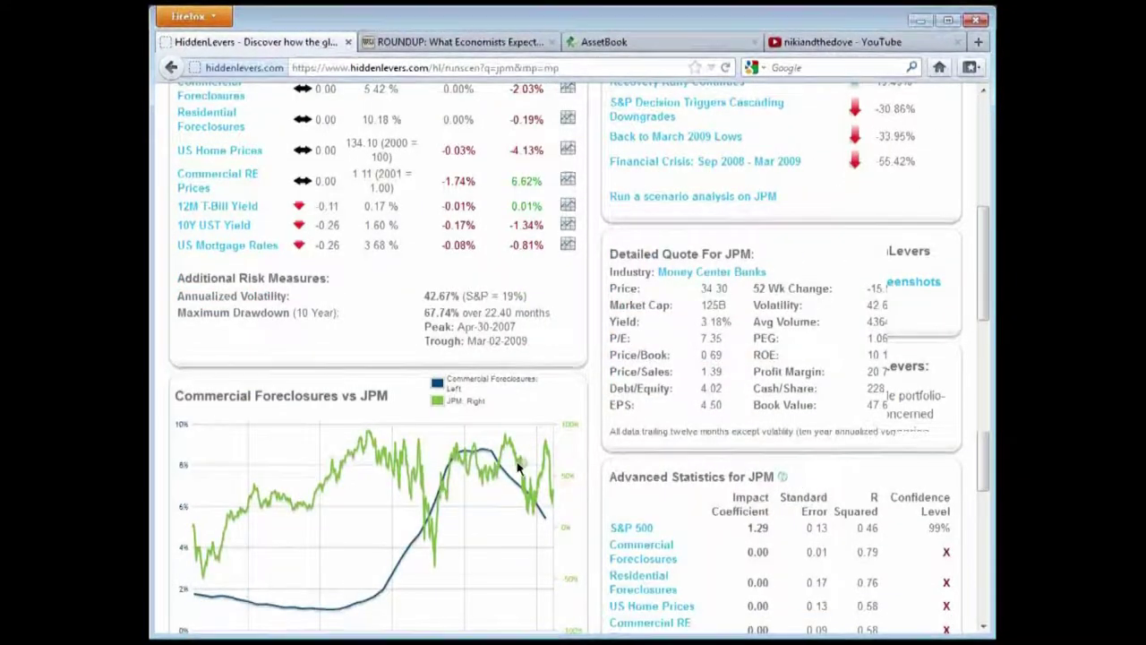
scroll(253, 252, "up", 2)
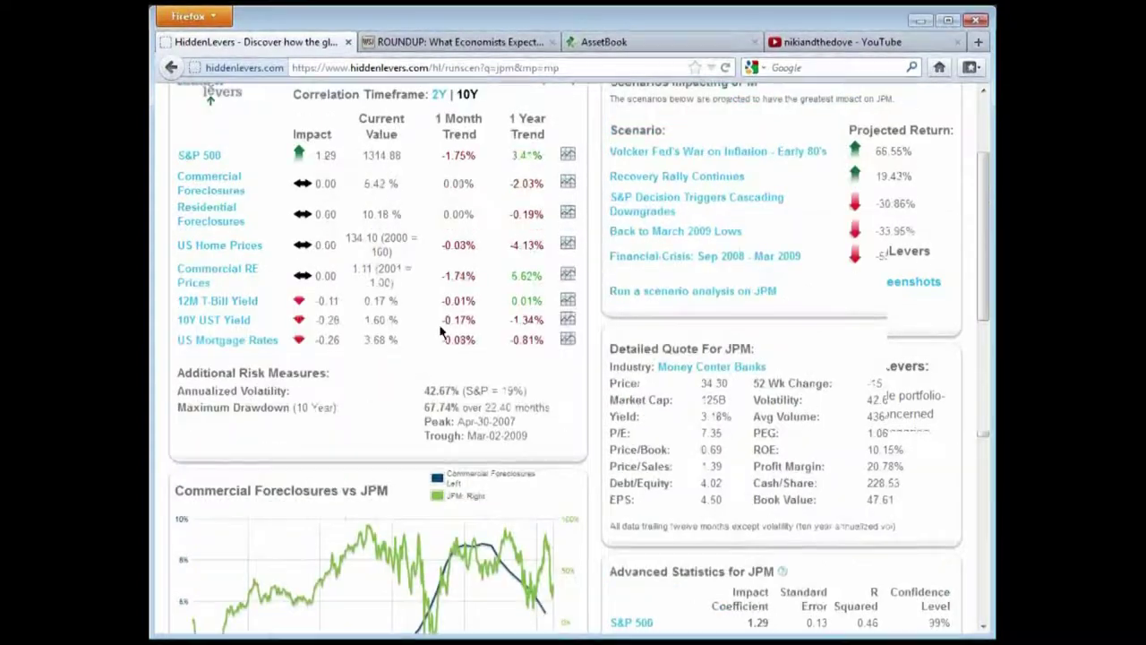
Switch the chart to US Home Prices versus JPM and review it
left_click(568, 244)
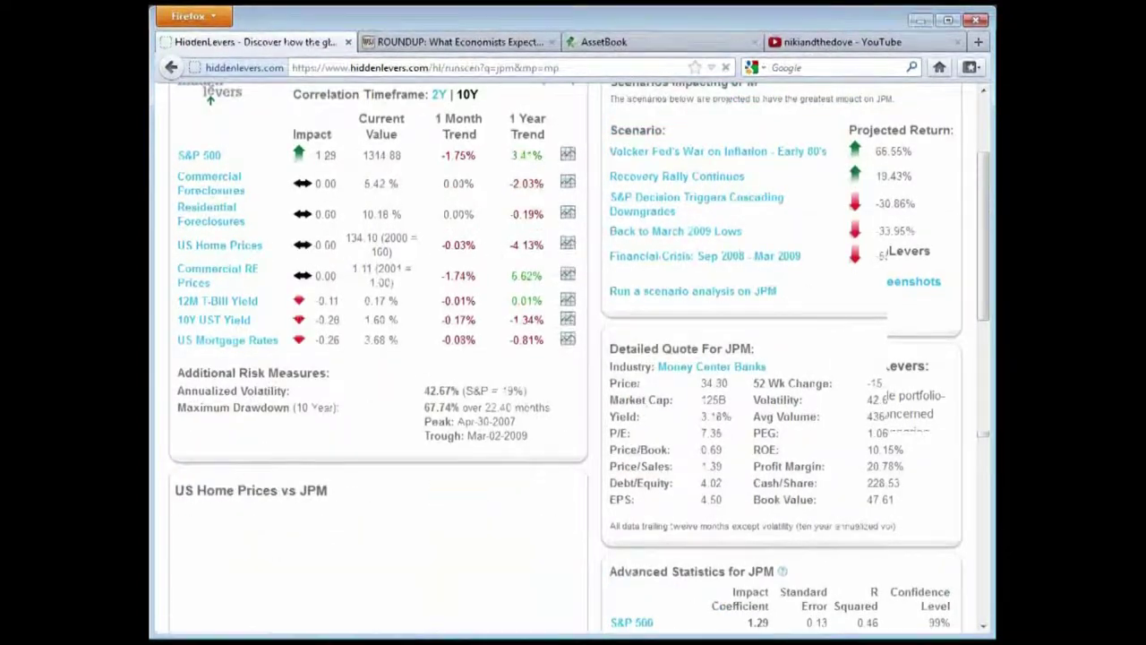
scroll(388, 365, "down", 4)
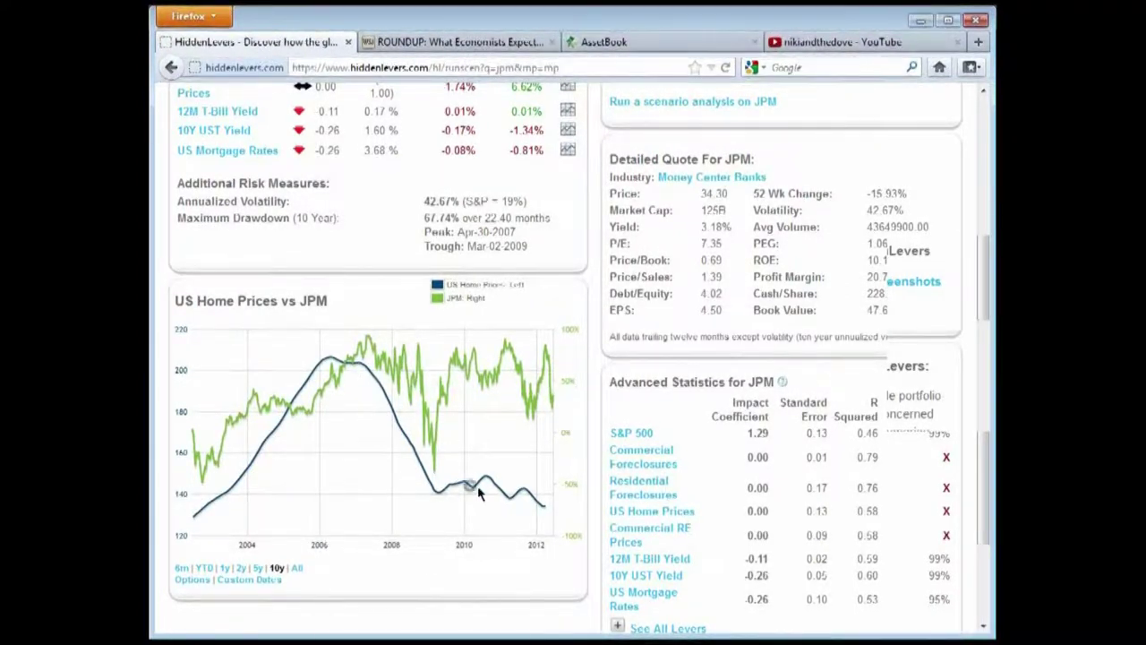
scroll(495, 463, "up", 2)
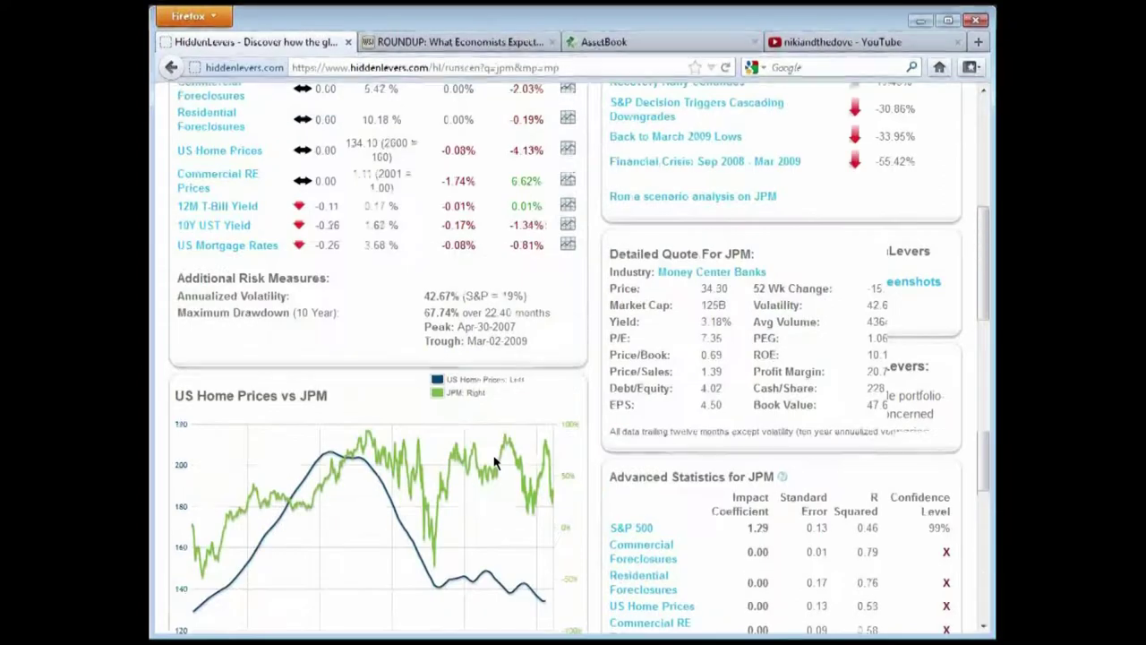
scroll(537, 461, "down", 2)
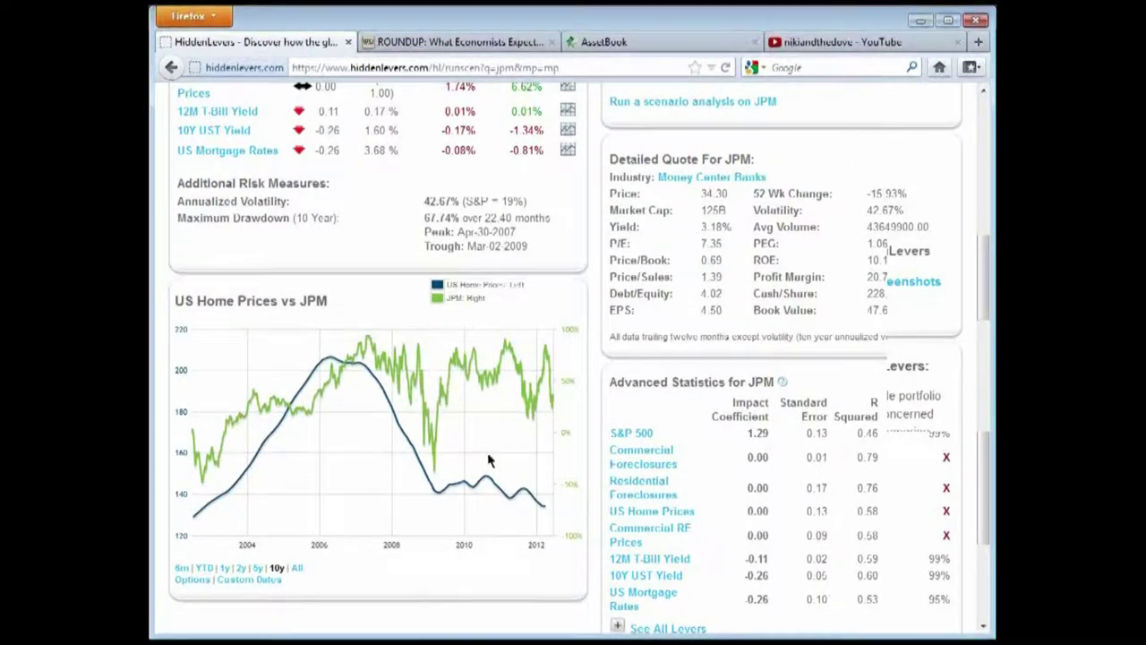
left_click(362, 307)
scroll(600, 387, "up", 3)
scroll(600, 387, "up", 2)
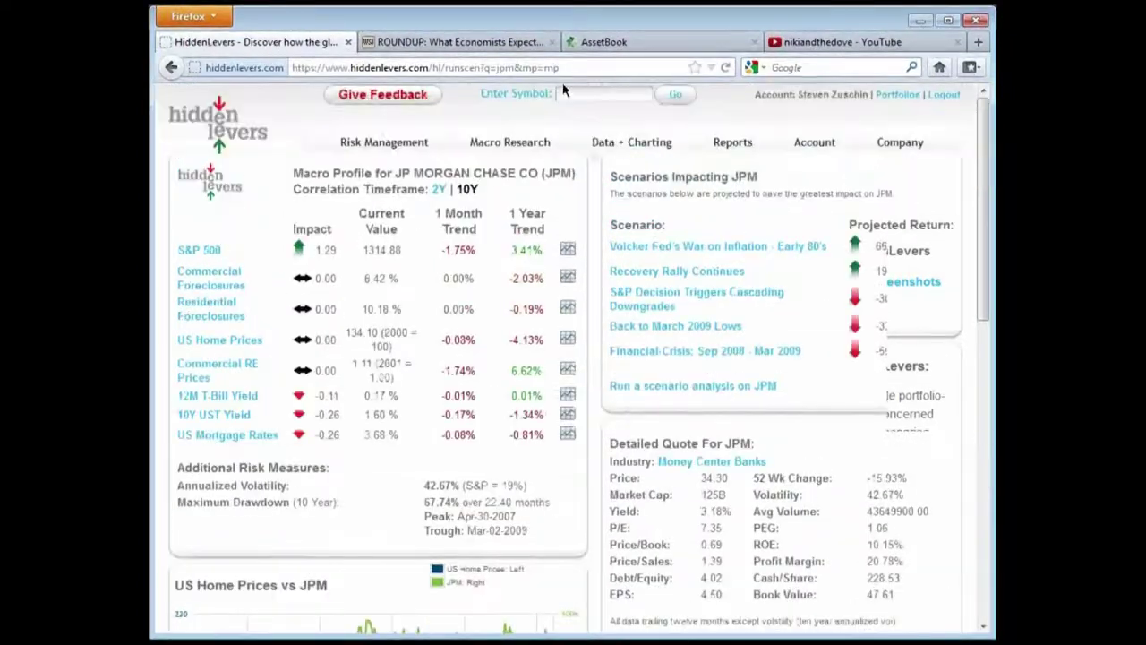
Load the BAC macro profile and note its US Home Prices impact of 2.08
type("bac")
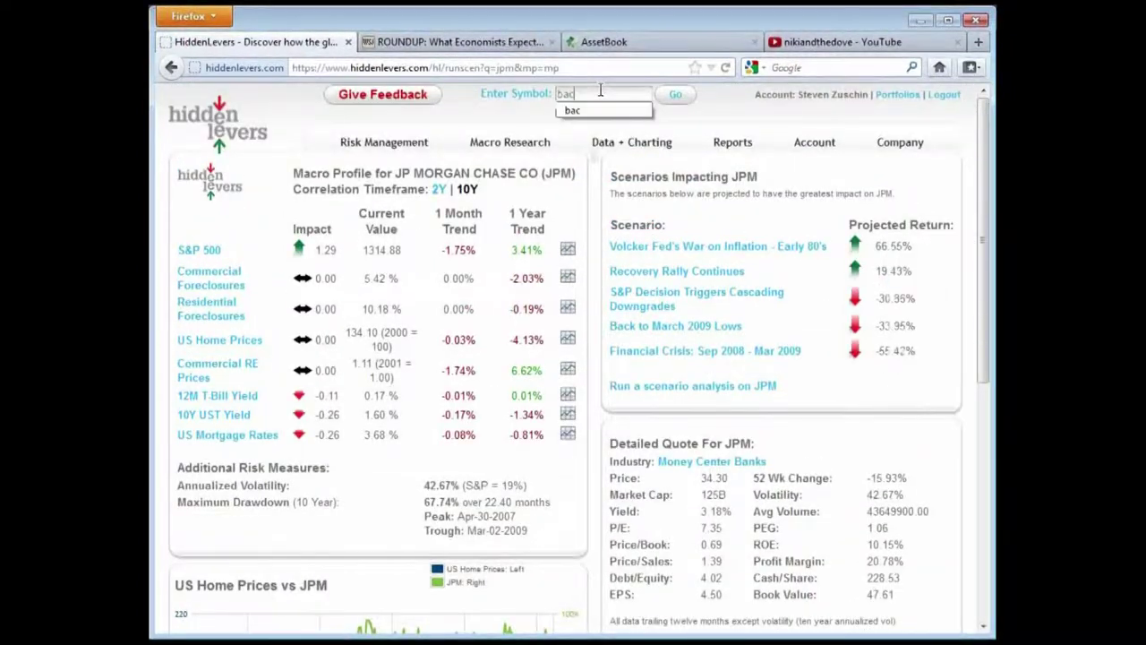
key("Return")
mouse_move(573, 184)
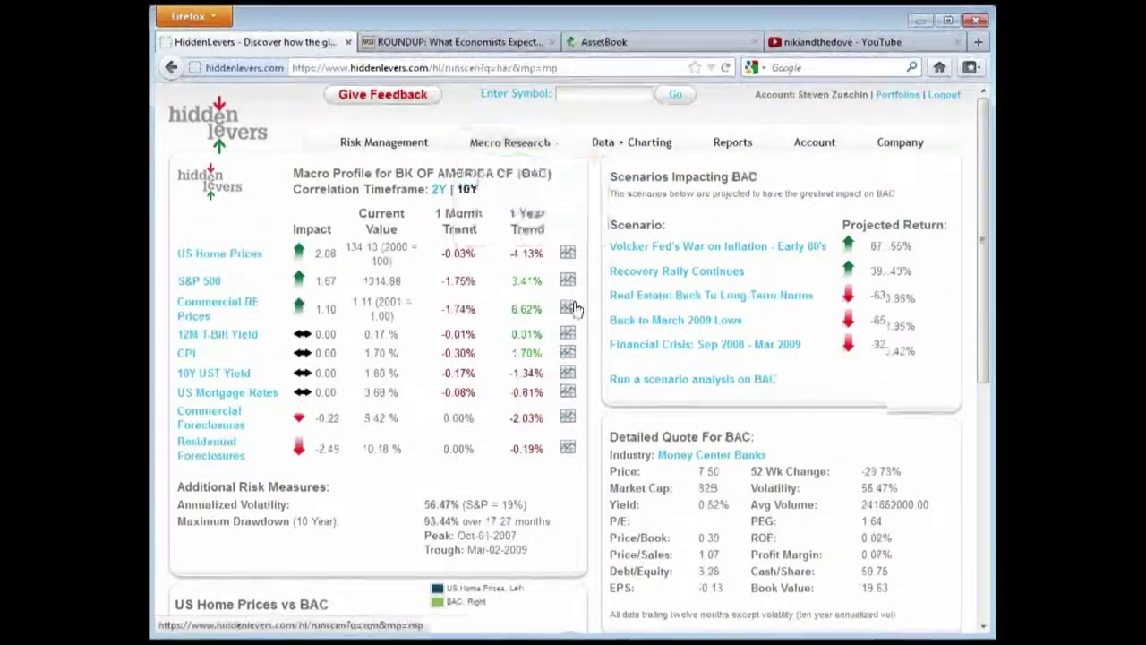
scroll(593, 286, "down", 2)
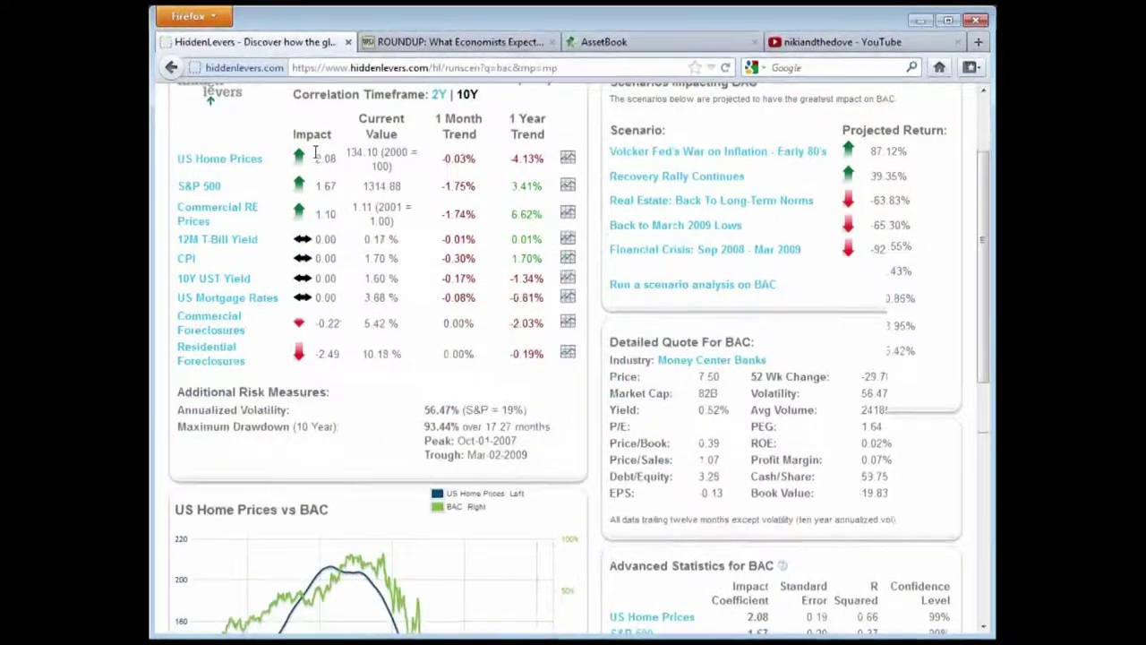
double_click(324, 159)
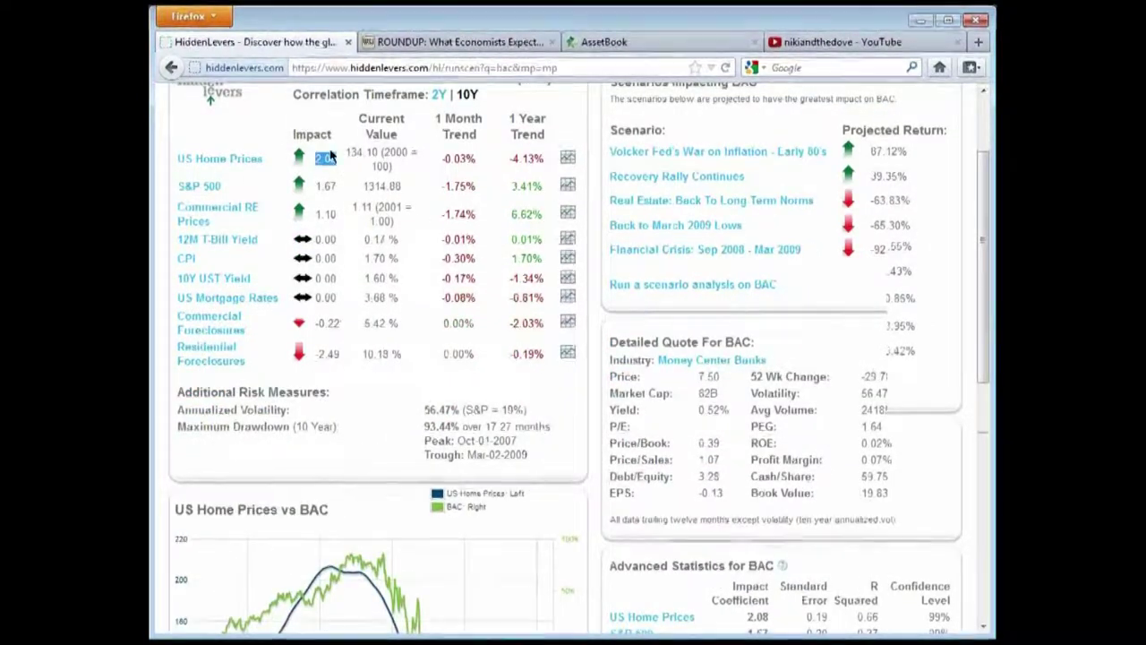
scroll(344, 179, "down", 2)
scroll(345, 183, "up", 2)
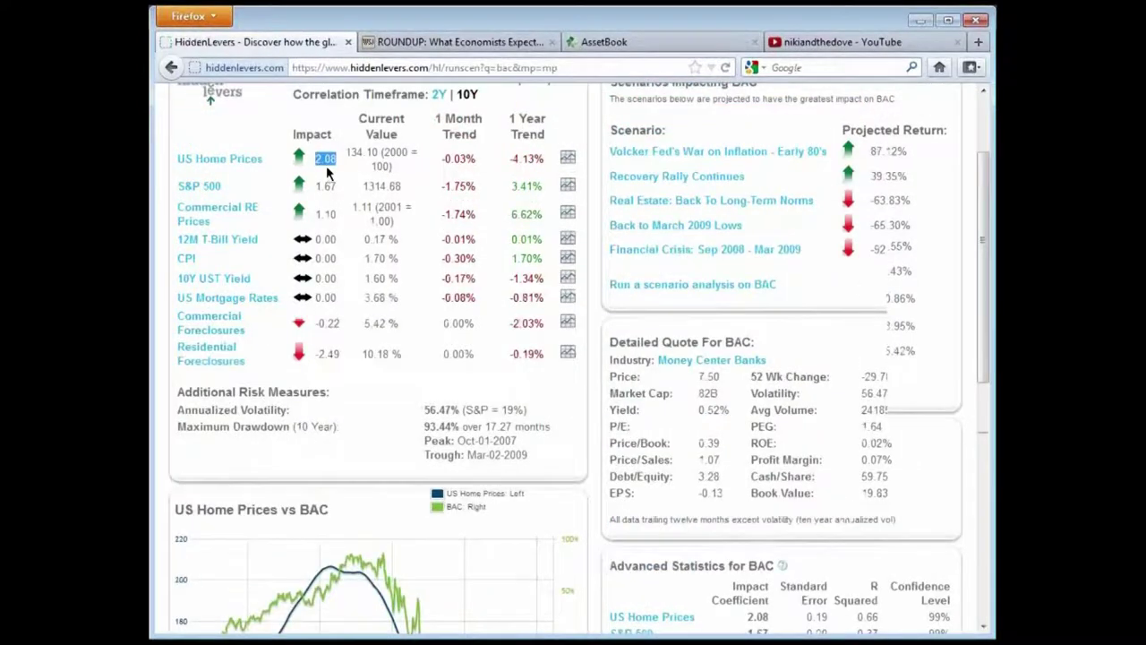
left_click(326, 165)
scroll(427, 255, "down", 4)
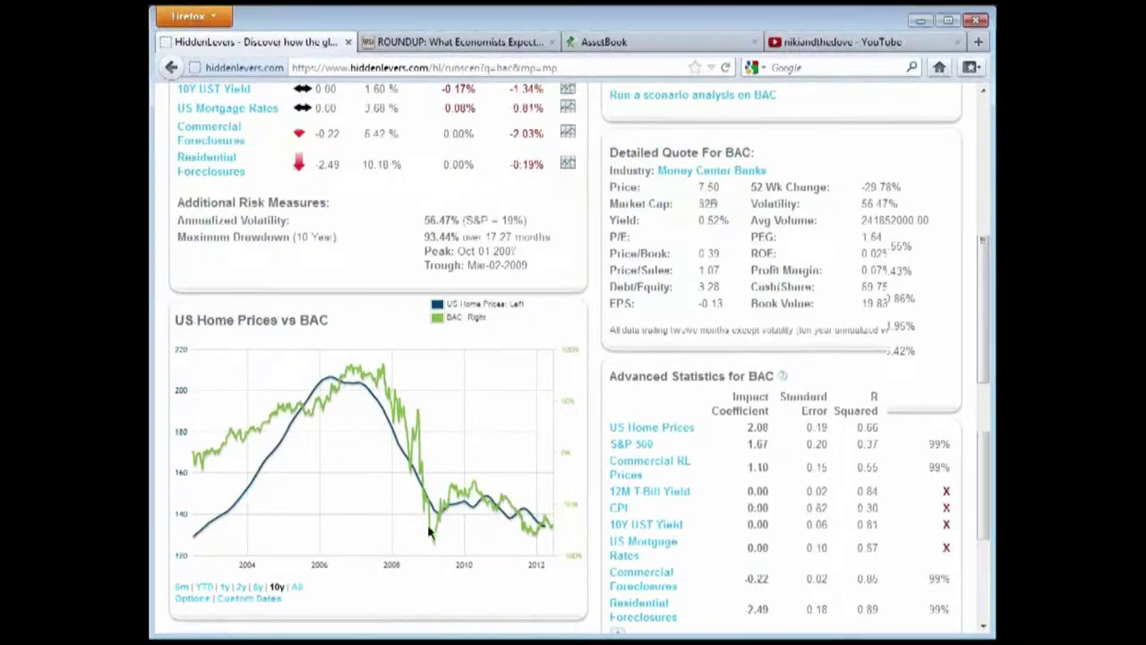
Show the US Home Prices vs BAC chart over 5 years and review BAC's risk and drawdown figures
left_click(259, 586)
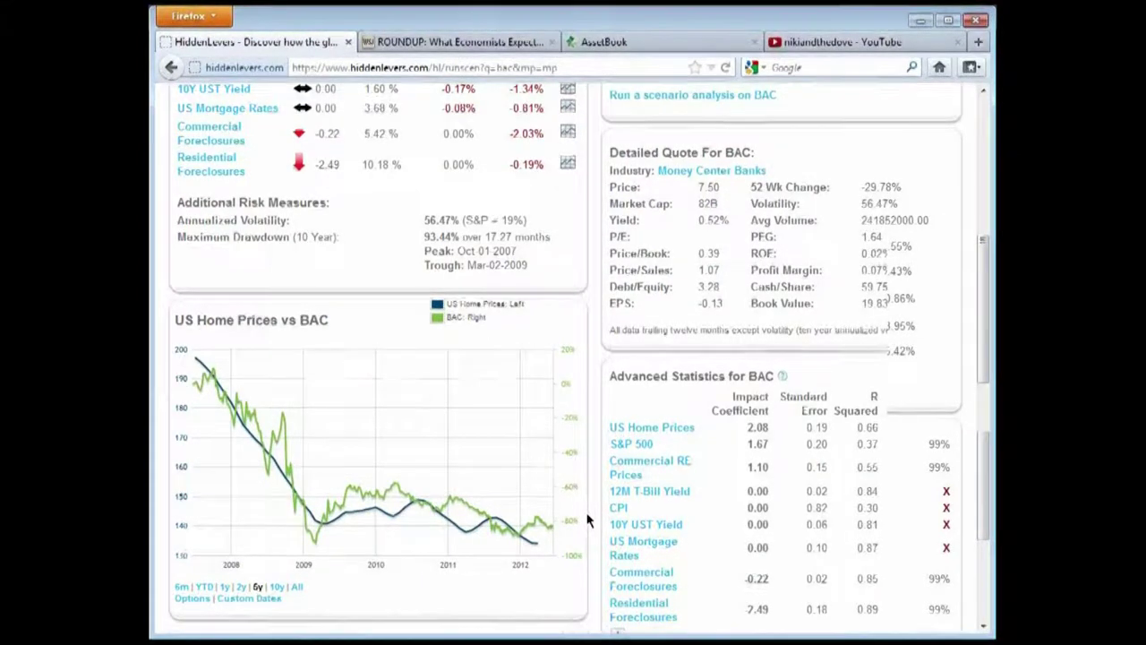
scroll(589, 520, "up", 5)
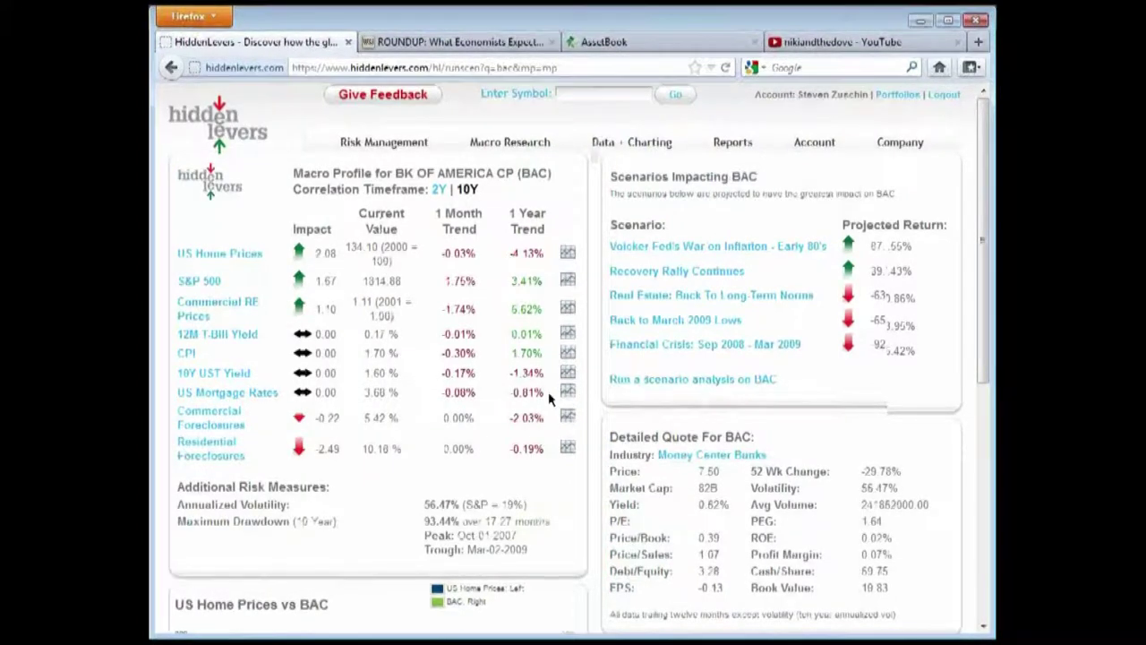
scroll(543, 417, "down", 2)
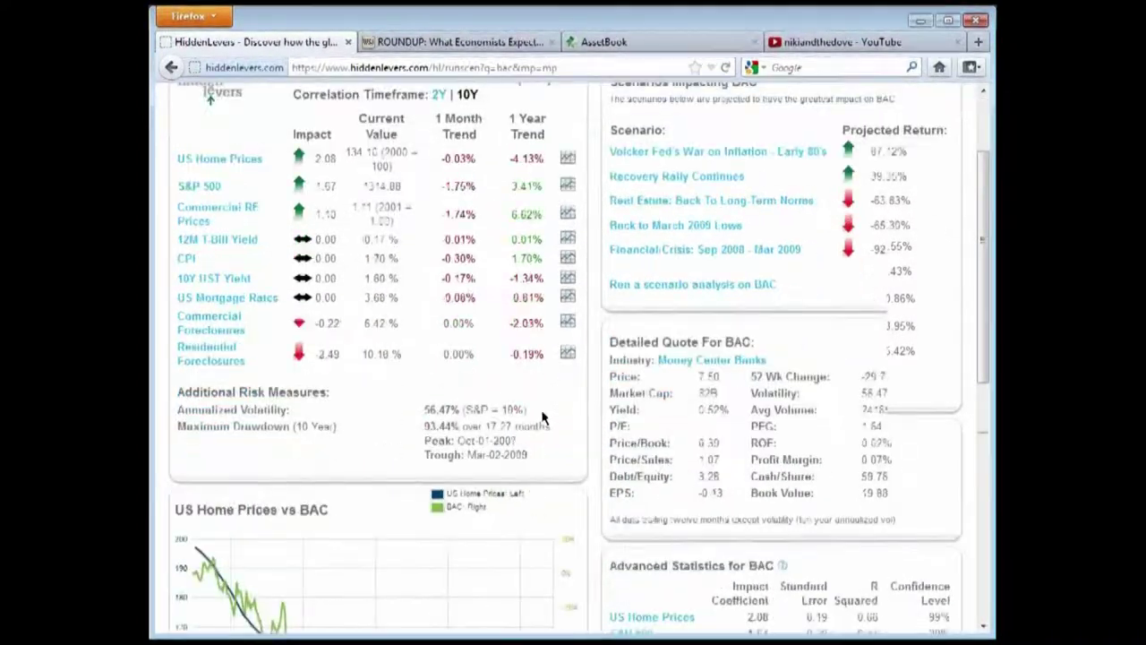
left_click_drag(177, 410, 550, 459)
left_click(260, 410)
left_click_drag(291, 411, 540, 458)
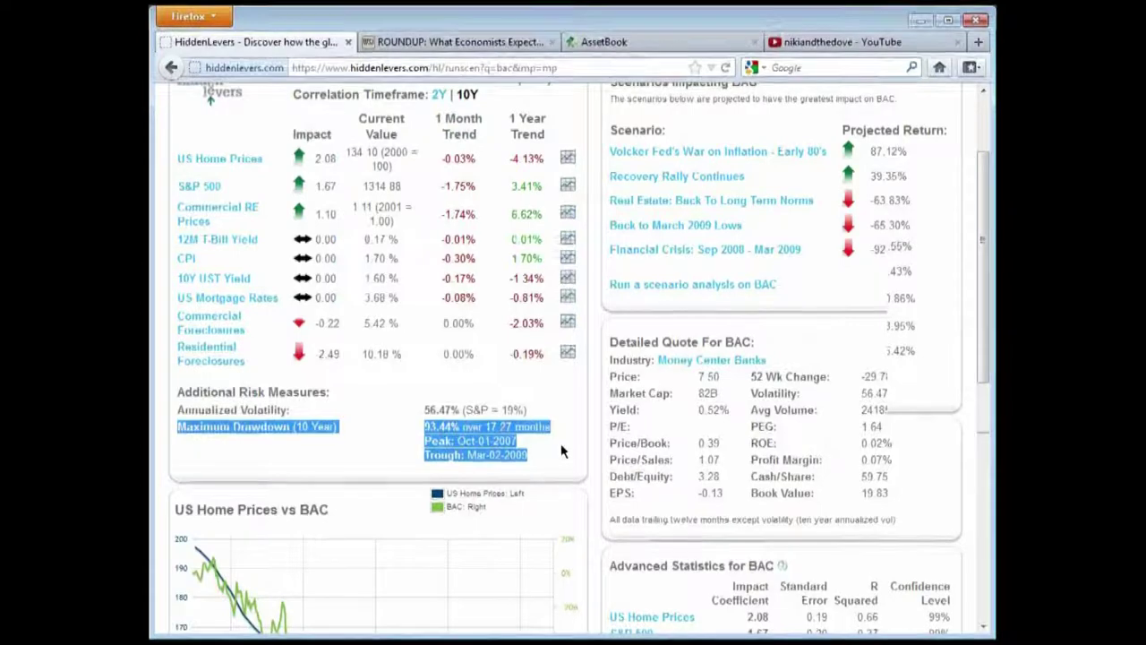
left_click(531, 428)
scroll(706, 457, "down", 6)
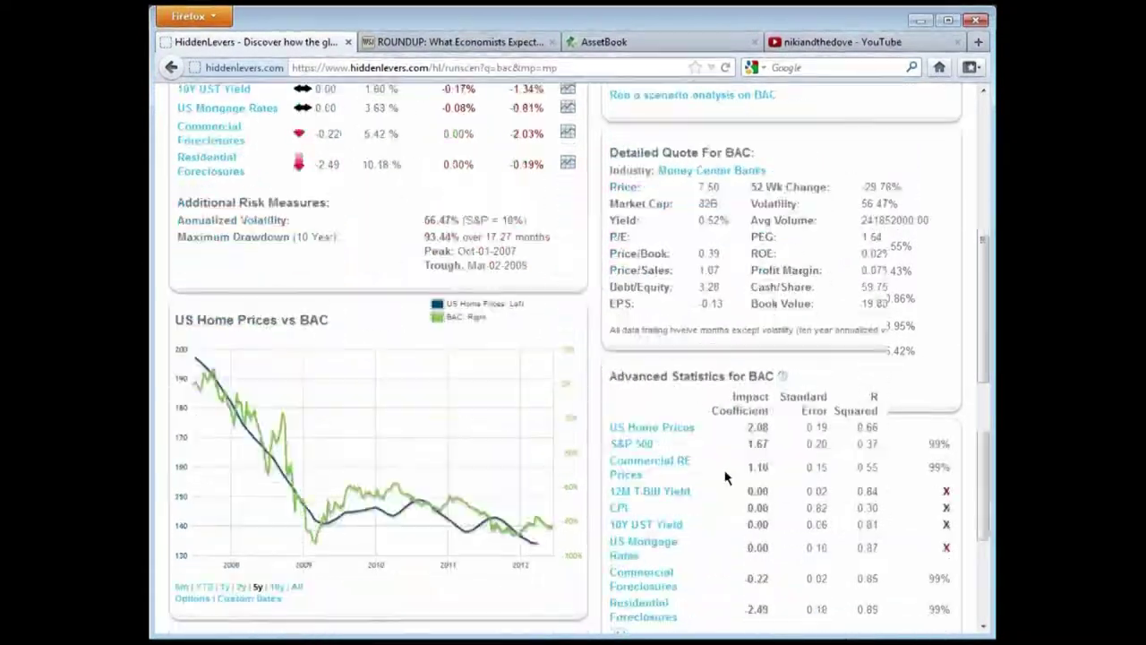
left_click(659, 504)
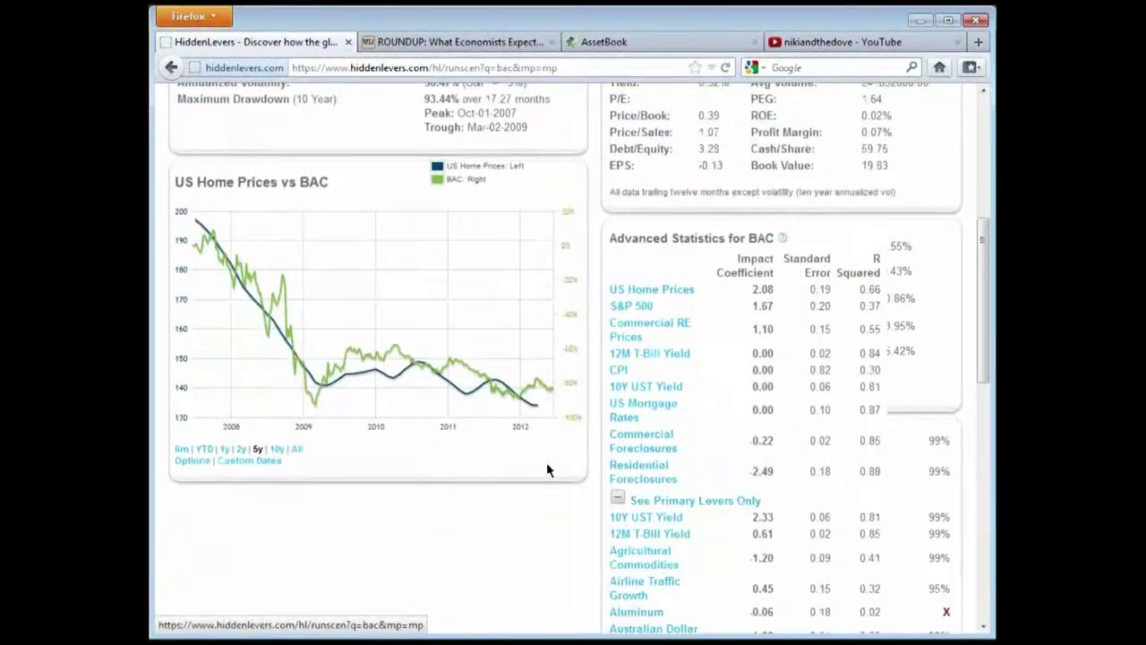
scroll(676, 418, "down", 4)
scroll(667, 421, "down", 14)
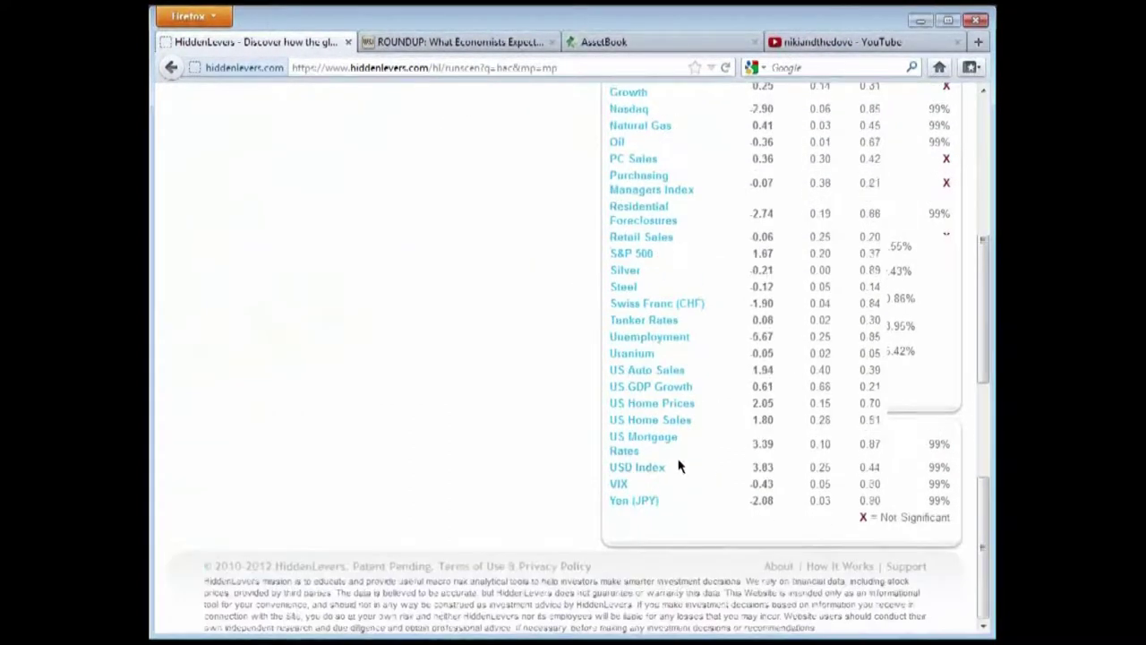
scroll(717, 465, "up", 4)
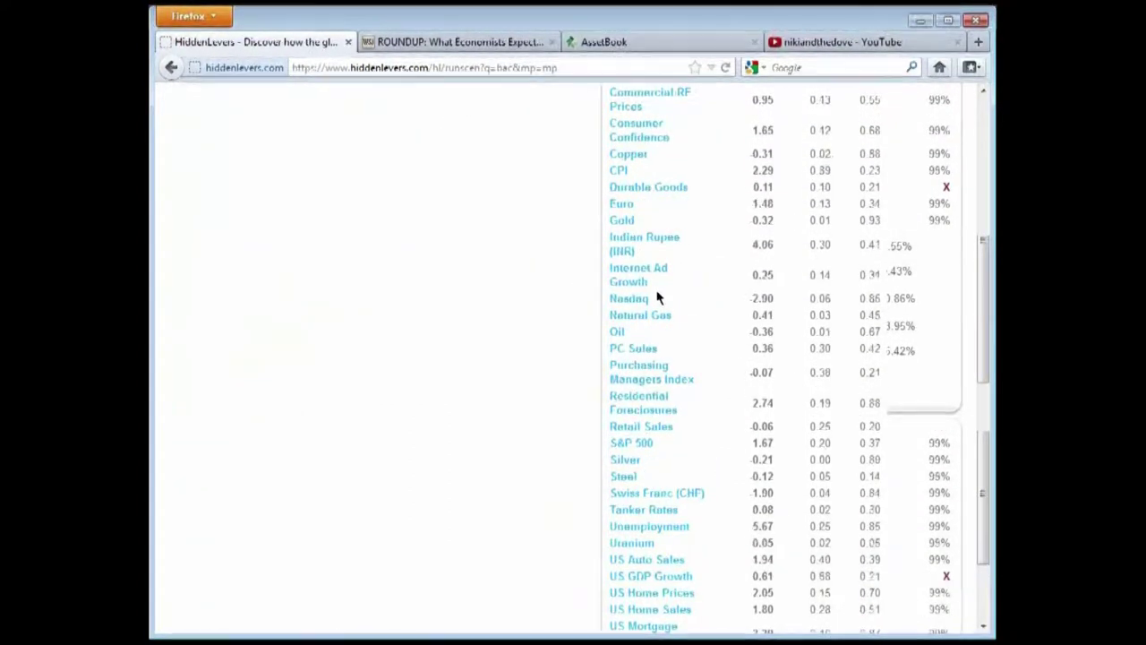
scroll(764, 297, "up", 2)
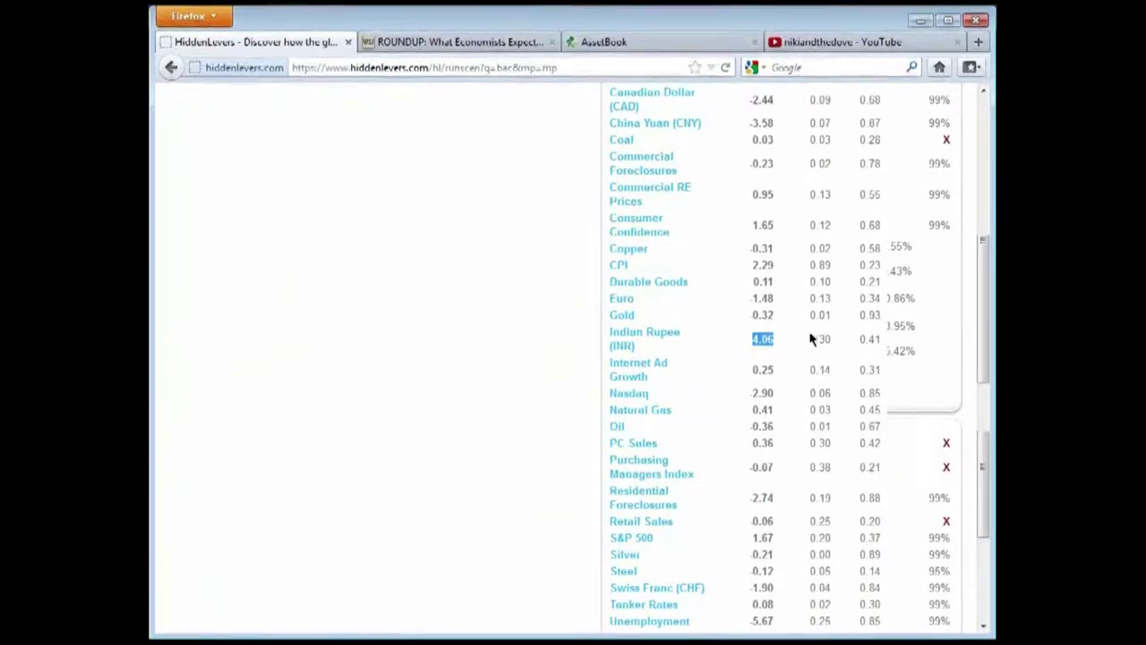
scroll(769, 391, "up", 10)
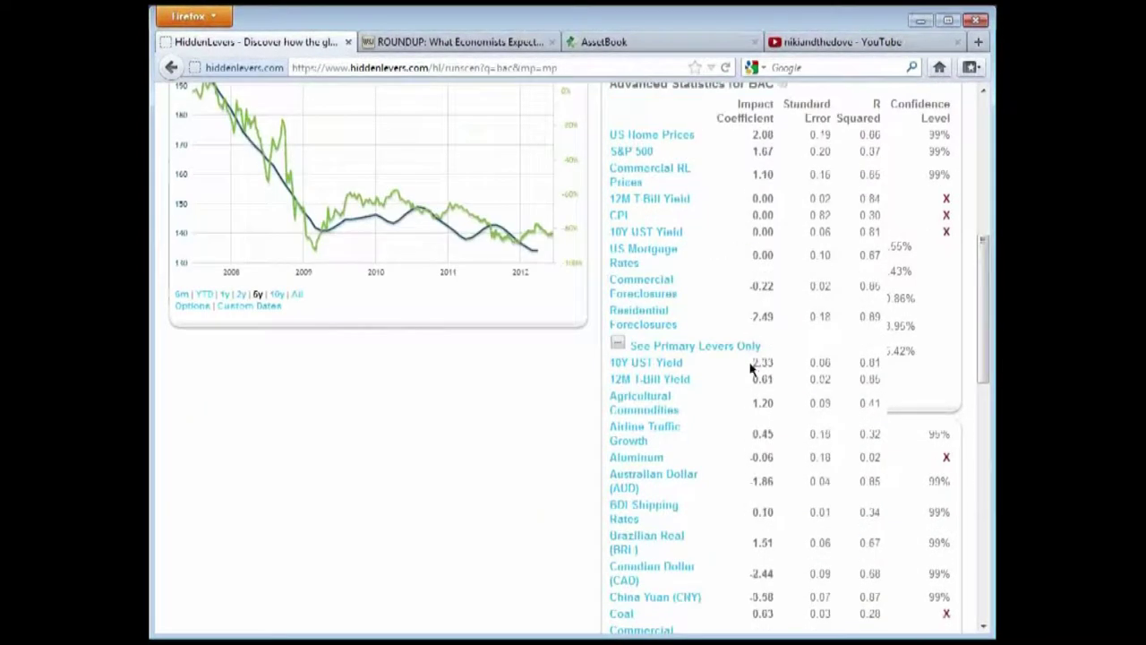
scroll(811, 484, "down", 10)
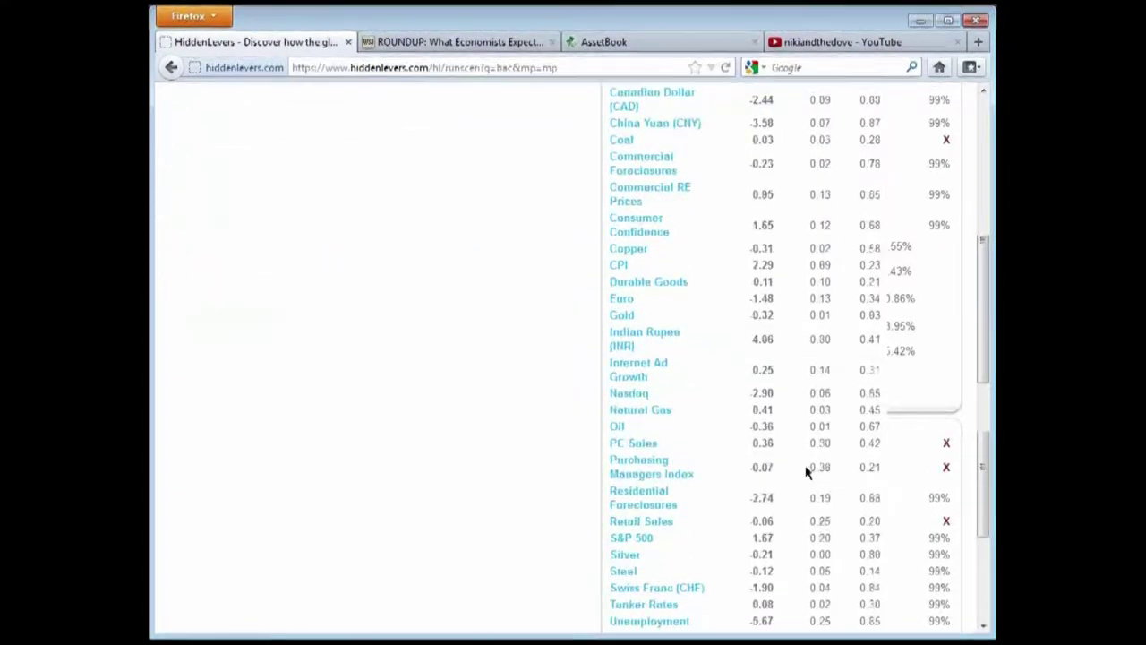
left_click_drag(754, 392, 876, 387)
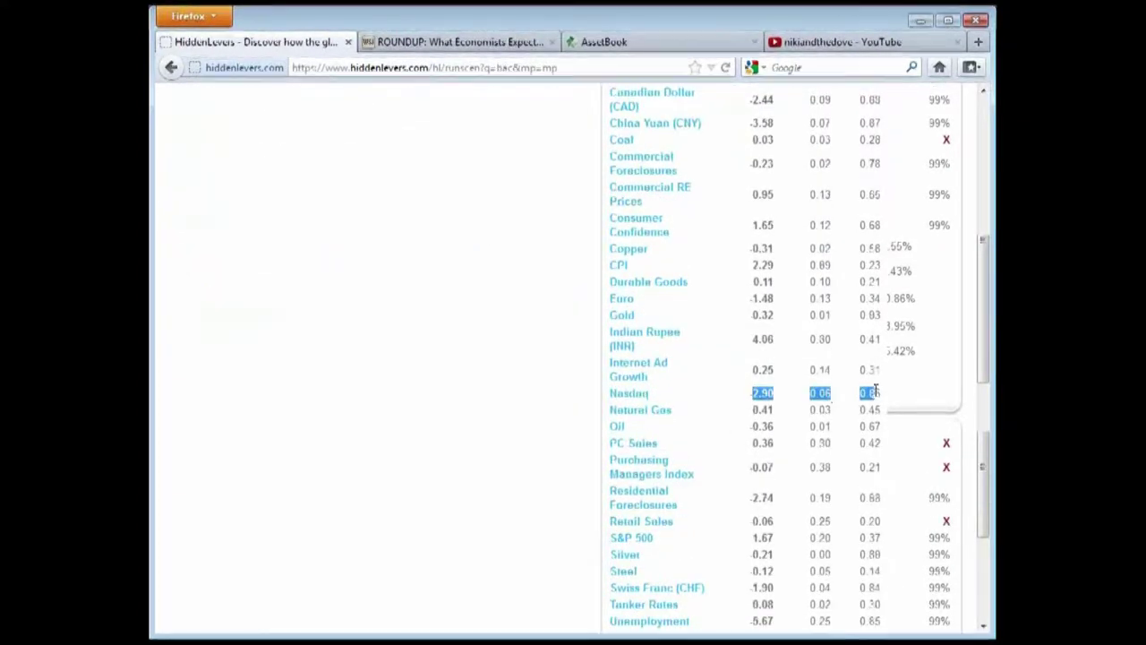
scroll(781, 462, "up", 7)
left_click(624, 259)
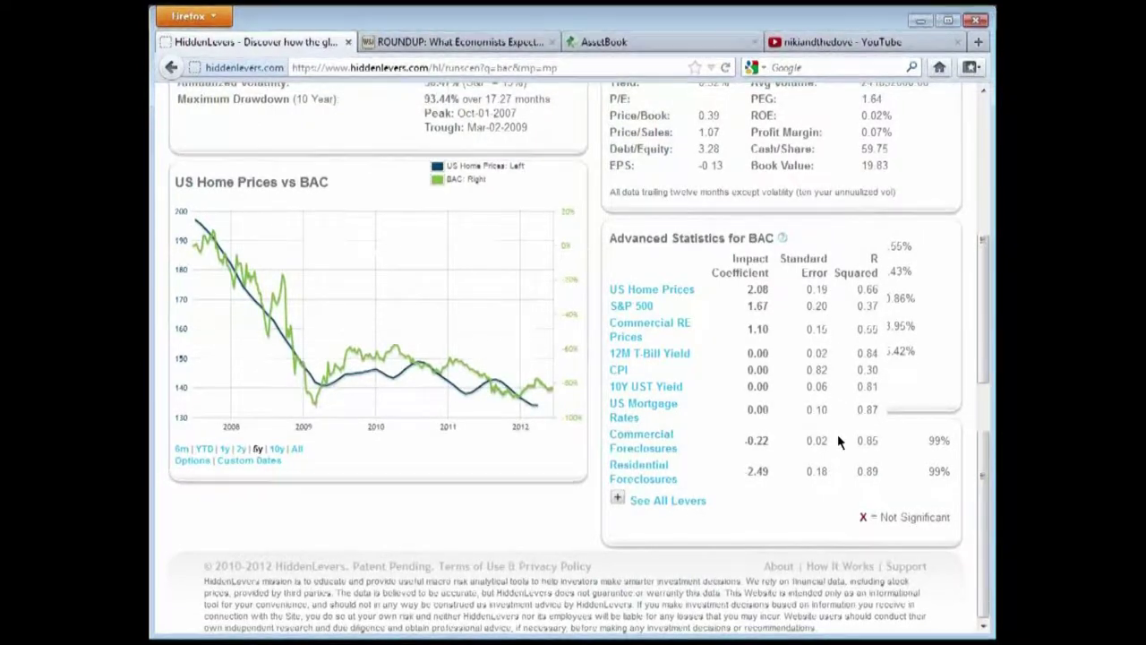
scroll(837, 436, "up", 5)
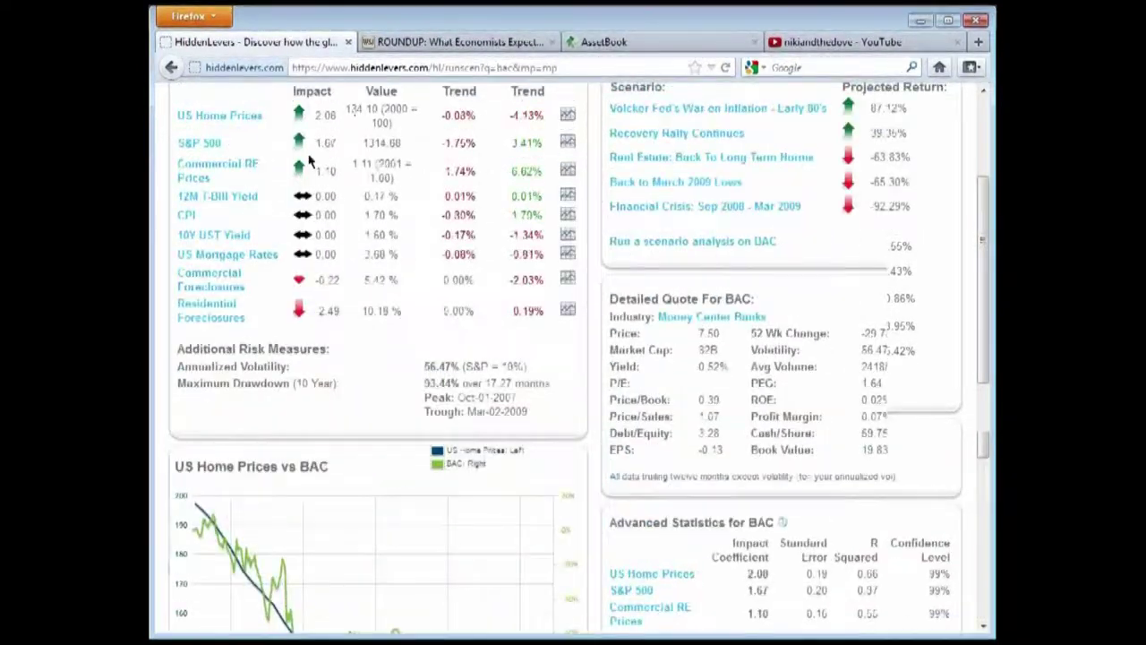
scroll(494, 248, "up", 2)
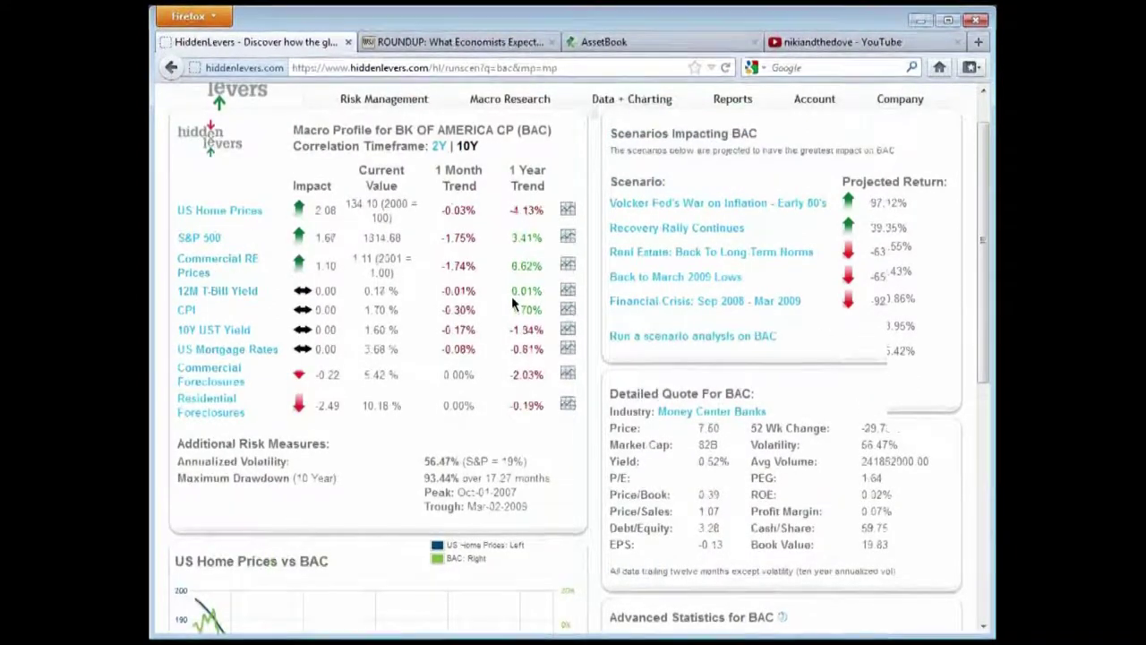
scroll(513, 301, "up", 1)
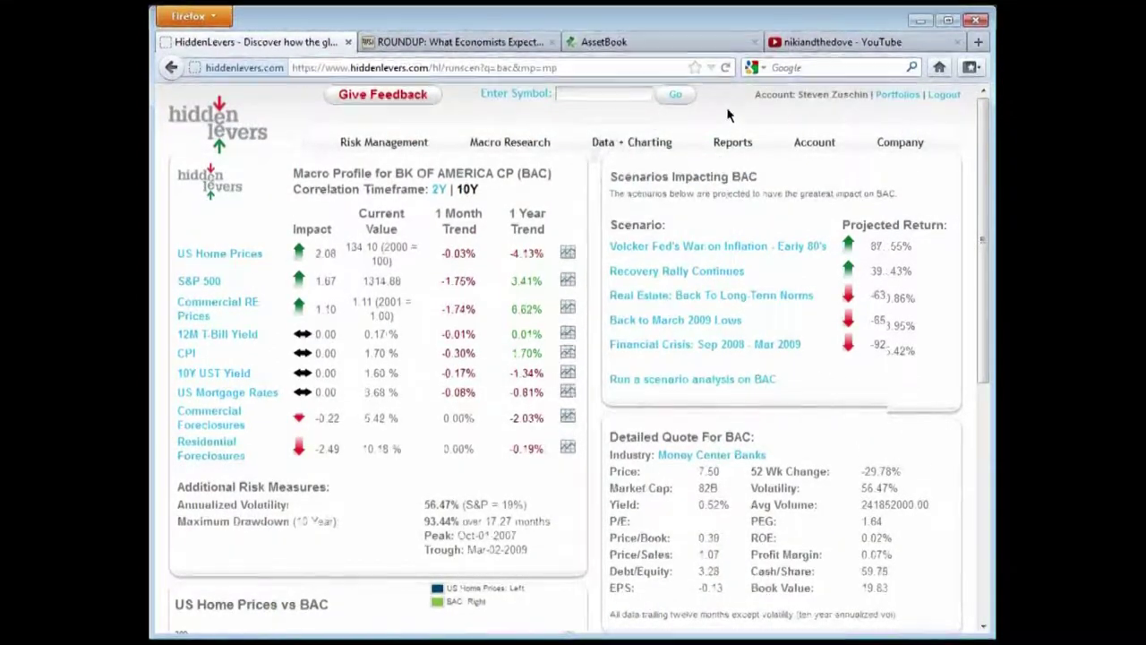
Open the Portfolios list and expand the first client brokerage portfolio to show holdings like ABVCX and IVV
left_click(896, 95)
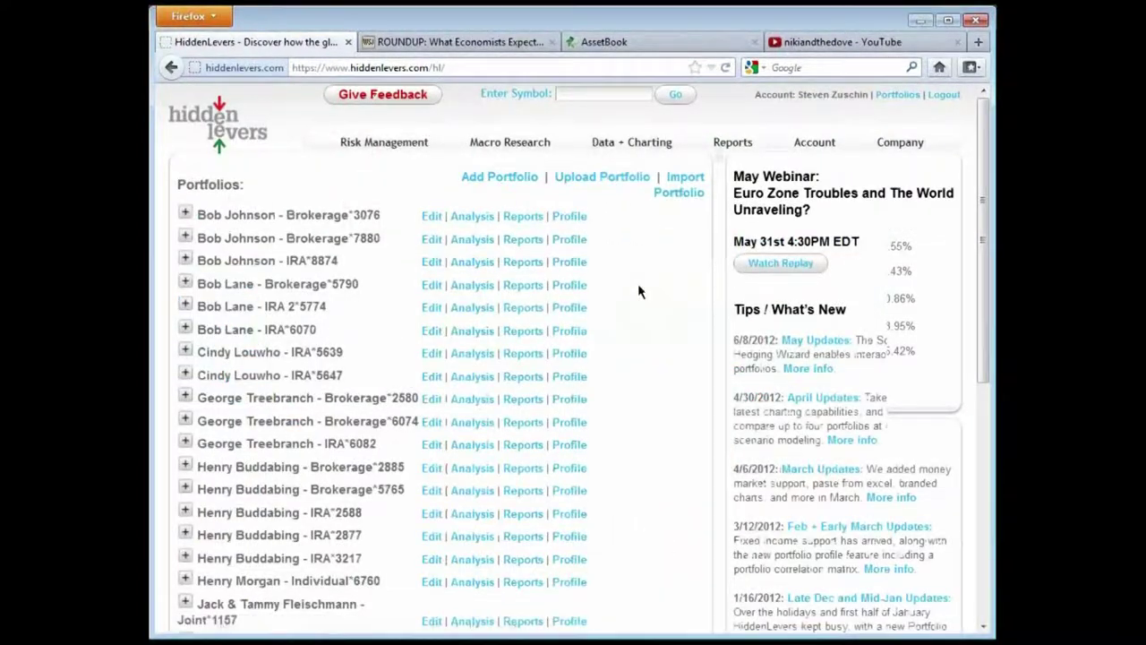
scroll(403, 251, "down", 2)
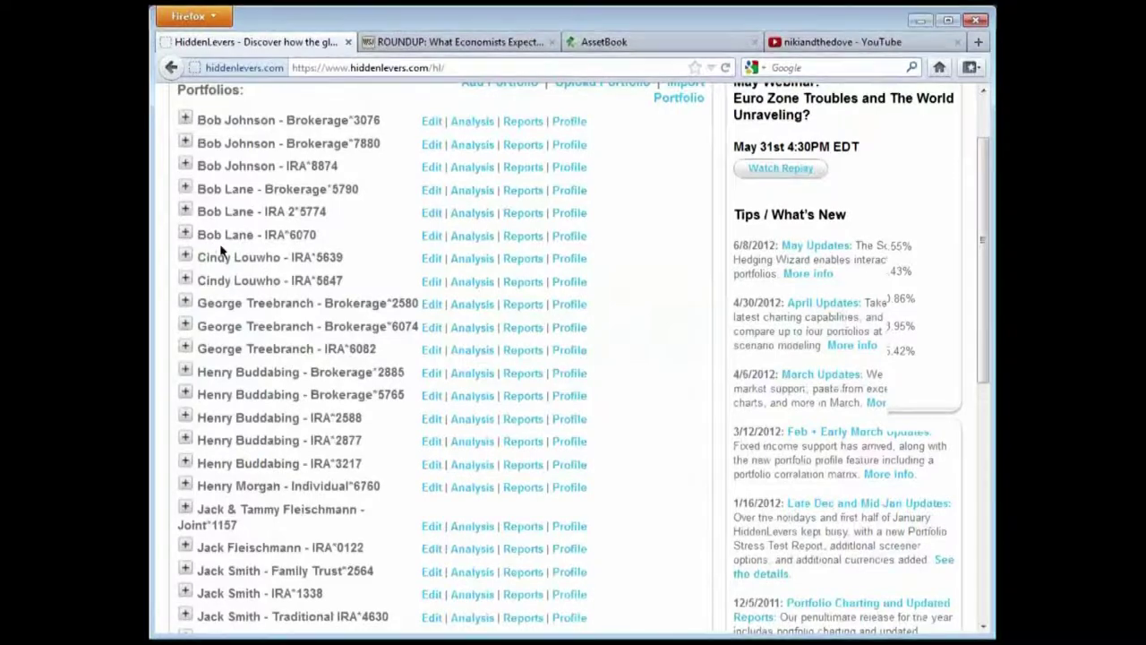
left_click(185, 307)
scroll(335, 275, "down", 4)
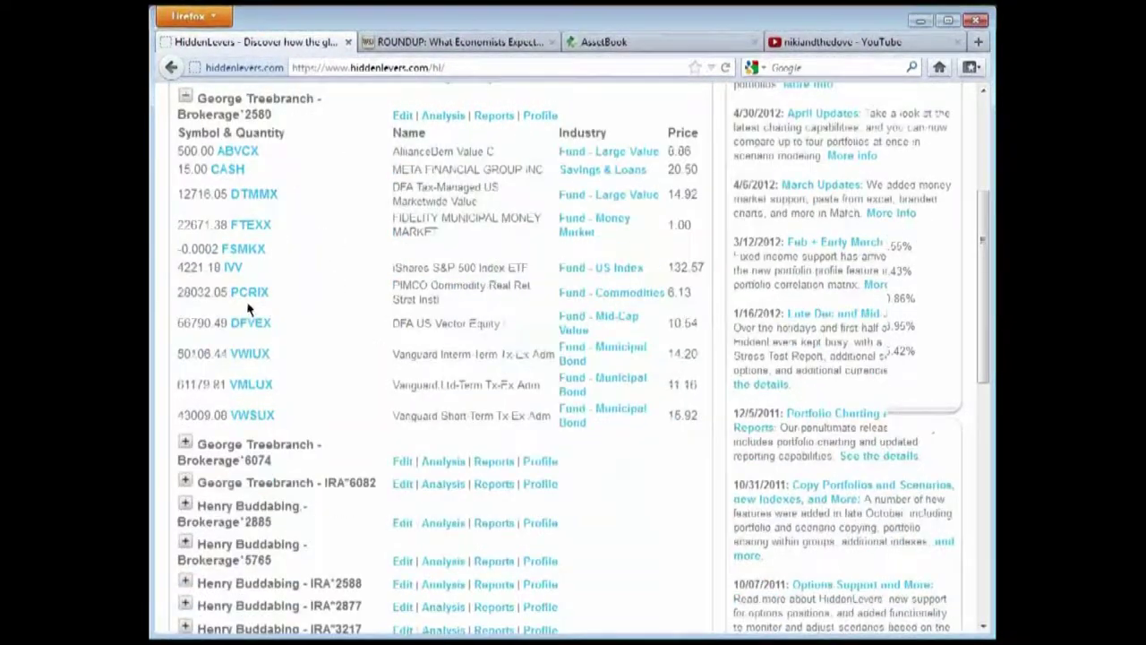
scroll(327, 361, "up", 2)
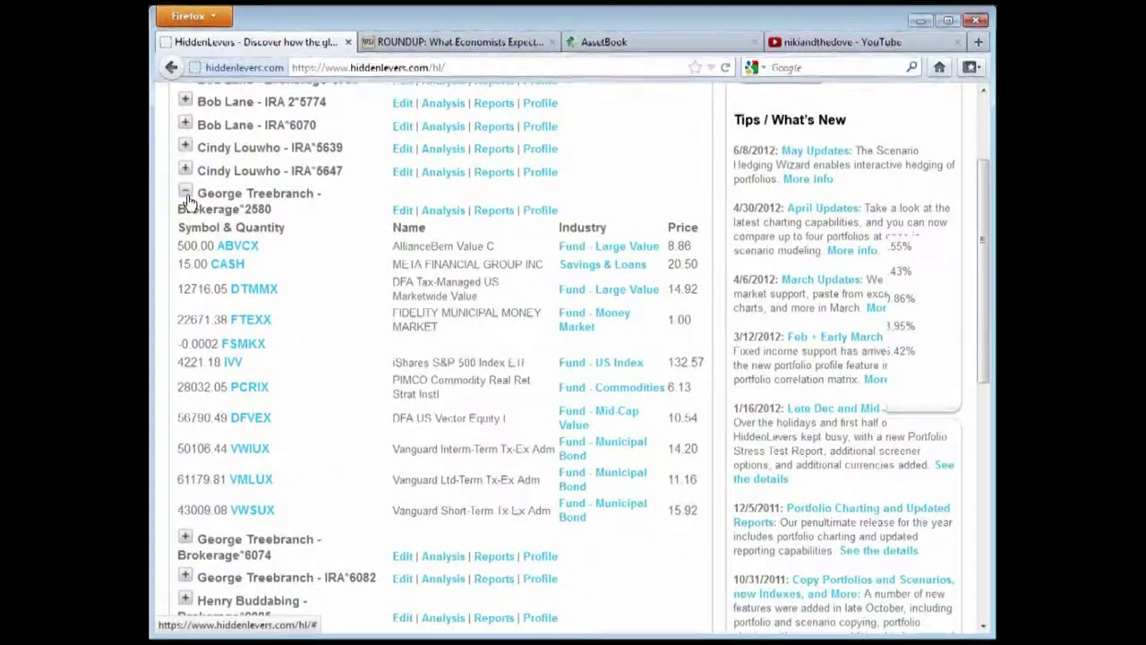
Collapse the holdings, check Positions & Scenarios, then view the Macro Risk Profile with S&P 500 at 0.45
left_click(186, 194)
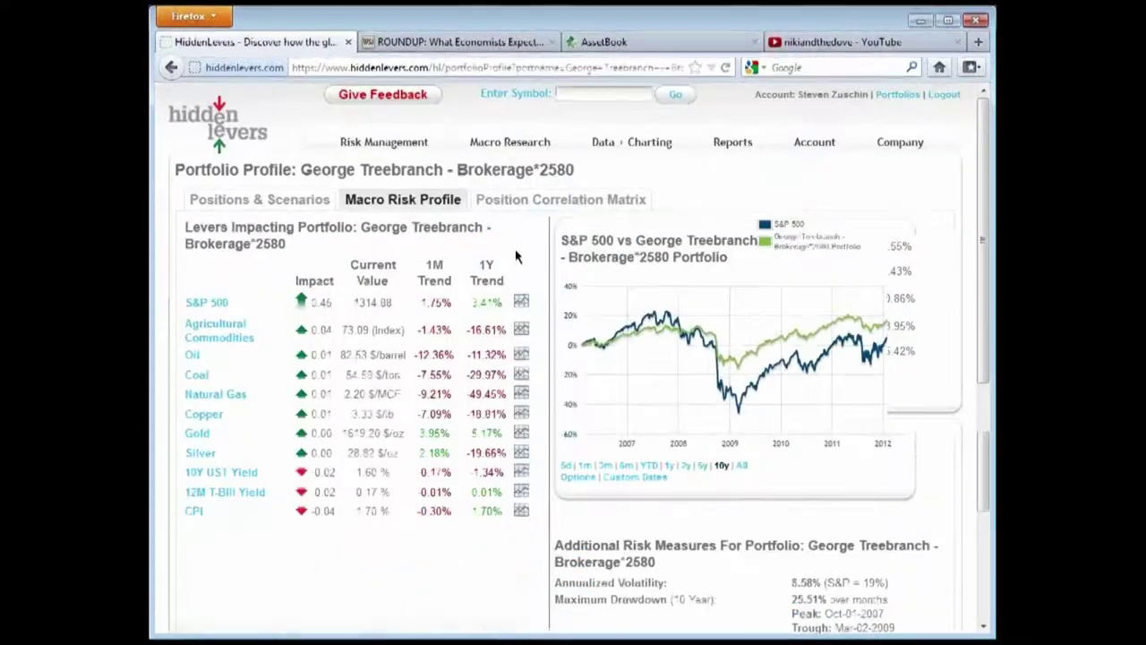
scroll(499, 271, "down", 2)
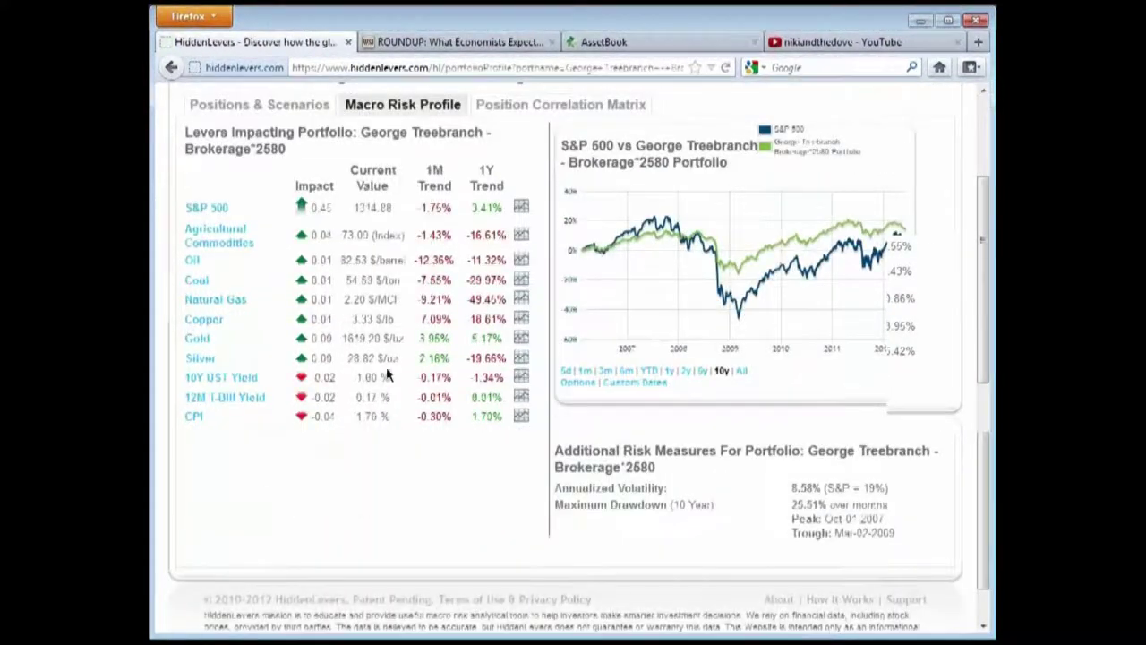
left_click(273, 109)
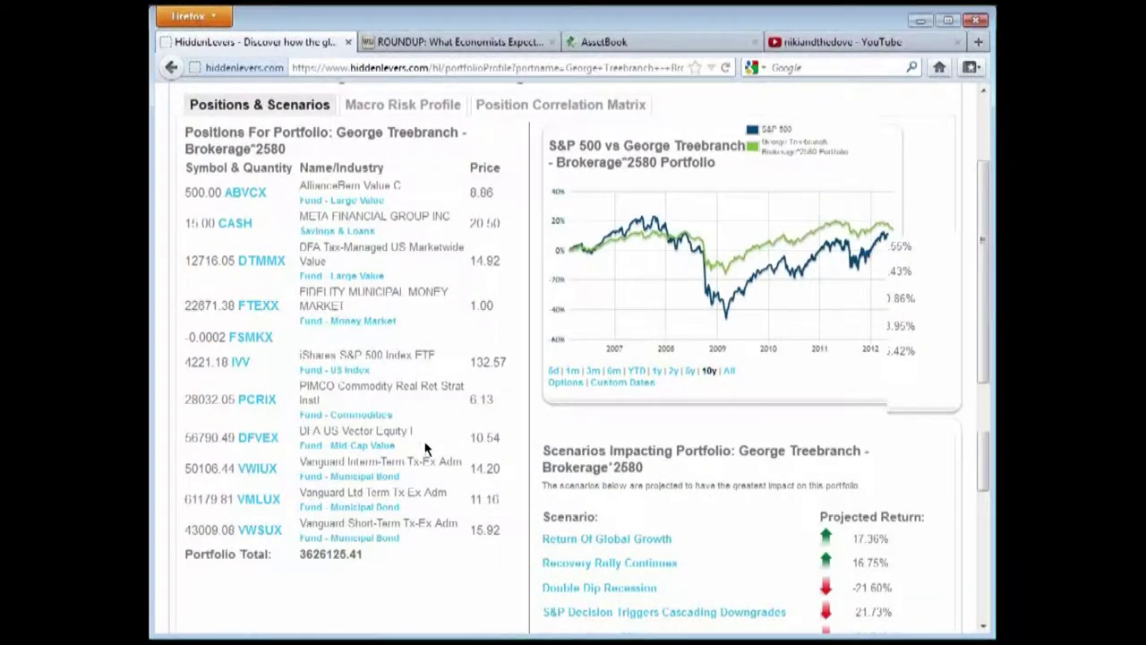
scroll(614, 583, "down", 2)
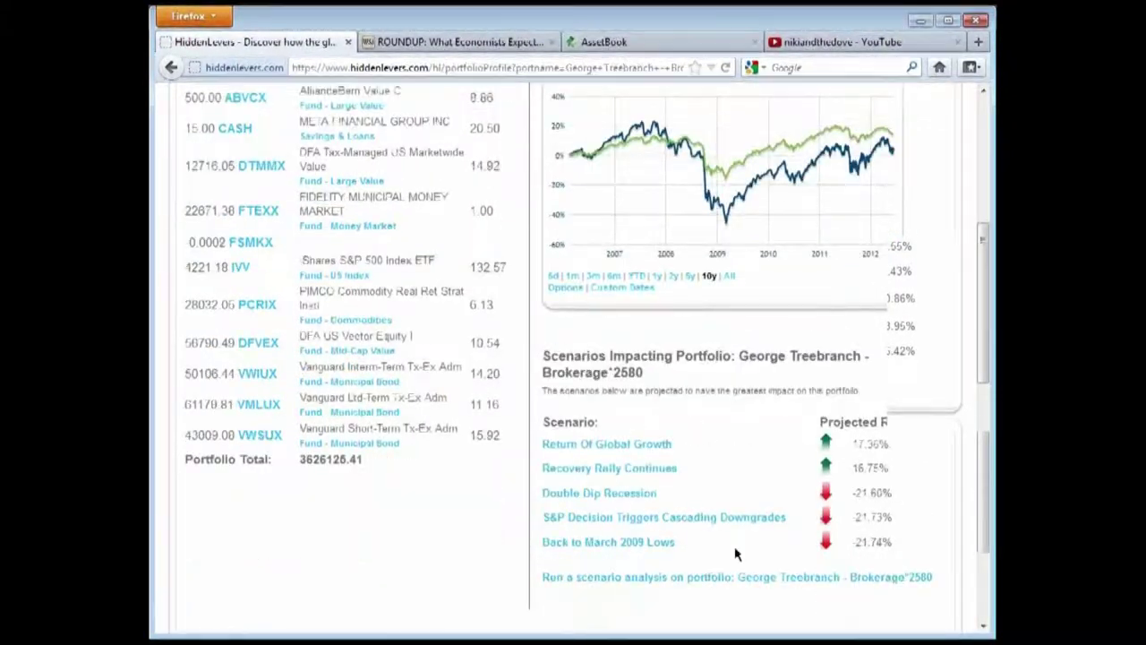
scroll(591, 536, "up", 2)
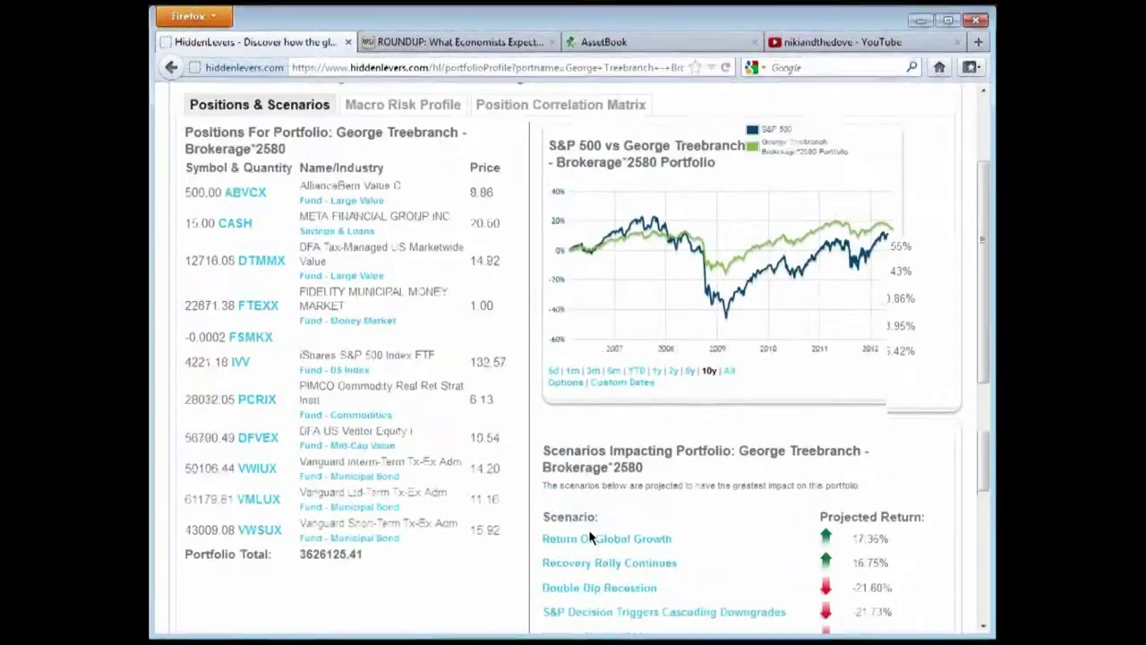
scroll(591, 536, "up", 2)
left_click(403, 198)
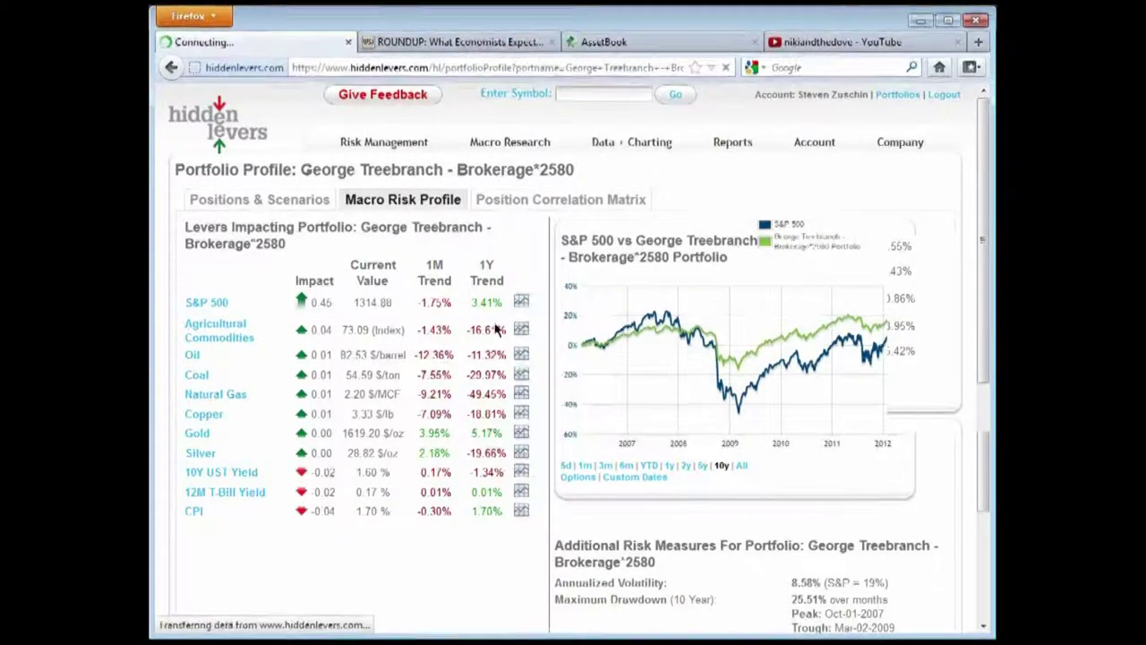
Chart Agricultural Commodities, then the 12M T-Bill Yield, against the portfolio and review its risk figures
left_click(521, 330)
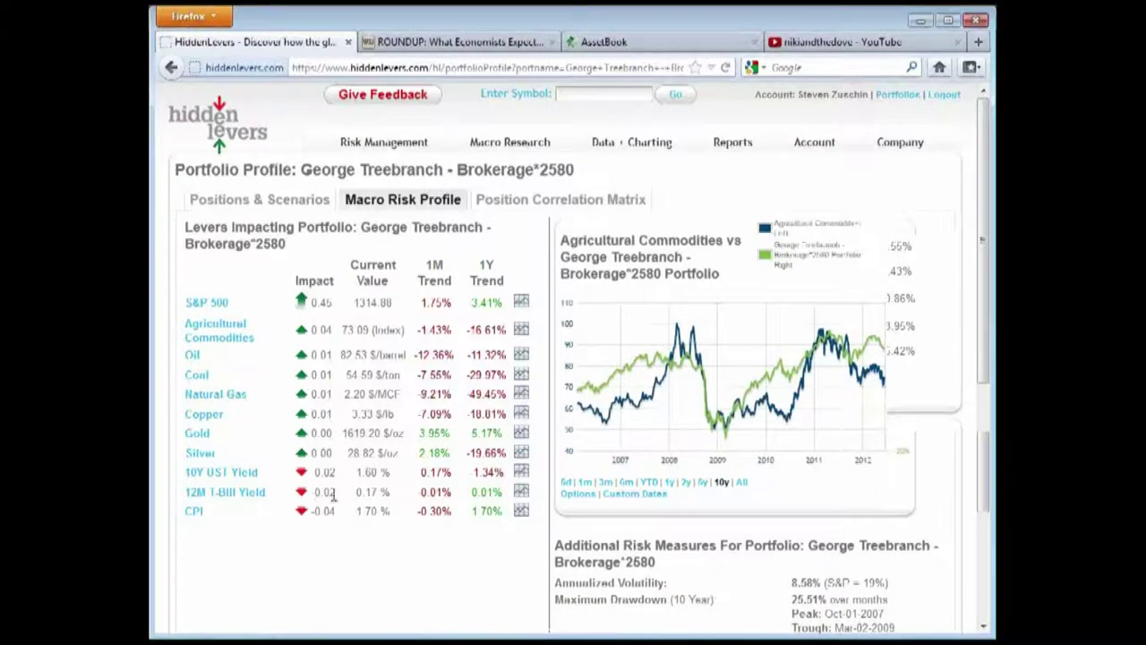
left_click(522, 492)
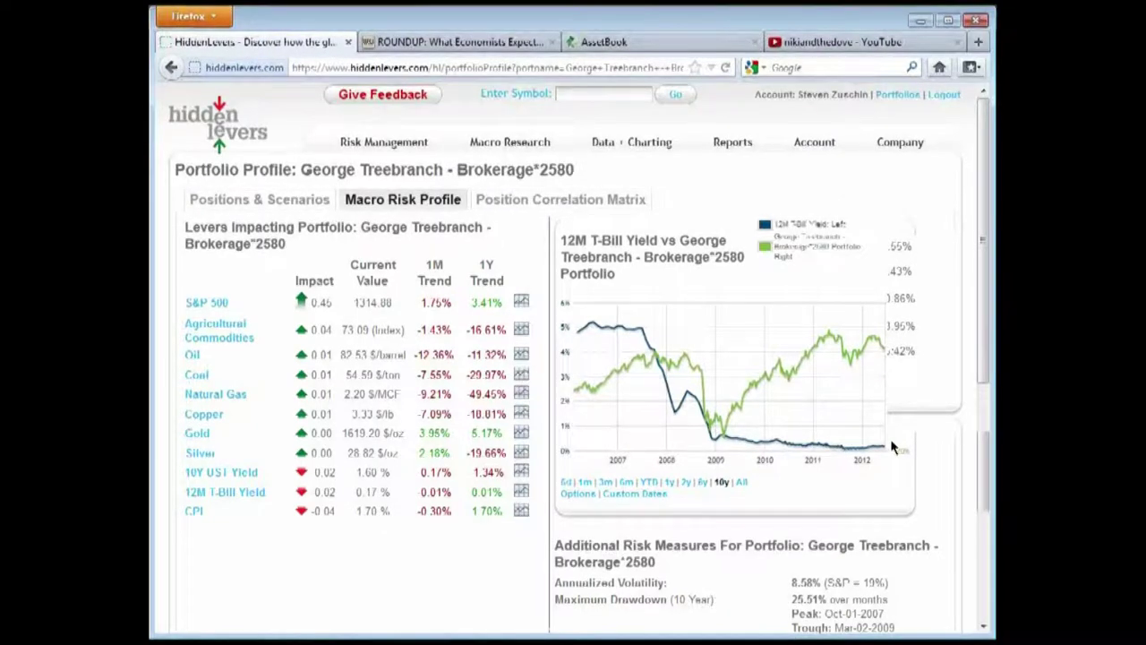
scroll(651, 407, "down", 2)
left_click_drag(556, 488, 907, 541)
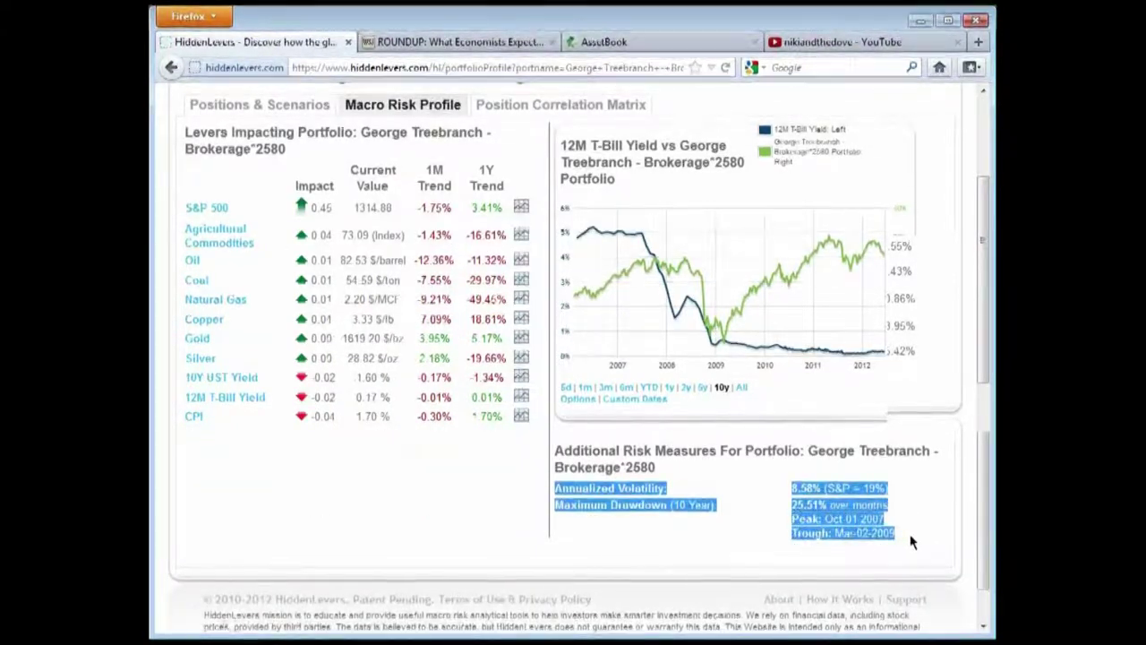
left_click(914, 540)
scroll(460, 463, "up", 2)
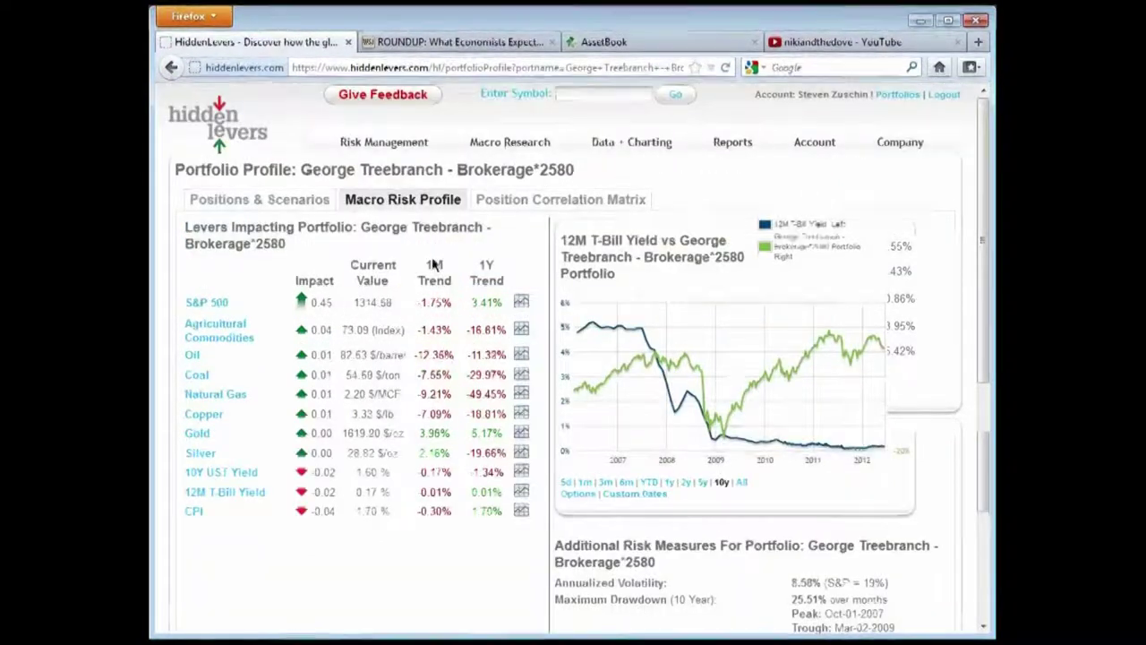
Open the Position Correlation Matrix and review each holding's trailing 12-month correlations, such as DTMMX at 1.00
left_click(527, 203)
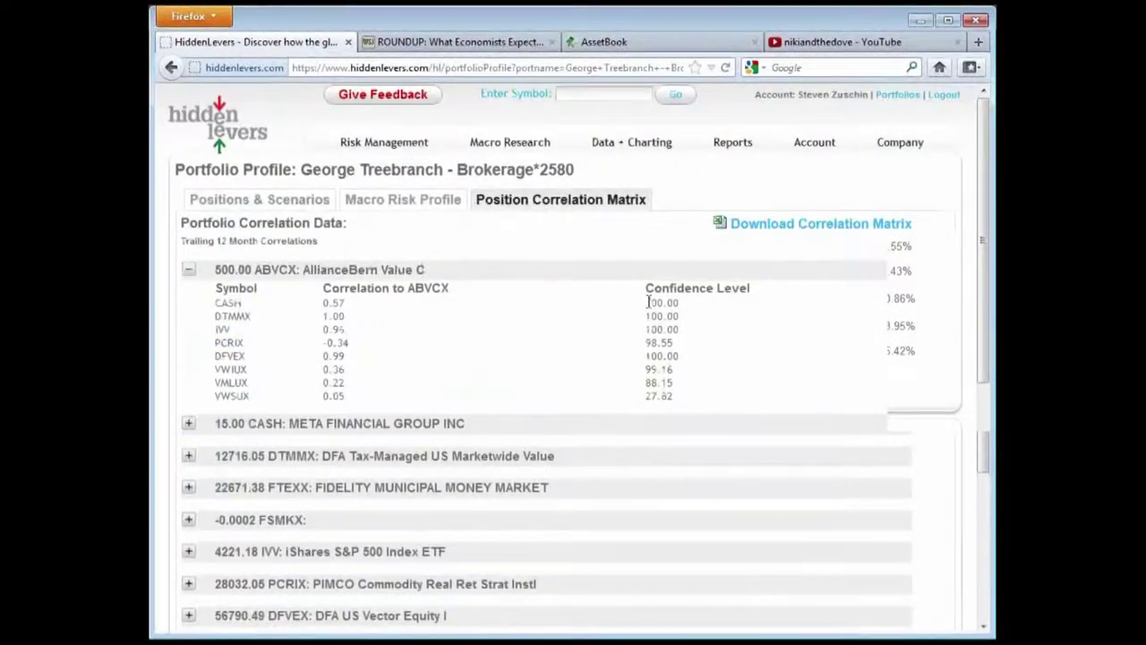
scroll(696, 300, "down", 2)
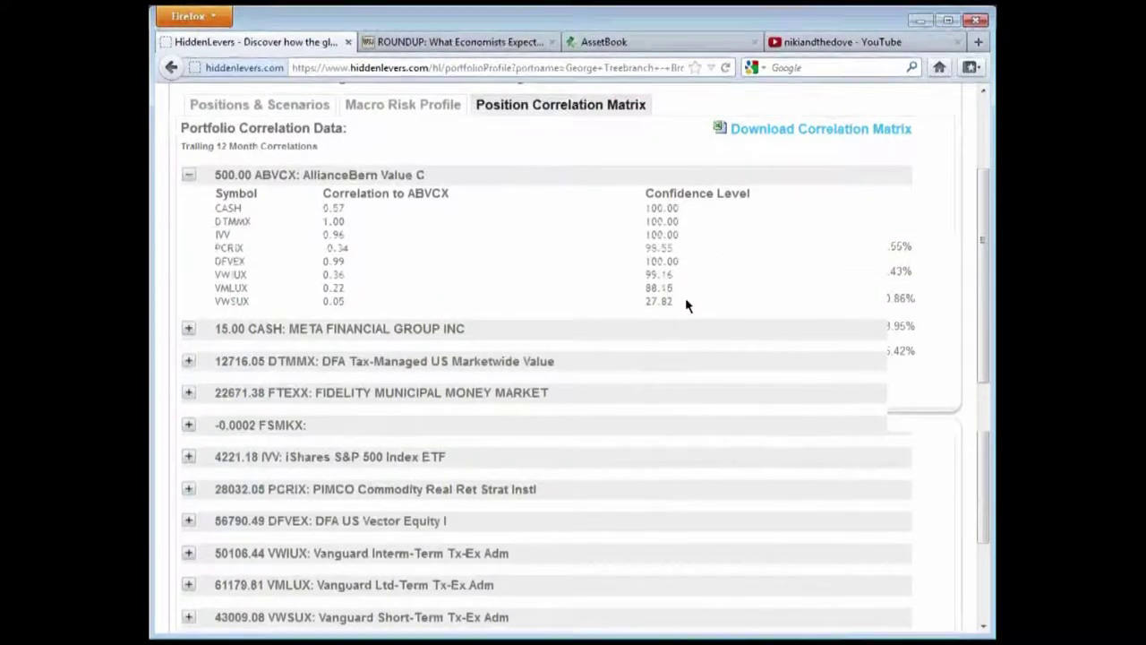
scroll(687, 300, "up", 2)
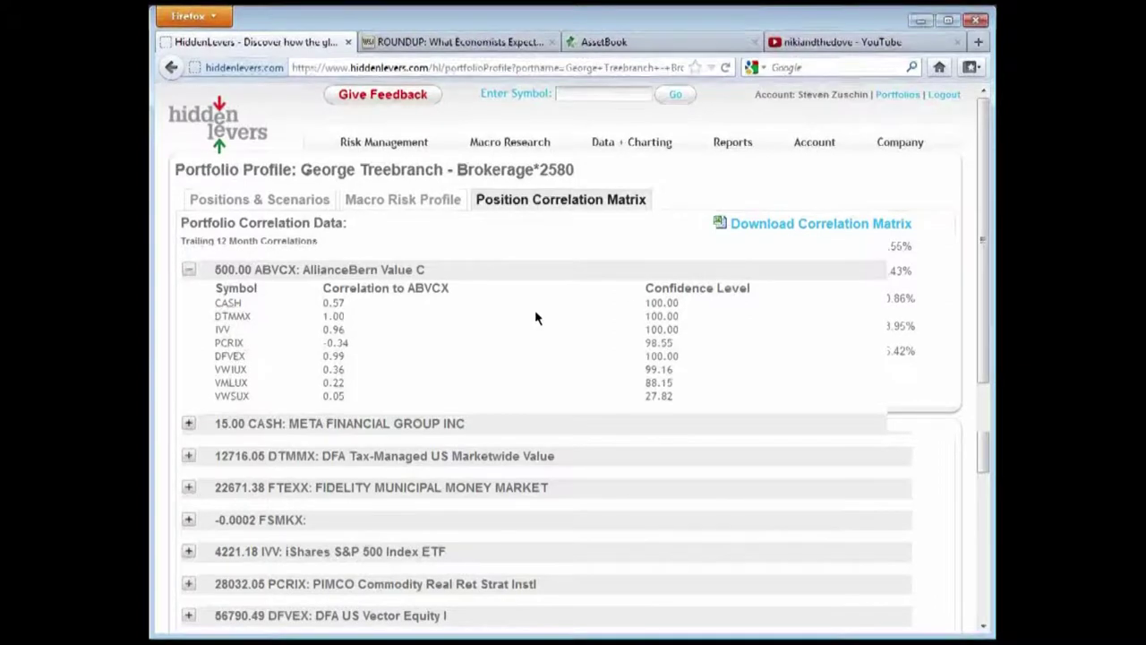
scroll(542, 318, "down", 2)
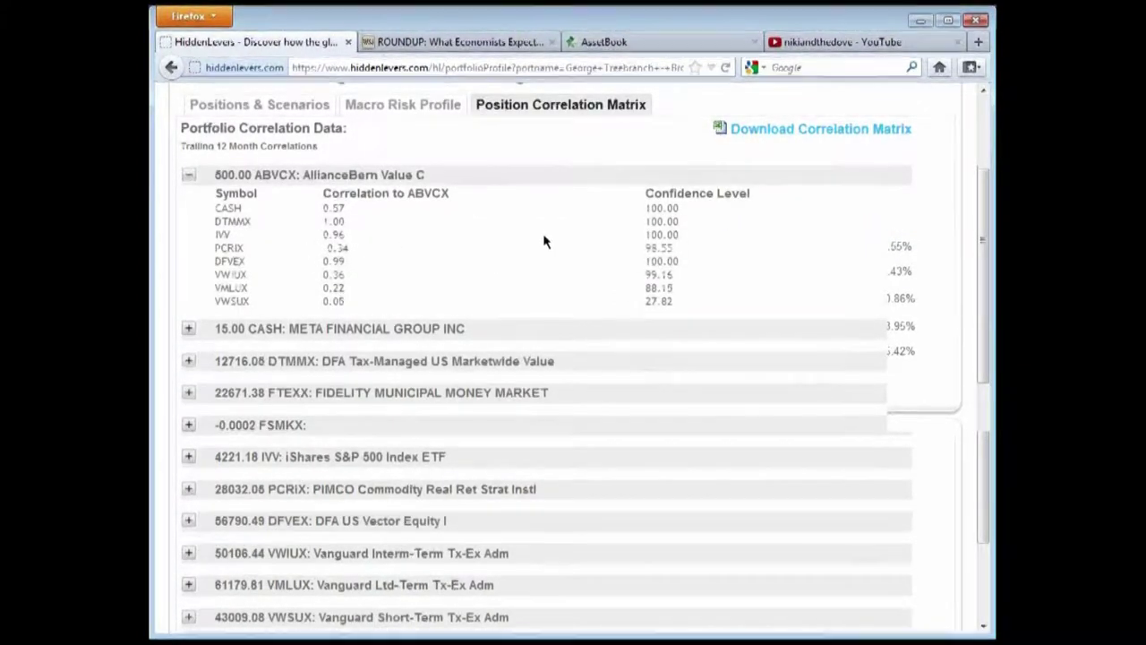
scroll(544, 235, "down", 2)
scroll(543, 228, "up", 2)
scroll(550, 346, "up", 2)
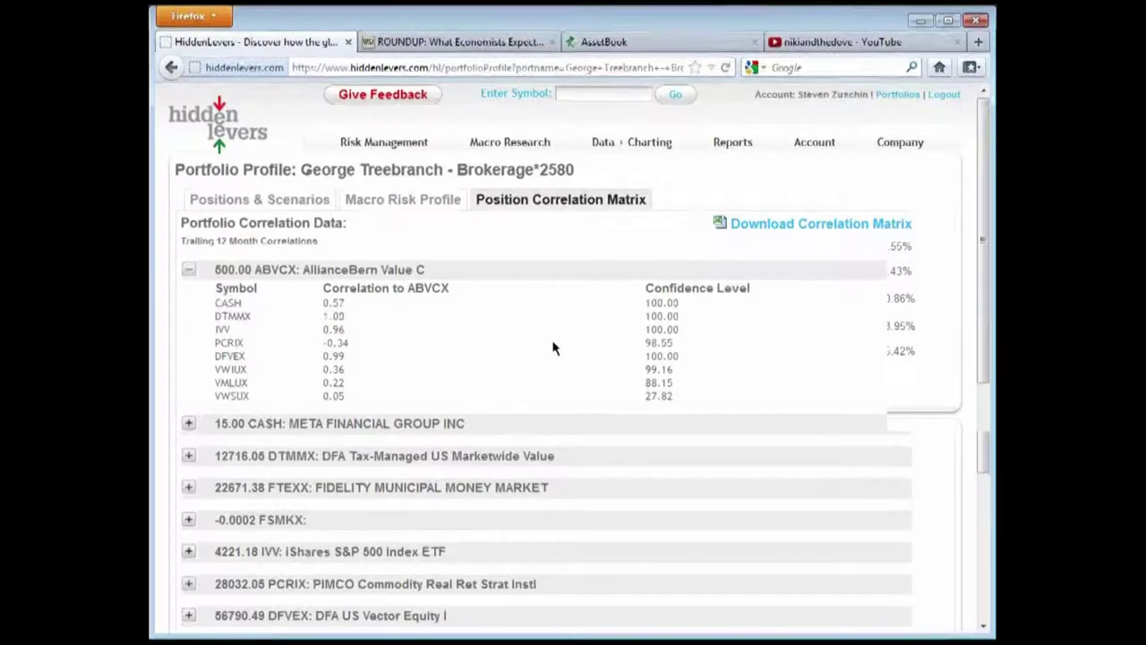
scroll(553, 356, "down", 2)
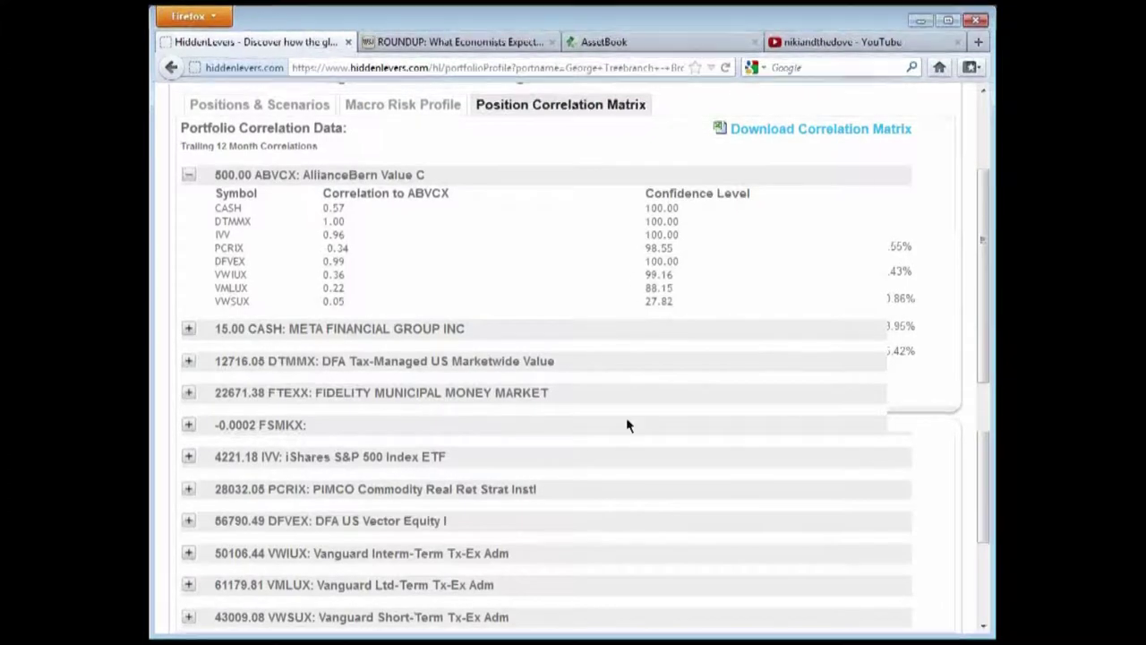
scroll(627, 426, "up", 2)
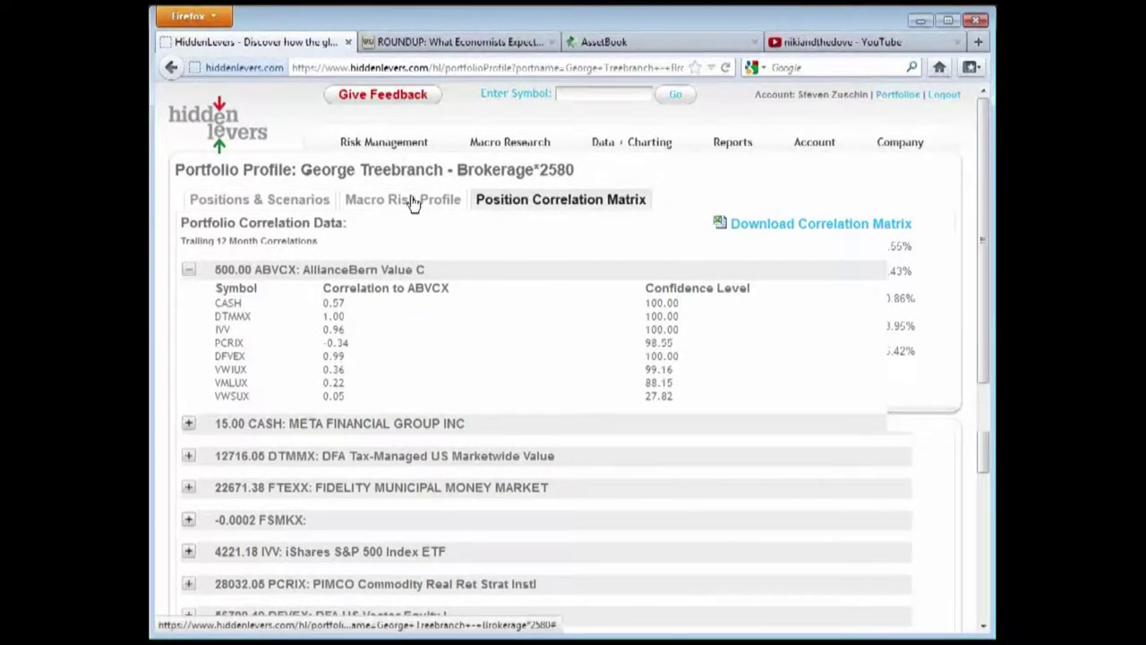
Go from Positions & Scenarios to Risk Management > Scenarios and list the Historical scenarios
left_click(266, 206)
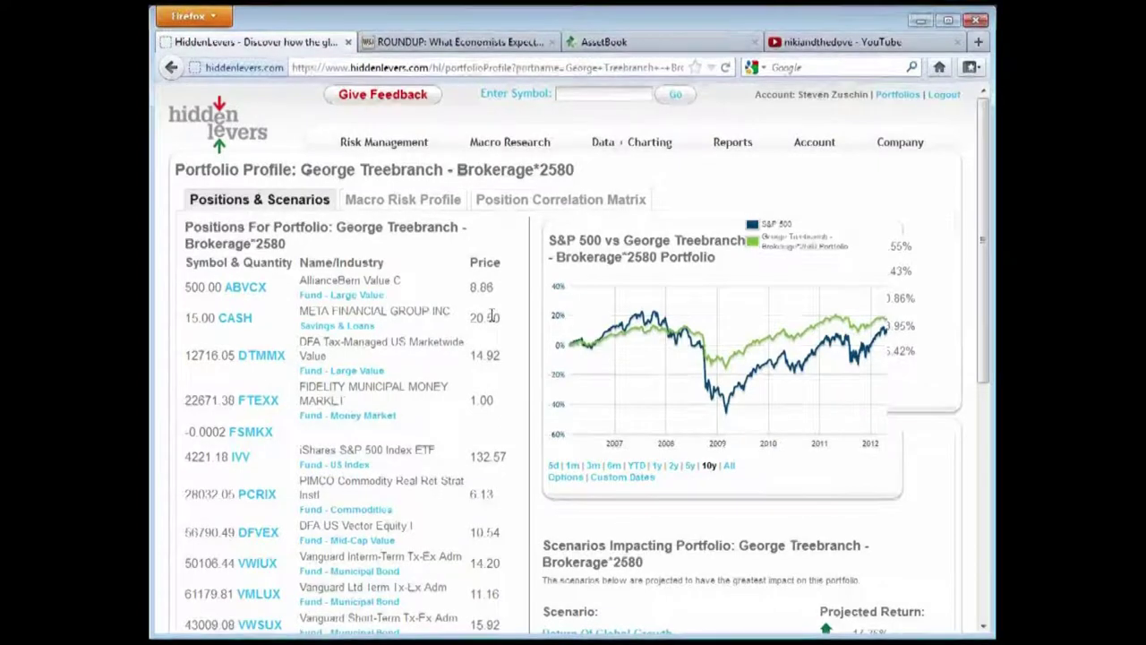
mouse_move(384, 142)
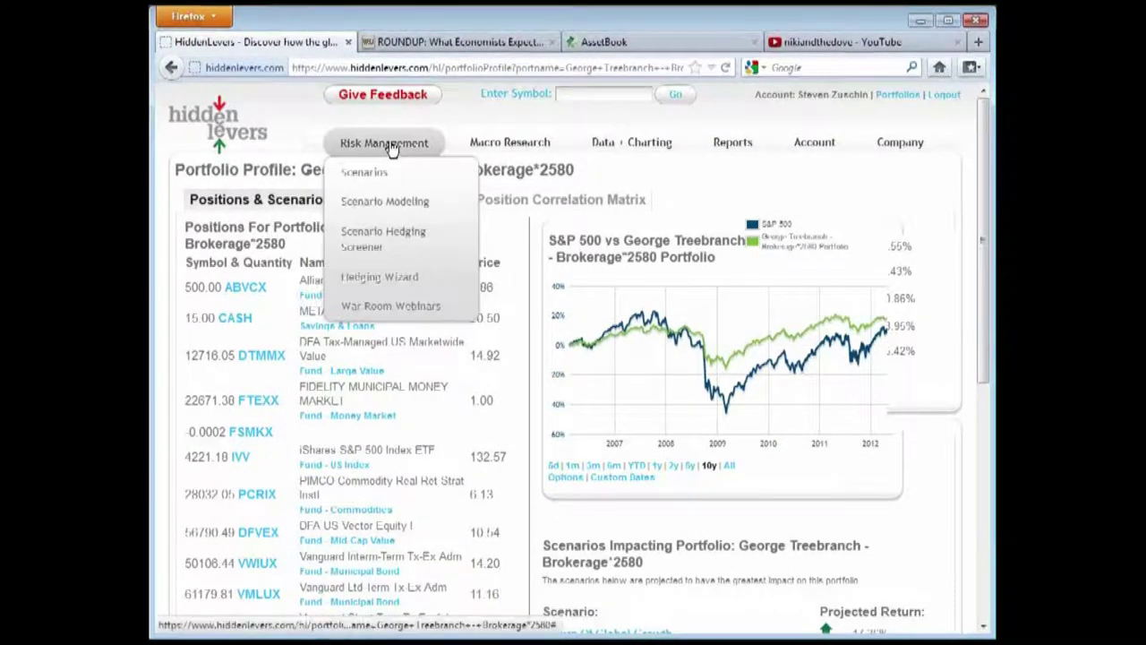
left_click(379, 192)
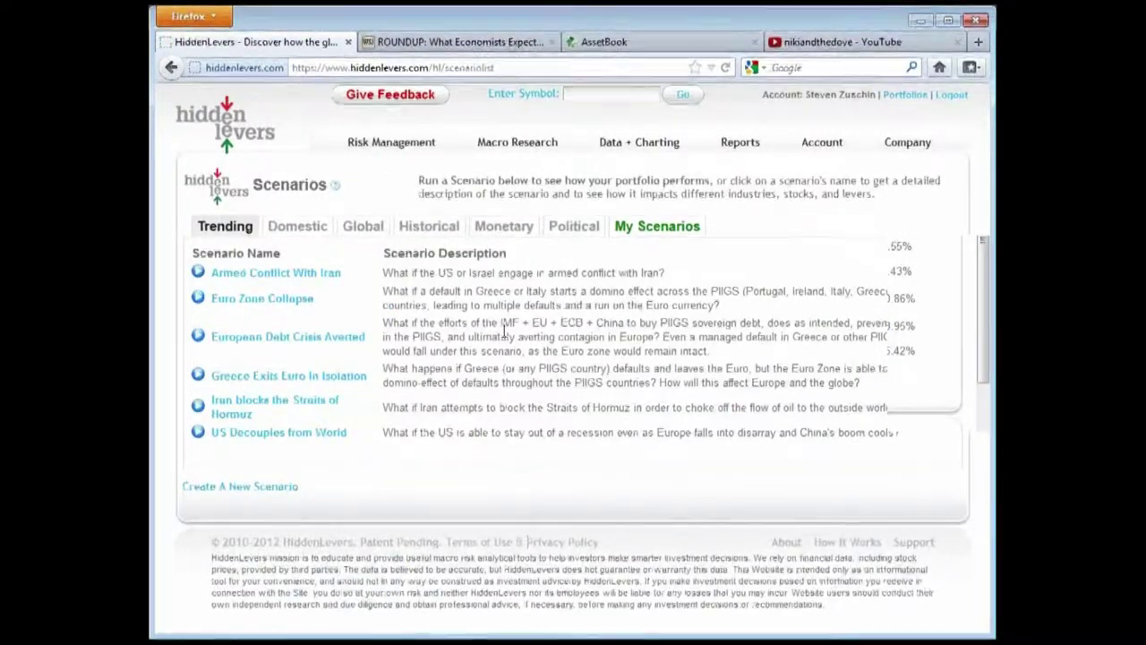
left_click(441, 228)
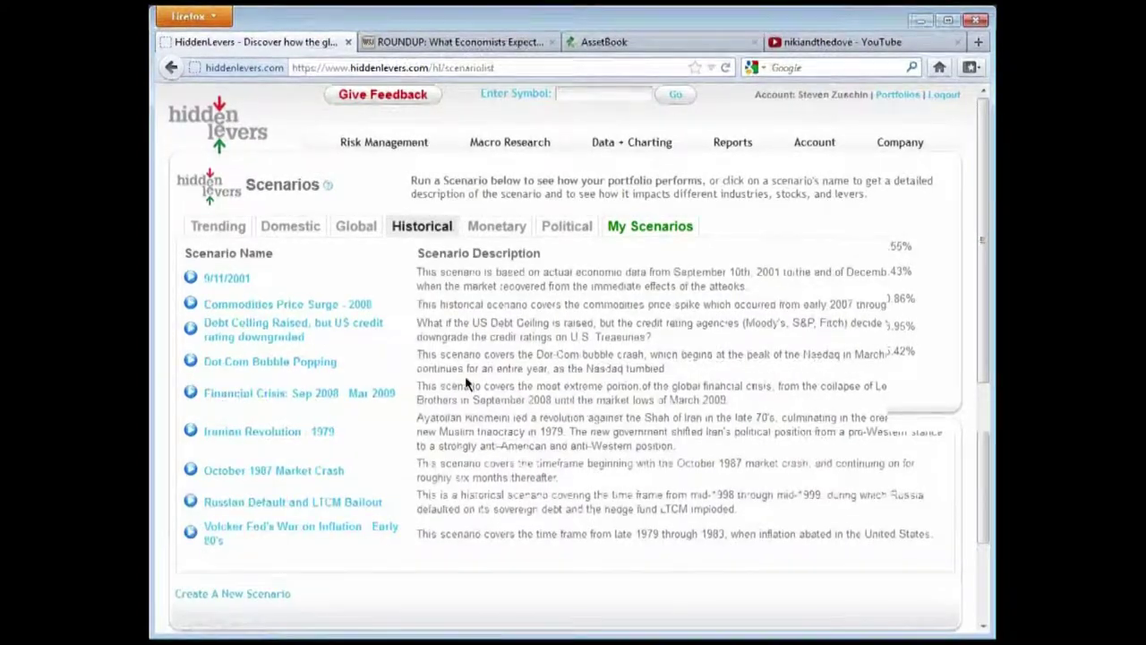
scroll(465, 383, "down", 1)
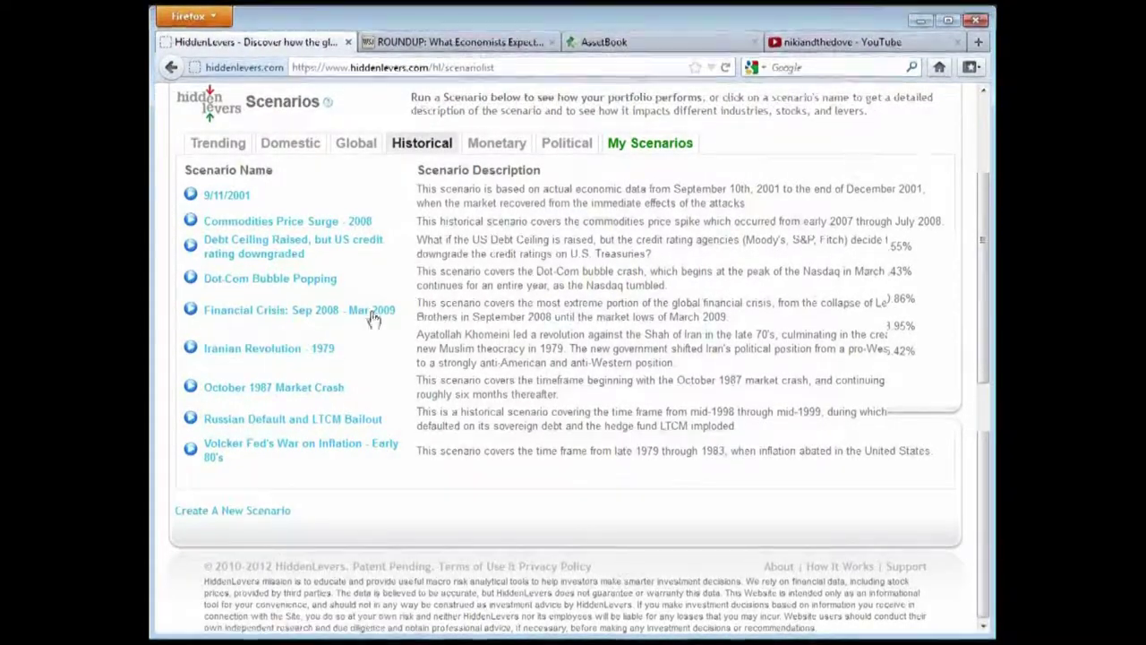
left_click(299, 319)
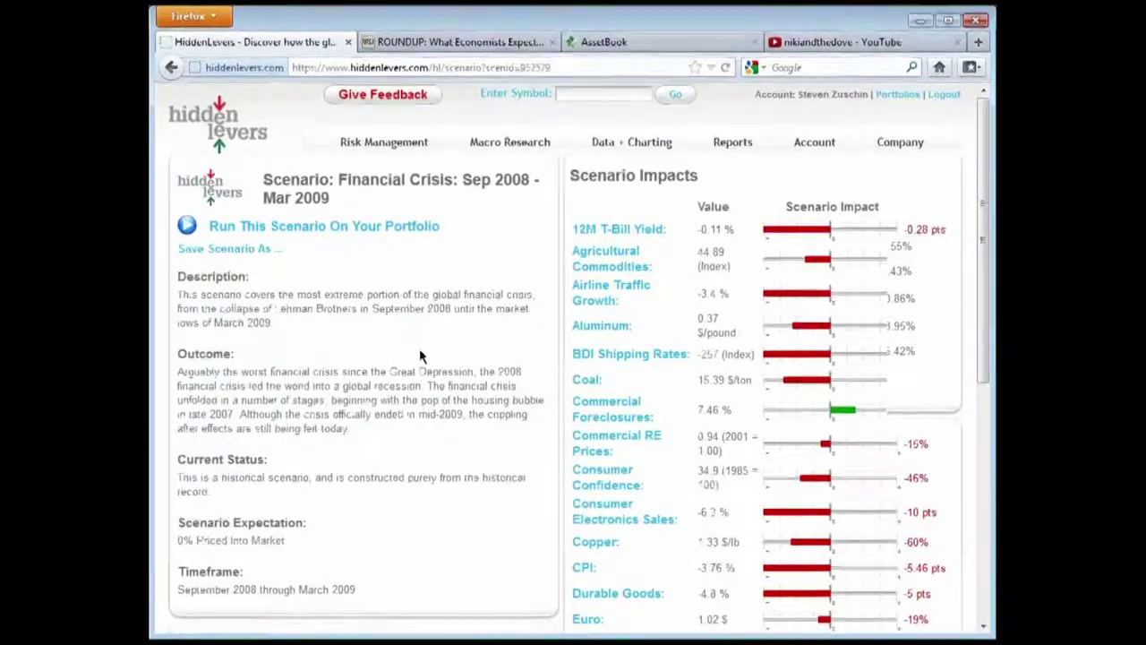
scroll(417, 367, "down", 2)
scroll(417, 367, "up", 2)
left_click_drag(461, 179, 536, 180)
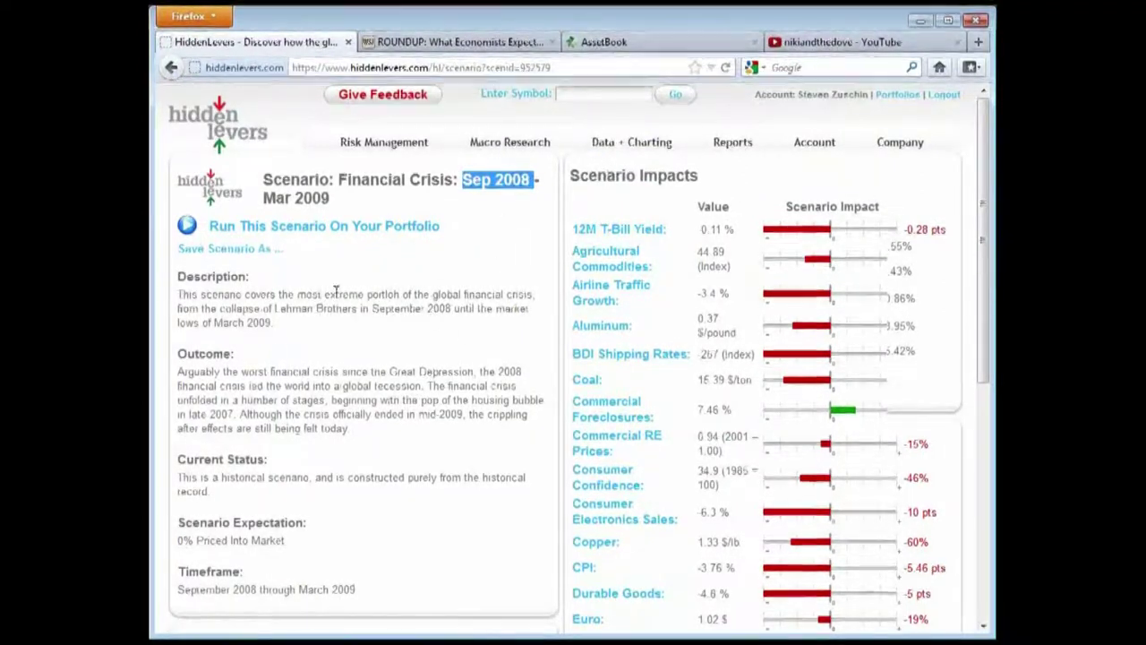
left_click_drag(266, 199, 336, 197)
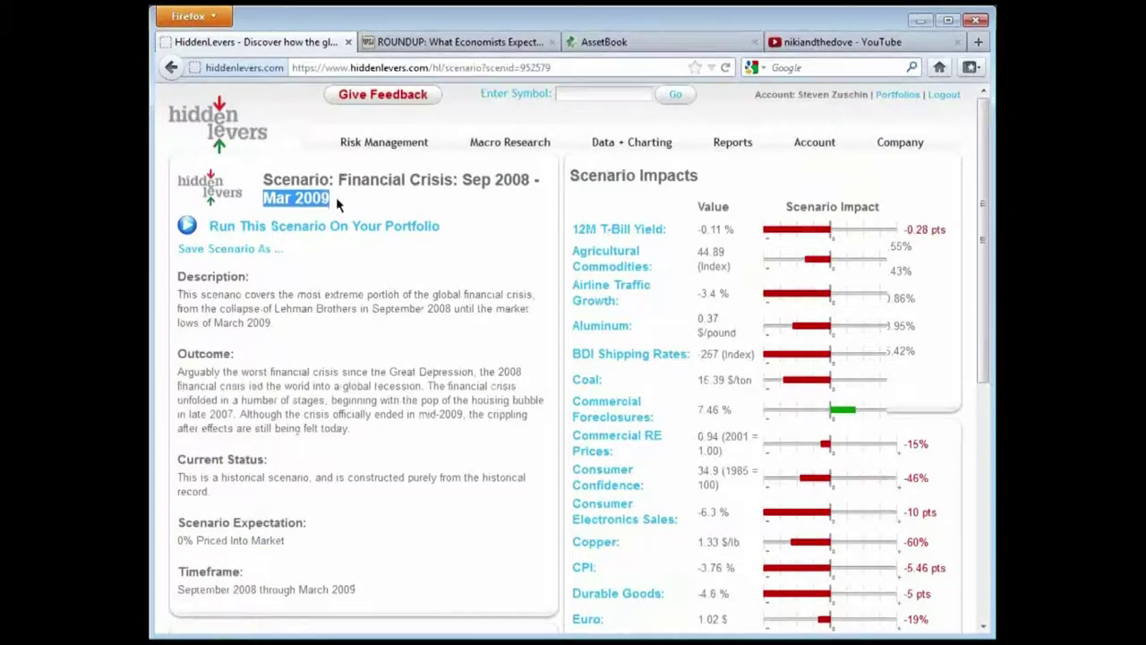
left_click(466, 210)
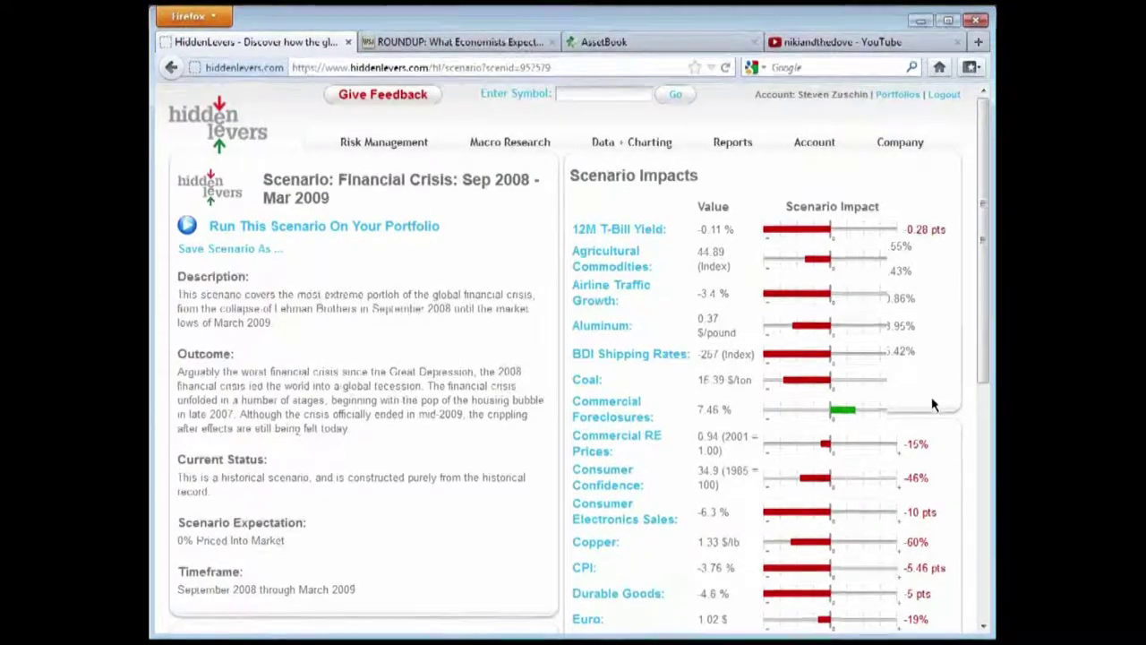
scroll(811, 573, "down", 2)
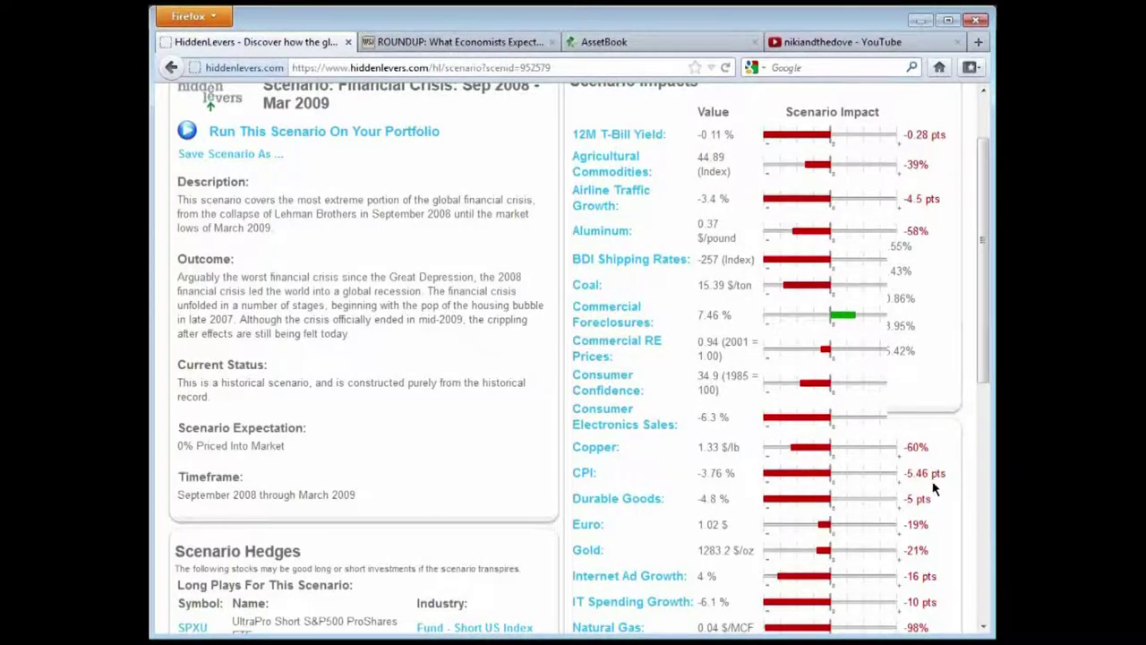
scroll(936, 484, "down", 2)
scroll(939, 470, "down", 8)
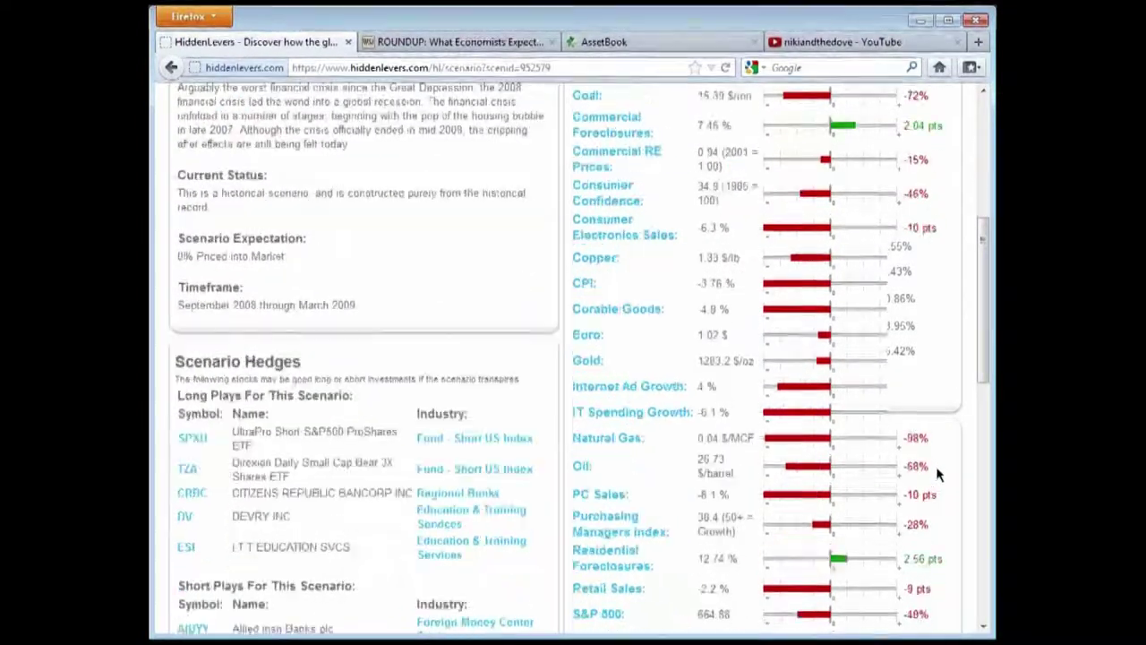
scroll(936, 477, "down", 4)
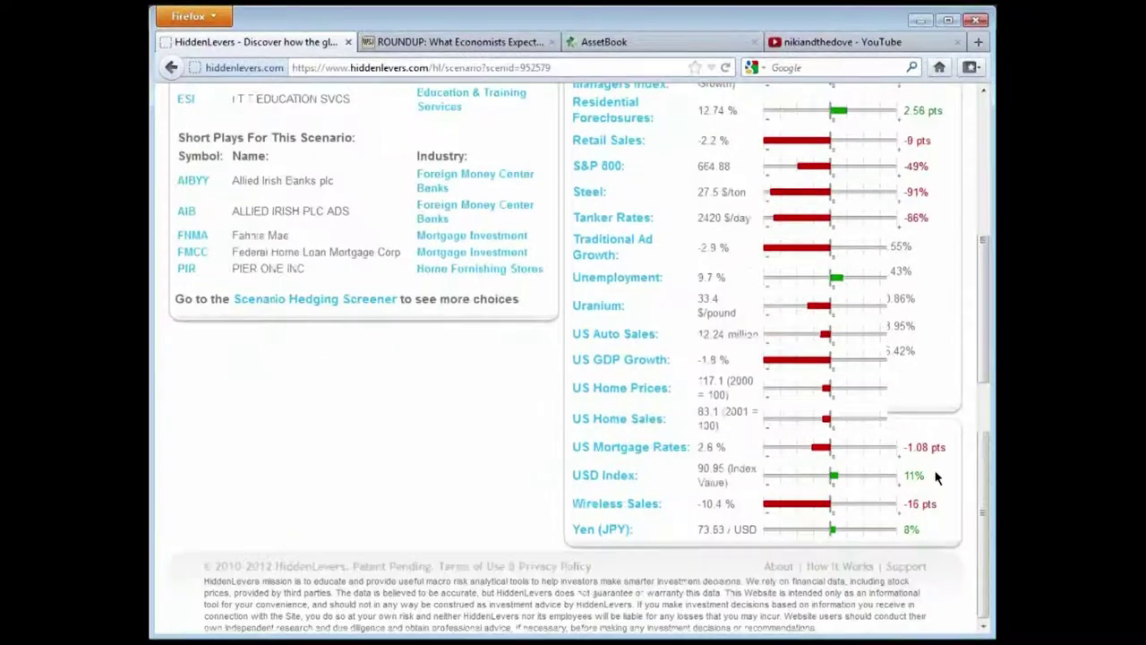
double_click(930, 532)
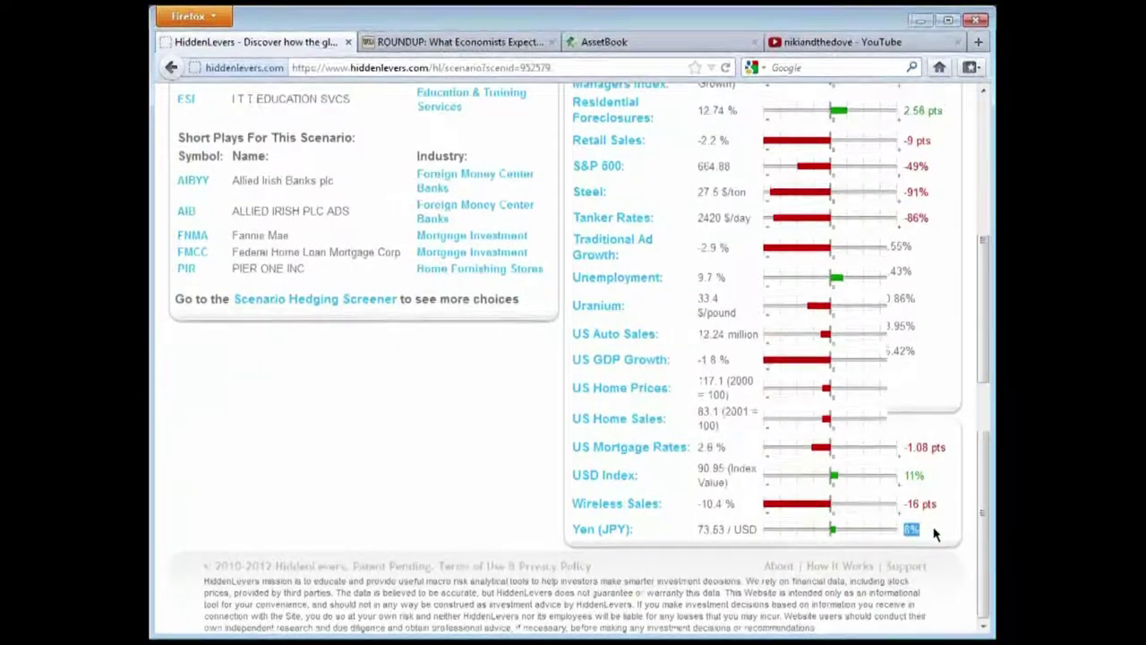
scroll(931, 531, "up", 6)
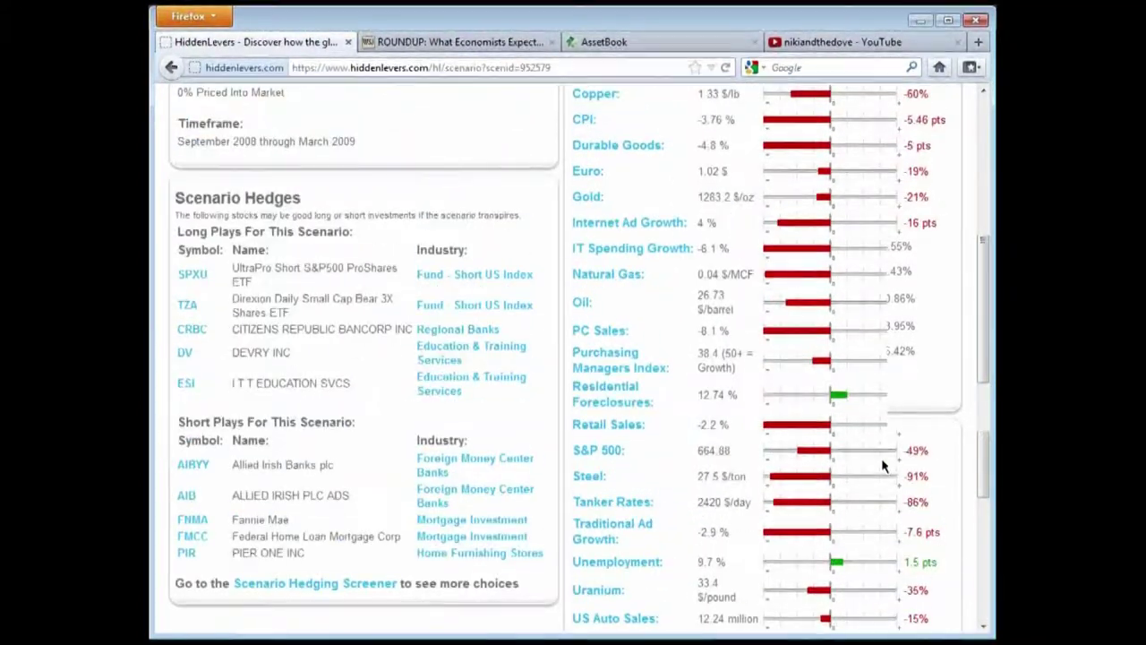
scroll(787, 461, "up", 4)
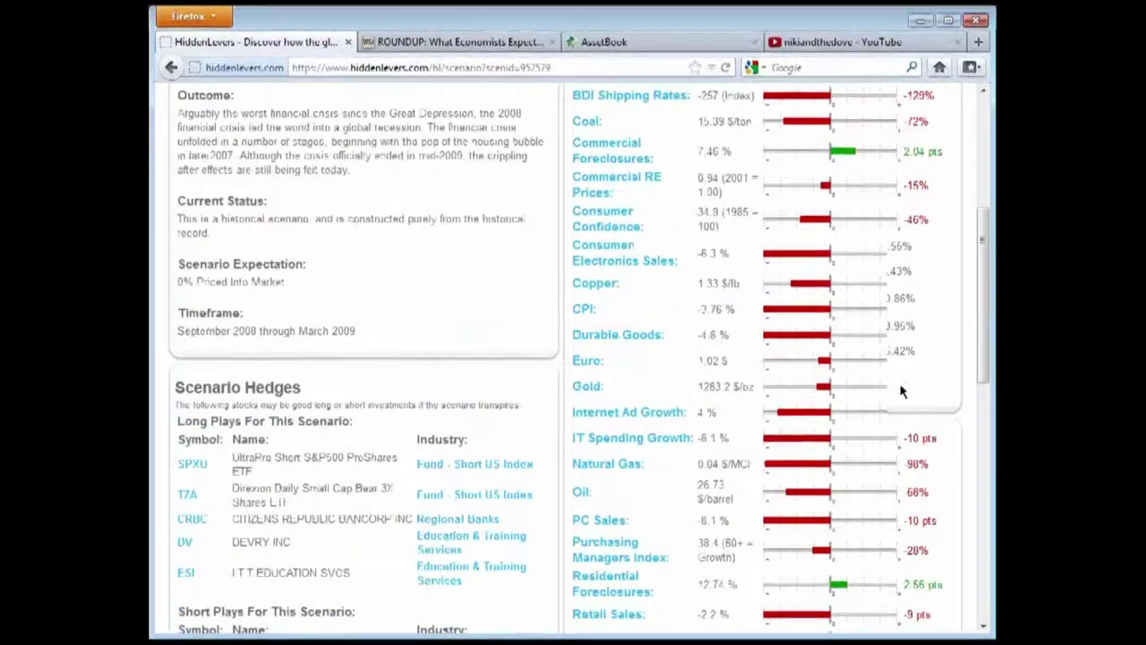
scroll(956, 378, "down", 2)
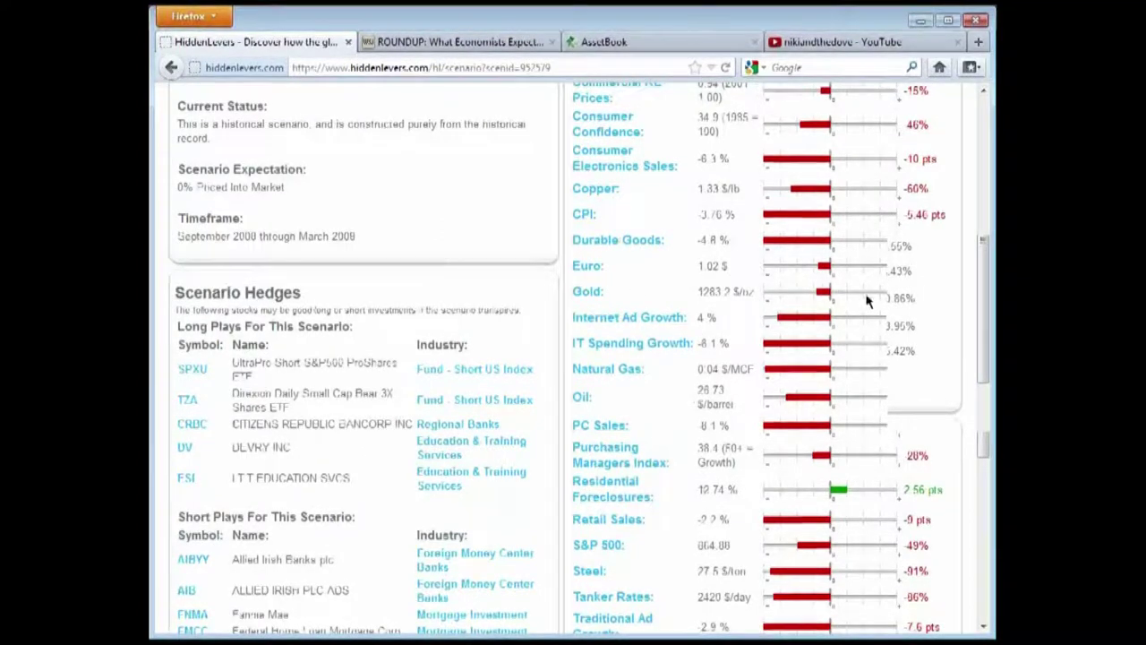
left_click_drag(758, 292, 578, 292)
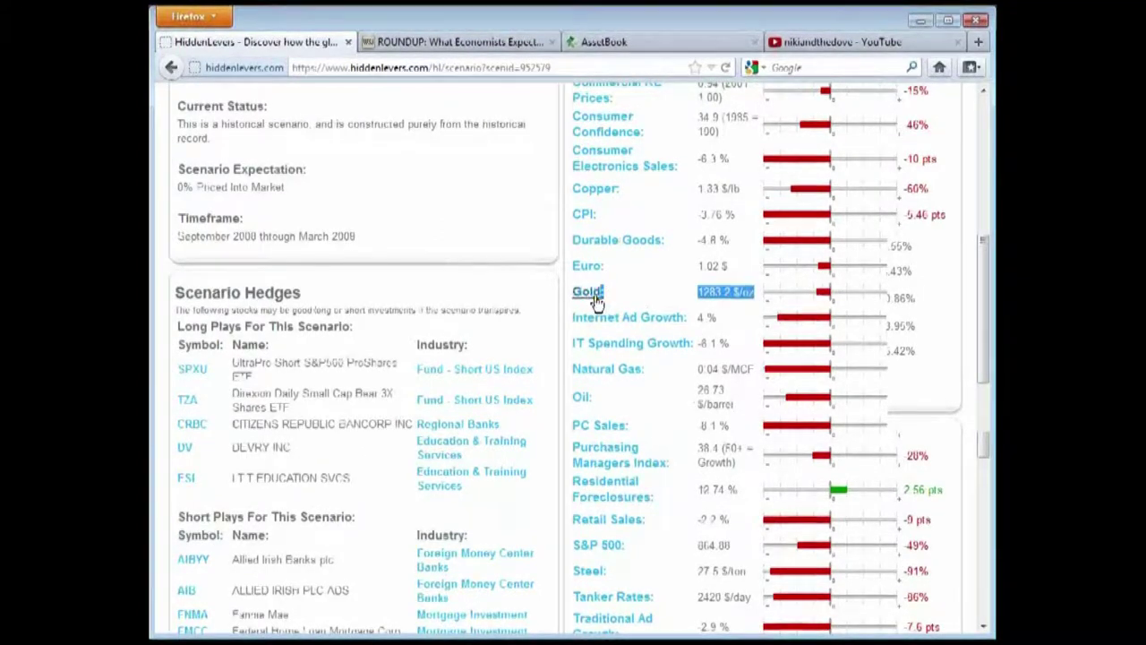
left_click(949, 304)
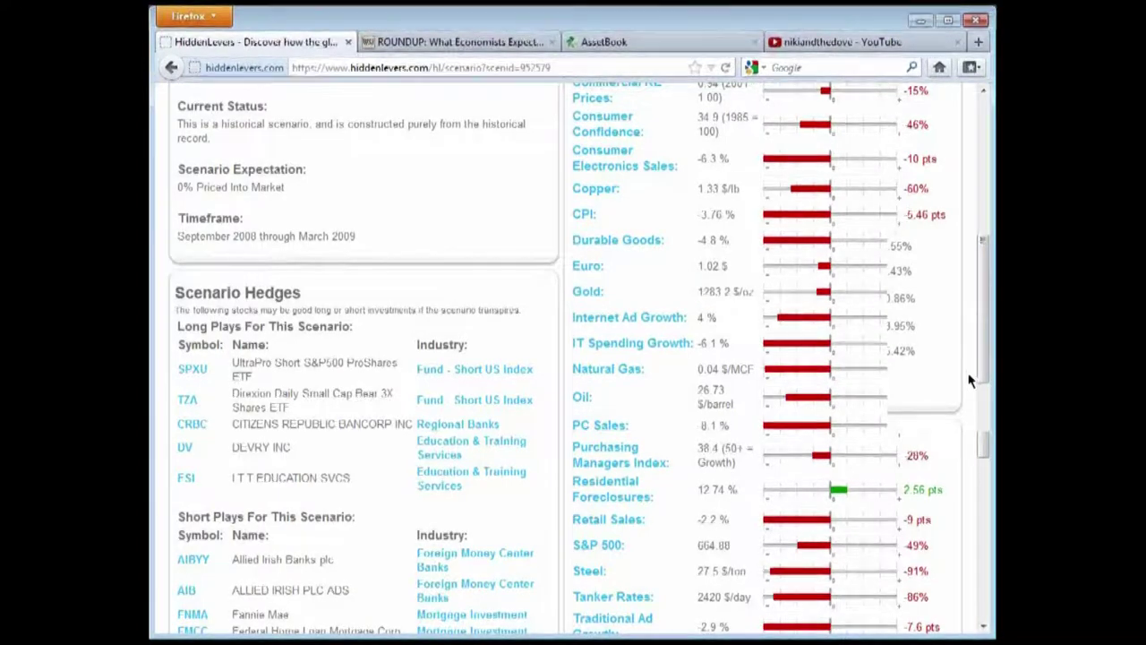
scroll(968, 376, "up", 2)
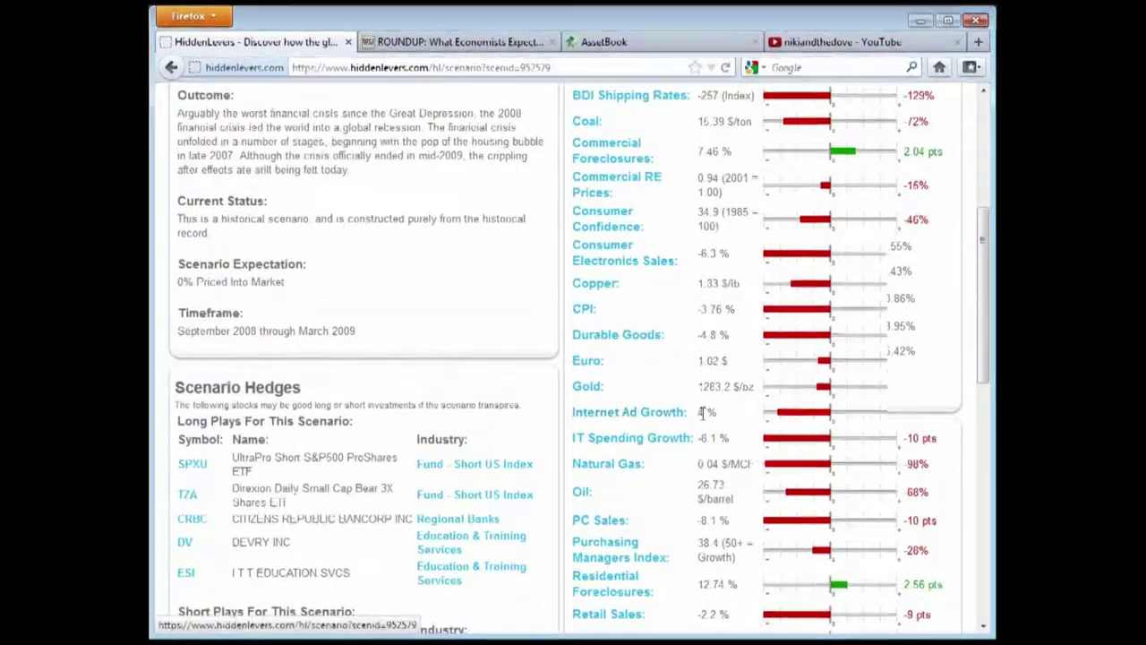
scroll(667, 417, "up", 5)
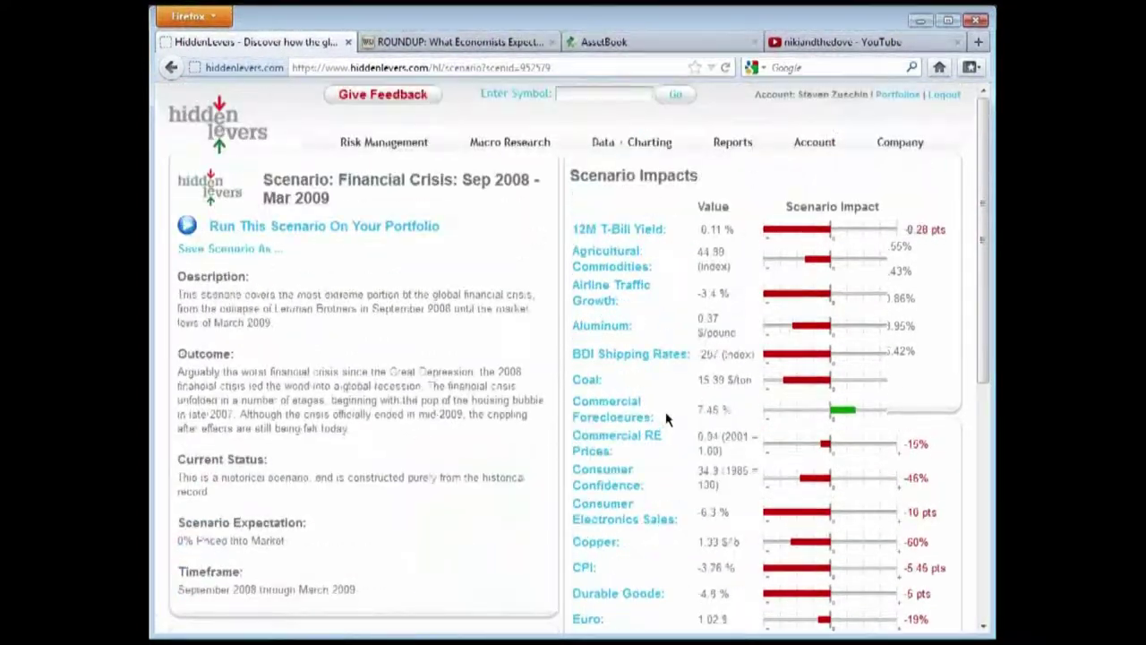
triple_click(716, 231)
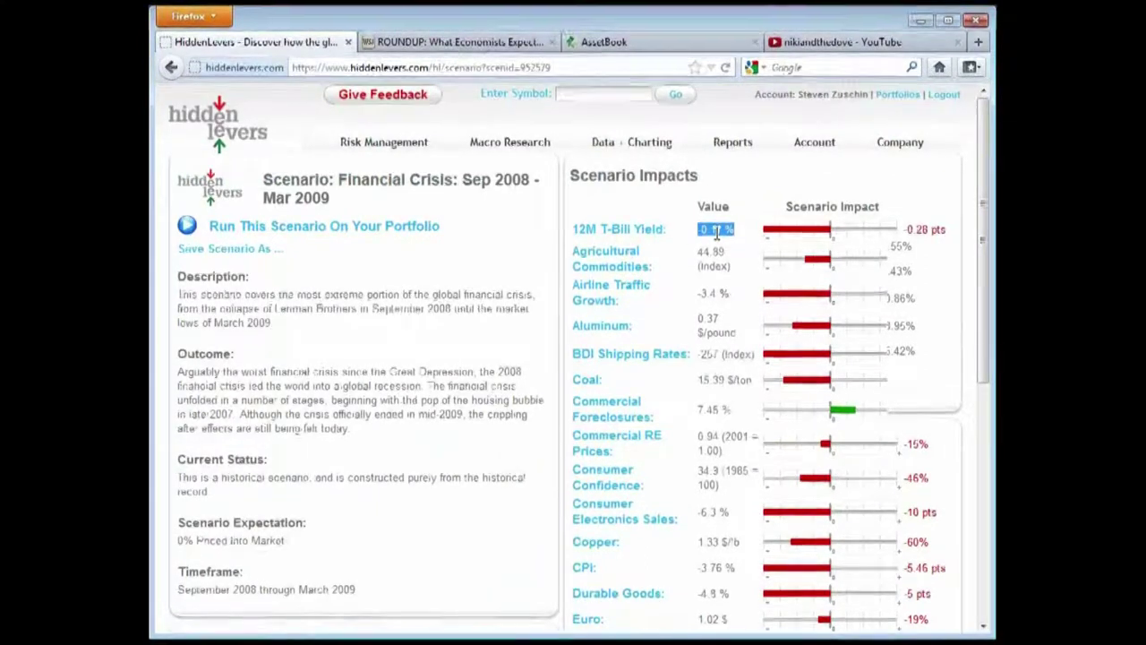
left_click(717, 231)
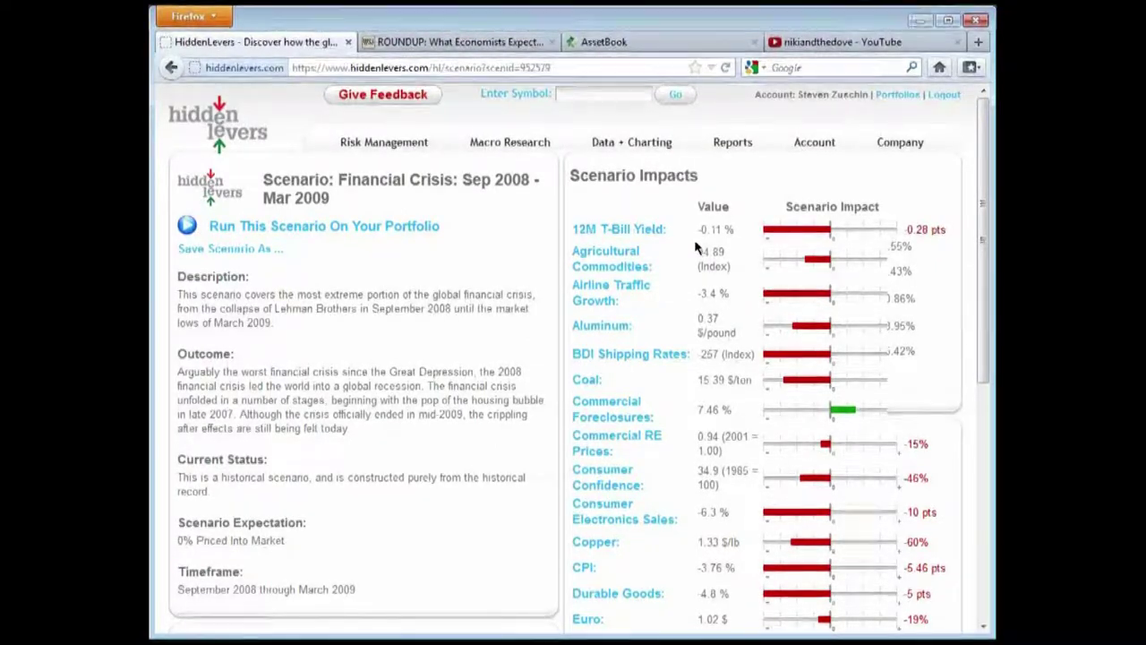
left_click_drag(740, 232, 699, 232)
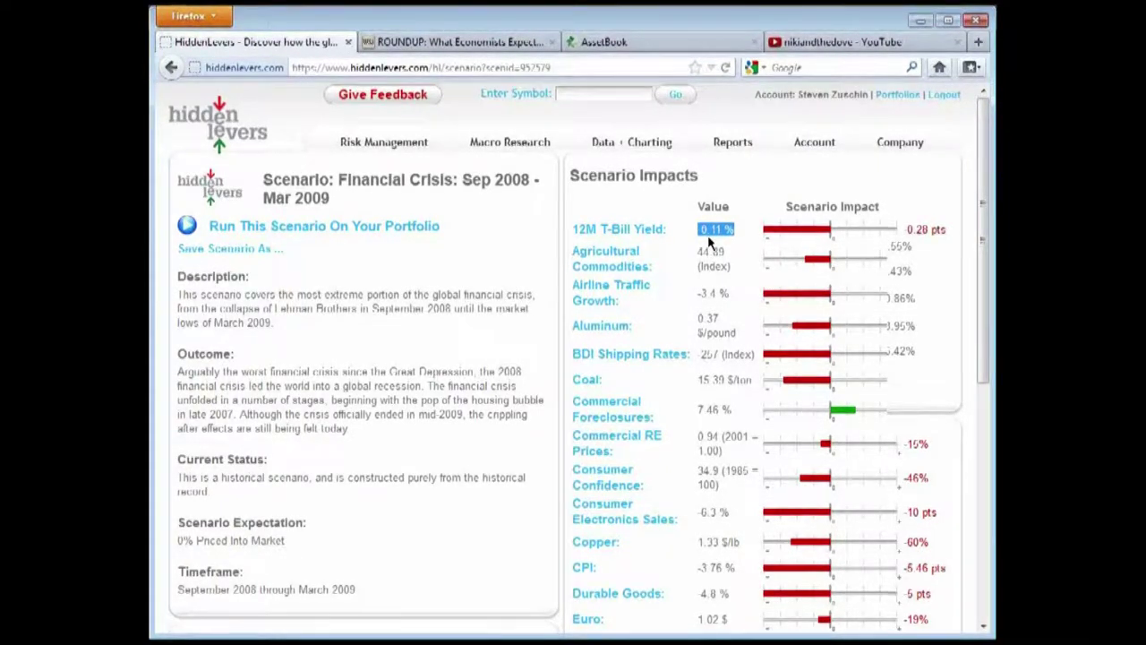
left_click(678, 240)
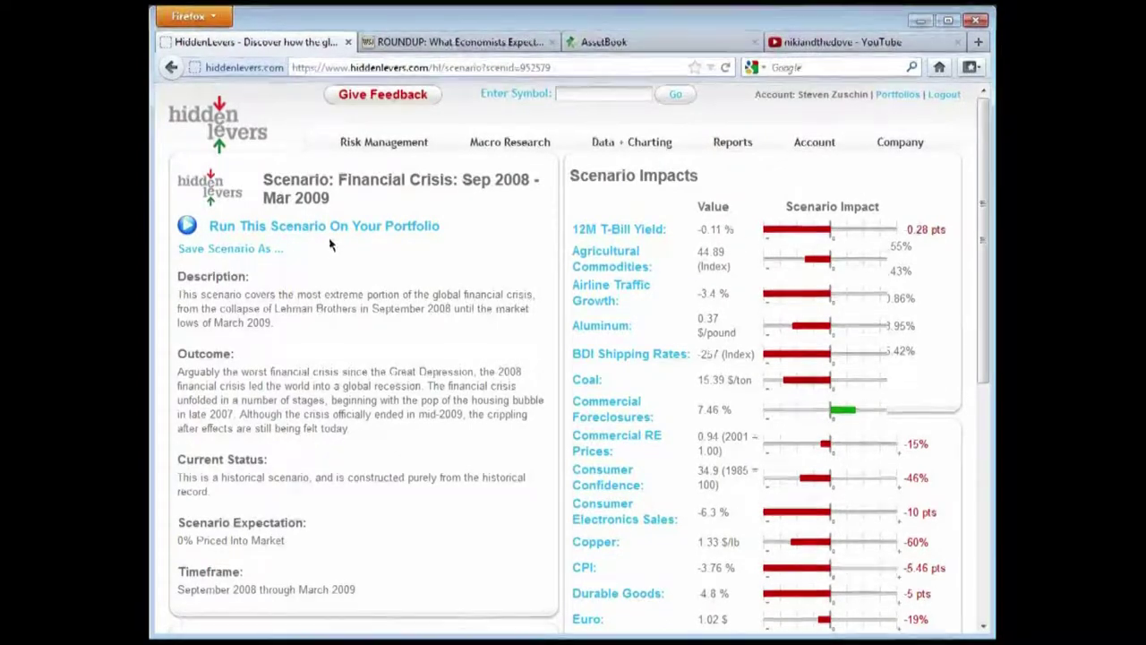
Return to the scenario list and view the Monetary scenarios, highlighting Stagflation
left_click(171, 69)
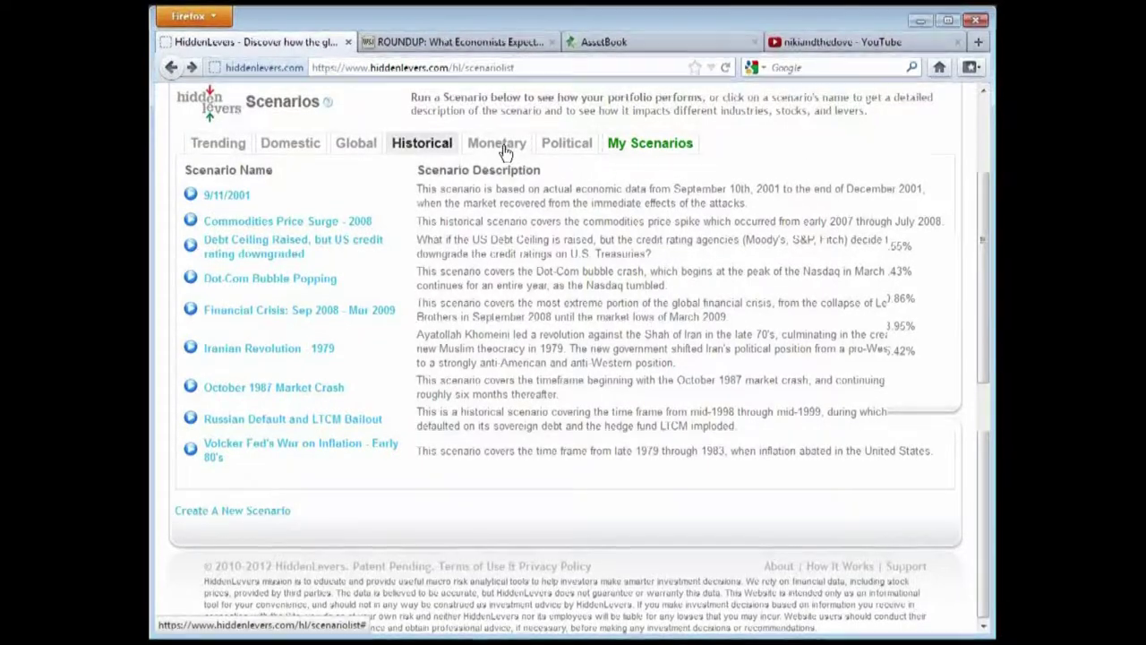
left_click(503, 147)
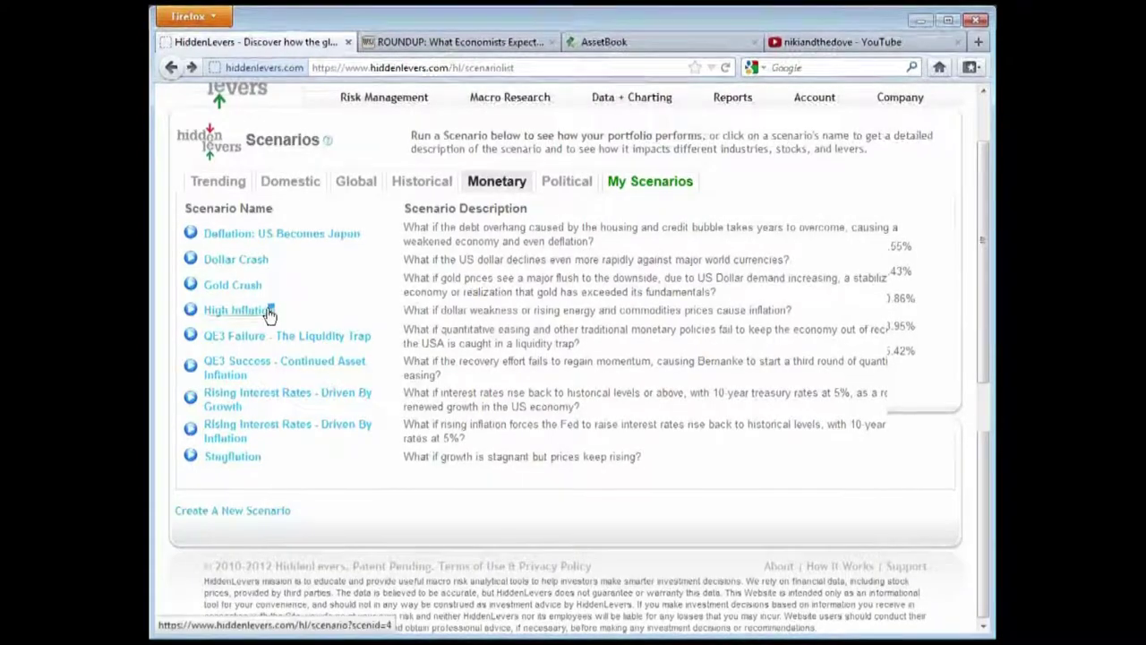
left_click_drag(279, 464, 203, 459)
left_click(346, 466)
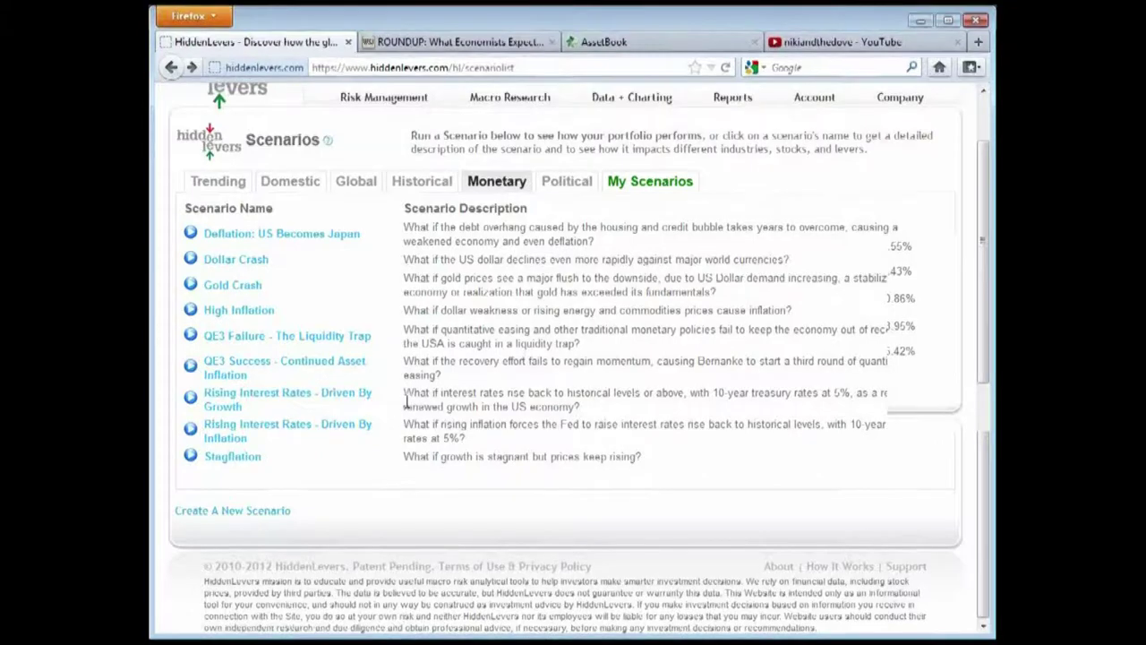
Highlight 'Rising Interest Rates - Driven By Inflation', then view the Domestic and Trending scenarios
left_click(326, 403)
left_click_drag(263, 447, 321, 427)
left_click(282, 456)
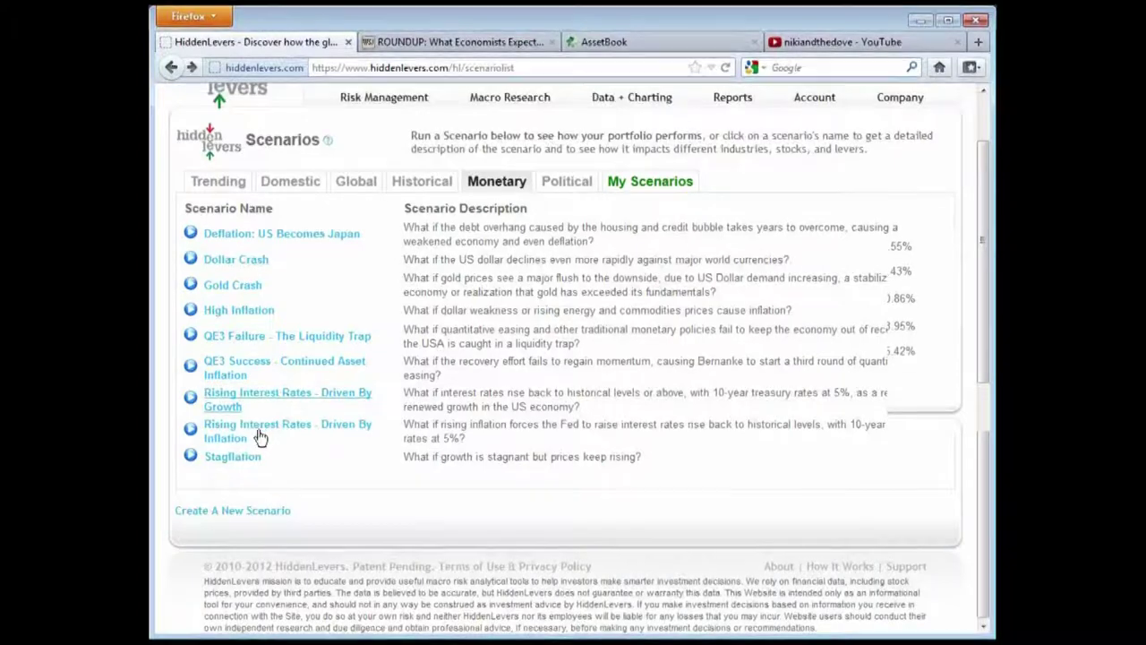
left_click(289, 182)
left_click(224, 222)
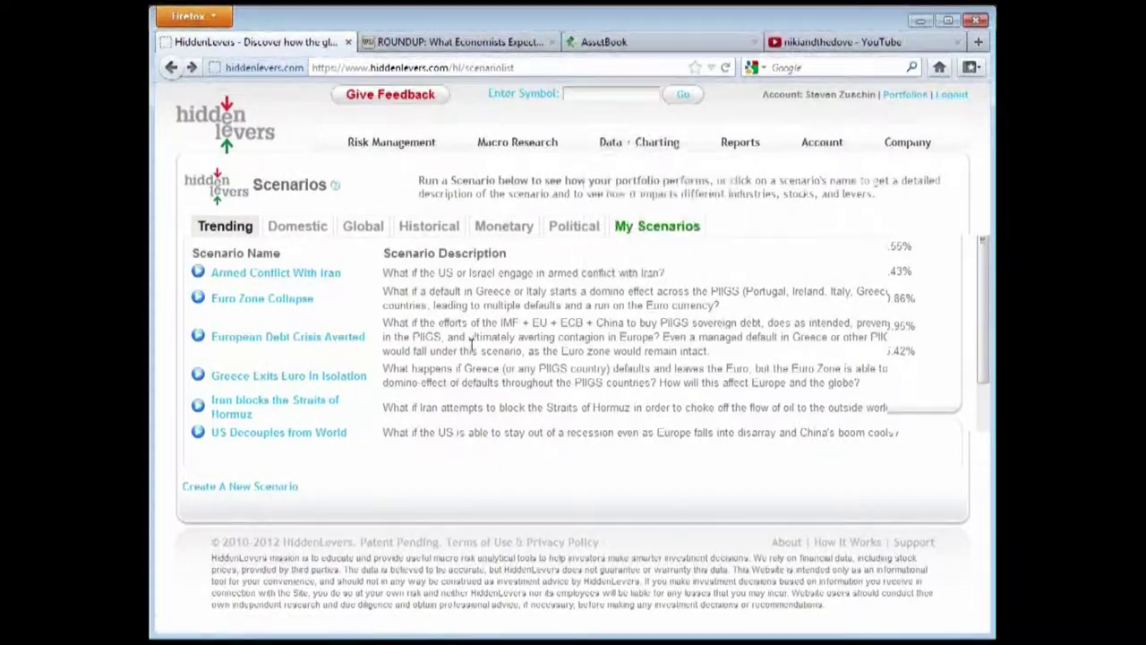
Log out and sign back in through Member Login with the prefilled demo account
left_click(963, 95)
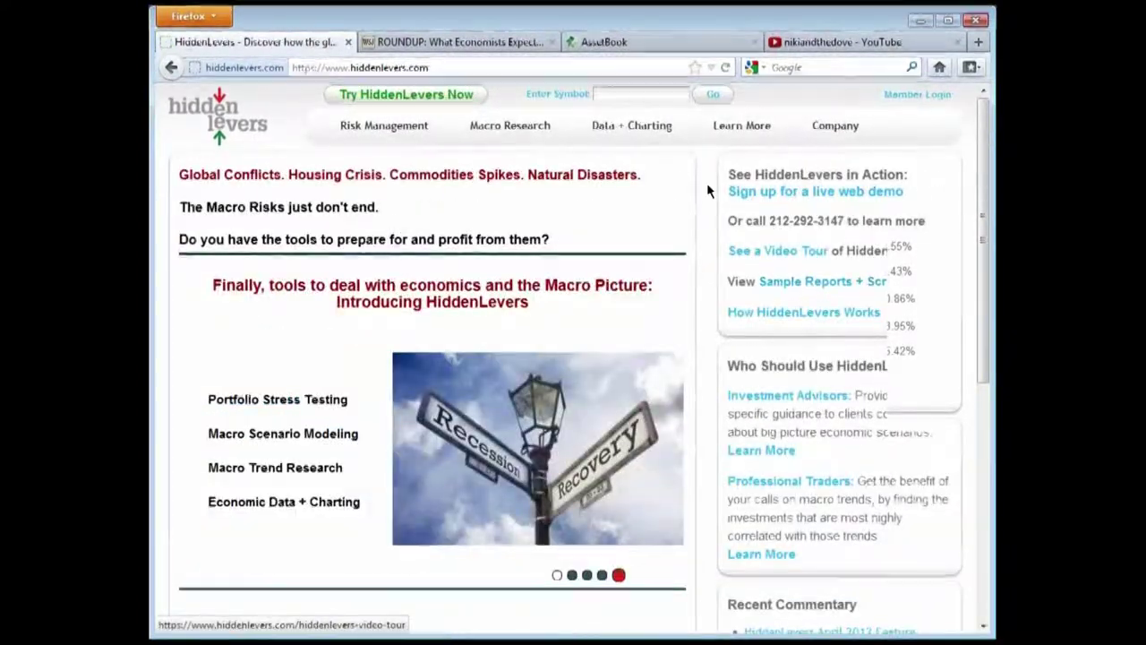
left_click(917, 94)
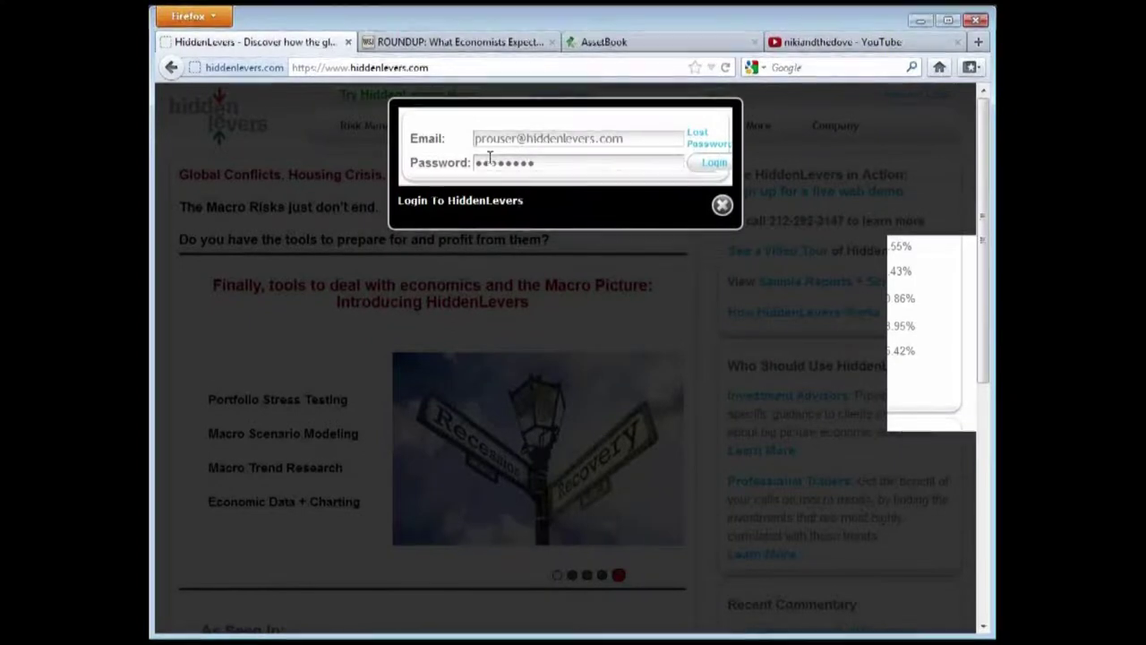
left_click(713, 162)
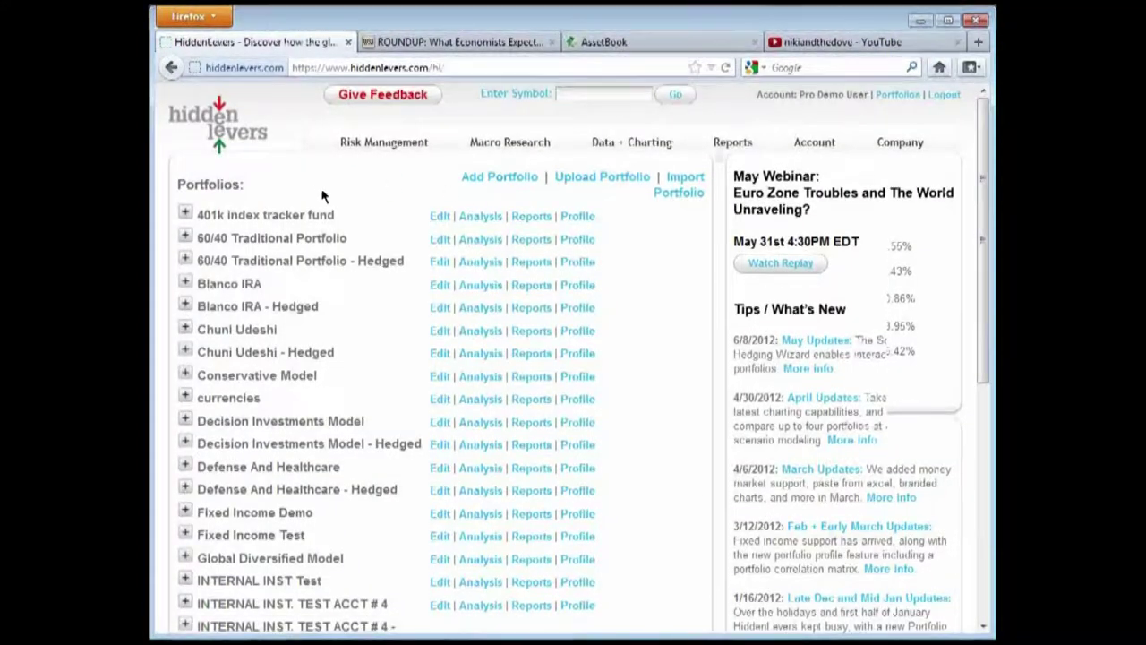
scroll(636, 299, "down", 3)
scroll(614, 466, "up", 3)
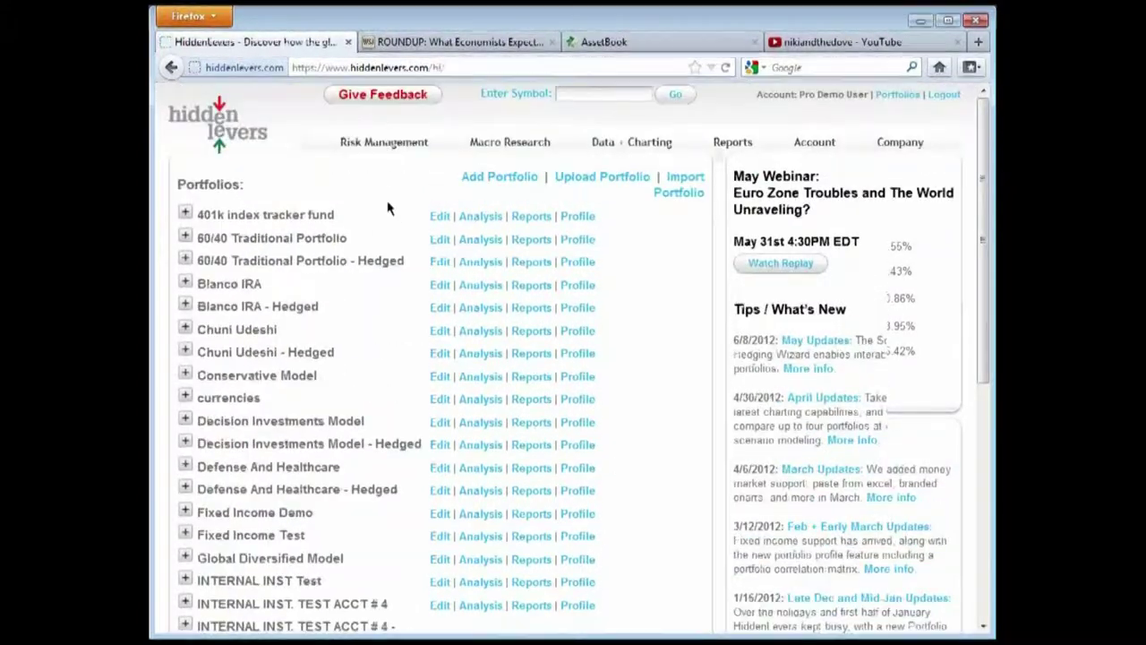
Open Scenario Modeling, cancel the portfolio chooser, and go to Risk Management > Scenarios
mouse_move(384, 147)
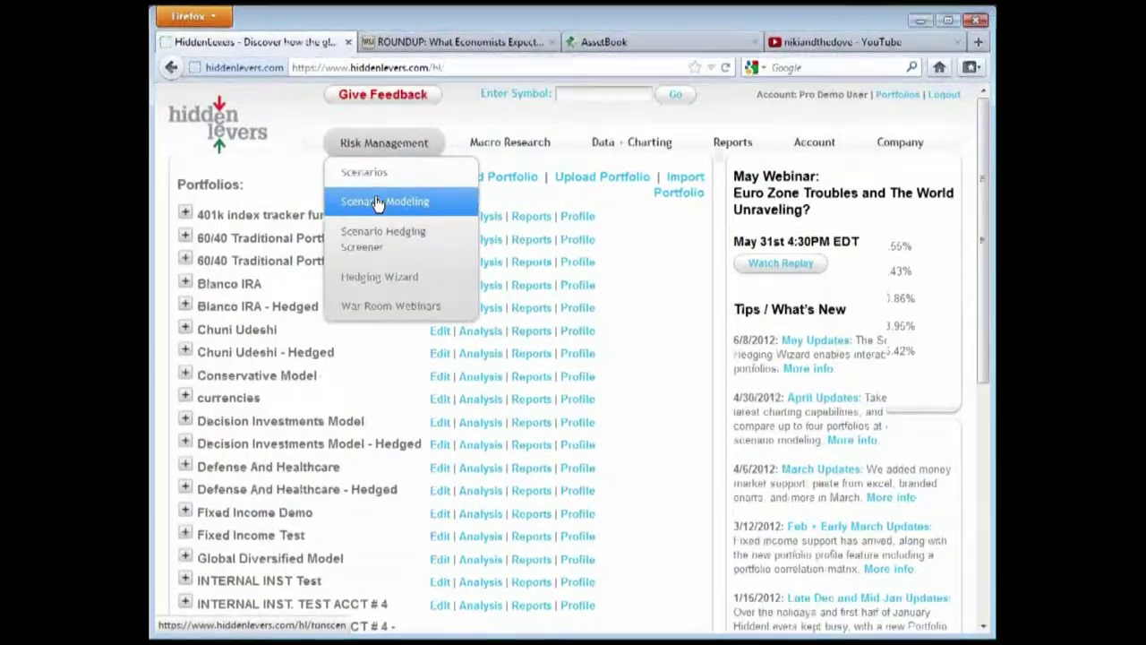
left_click(378, 202)
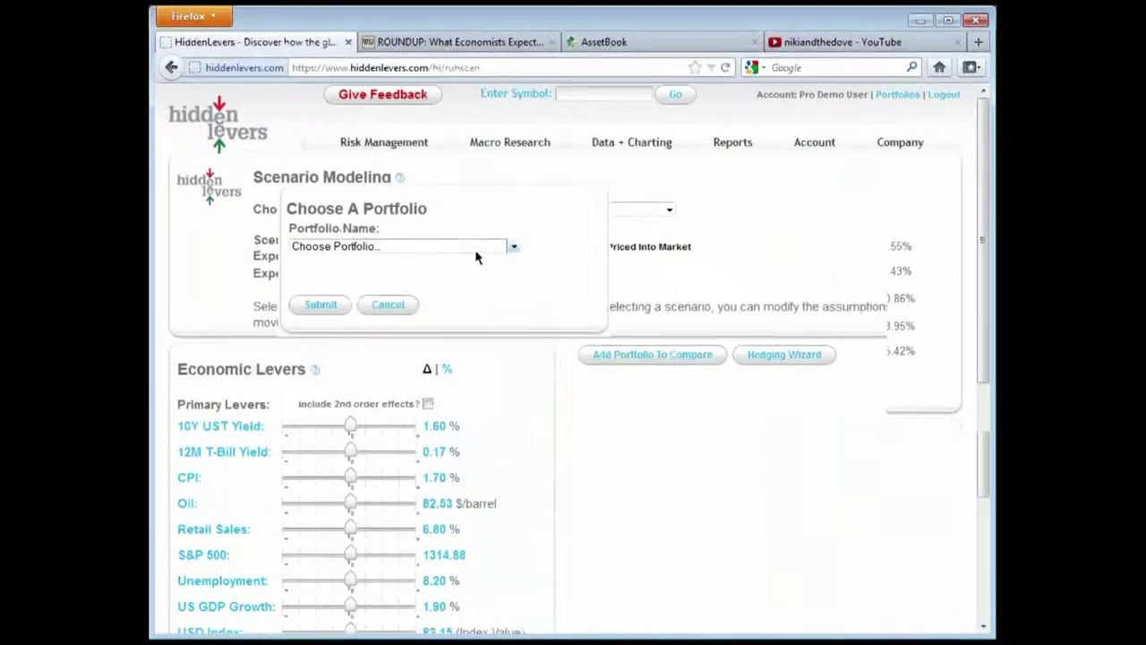
left_click(388, 304)
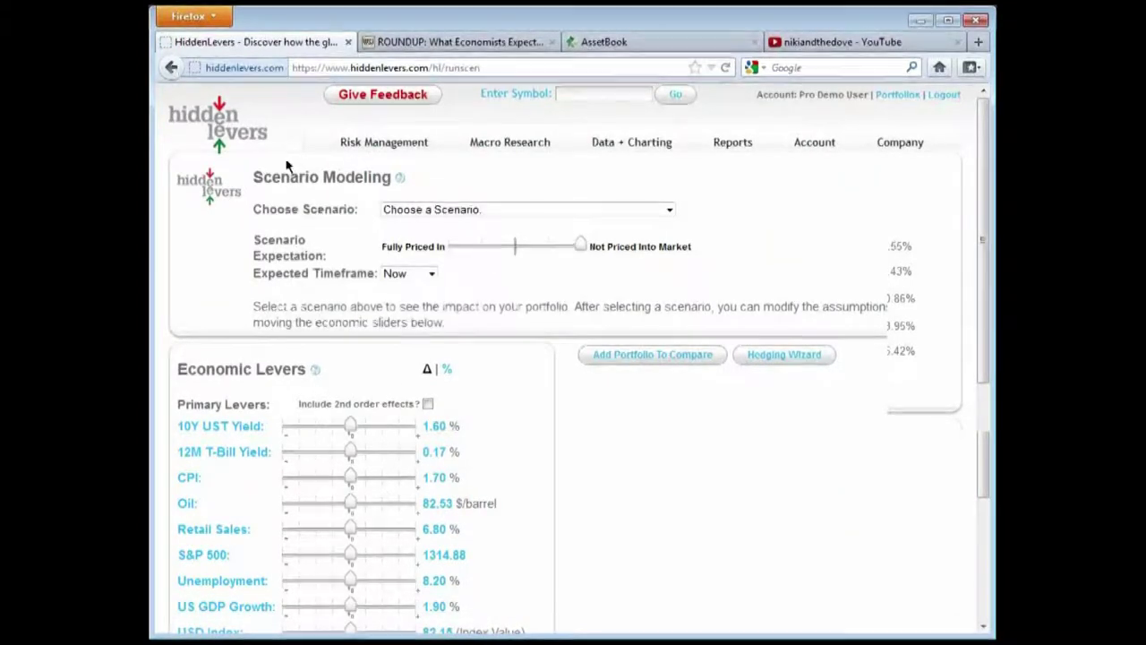
mouse_move(430, 154)
left_click(396, 175)
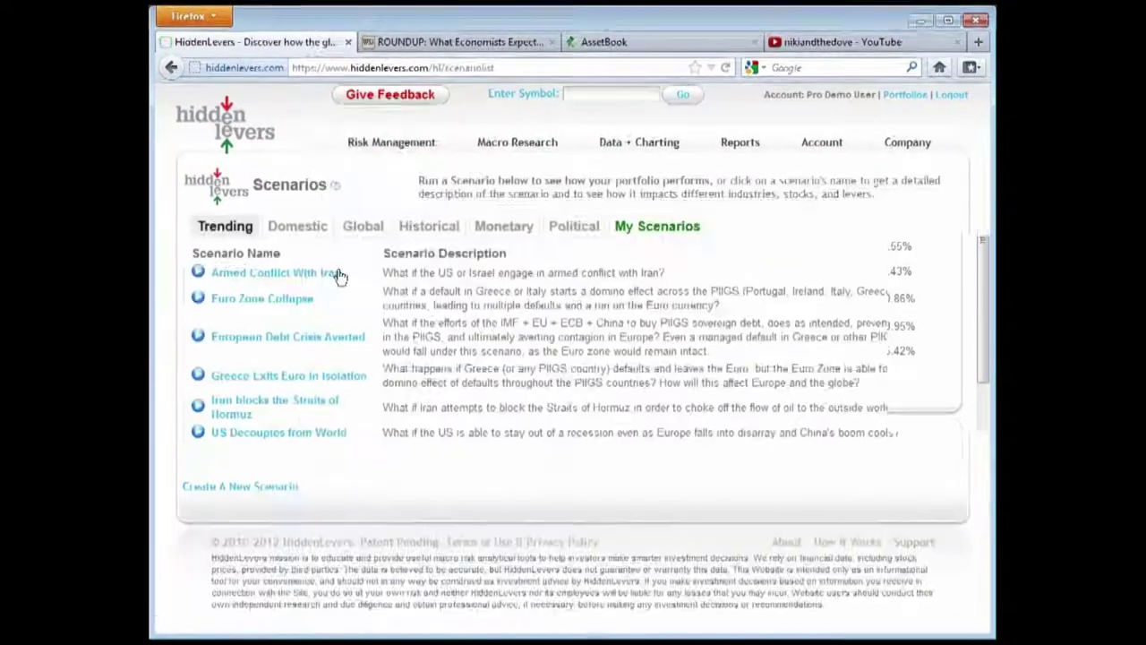
Open the Euro Zone Collapse scenario and highlight its title
left_click(269, 301)
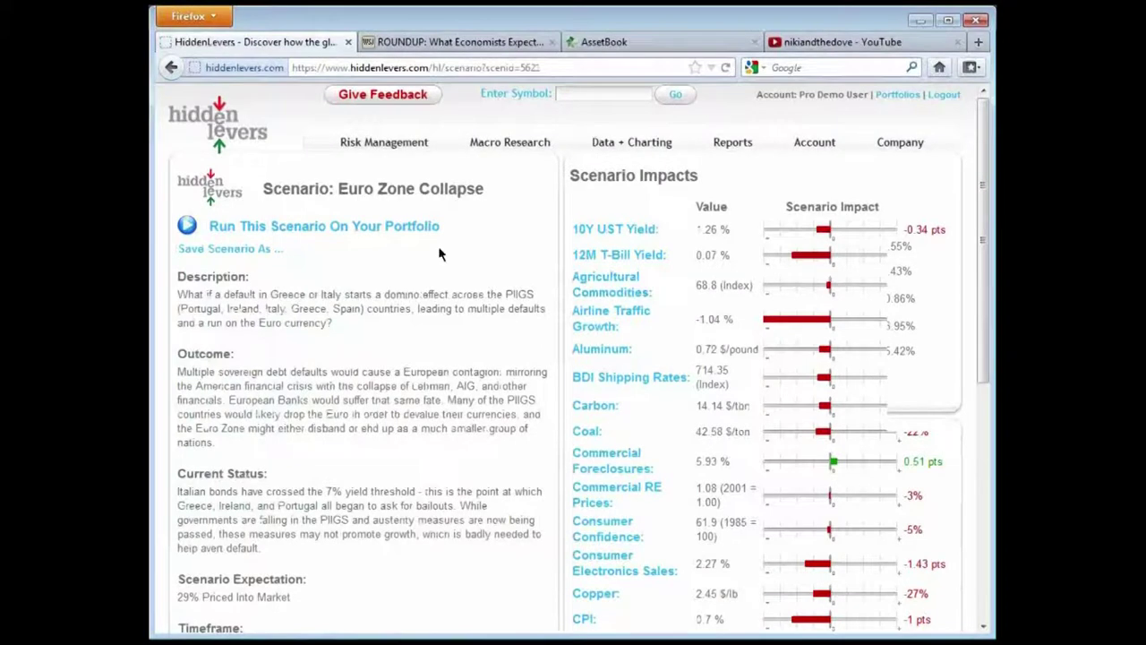
left_click_drag(488, 190, 343, 195)
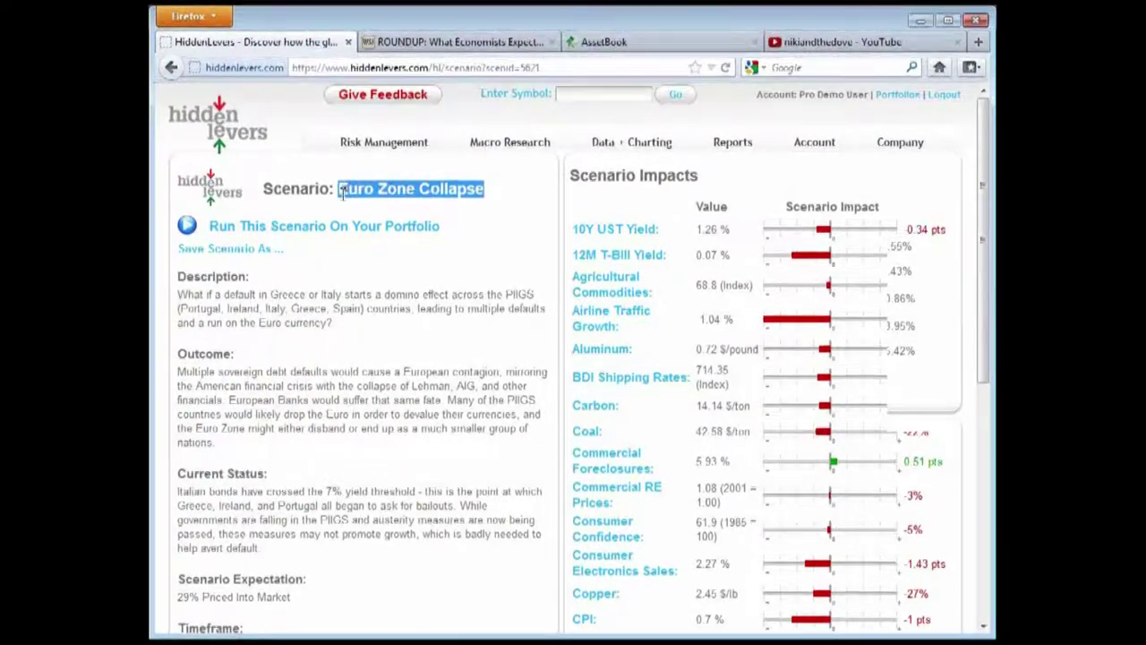
left_click(364, 196)
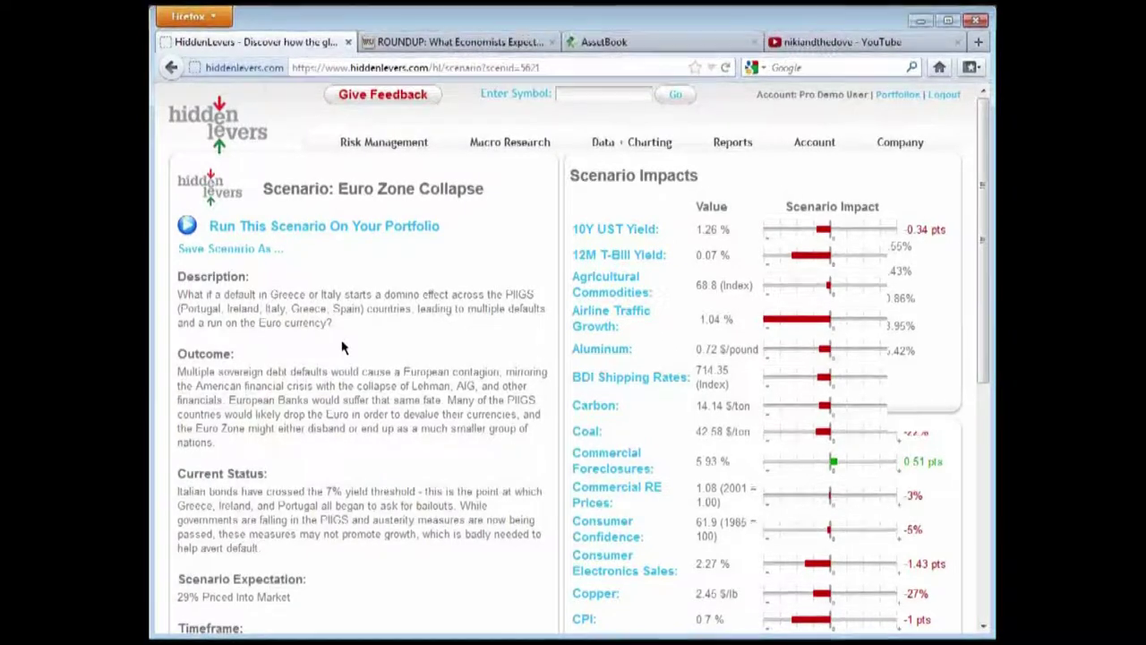
scroll(445, 293, "down", 2)
scroll(445, 293, "up", 2)
left_click_drag(486, 190, 343, 189)
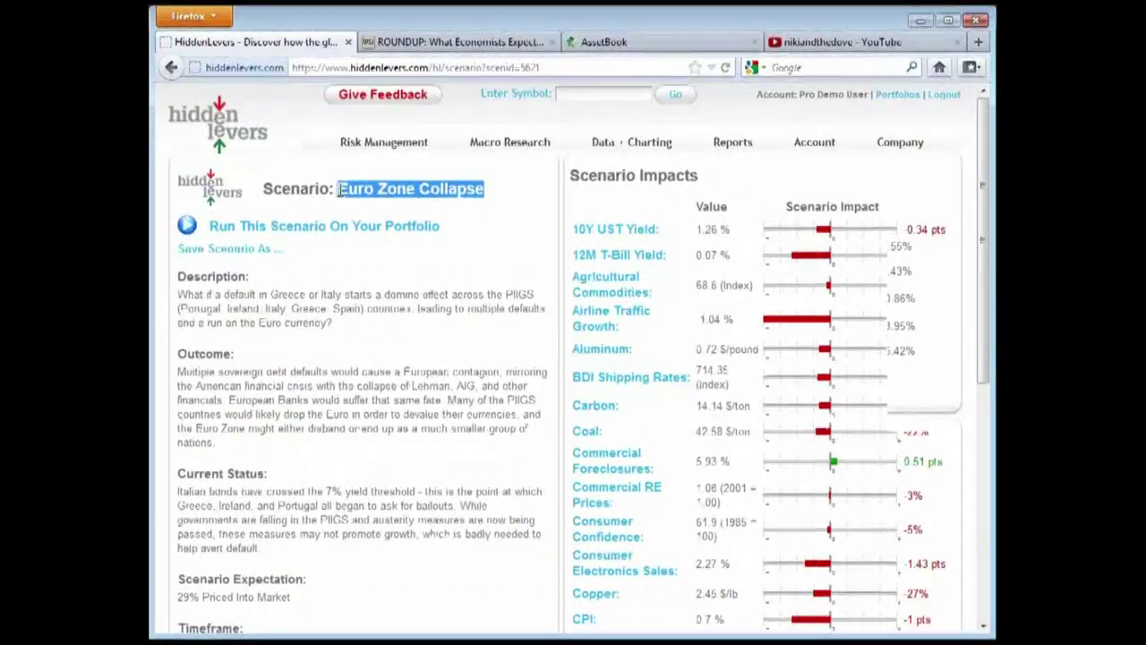
left_click(341, 194)
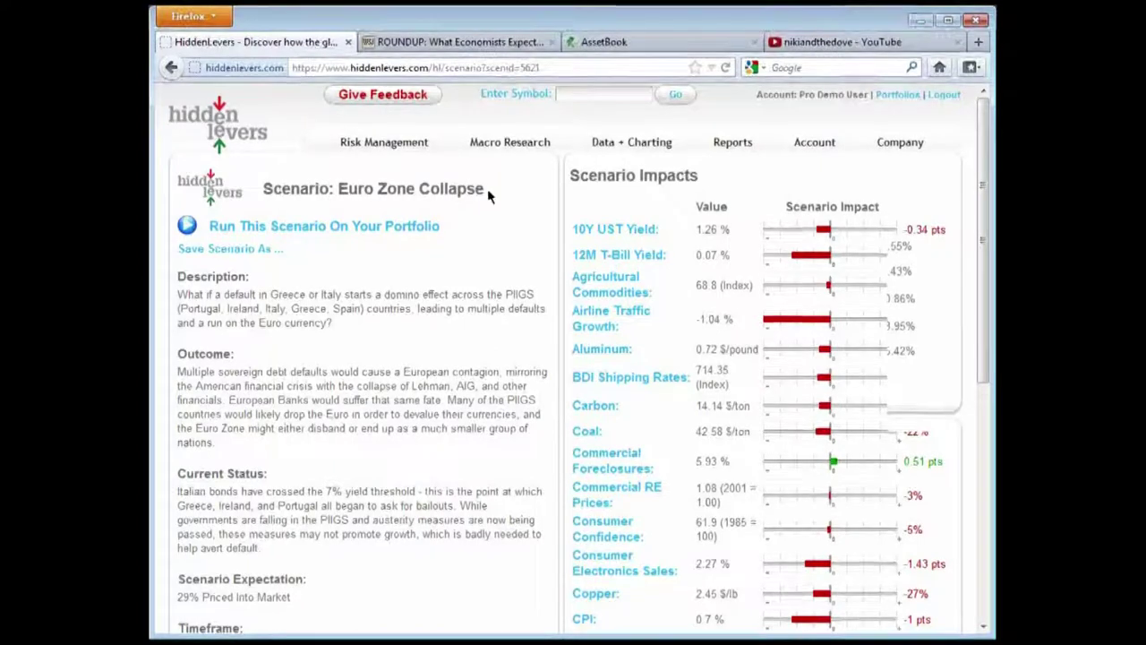
left_click_drag(477, 188, 332, 188)
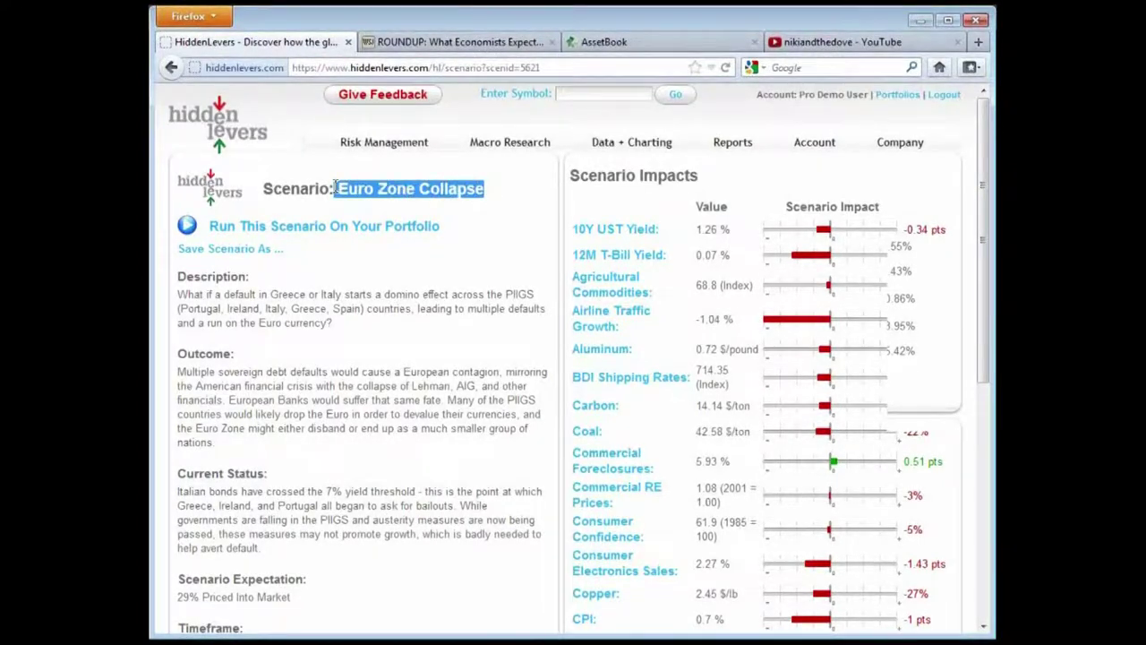
left_click(368, 183)
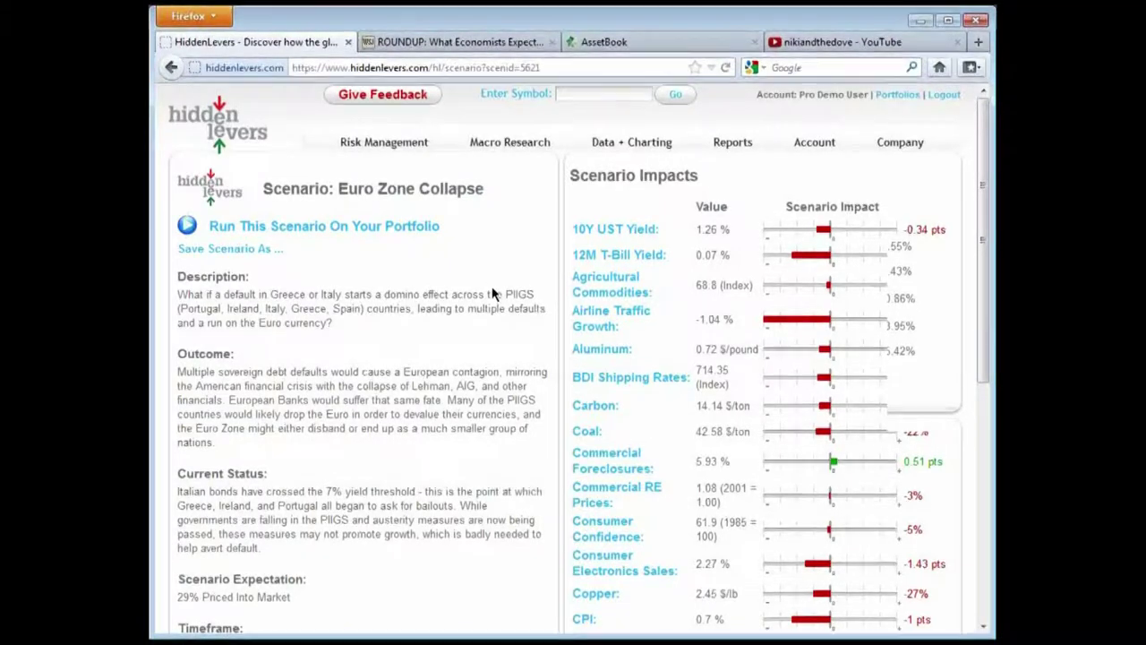
Highlight the description's Euro currency phrase and scroll down through Scenario Impacts to Scenario Hedges
scroll(386, 287, "down", 2)
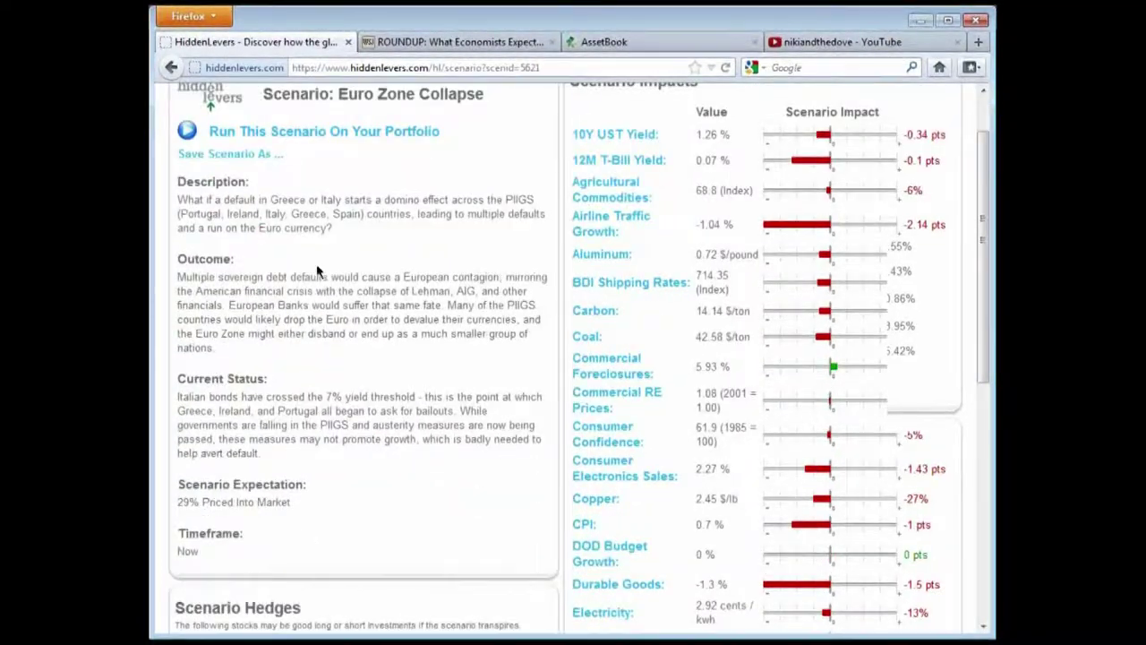
scroll(403, 350, "up", 2)
left_click_drag(353, 323, 240, 322)
left_click(242, 320)
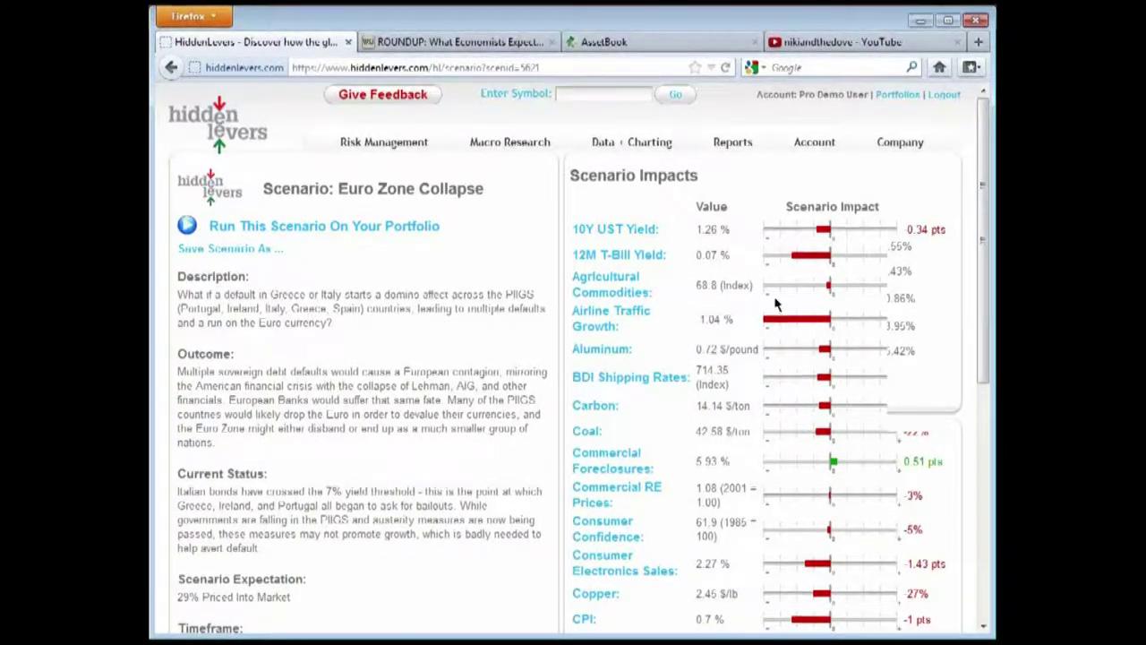
scroll(879, 513, "down", 2)
scroll(529, 414, "up", 2)
left_click_drag(485, 188, 333, 187)
left_click(408, 188)
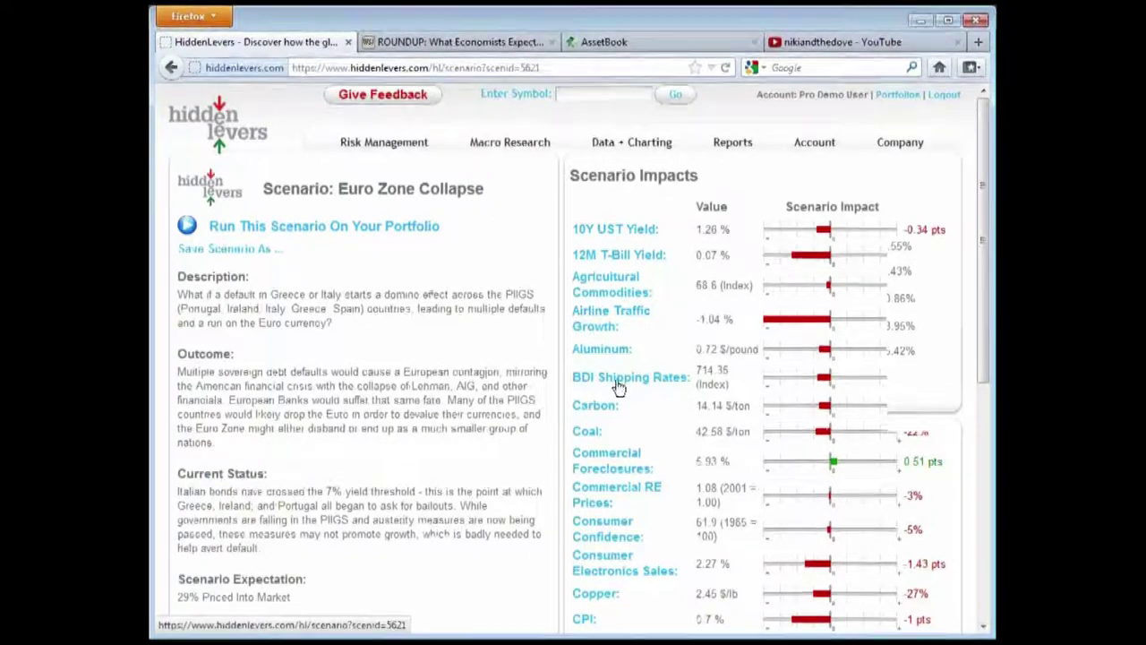
scroll(520, 251, "down", 2)
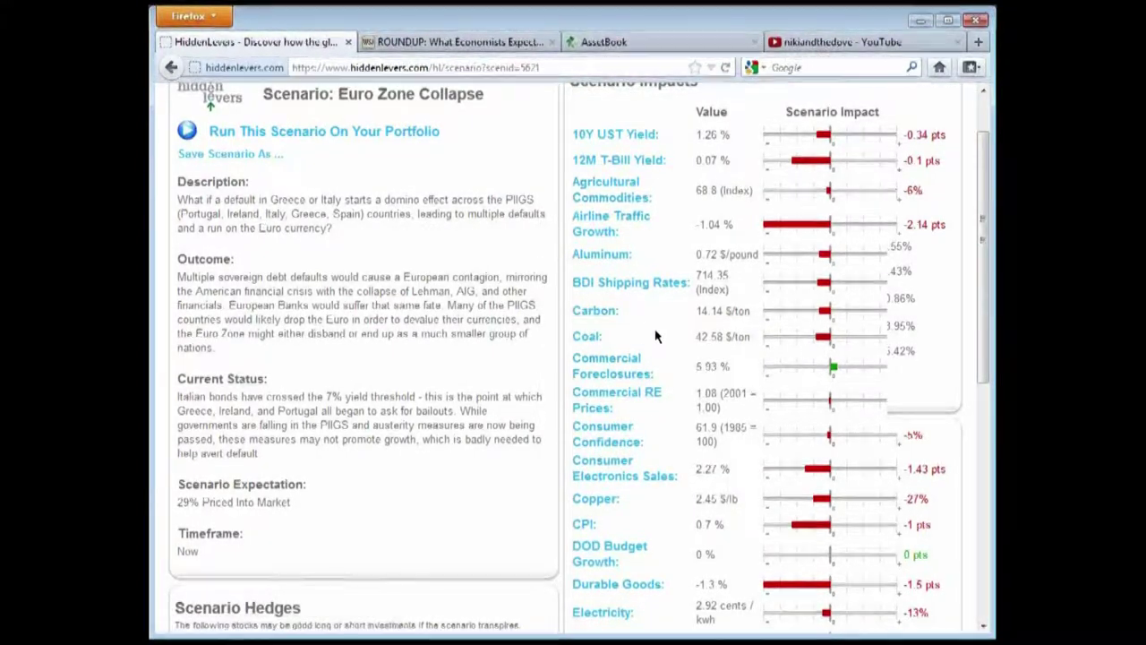
scroll(654, 336, "up", 2)
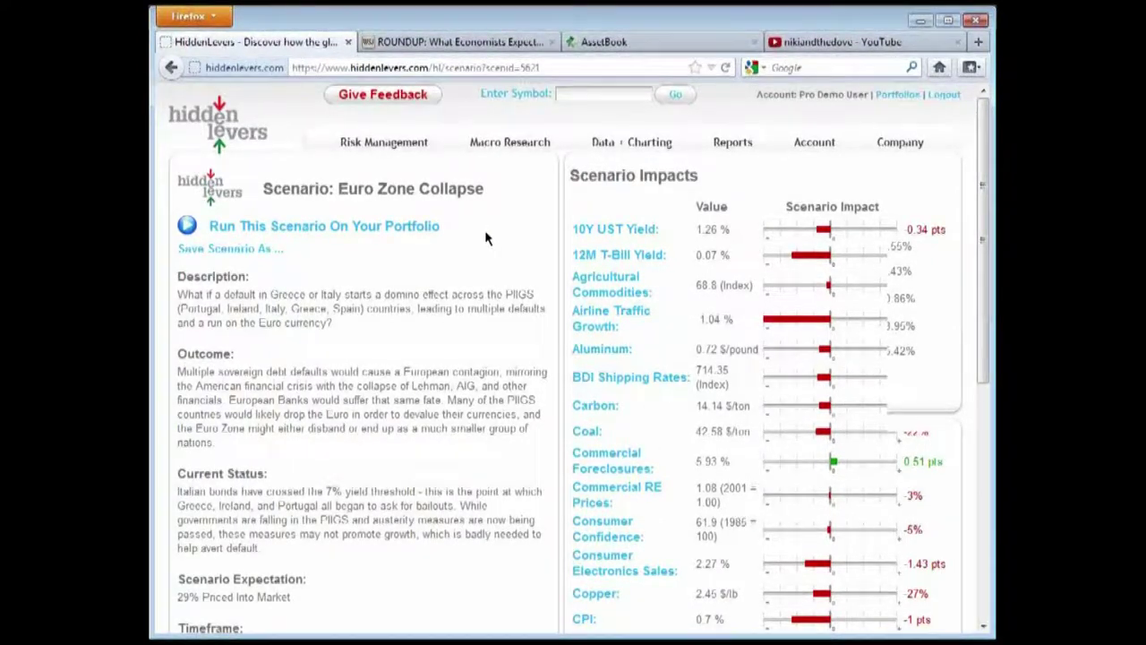
scroll(615, 424, "down", 6)
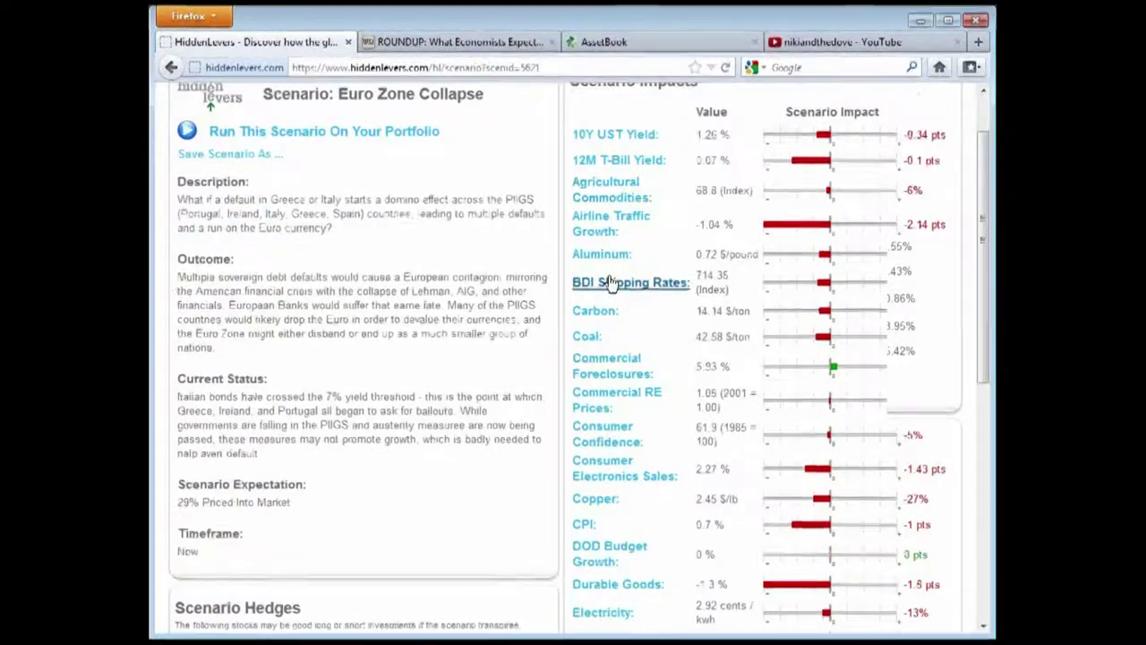
scroll(603, 322, "down", 2)
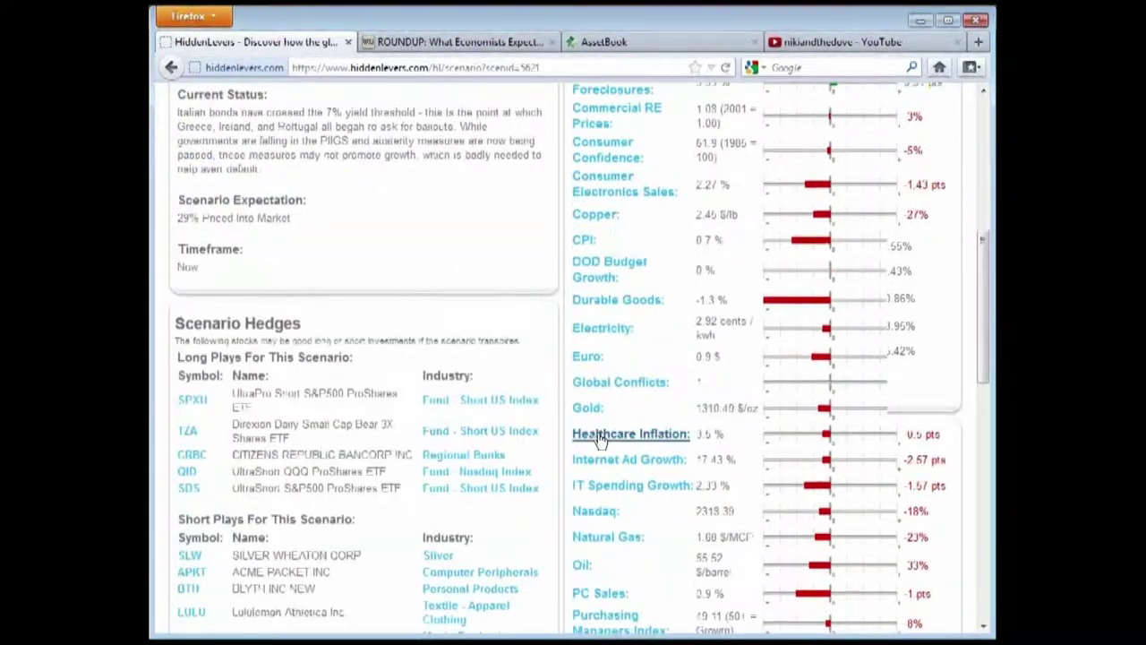
Open and examine the Euro price history chart
left_click(586, 358)
scroll(512, 260, "down", 2)
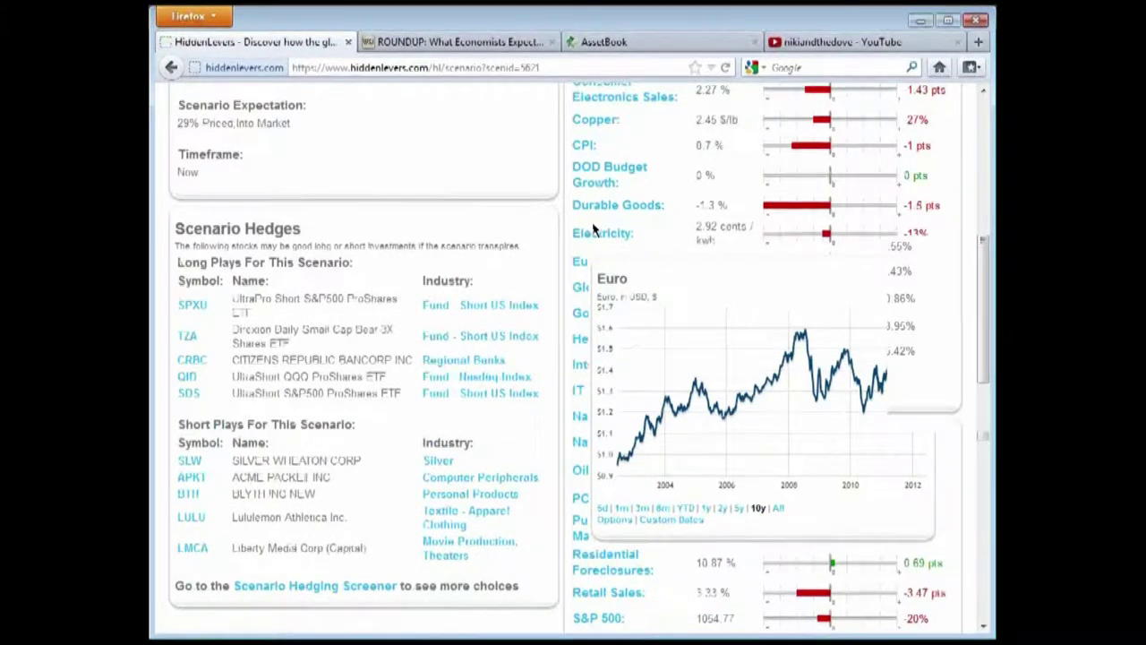
scroll(675, 308, "down", 2)
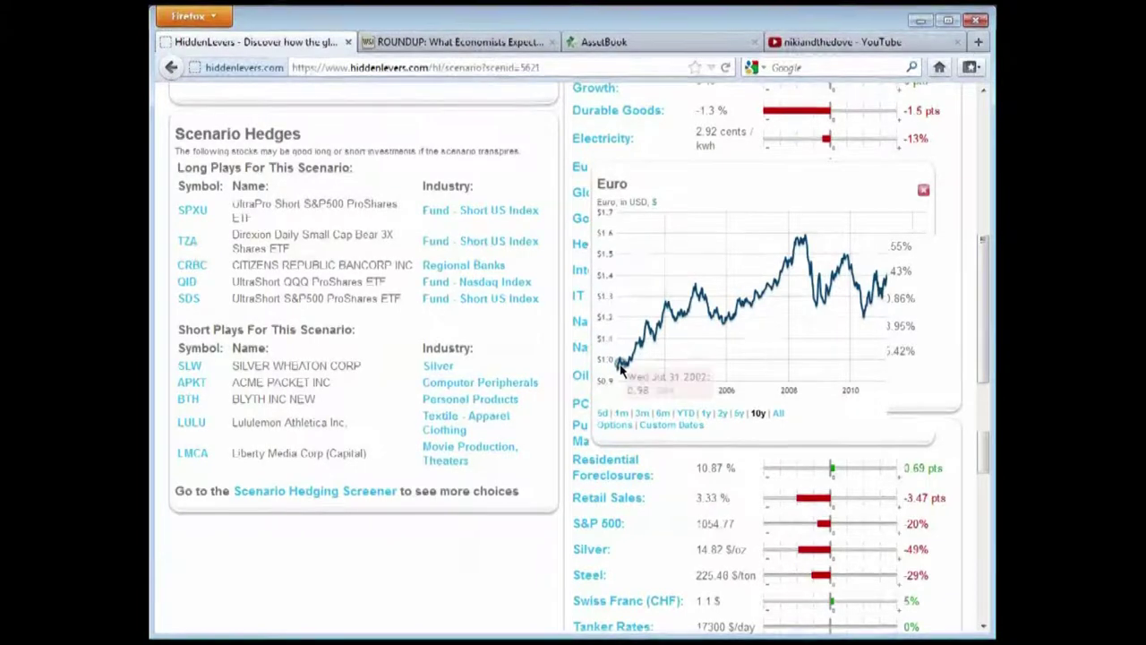
mouse_move(630, 354)
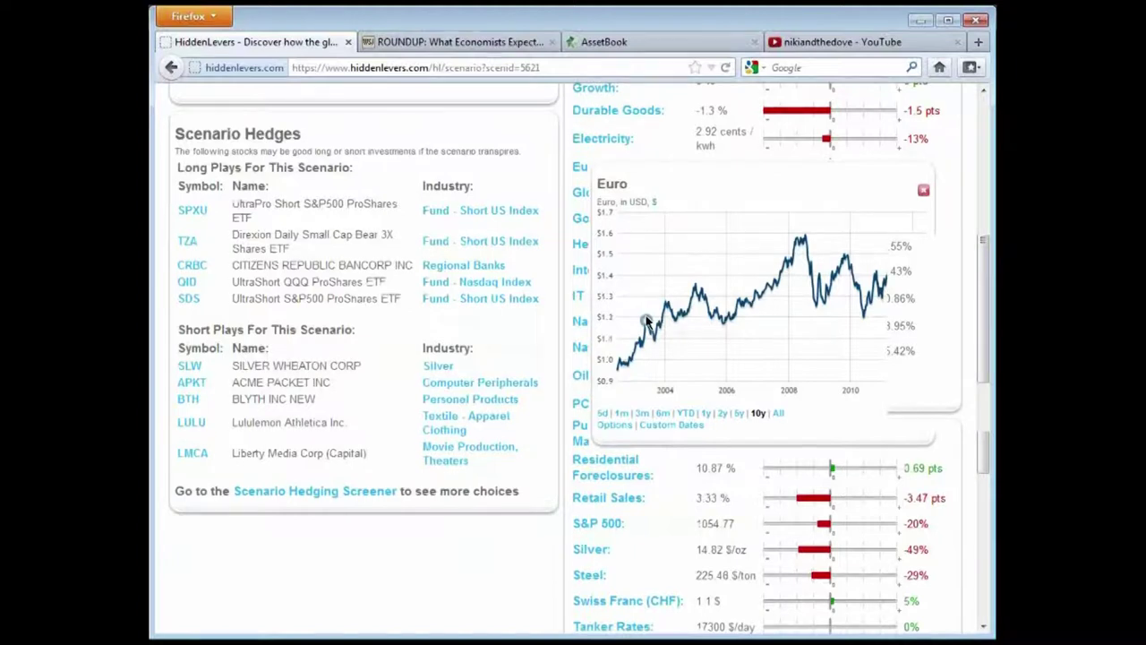
mouse_move(645, 325)
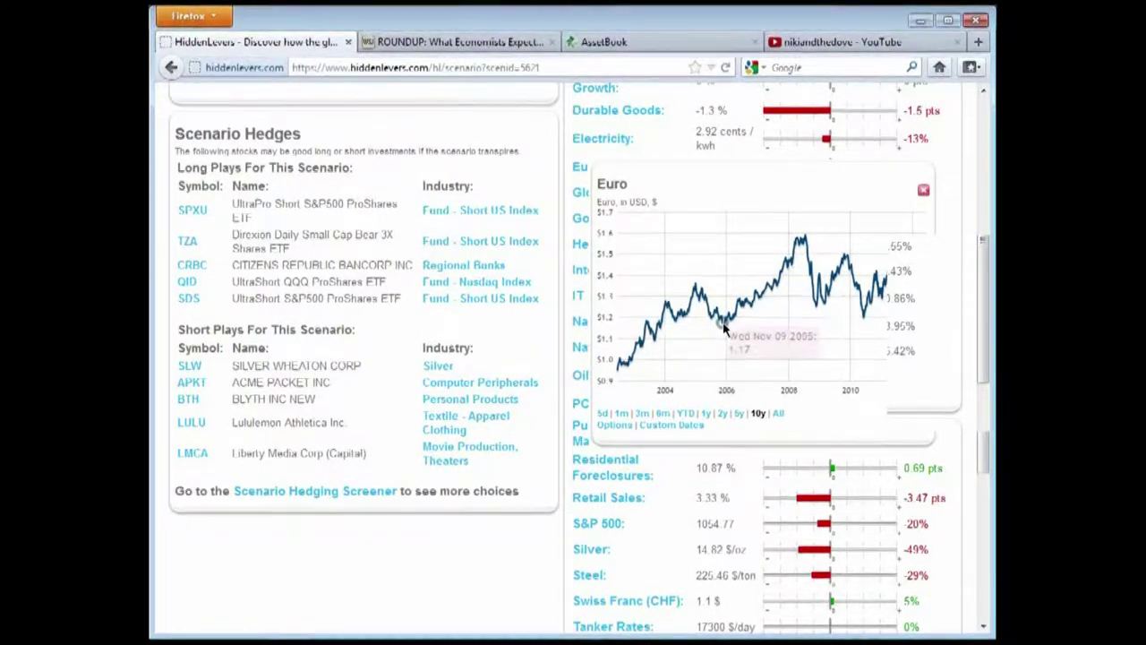
Close the Euro chart and scroll the impact list, e.g. Euro -28% and Gold -19%
left_click(924, 194)
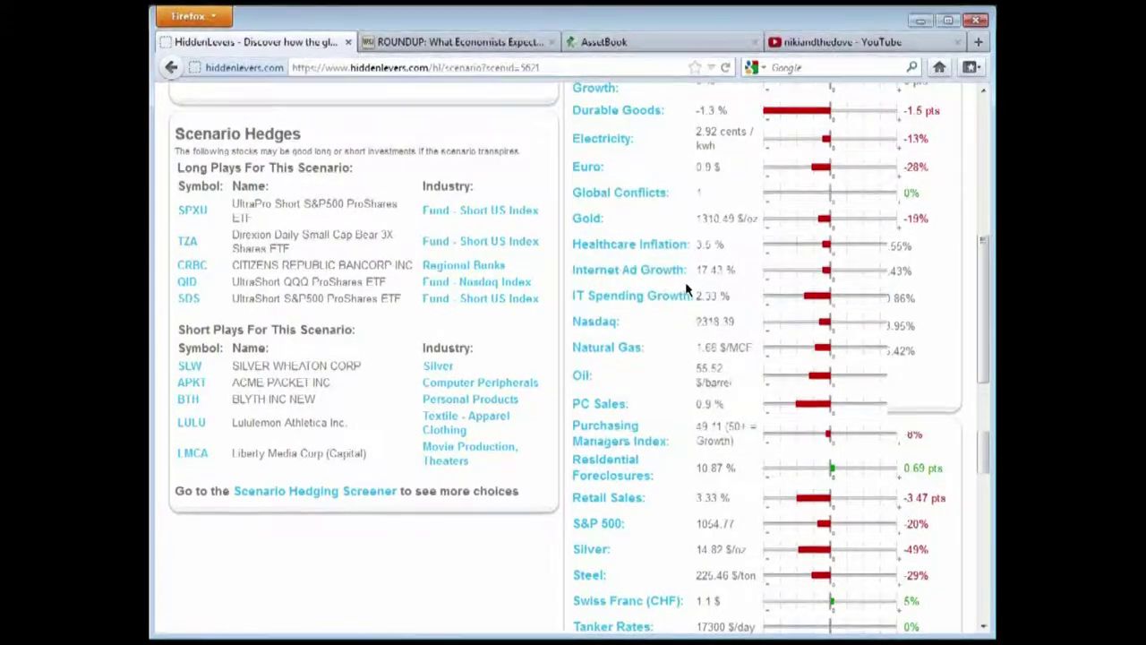
scroll(757, 358, "up", 6)
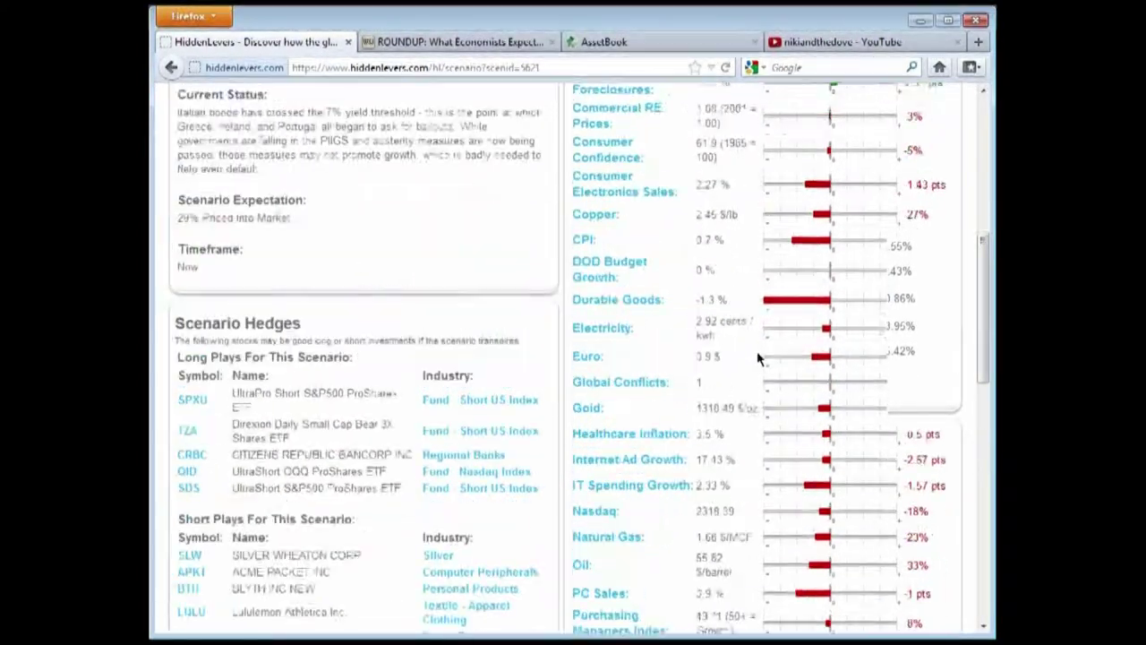
scroll(758, 358, "up", 2)
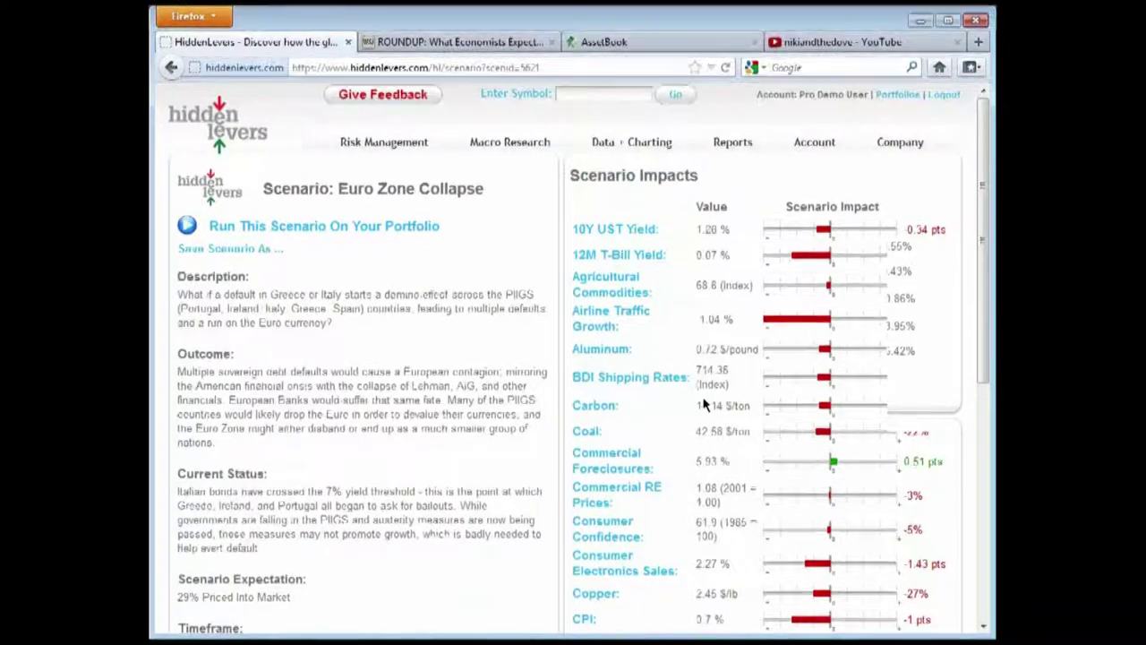
scroll(699, 401, "down", 3)
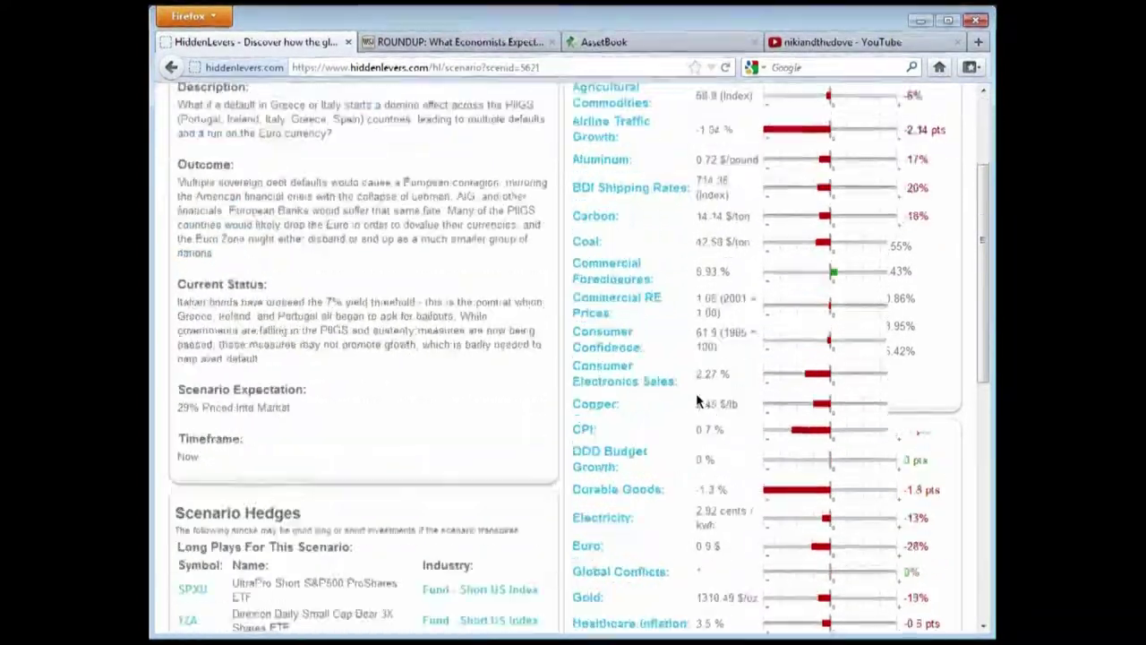
left_click(448, 45)
scroll(627, 367, "up", 7)
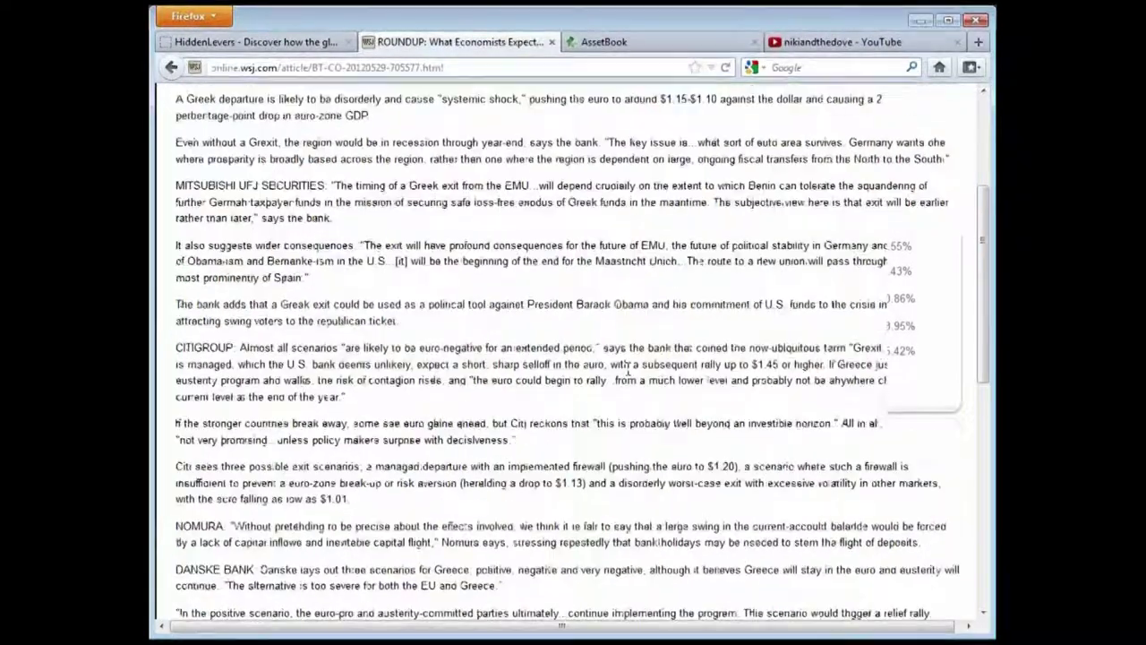
left_click_drag(170, 261, 178, 257)
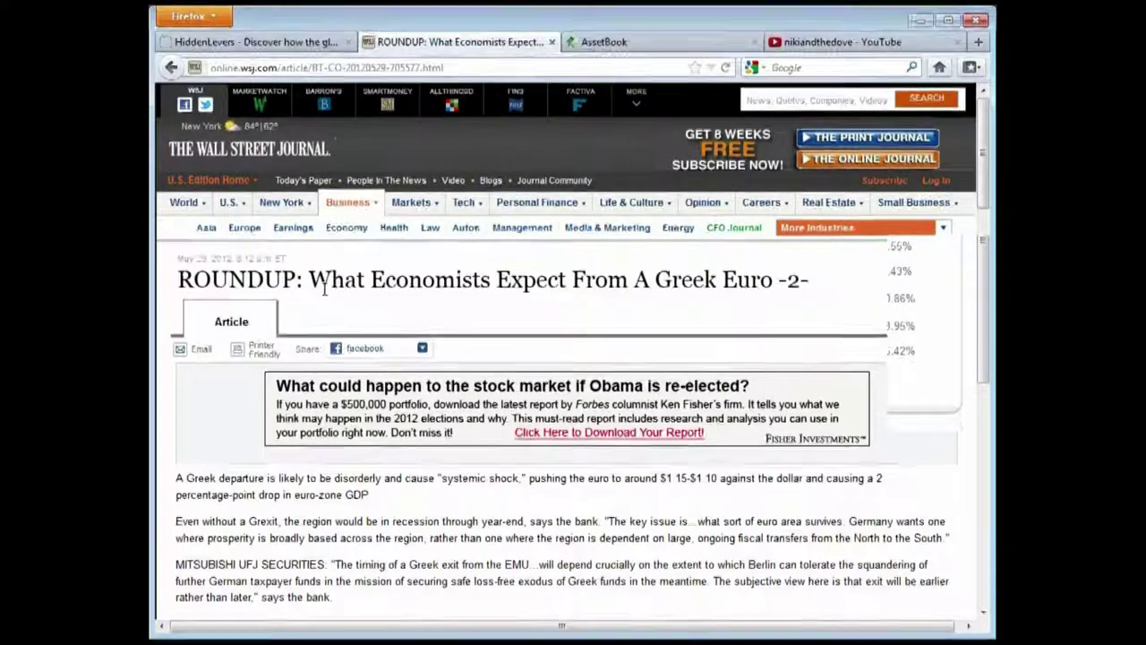
scroll(407, 357, "down", 2)
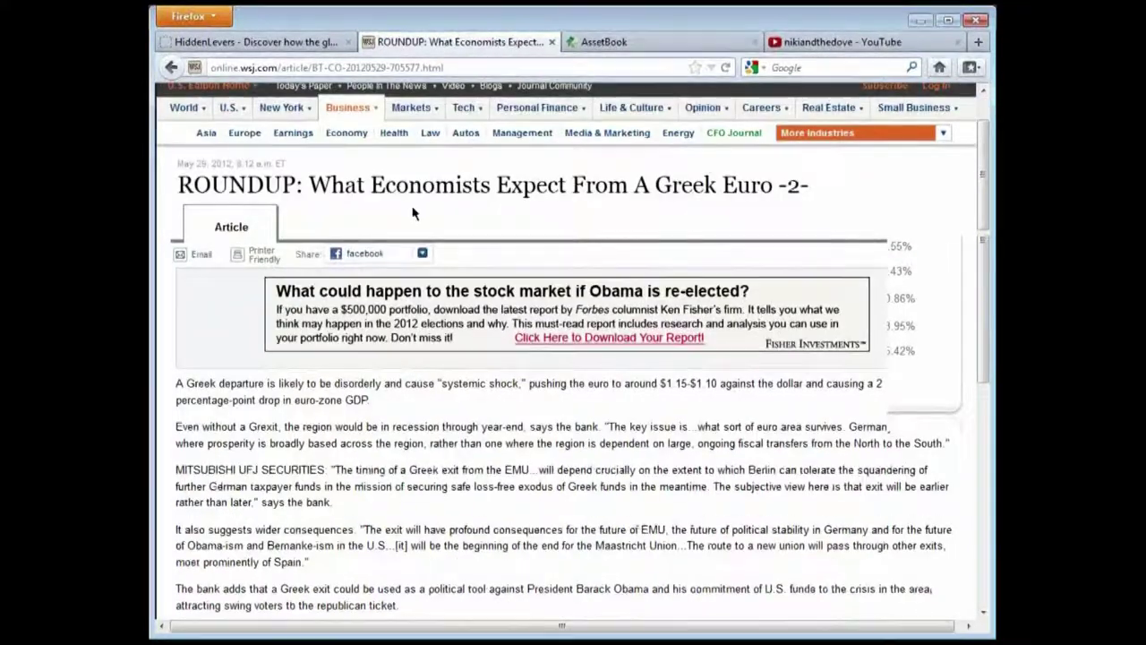
left_click_drag(367, 183, 752, 184)
left_click(752, 184)
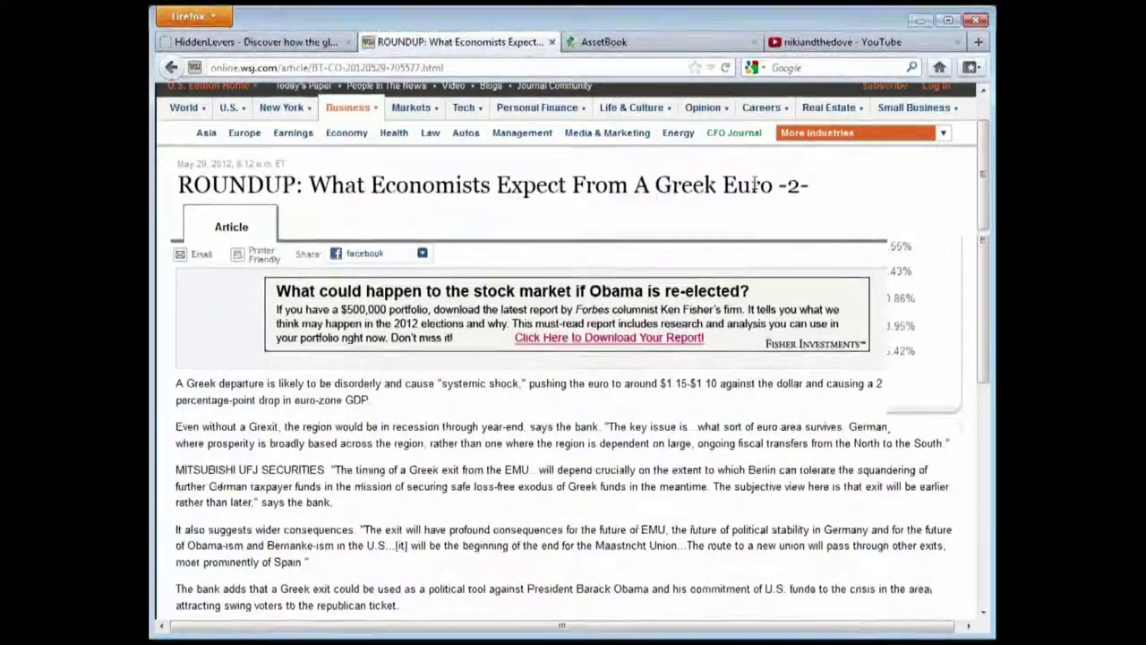
scroll(333, 391, "down", 2)
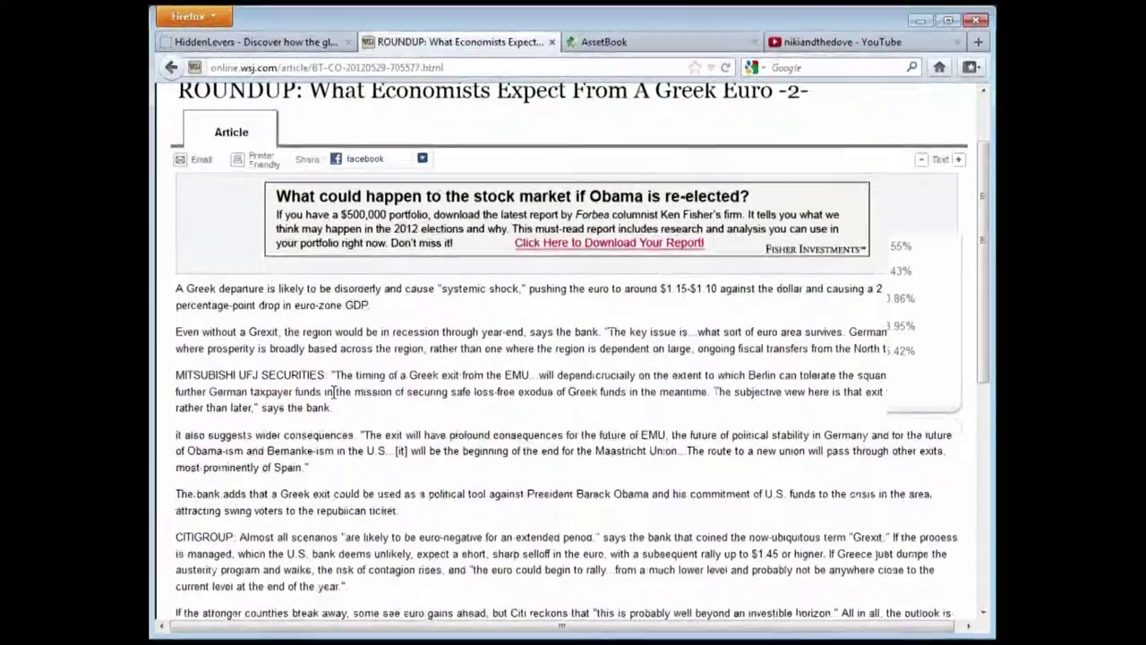
scroll(333, 392, "down", 2)
scroll(322, 378, "down", 2)
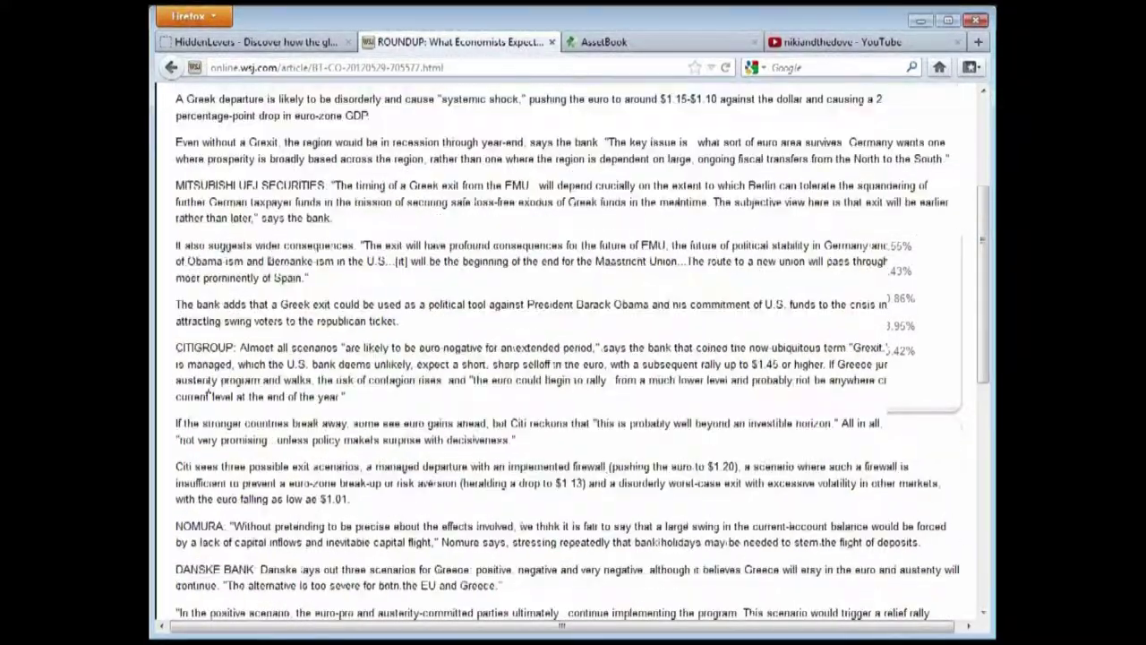
scroll(278, 418, "down", 4)
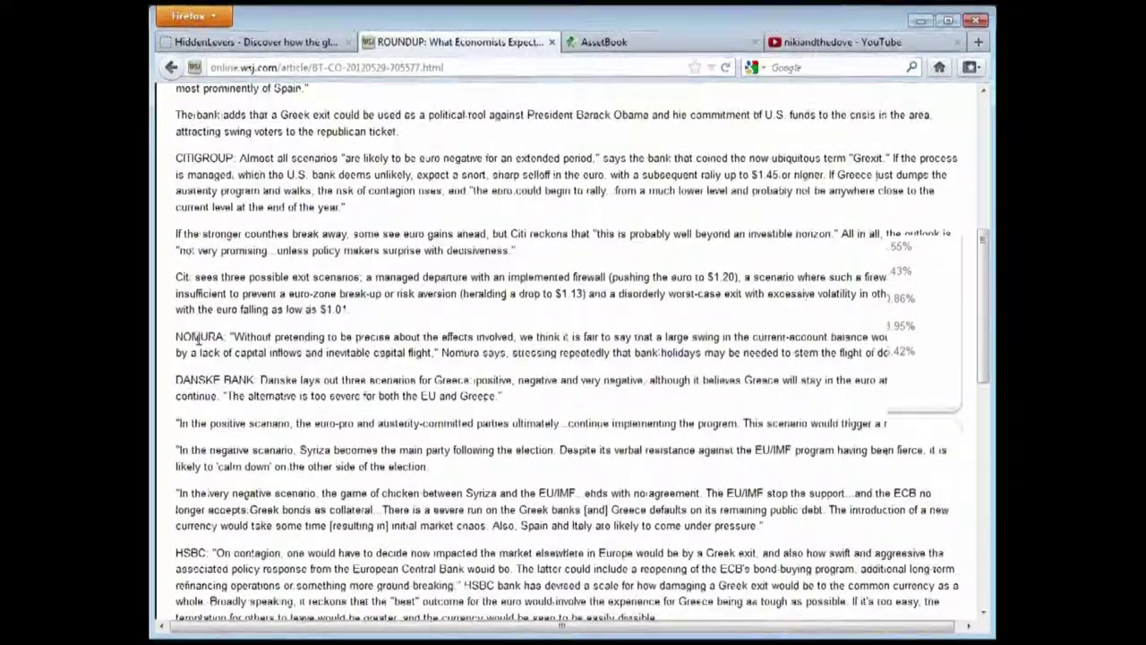
scroll(340, 502, "down", 2)
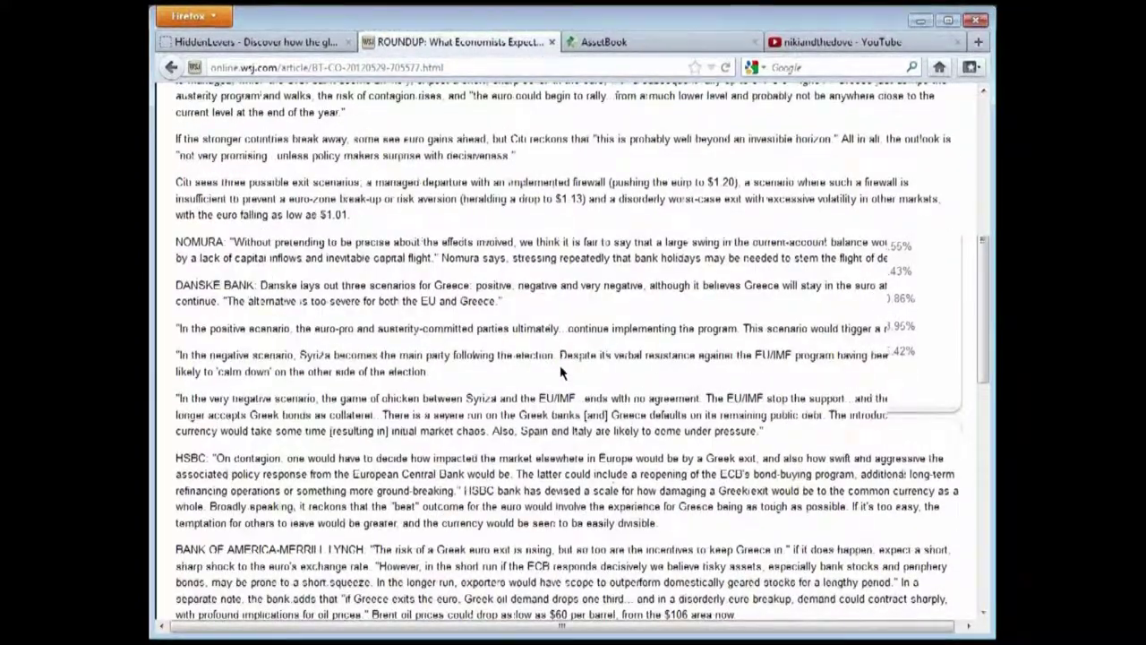
scroll(564, 373, "up", 4)
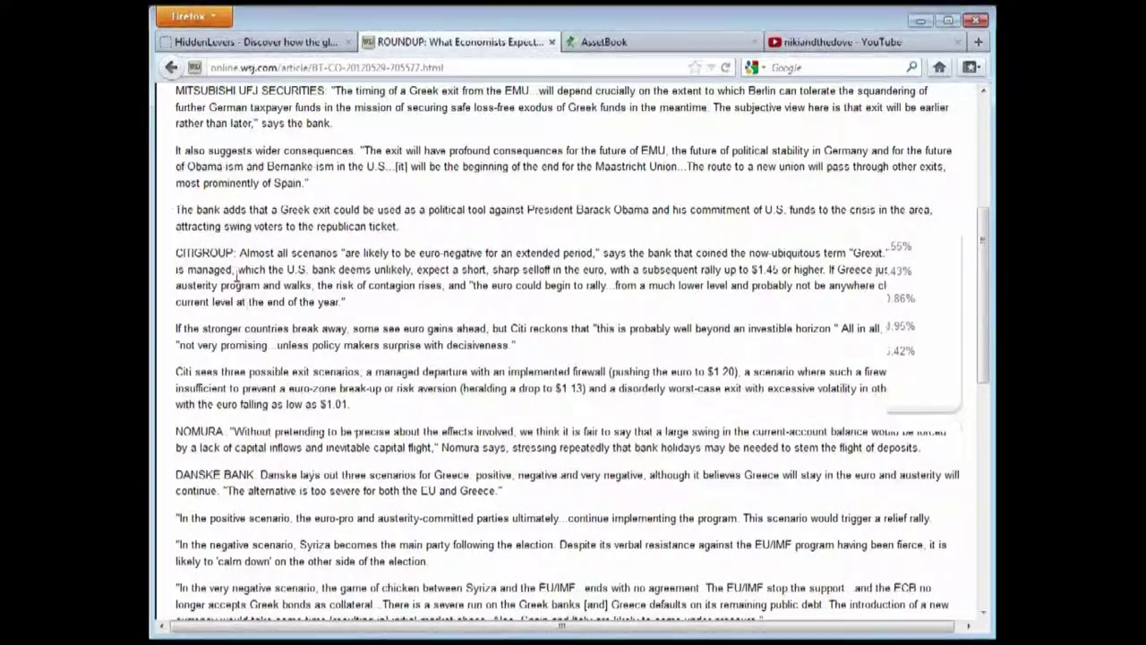
left_click_drag(206, 252, 307, 269)
left_click(178, 374)
left_click_drag(177, 375, 405, 413)
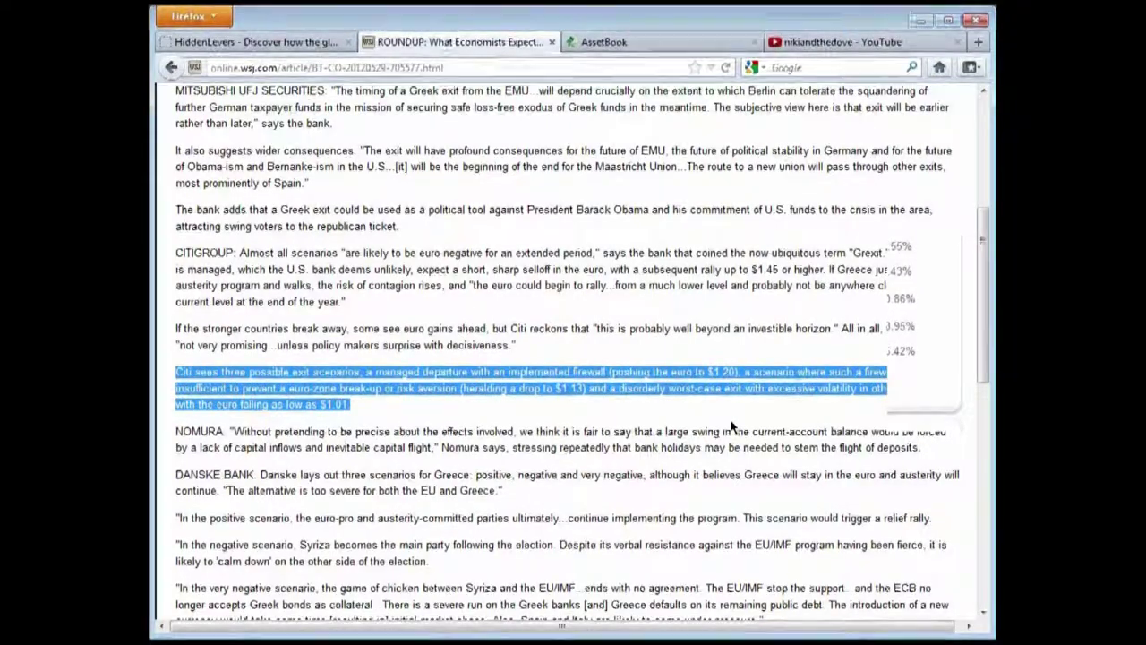
left_click_drag(707, 372, 751, 372)
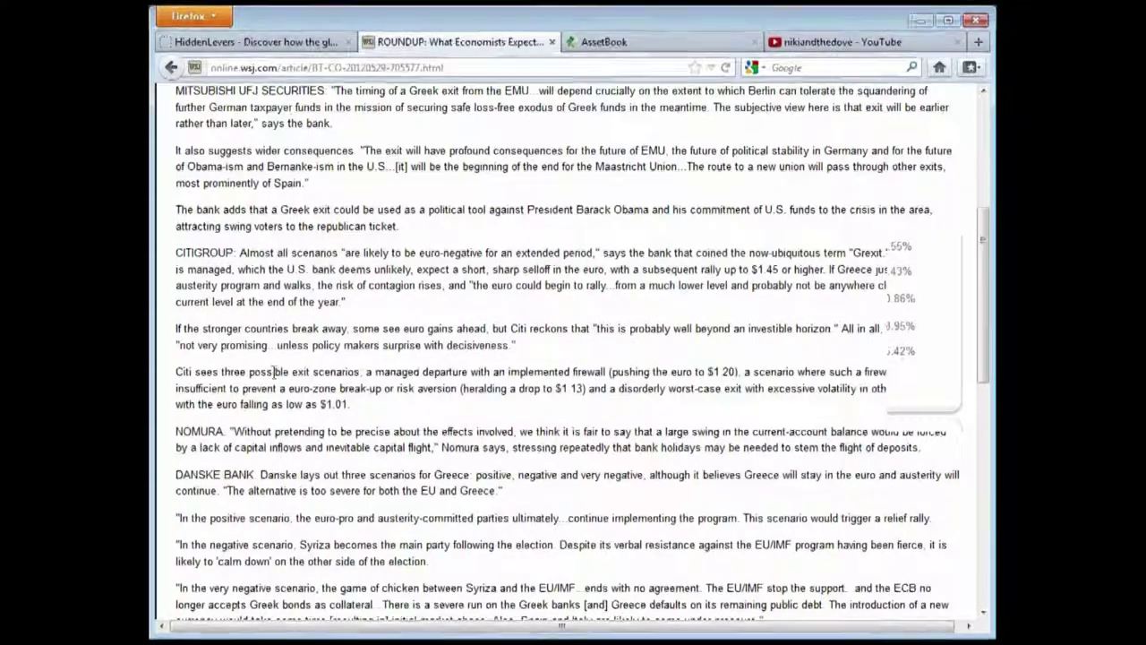
left_click_drag(363, 371, 567, 372)
left_click(618, 372)
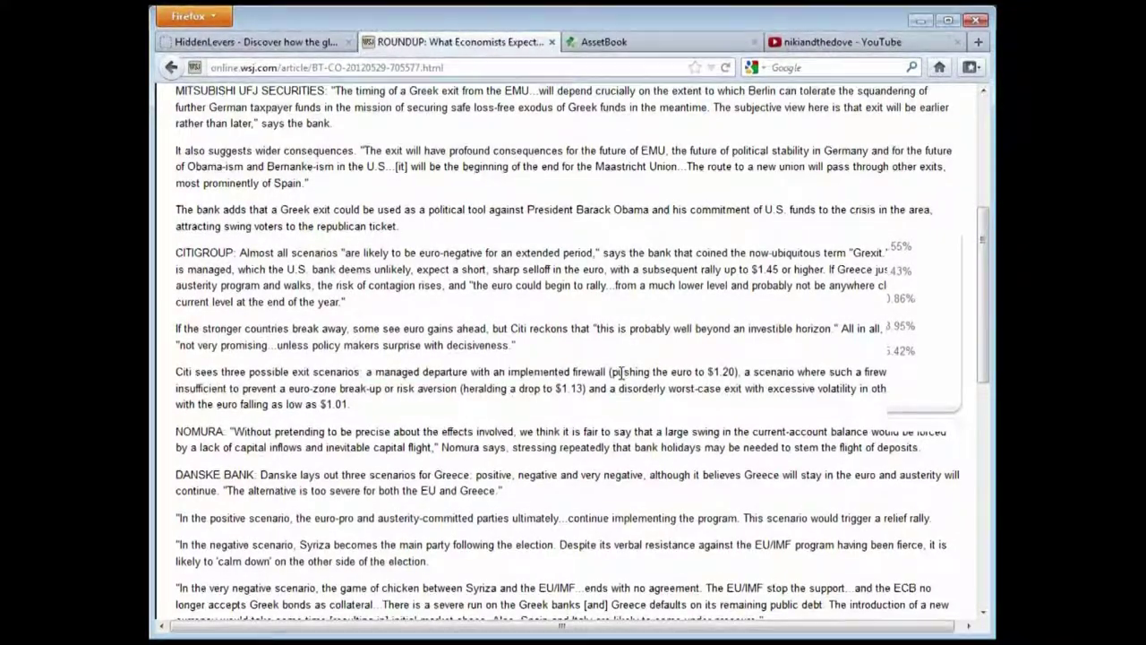
left_click_drag(738, 372, 596, 372)
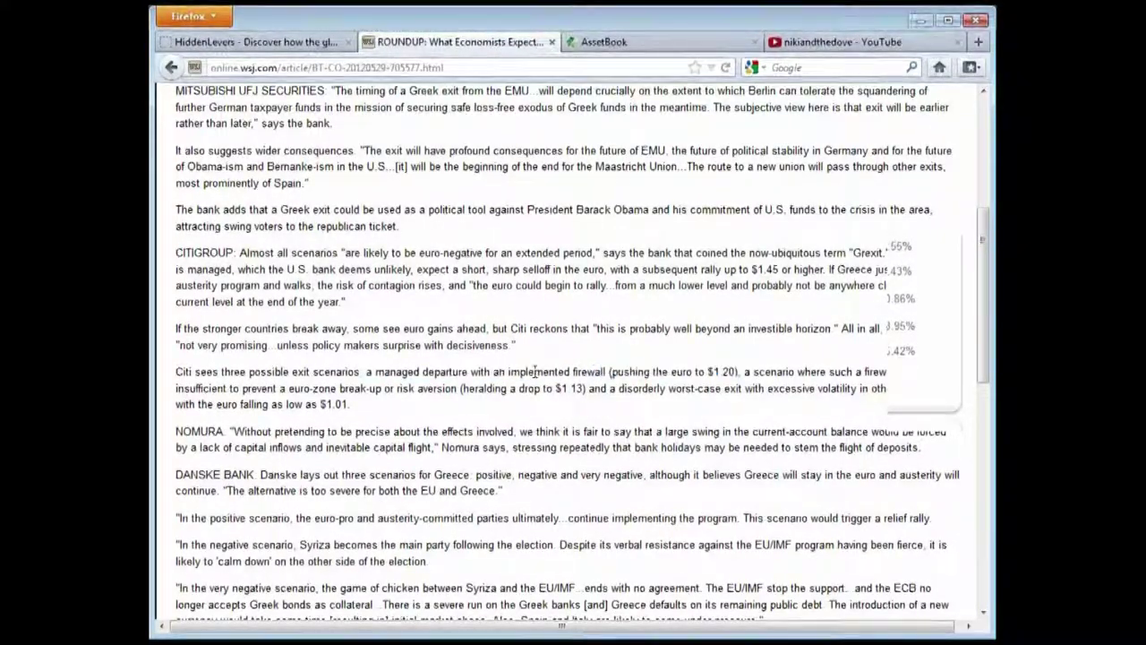
left_click_drag(190, 388, 483, 388)
left_click_drag(585, 388, 543, 388)
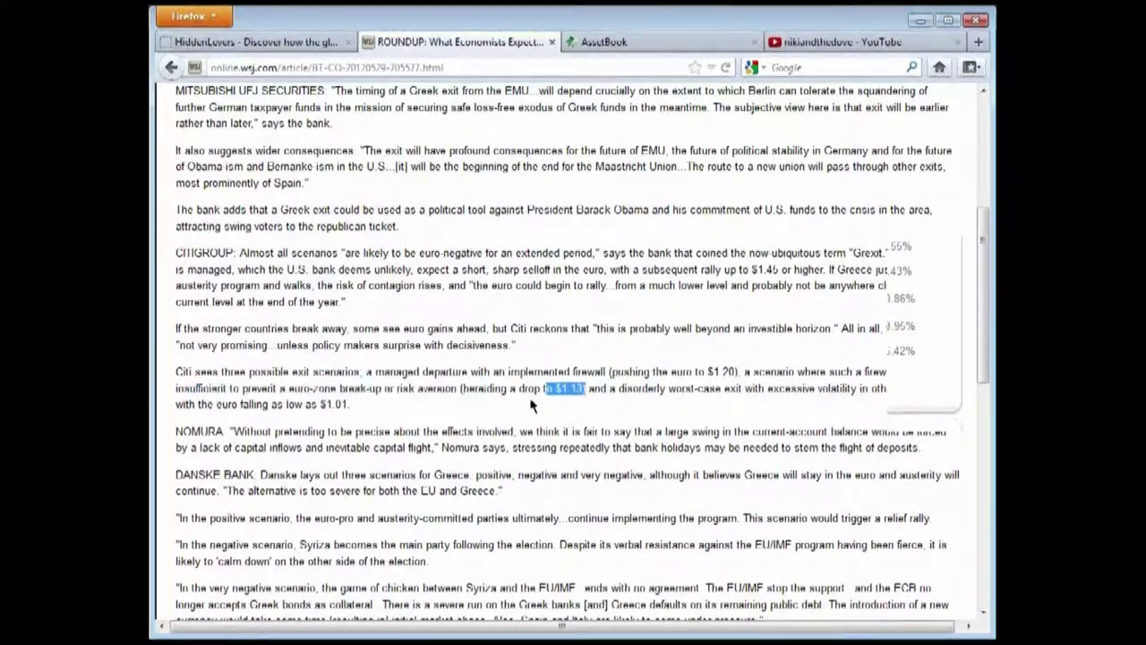
left_click_drag(358, 404, 215, 404)
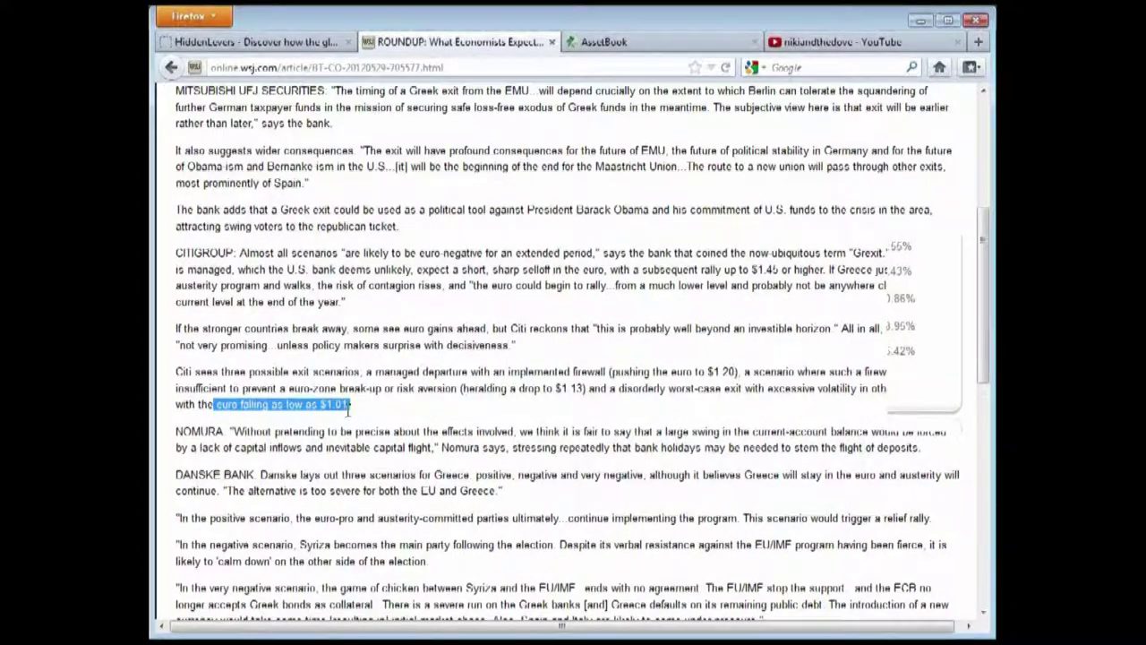
left_click(366, 413)
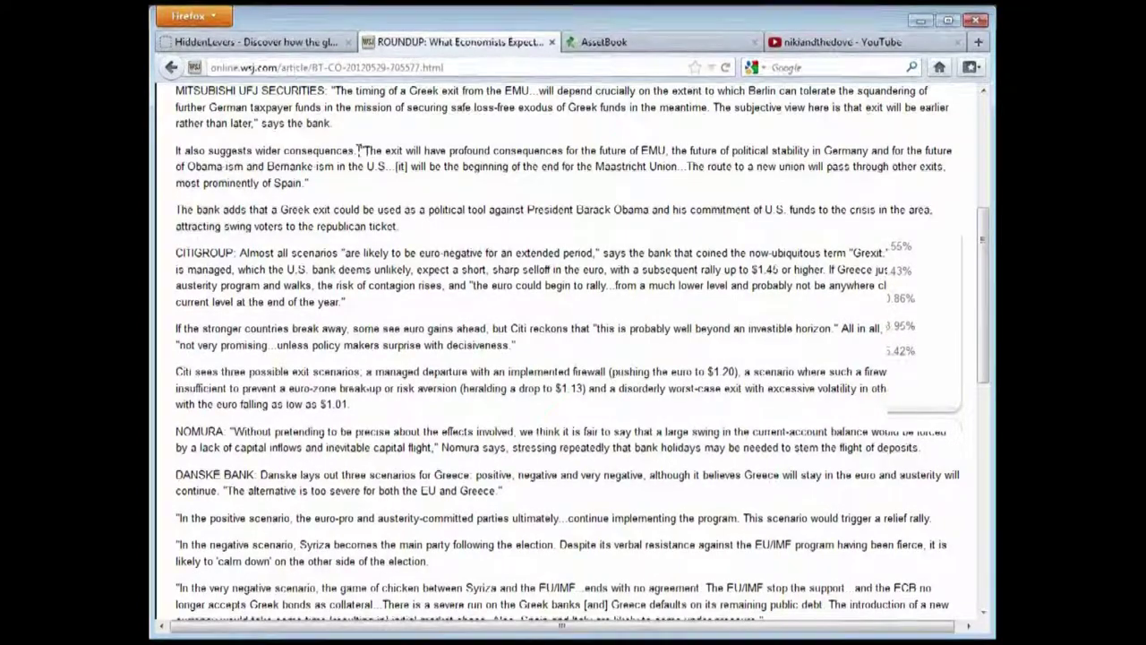
left_click(286, 45)
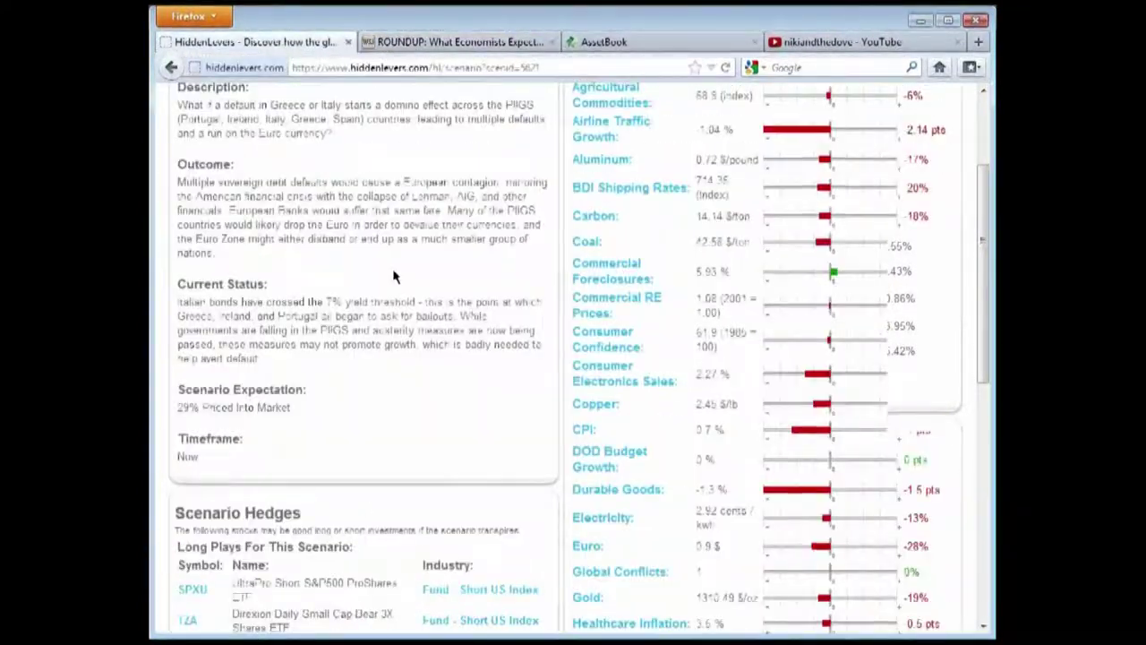
Choose Decision Investments Model as the portfolio and submit to run Euro Zone Collapse
scroll(377, 370, "up", 4)
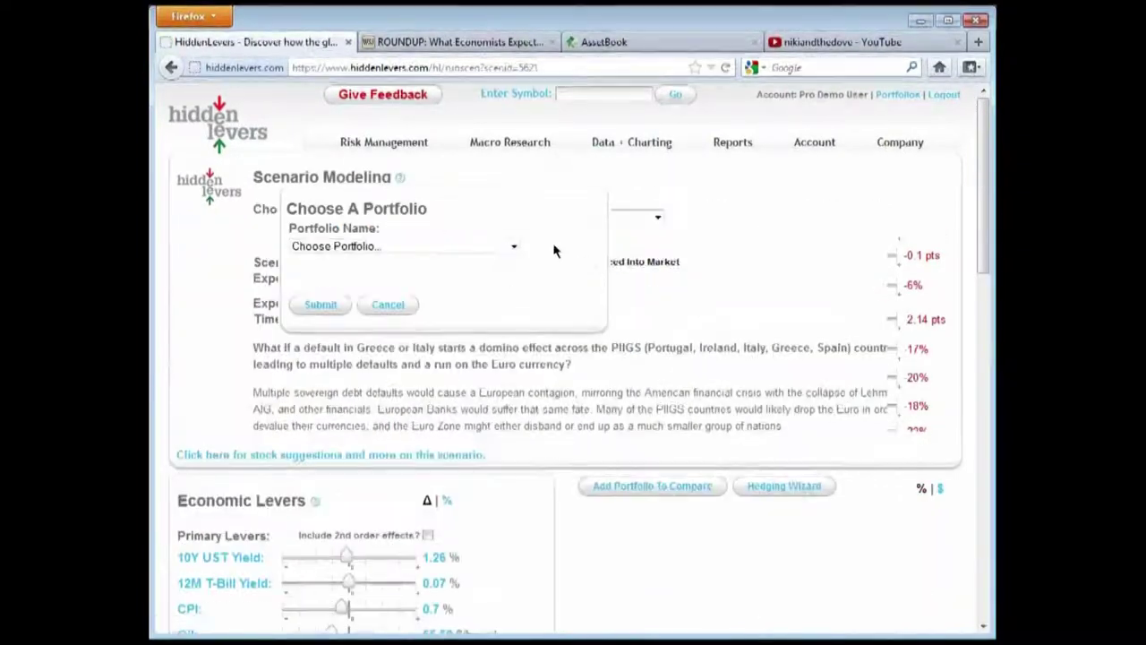
left_click(507, 247)
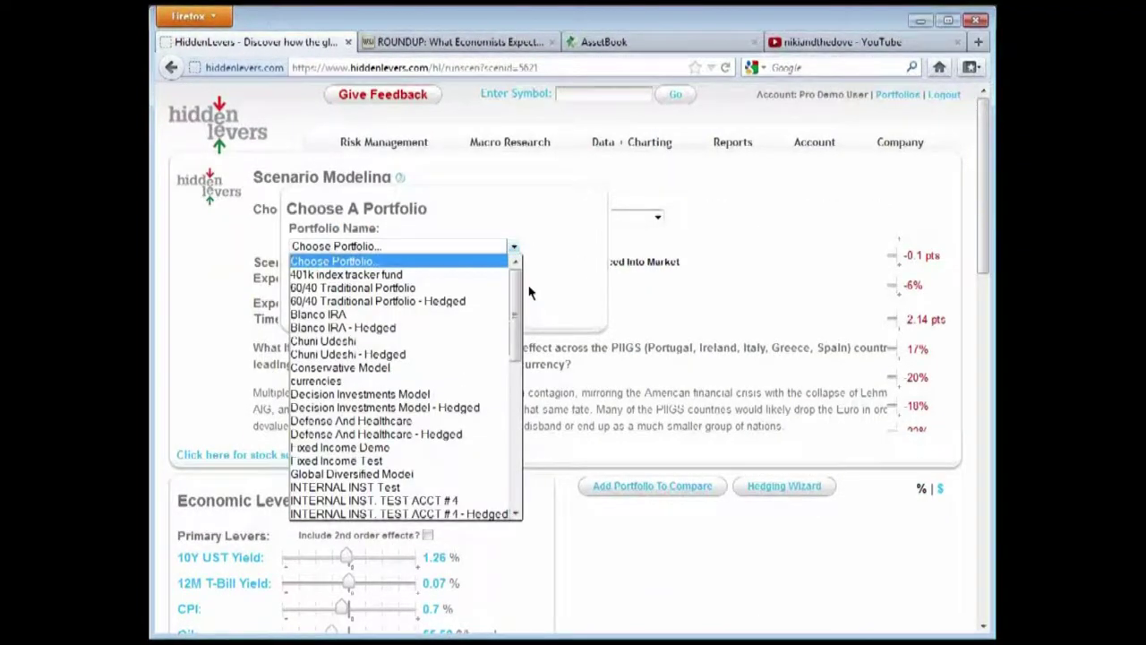
mouse_move(518, 293)
left_mouse_down()
mouse_move(518, 334)
mouse_move(516, 315)
left_mouse_up()
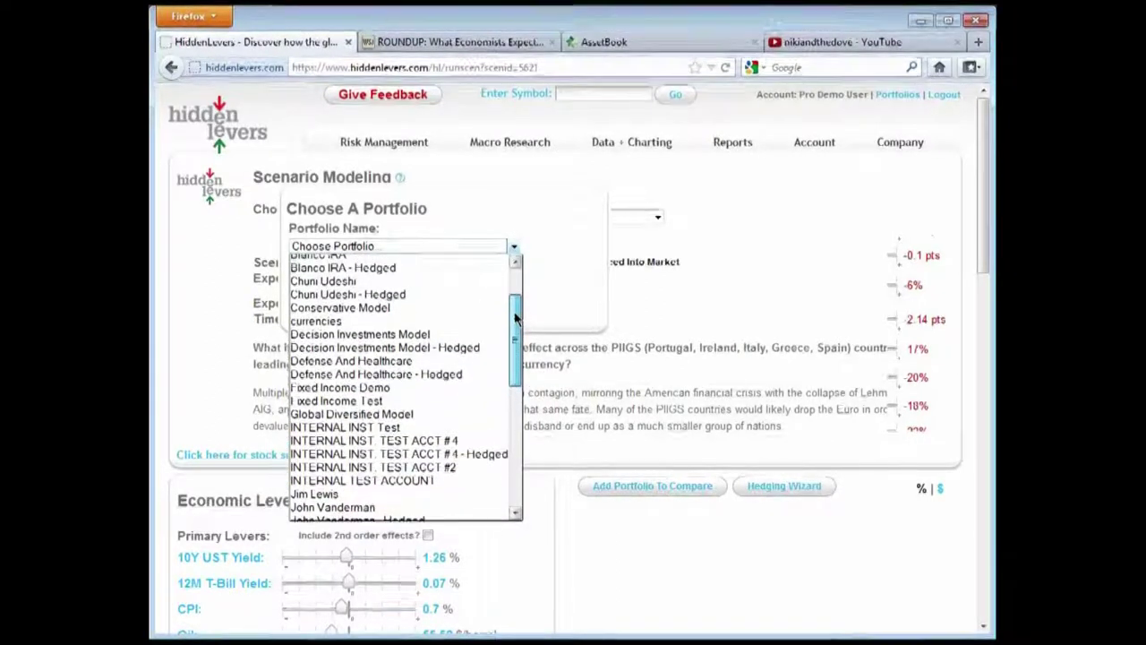
left_click(416, 334)
left_click(321, 304)
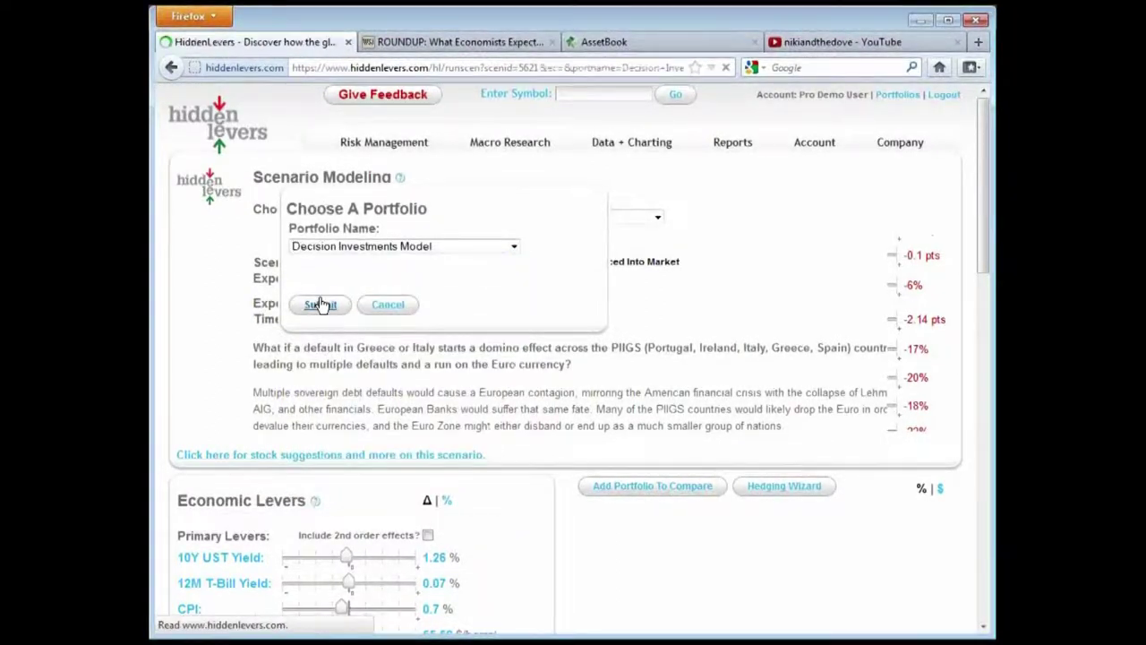
scroll(531, 230, "down", 7)
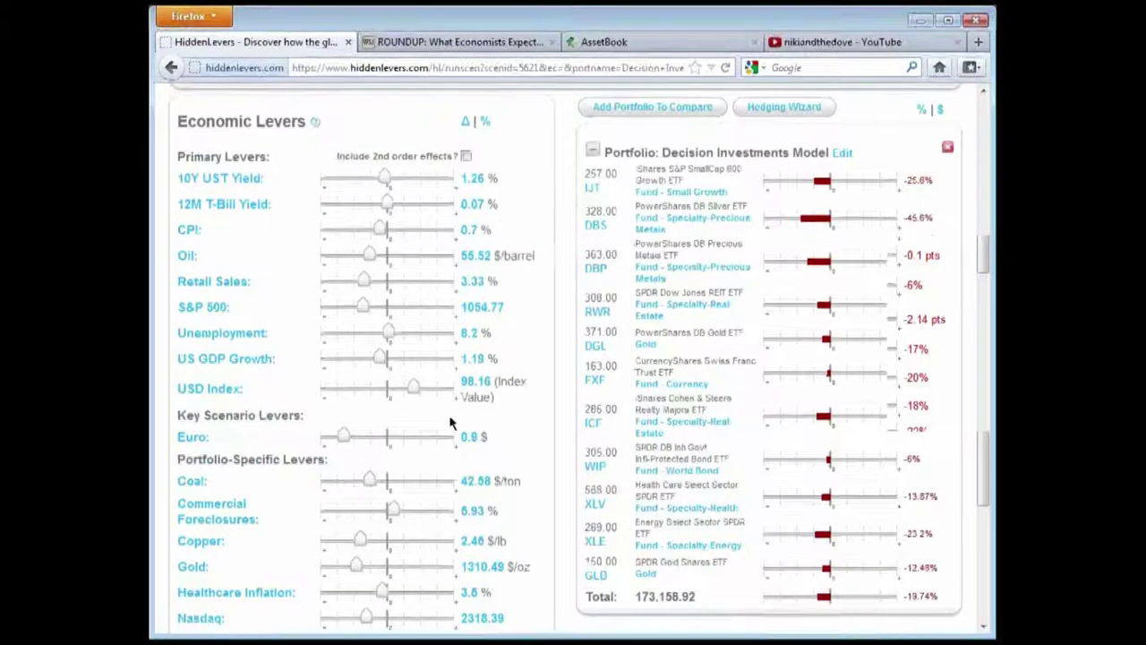
scroll(453, 416, "down", 2)
scroll(627, 493, "down", 3)
scroll(778, 570, "up", 3)
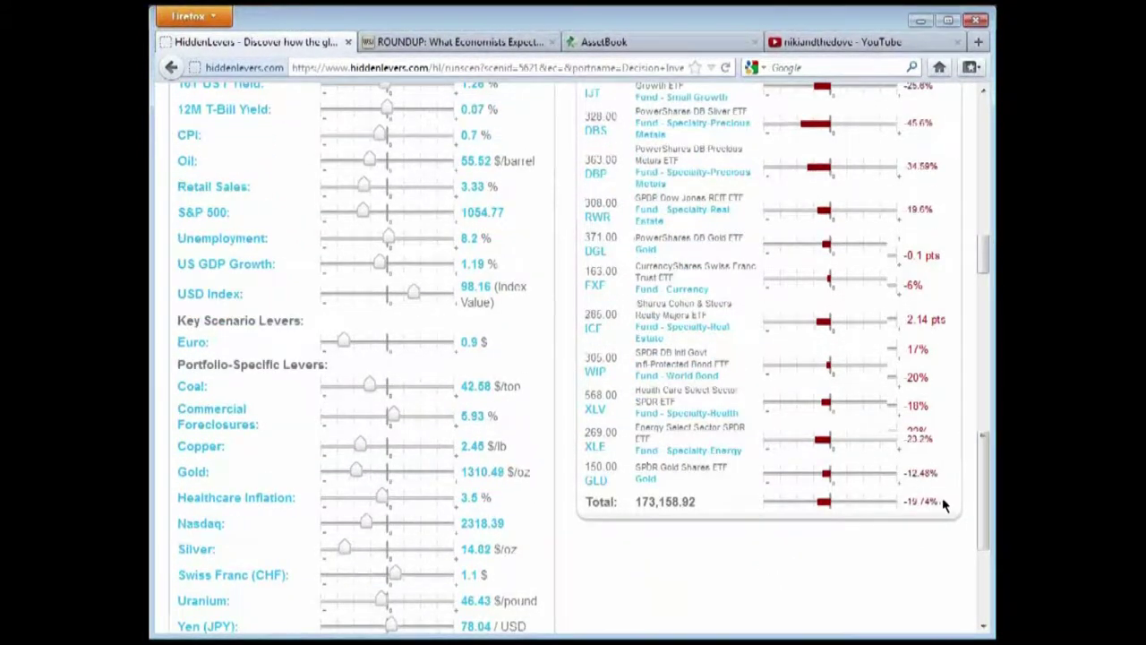
scroll(908, 513, "up", 4)
scroll(908, 513, "down", 2)
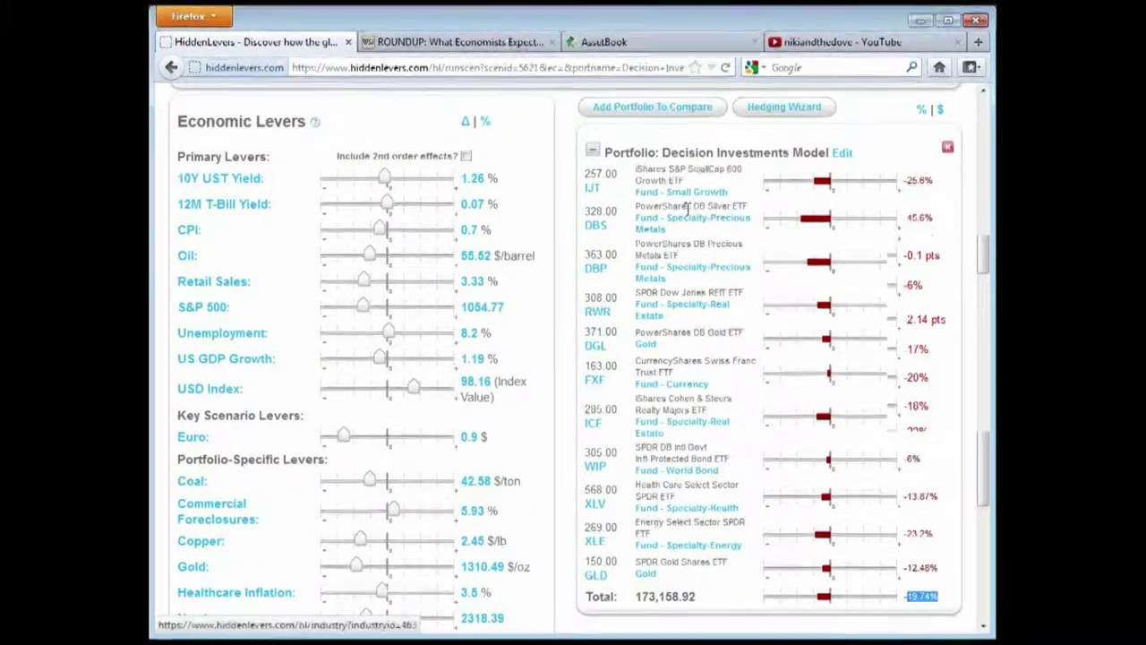
left_click_drag(686, 207, 754, 215)
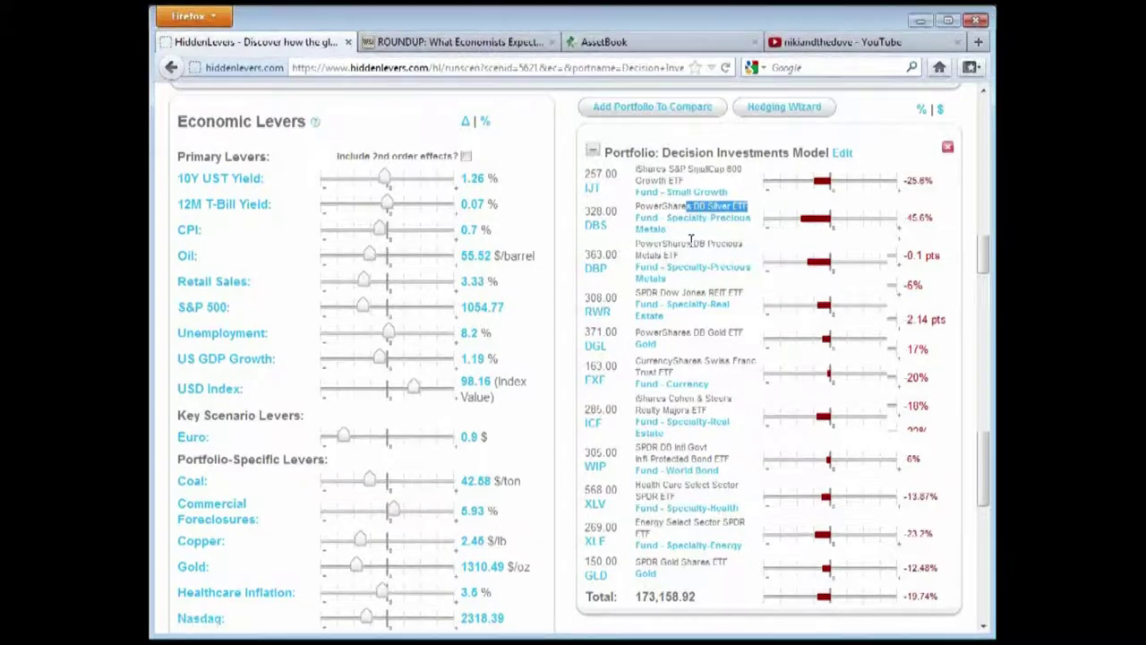
left_click_drag(690, 243, 752, 247)
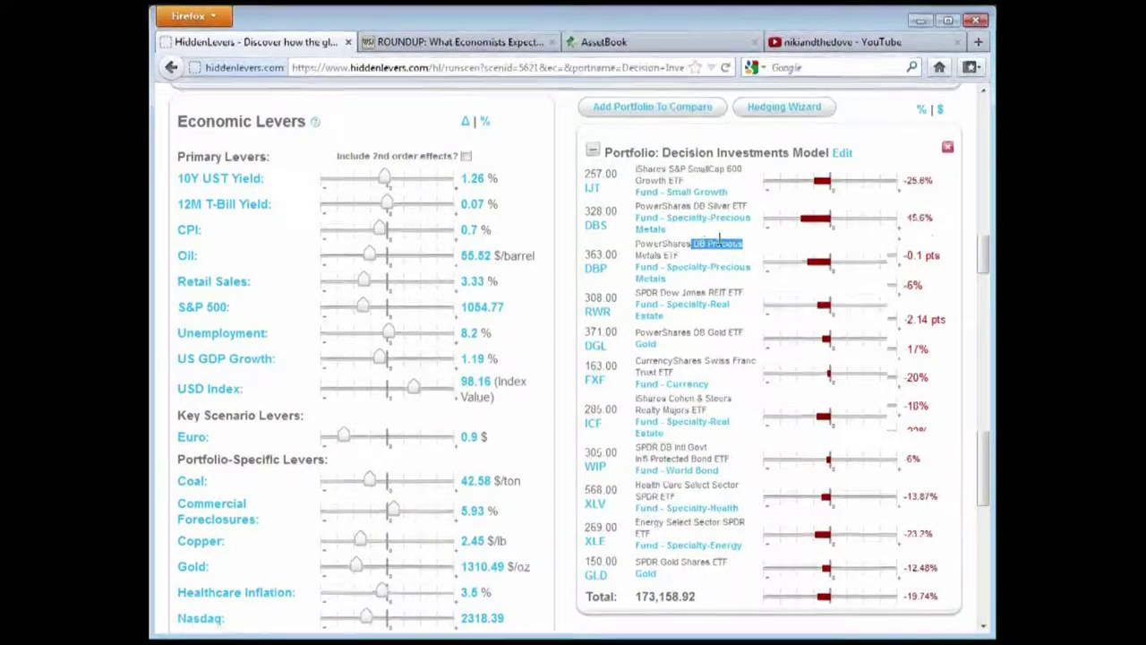
scroll(721, 264, "down", 2)
left_click_drag(687, 467, 729, 469)
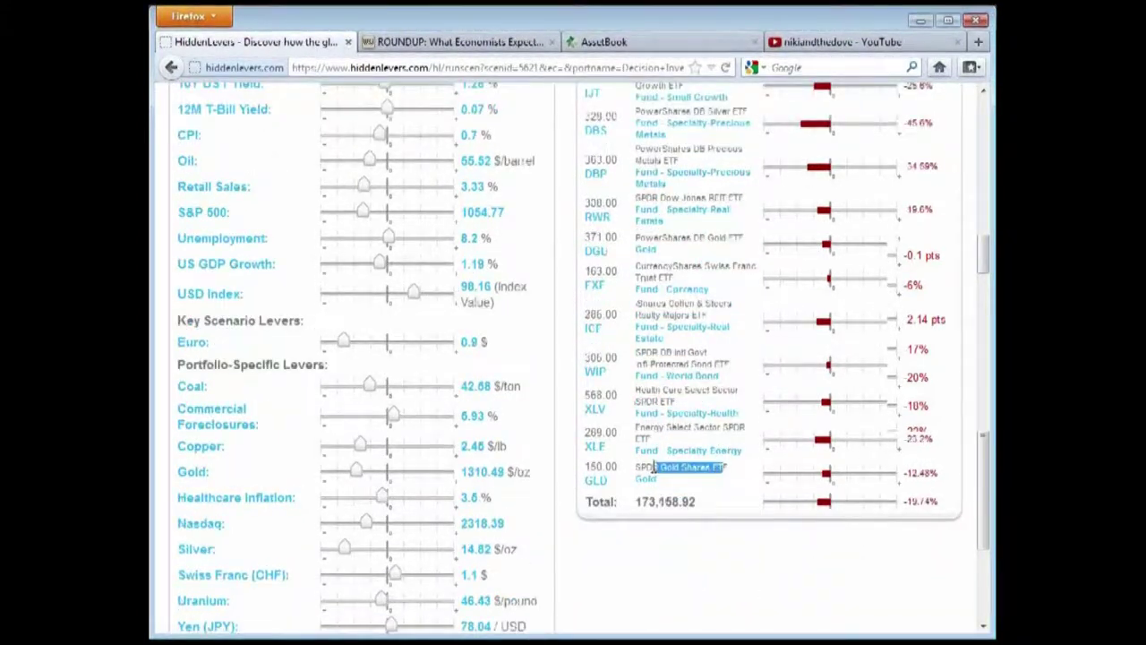
left_click(708, 461)
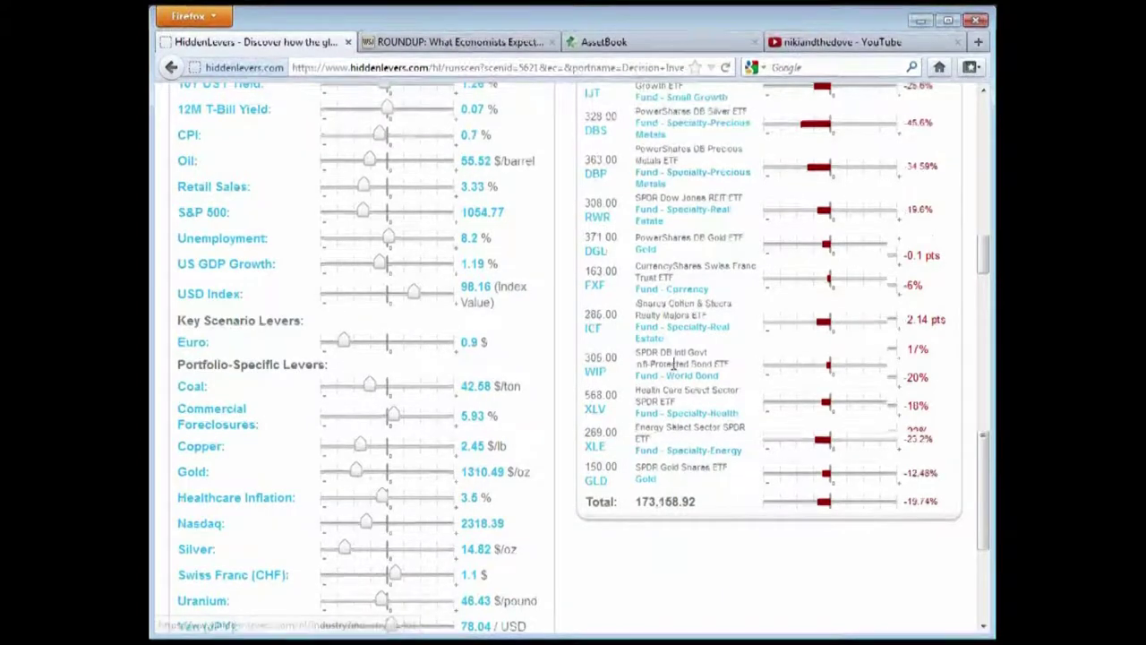
scroll(751, 534, "up", 2)
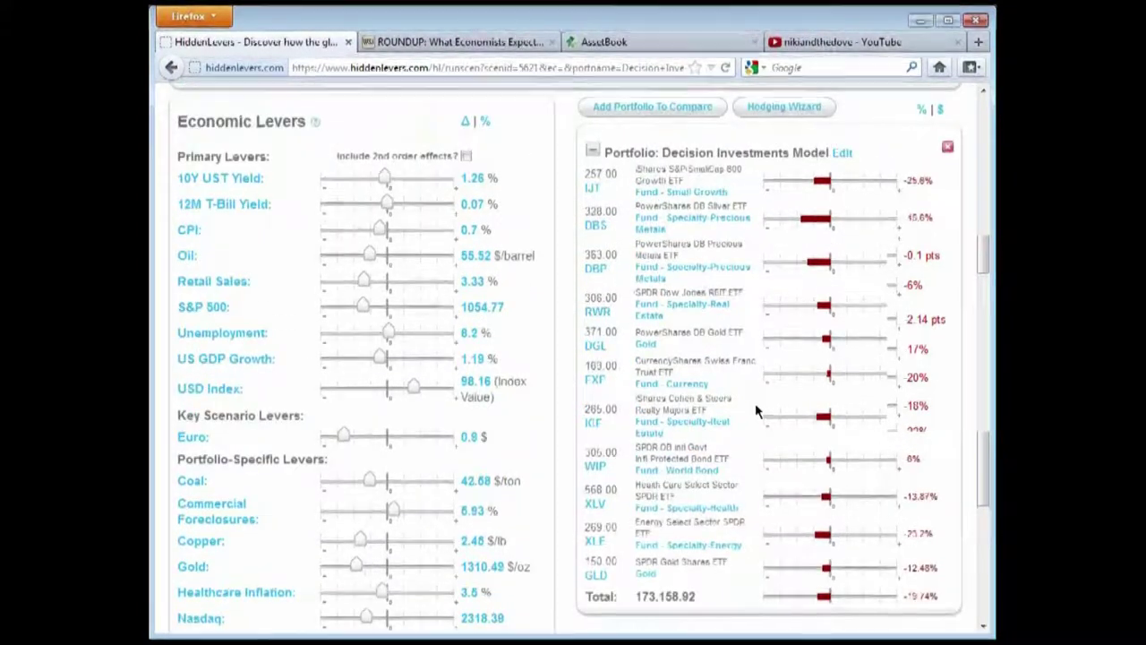
scroll(755, 402, "down", 2)
scroll(752, 420, "up", 2)
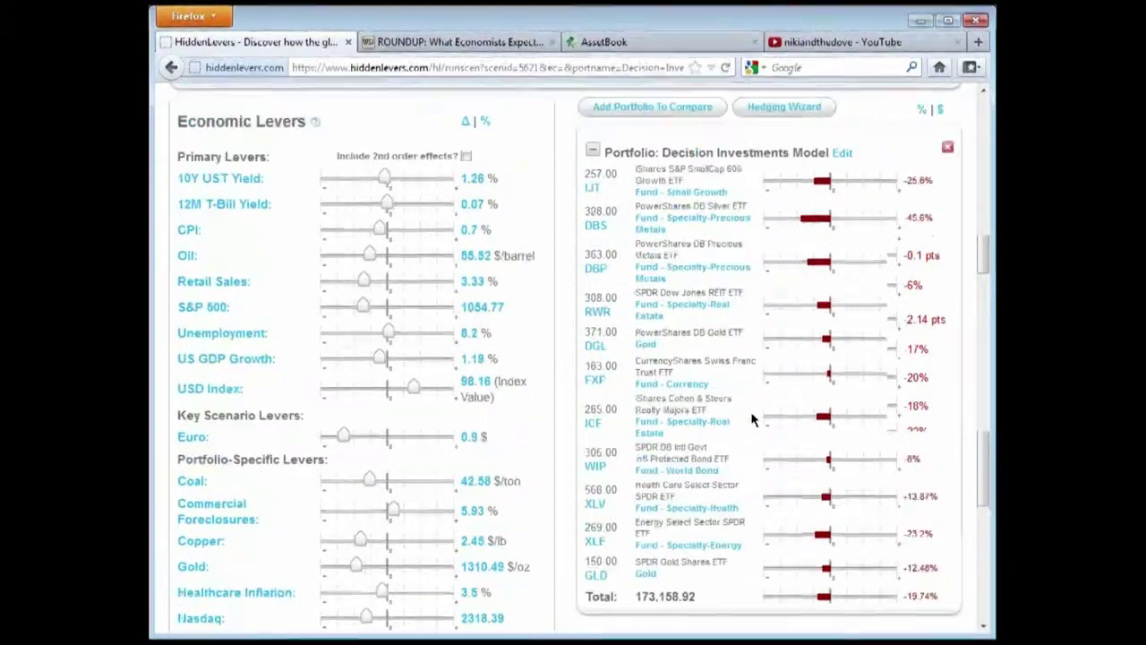
left_click_drag(943, 596, 904, 598)
left_click(917, 581)
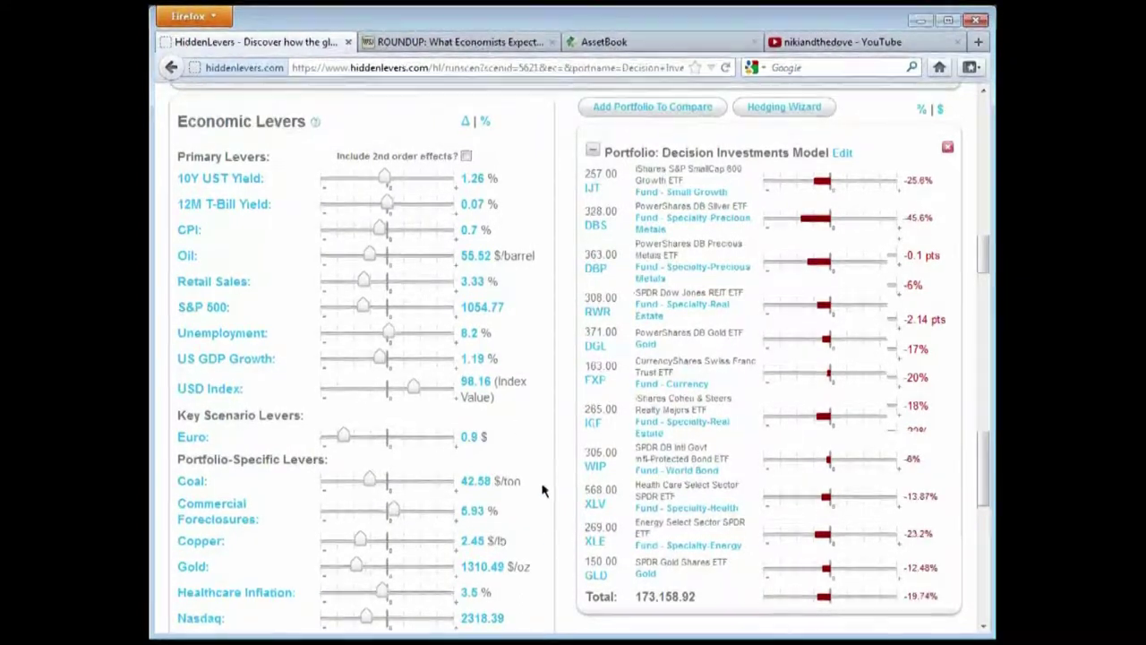
scroll(551, 520, "down", 3)
scroll(557, 488, "up", 3)
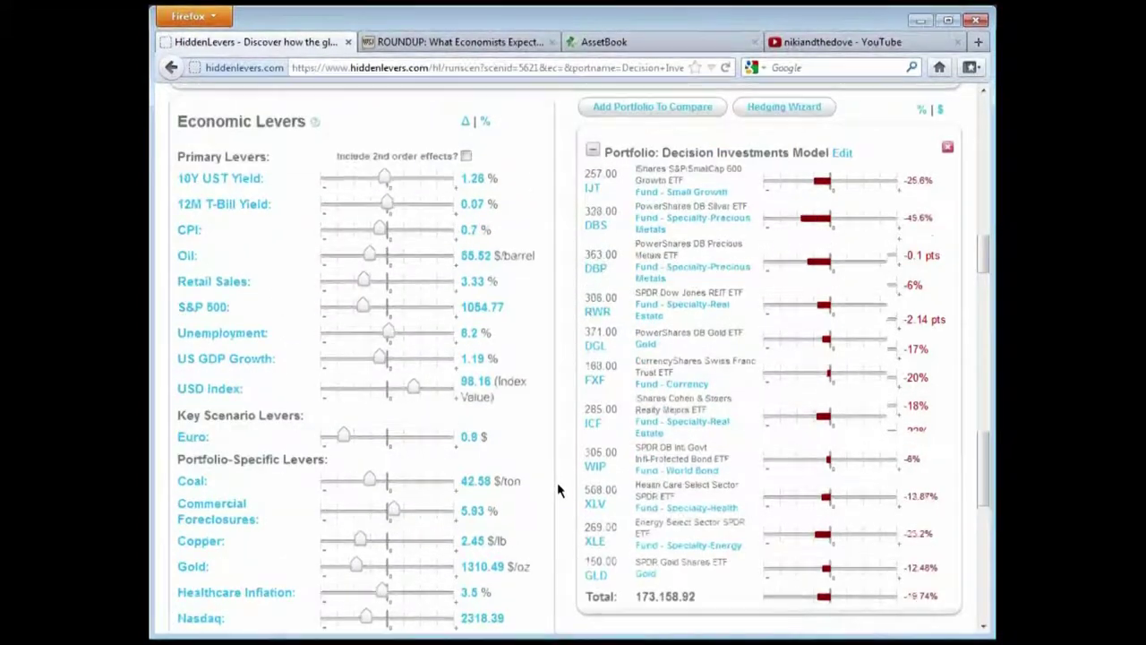
Enable 'Include 2nd order effects?' for the scenario levers
left_click(466, 157)
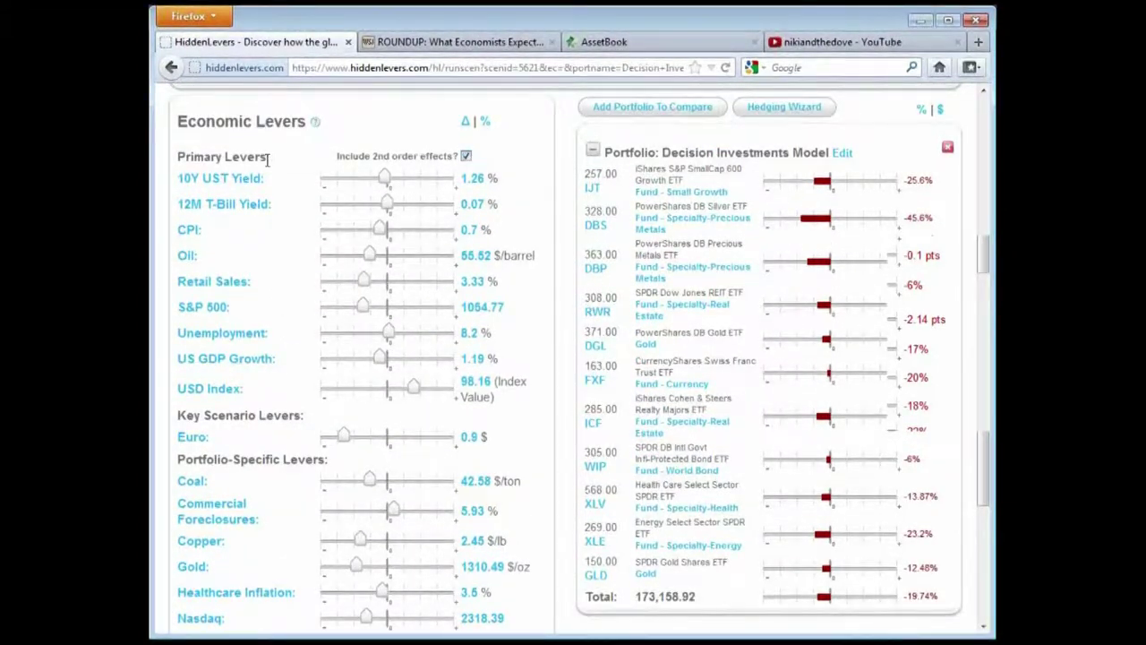
left_click(466, 158)
left_click(466, 158)
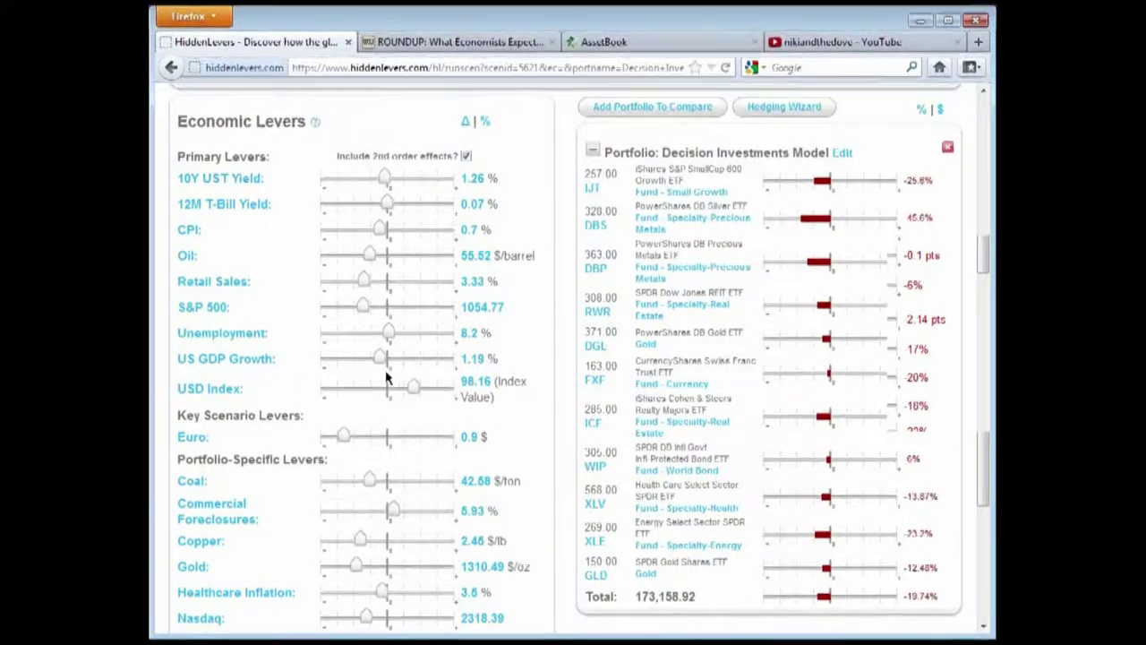
scroll(395, 369, "down", 2)
scroll(343, 388, "up", 2)
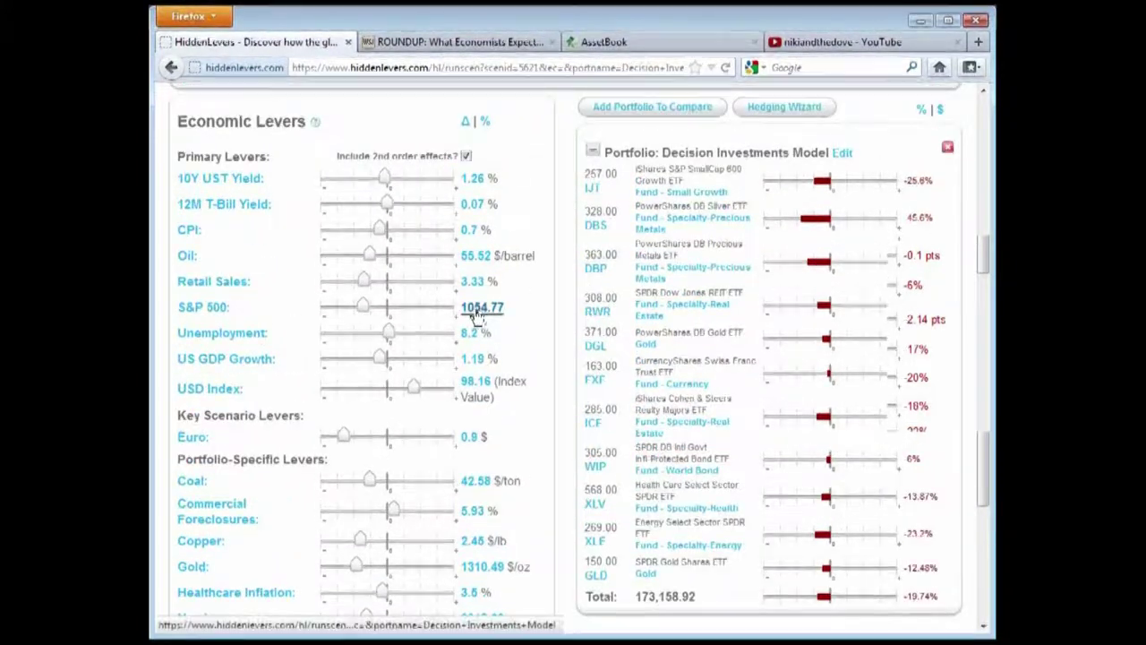
Check the S&P 500 price chart, then lower the S&P 500 lever to 794.02
left_click(215, 311)
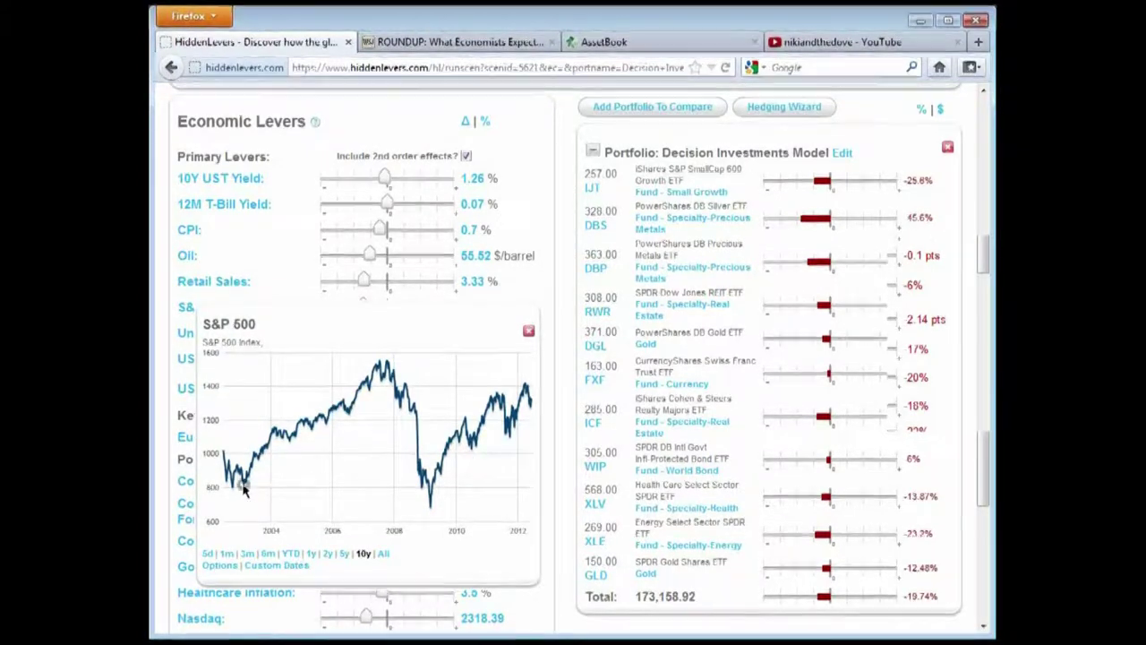
mouse_move(236, 491)
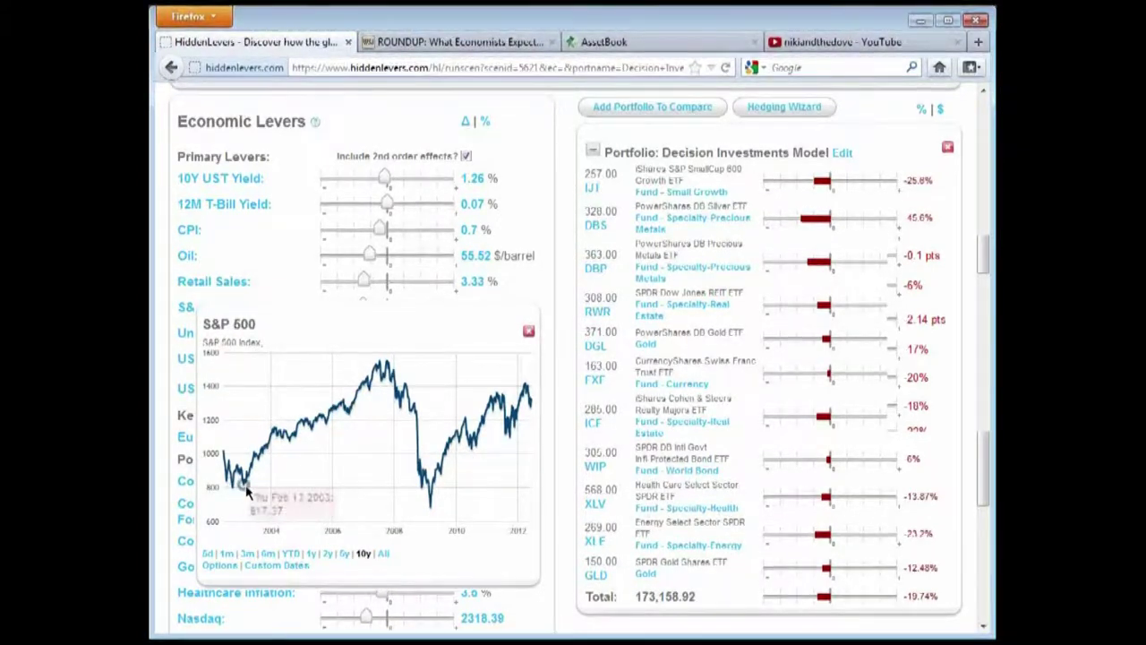
left_click(529, 331)
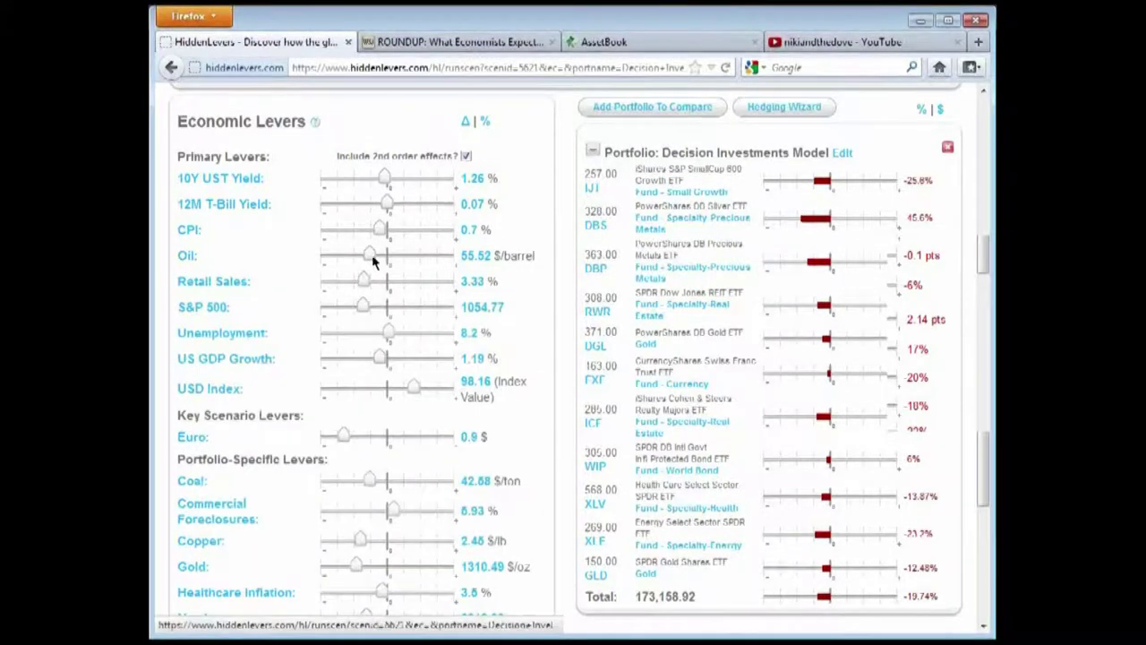
left_click_drag(365, 308, 337, 308)
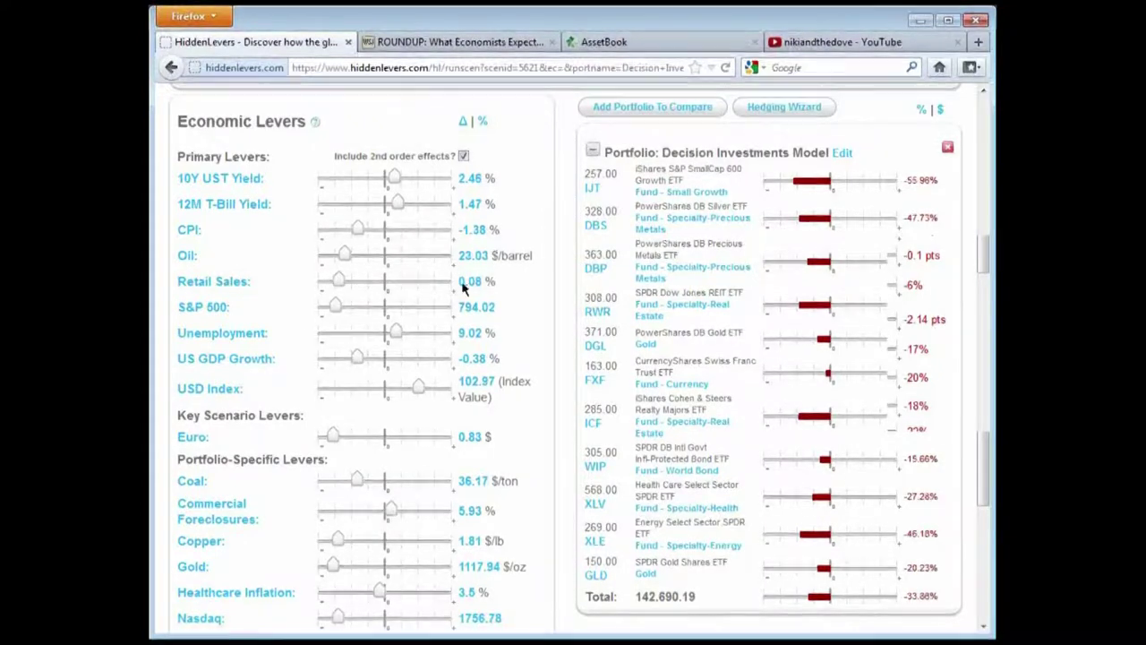
scroll(367, 439, "down", 2)
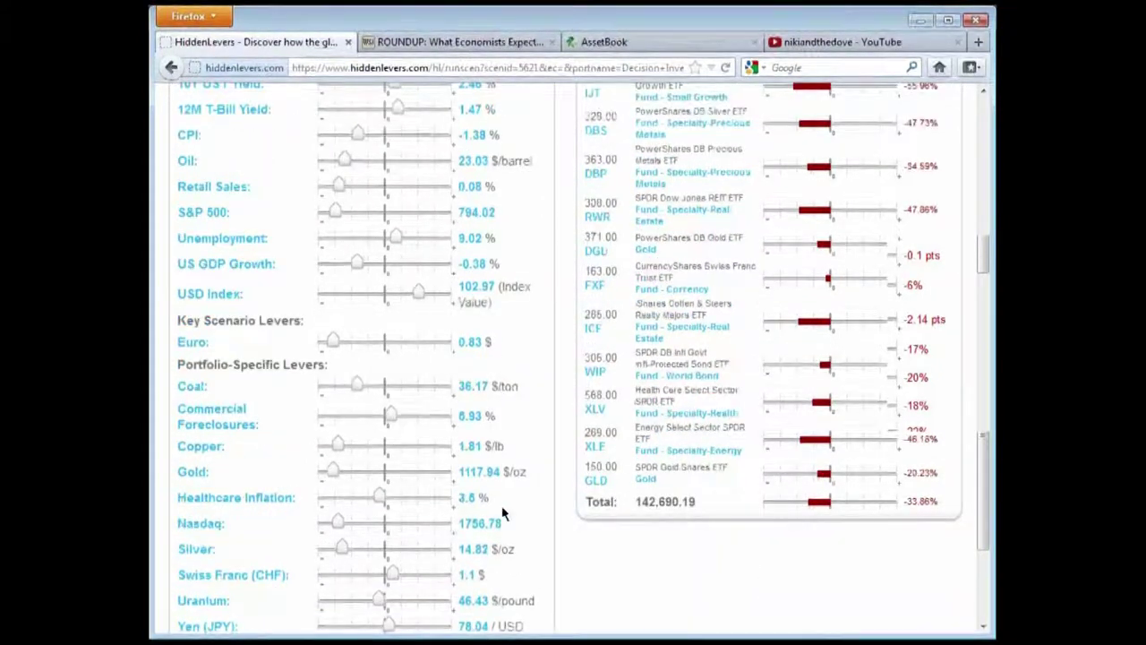
scroll(506, 504, "up", 2)
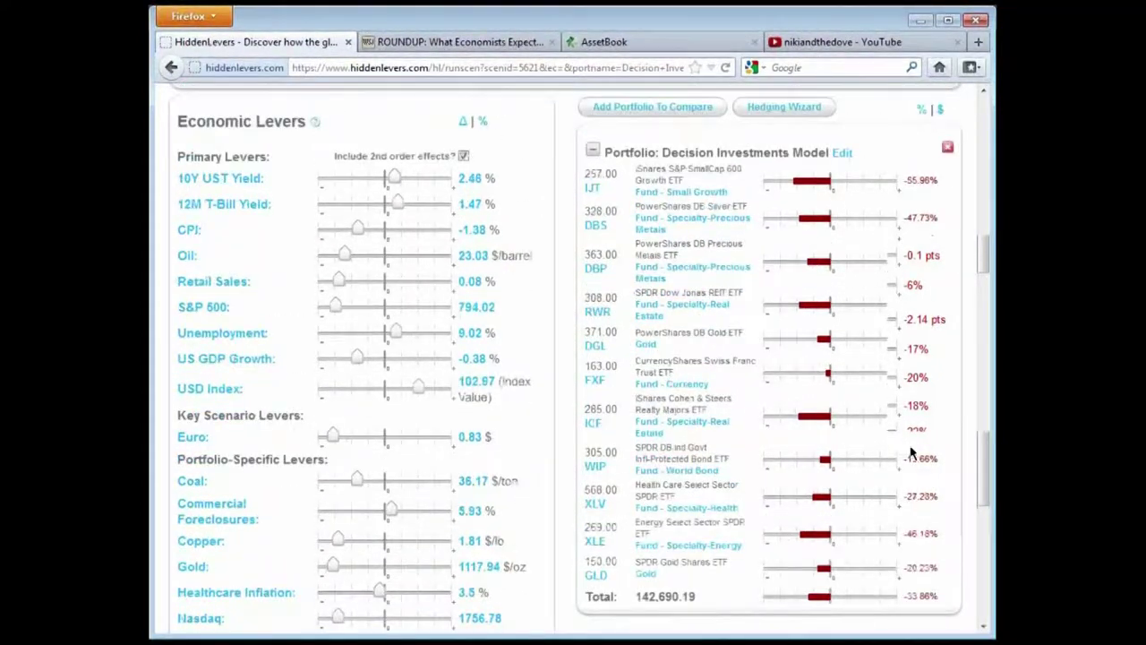
left_click_drag(940, 596, 905, 596)
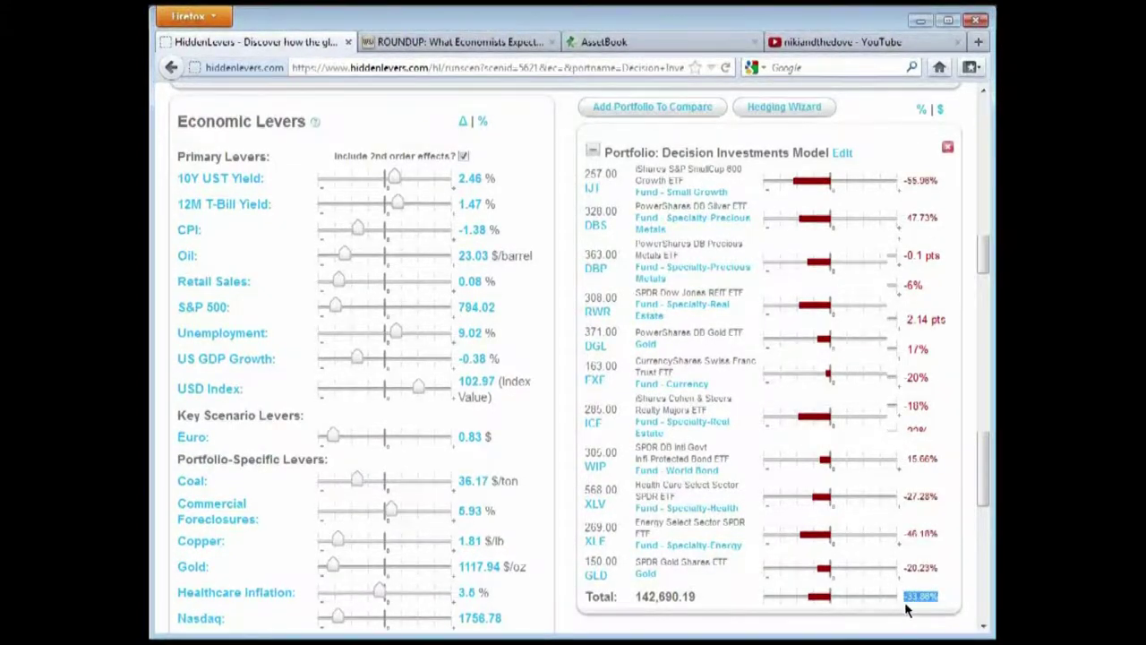
left_click(925, 603)
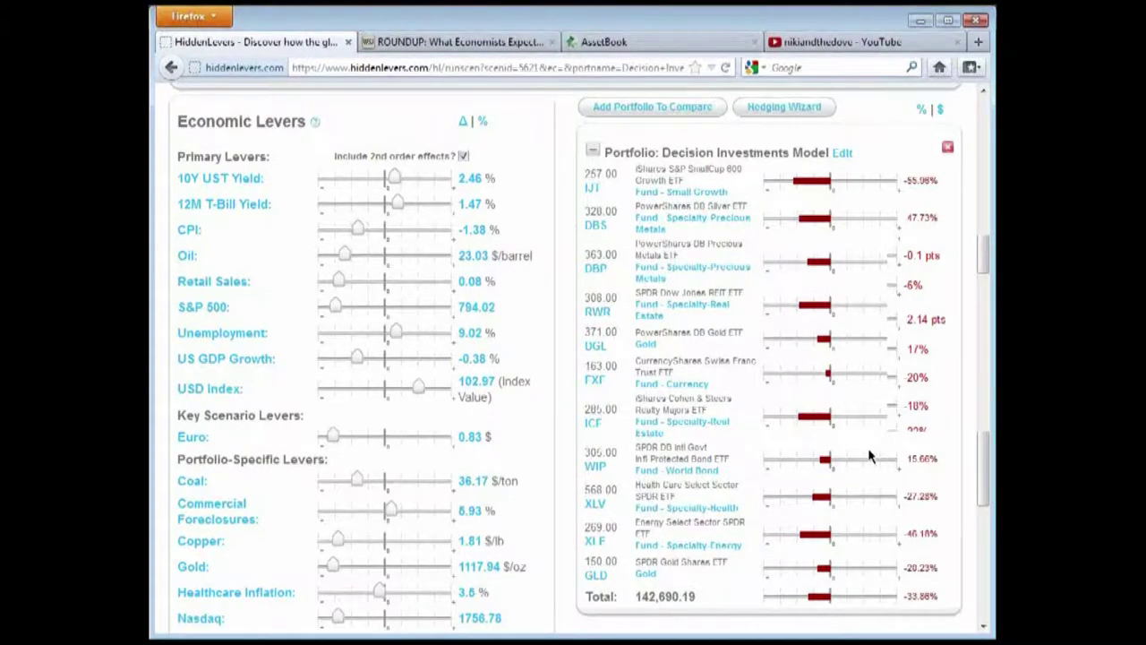
scroll(864, 449, "down", 2)
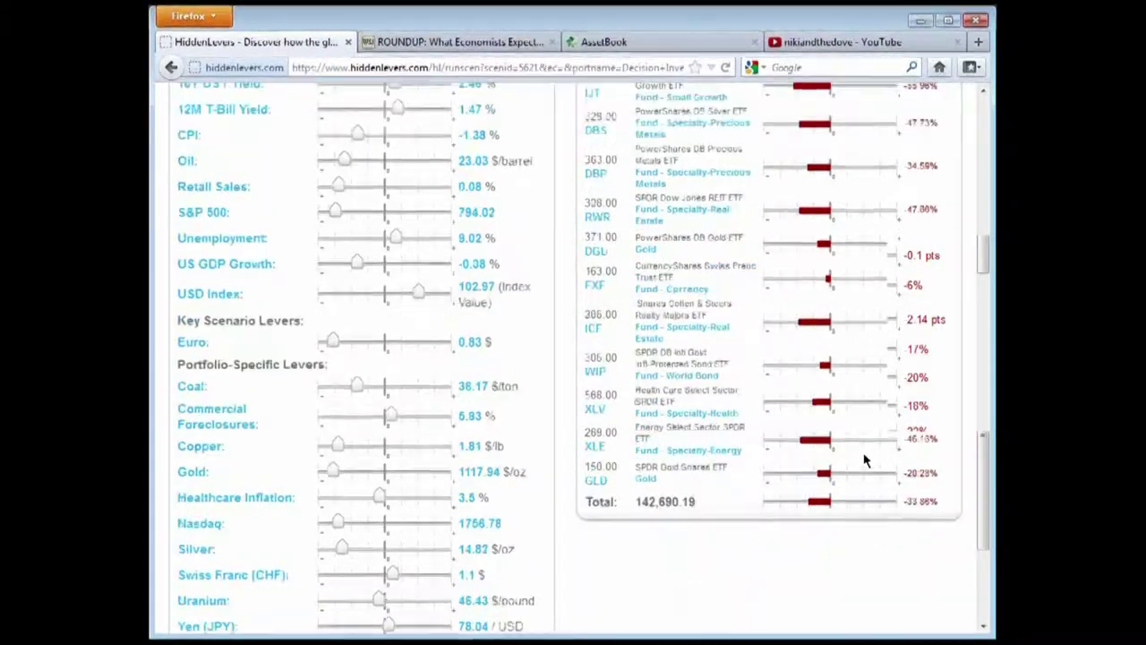
scroll(864, 448, "down", 2)
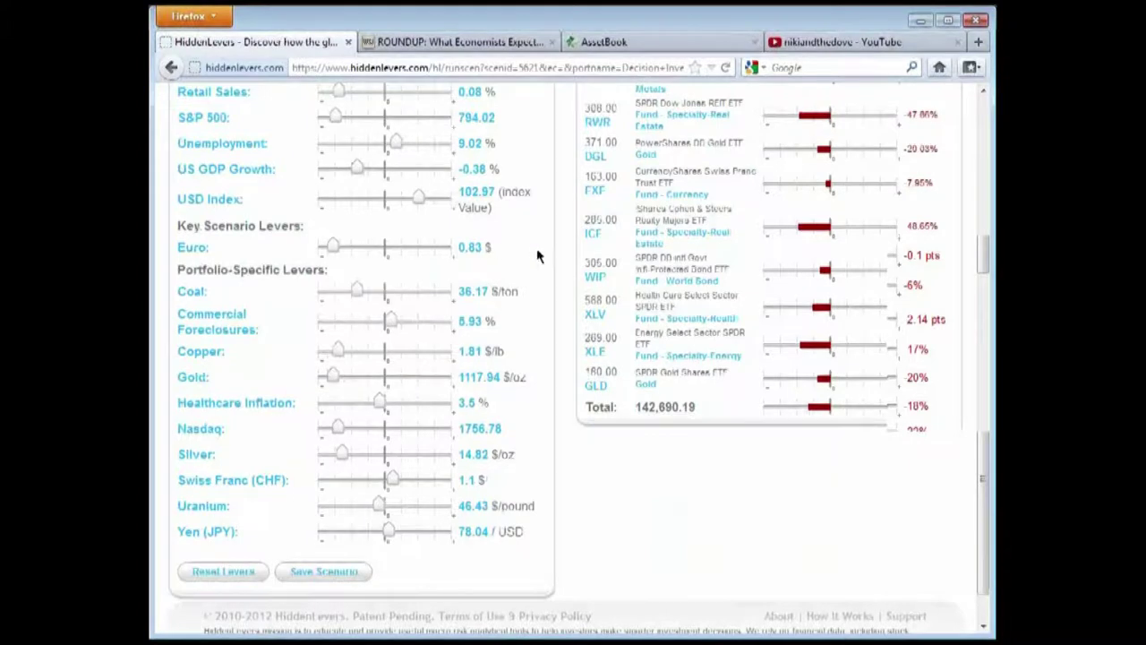
scroll(537, 253, "up", 2)
scroll(412, 349, "down", 3)
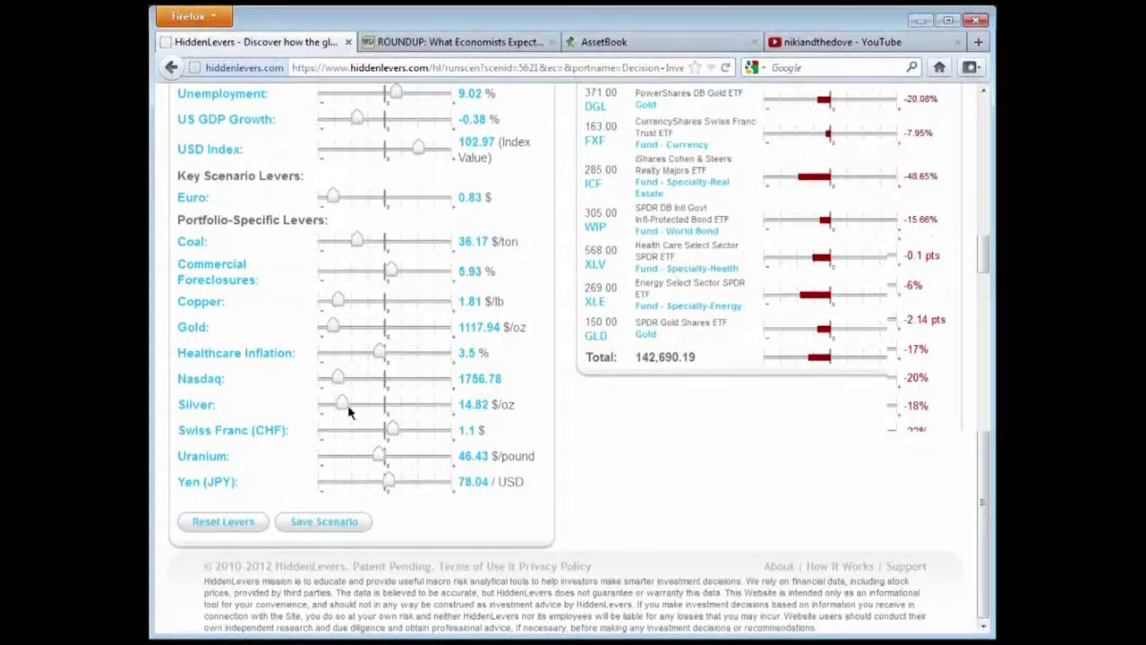
scroll(434, 367, "up", 8)
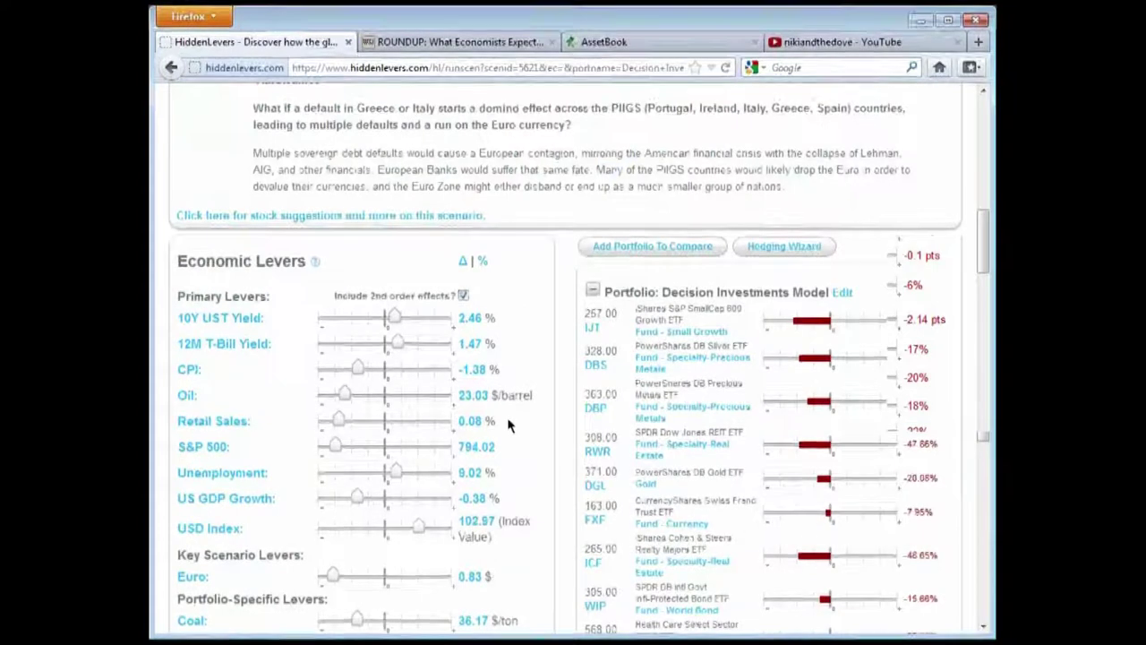
scroll(508, 420, "up", 2)
scroll(511, 410, "down", 6)
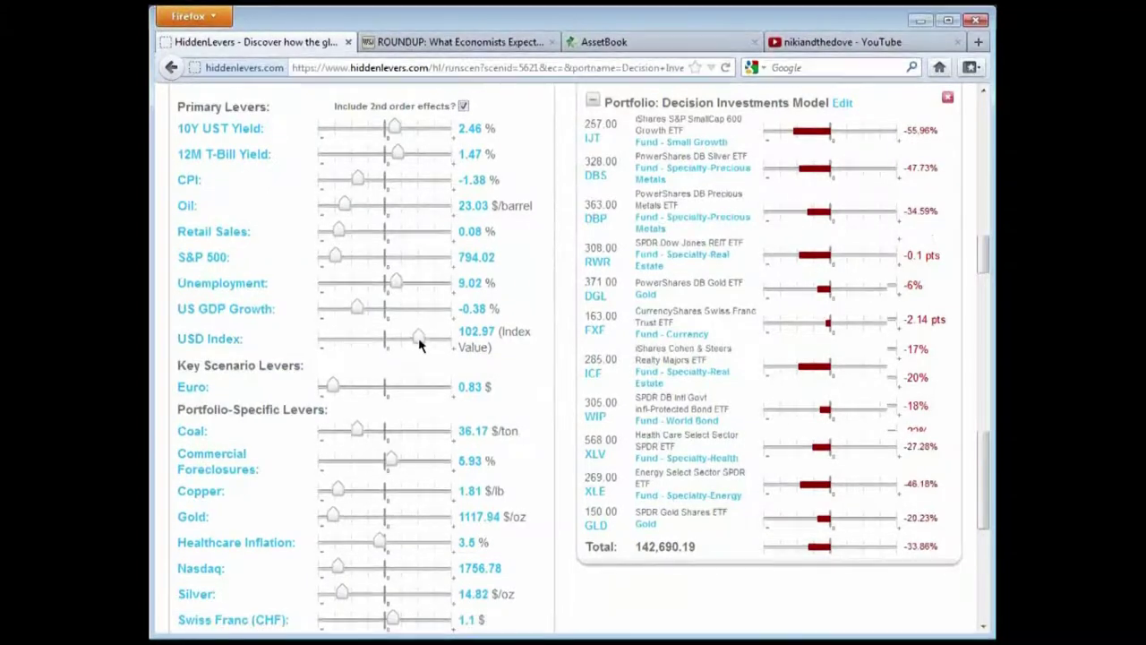
scroll(555, 466, "down", 4)
scroll(559, 470, "up", 2)
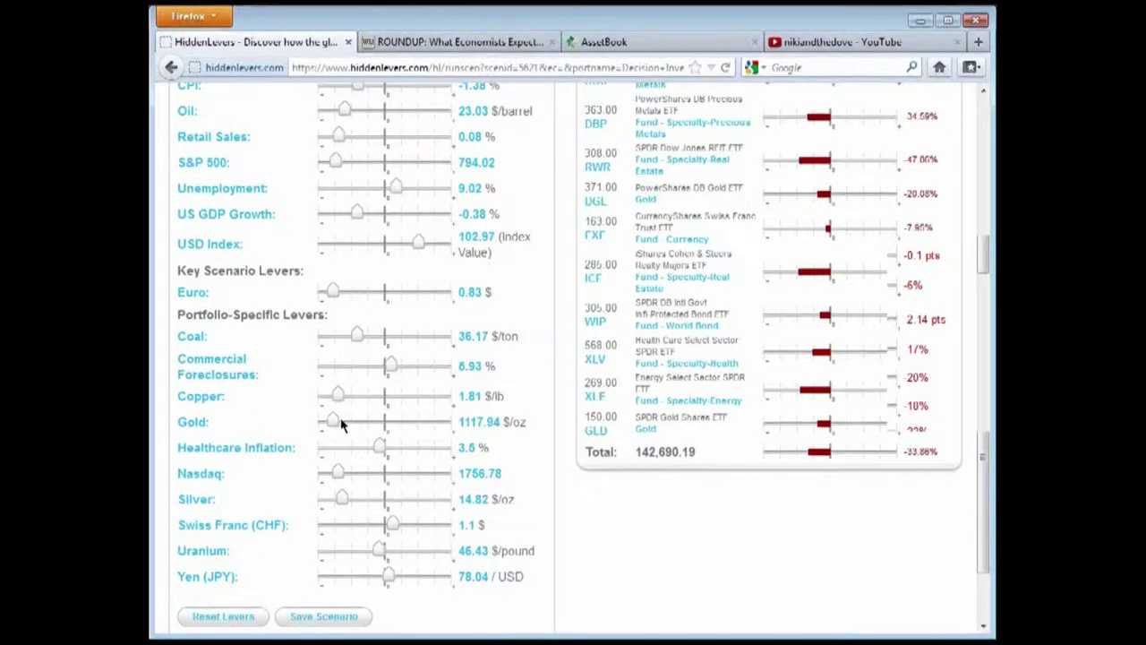
left_click_drag(341, 428, 427, 423)
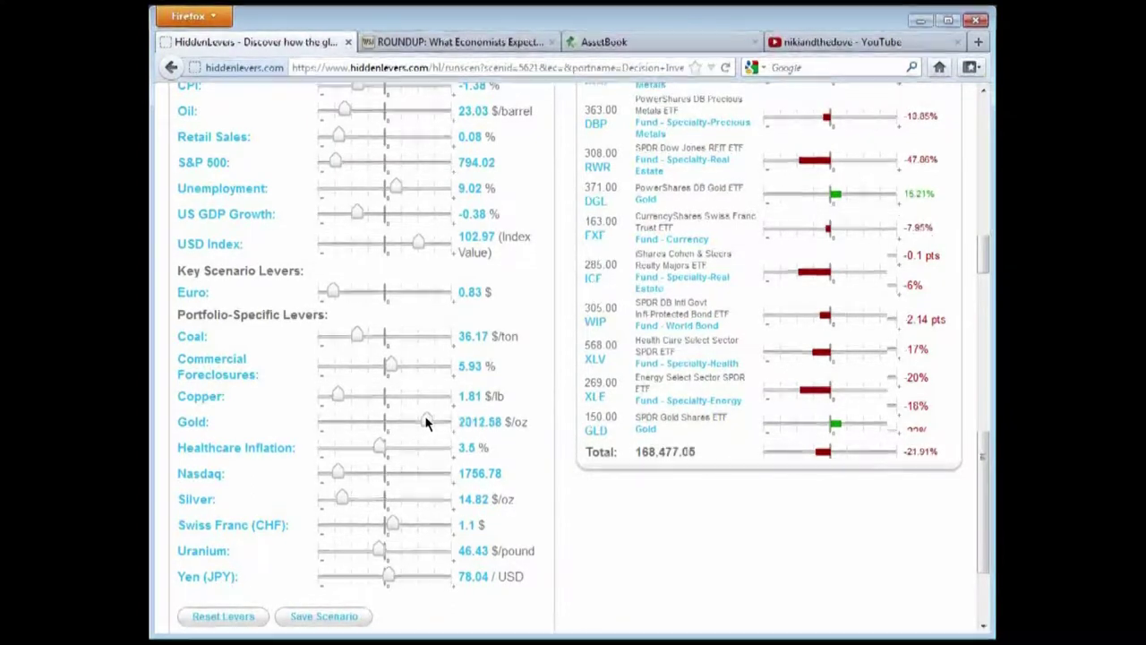
left_click(191, 507)
scroll(381, 448, "down", 2)
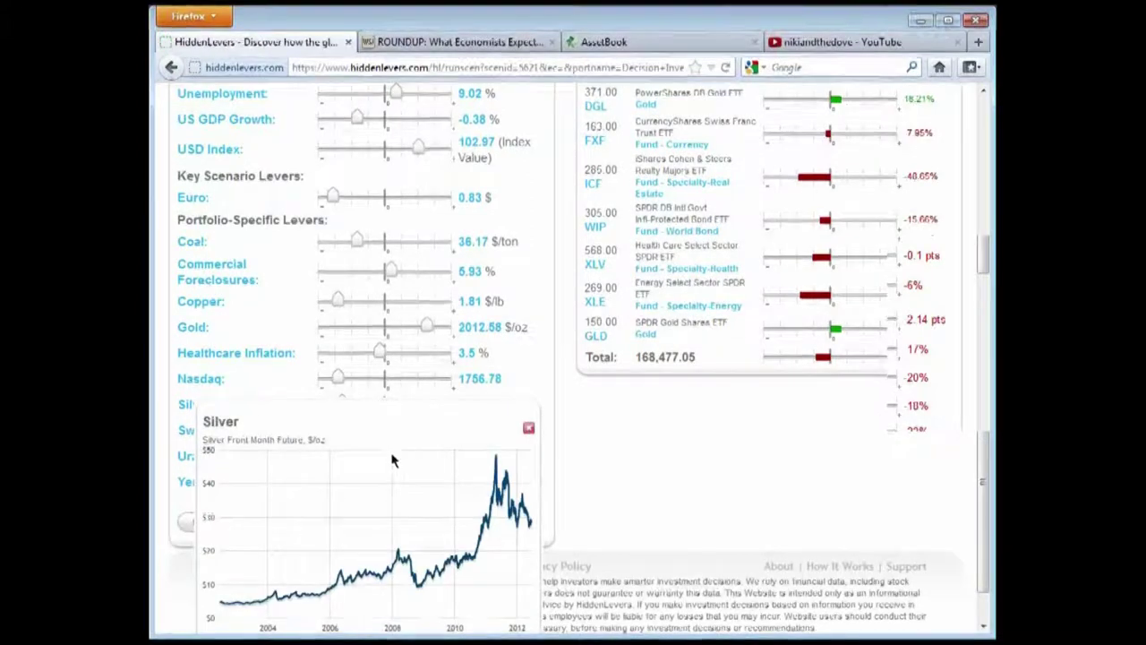
scroll(402, 504, "down", 1)
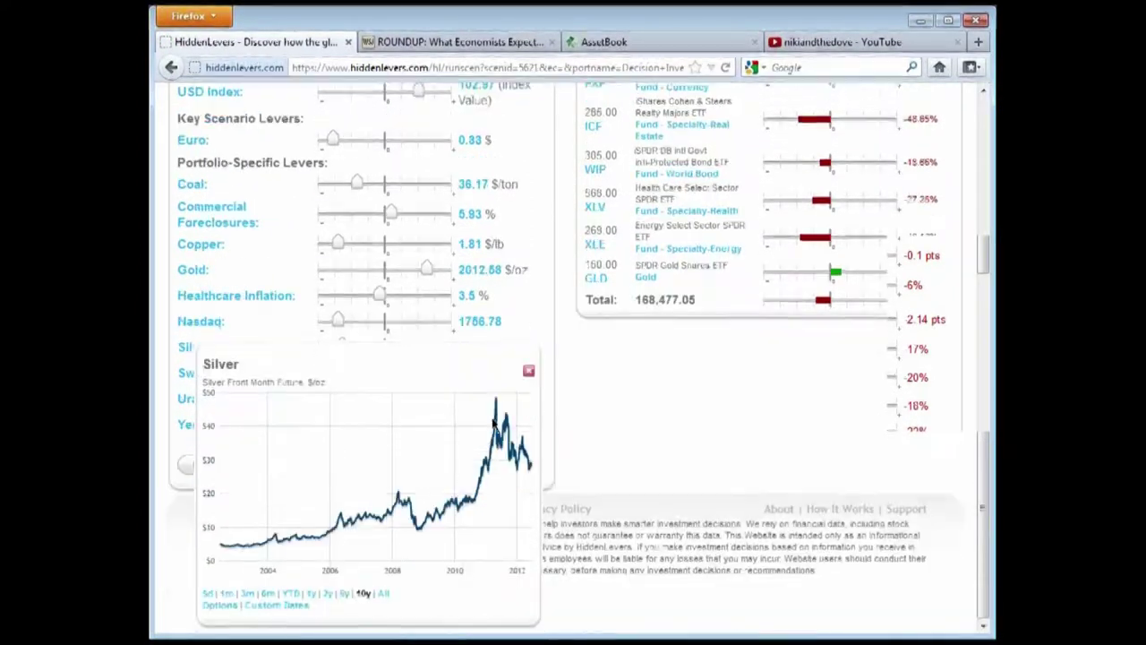
left_click(345, 595)
mouse_move(461, 400)
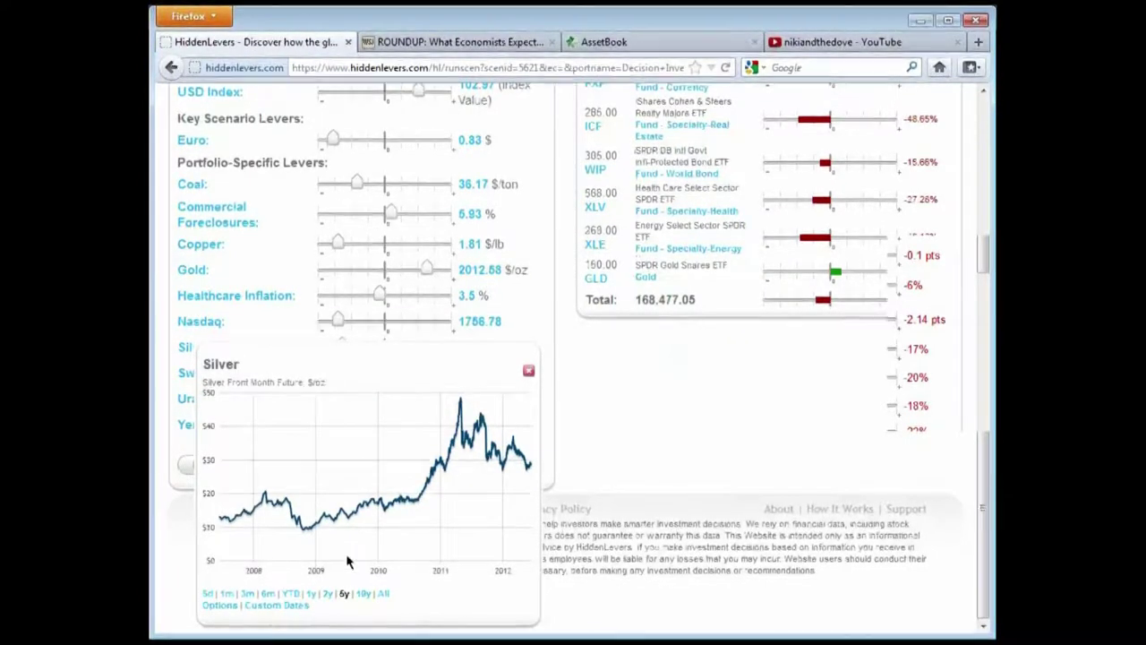
left_click(326, 595)
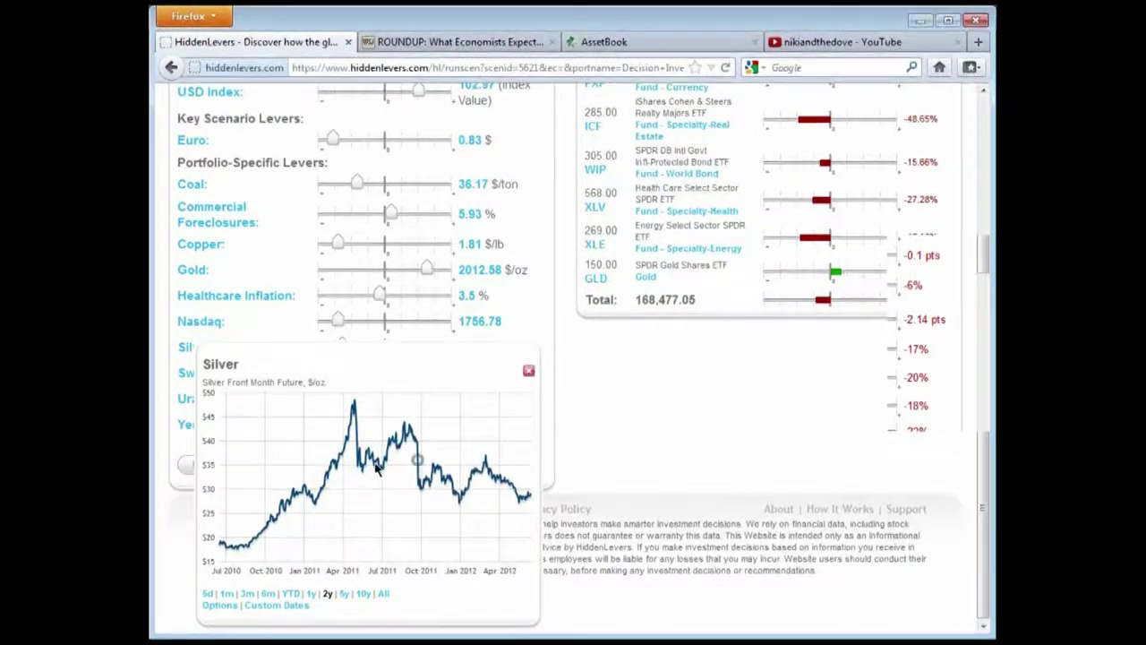
left_click(528, 370)
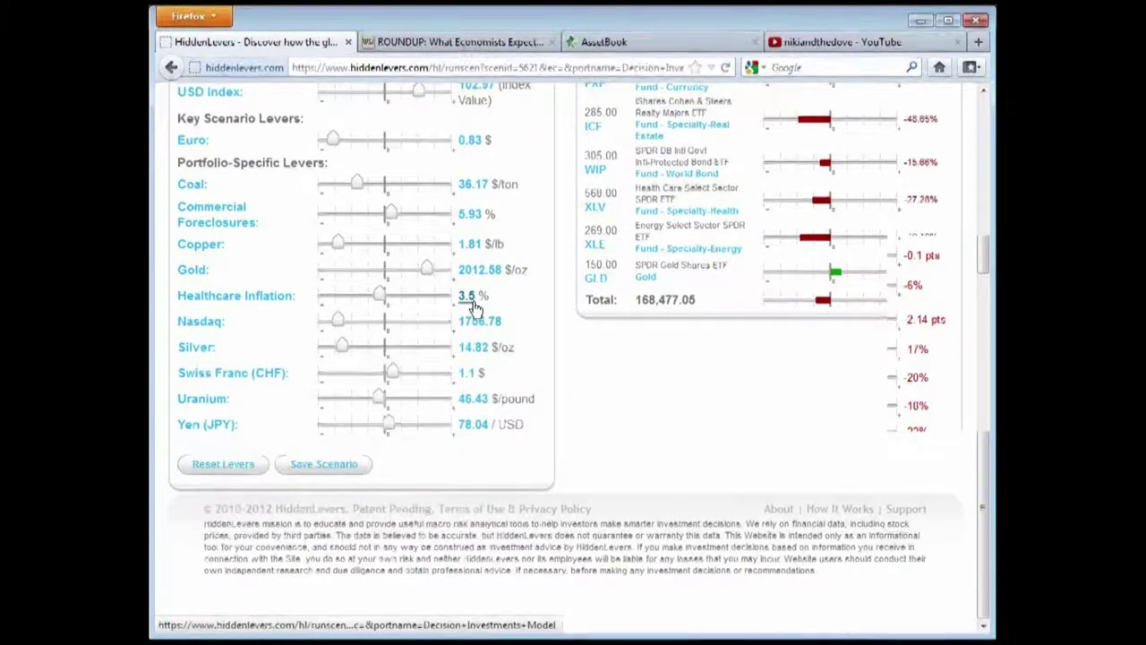
left_click(472, 347)
double_click(479, 344)
type("35")
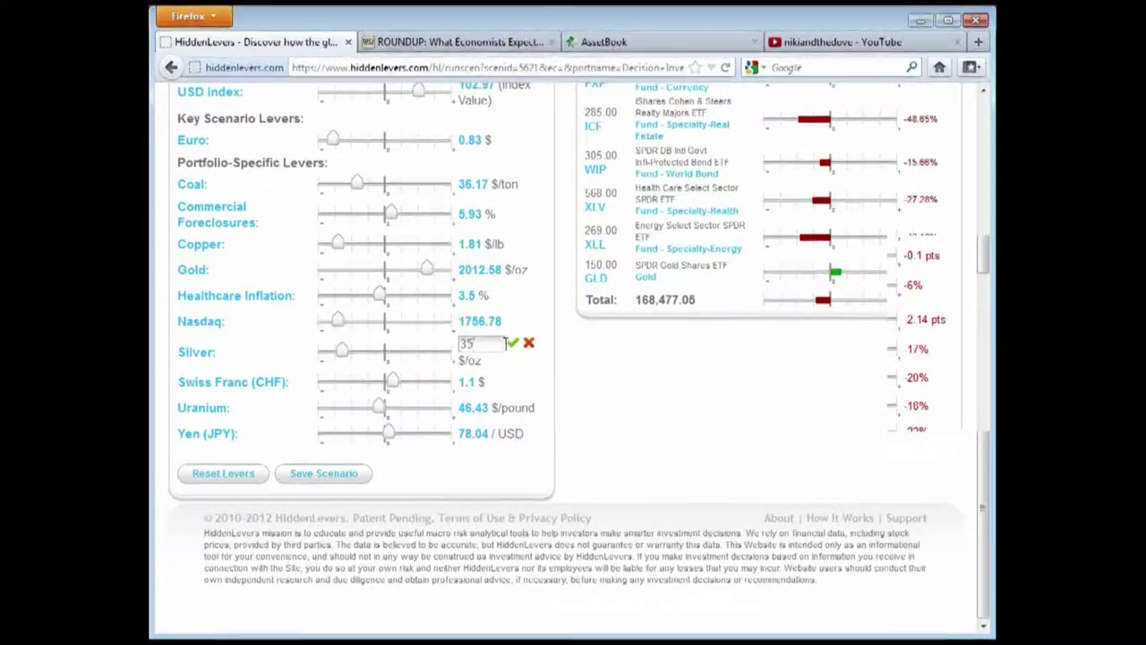
left_click(512, 342)
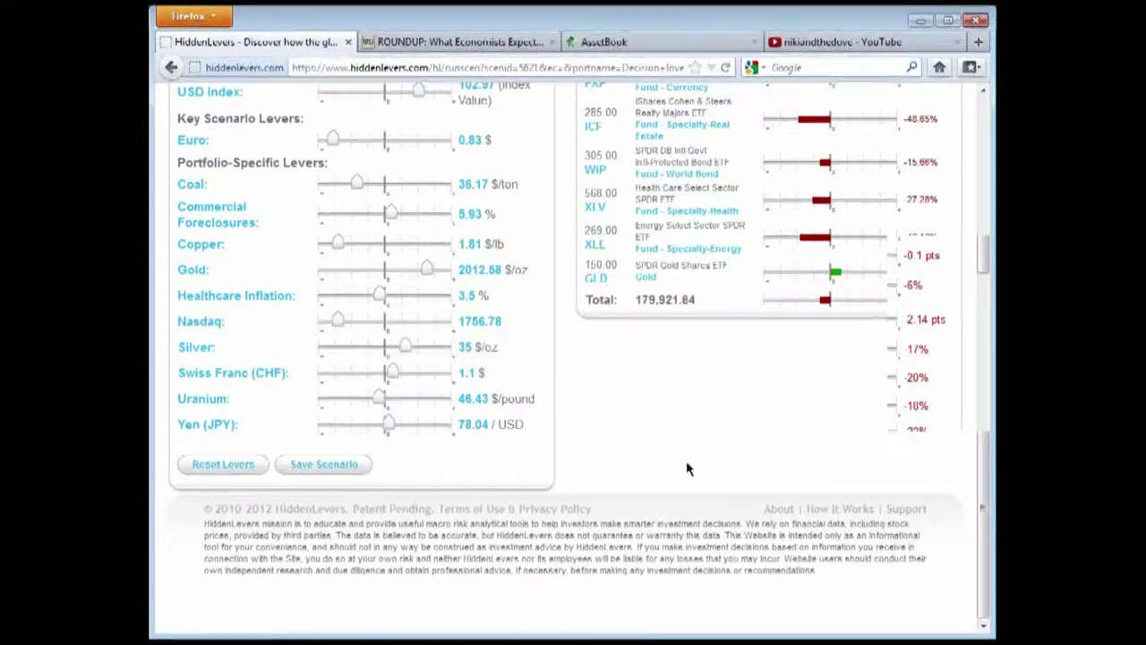
scroll(687, 467, "up", 5)
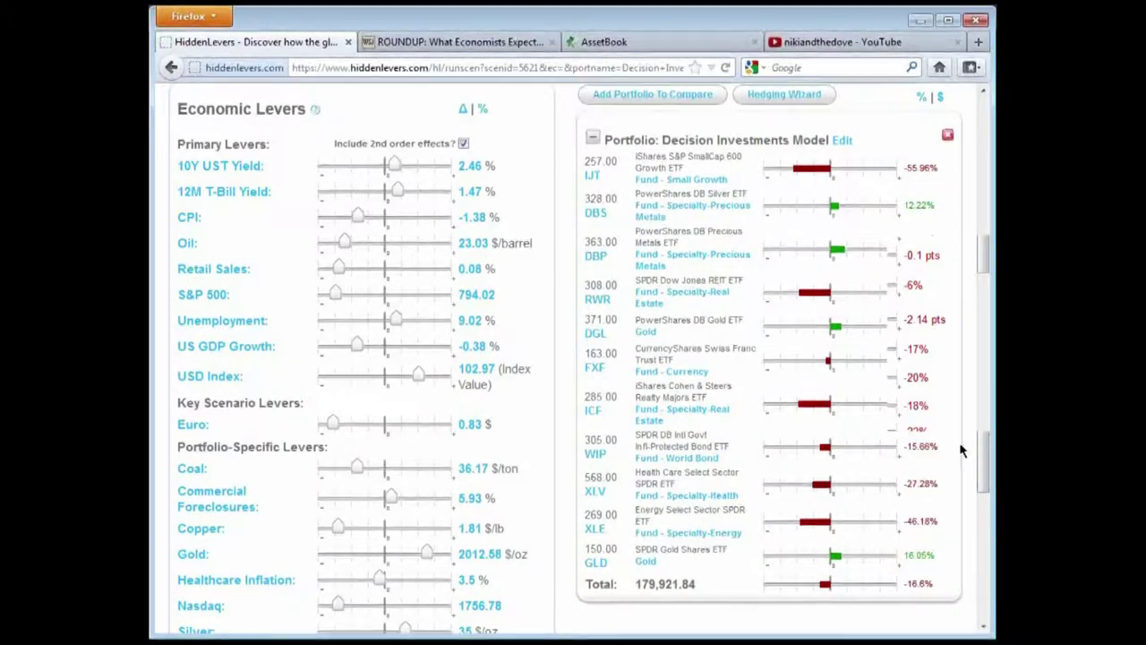
scroll(956, 452, "down", 2)
scroll(955, 470, "up", 2)
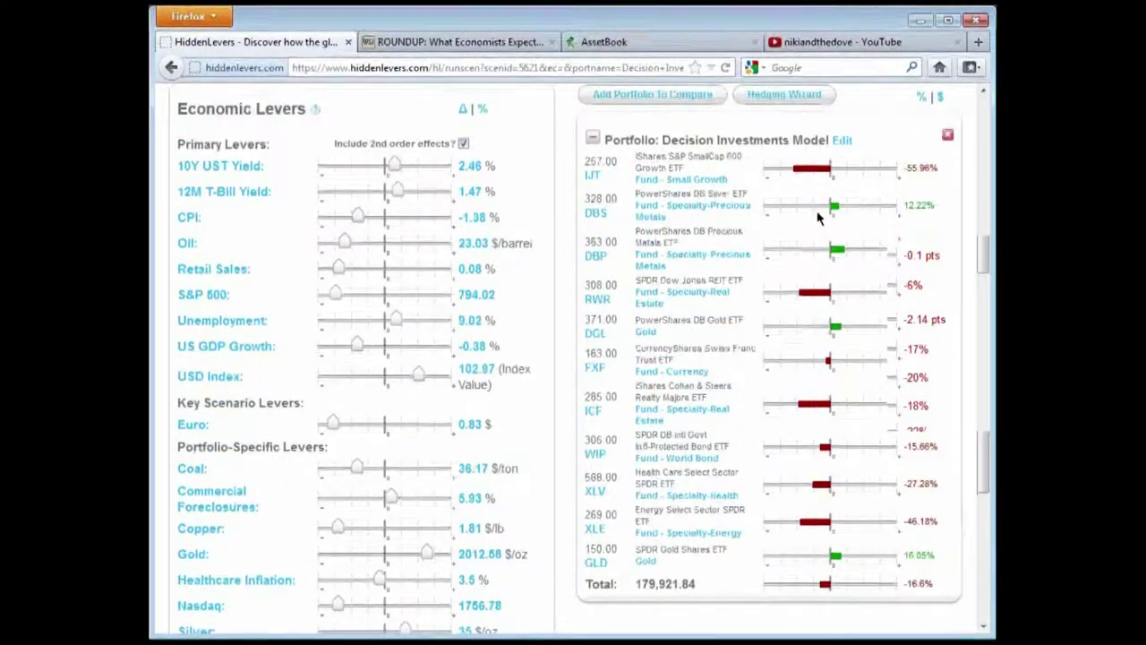
scroll(980, 304, "up", 1)
scroll(981, 304, "down", 1)
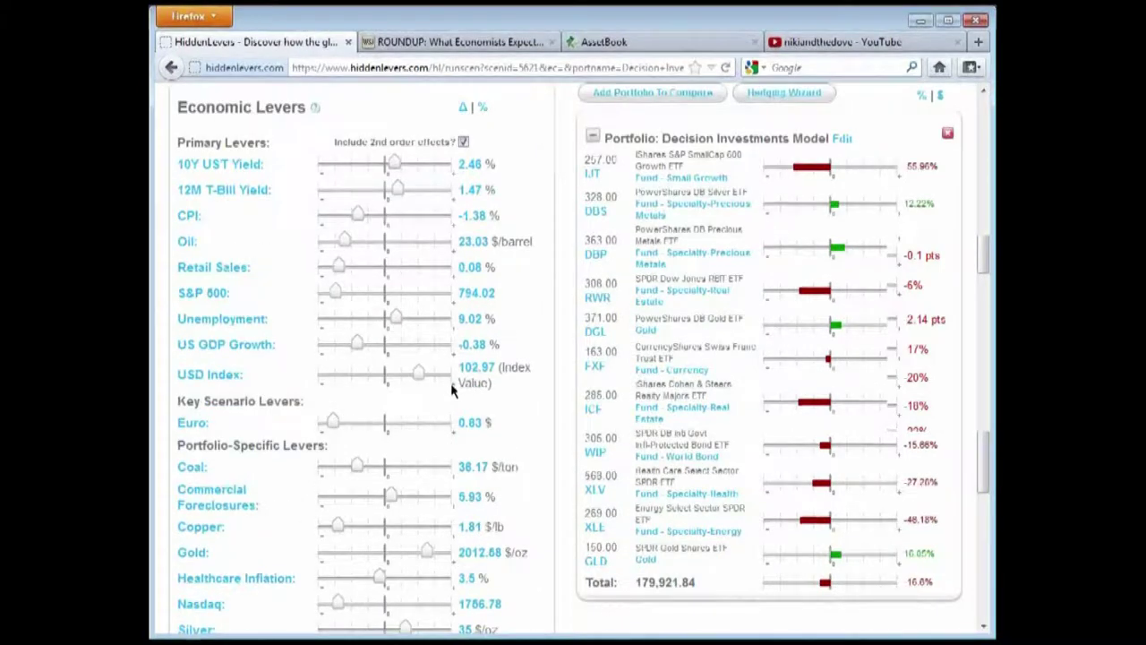
scroll(985, 300, "down", 2)
left_click_drag(937, 476, 905, 480)
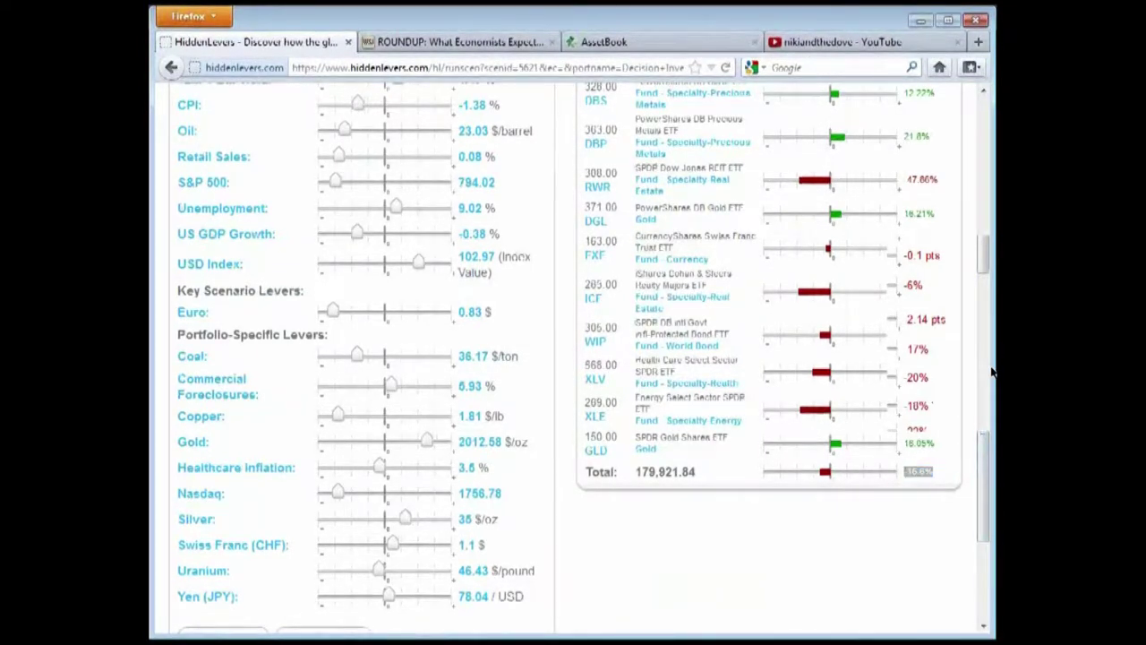
scroll(977, 332, "up", 2)
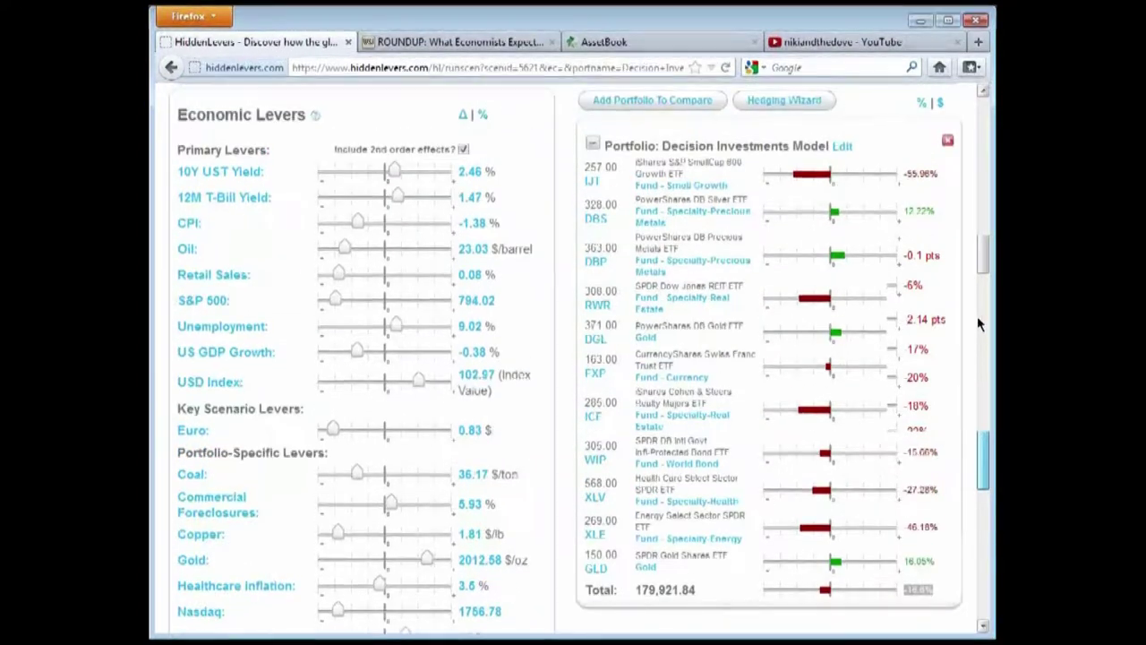
scroll(978, 323, "down", 4)
left_click(324, 526)
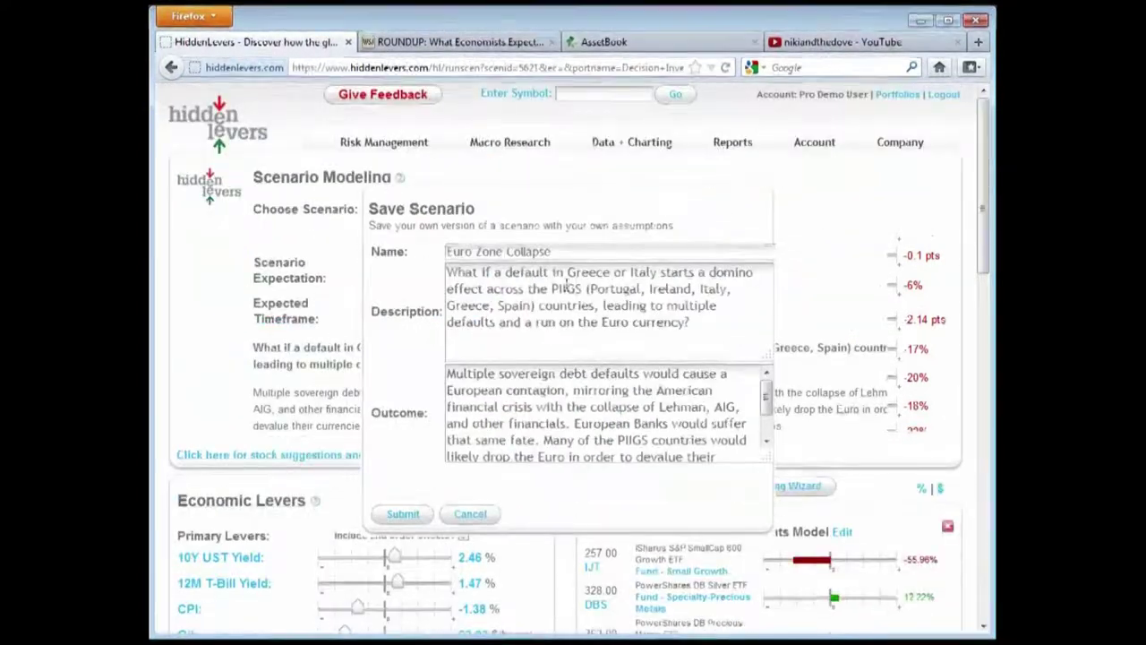
left_click(471, 515)
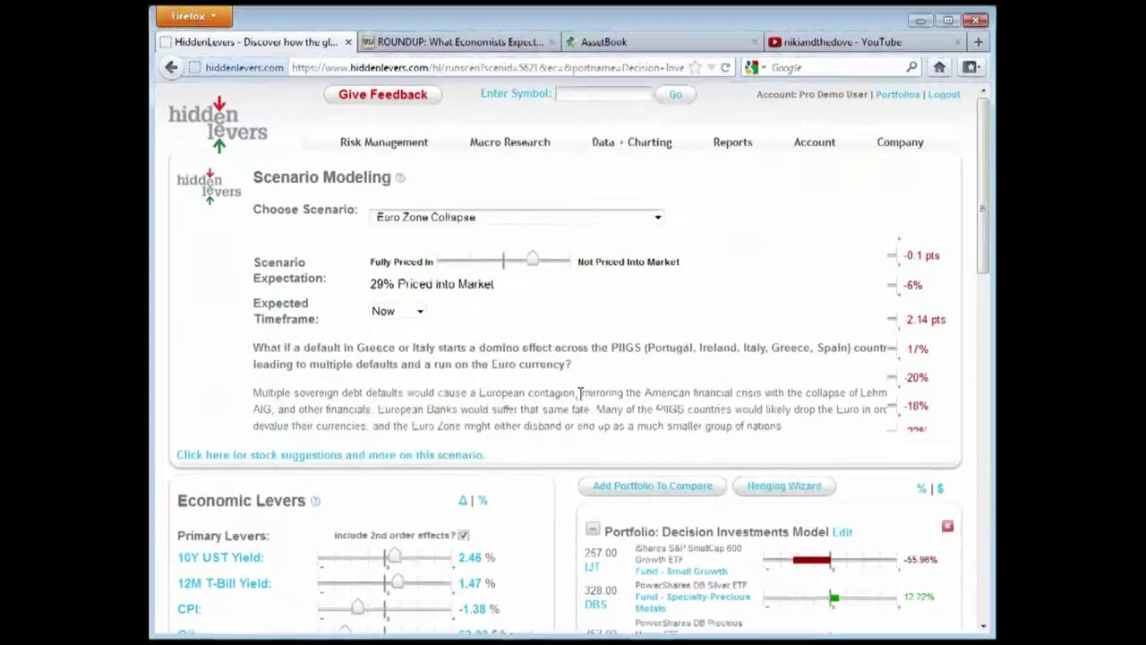
scroll(578, 392, "down", 2)
scroll(467, 454, "down", 3)
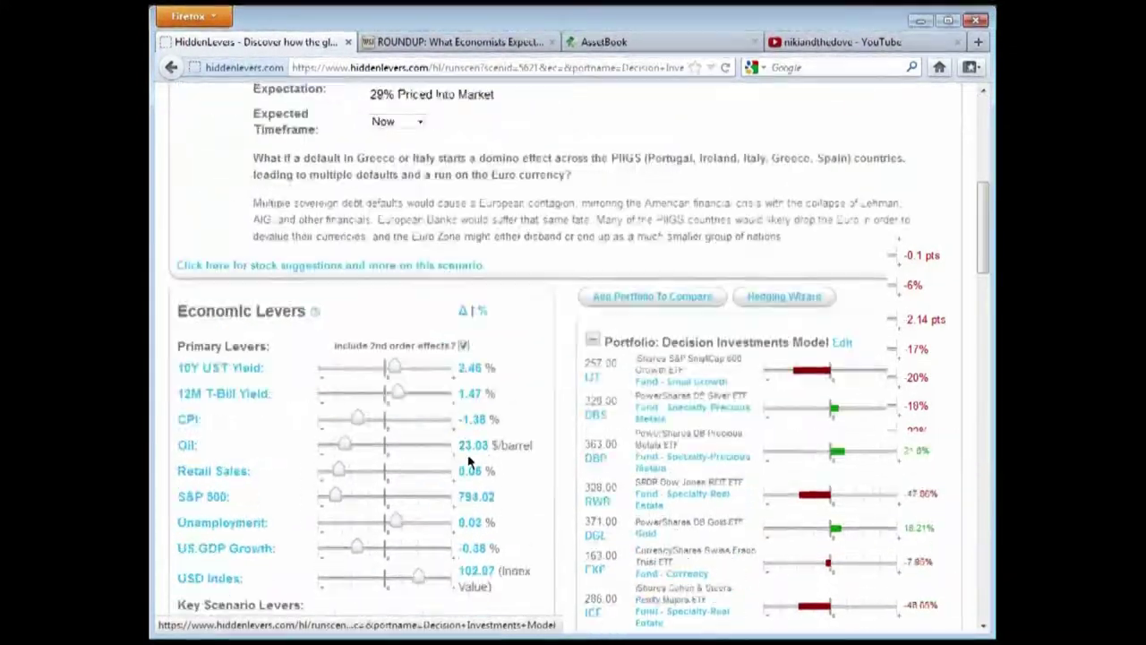
scroll(400, 181, "up", 3)
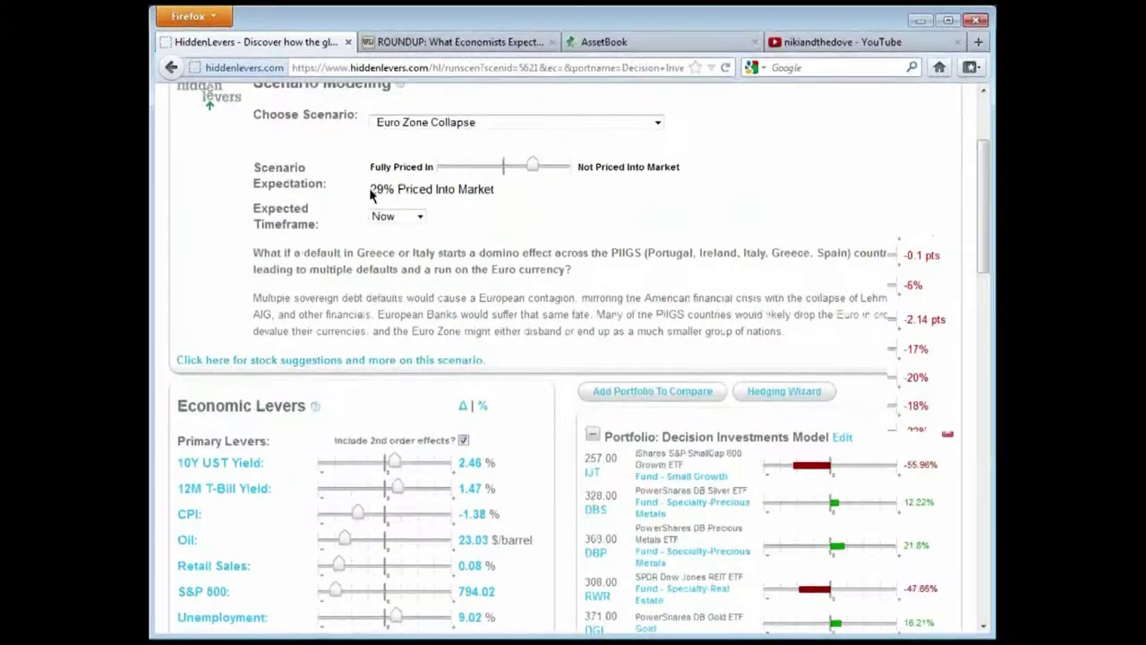
left_click_drag(372, 189, 502, 190)
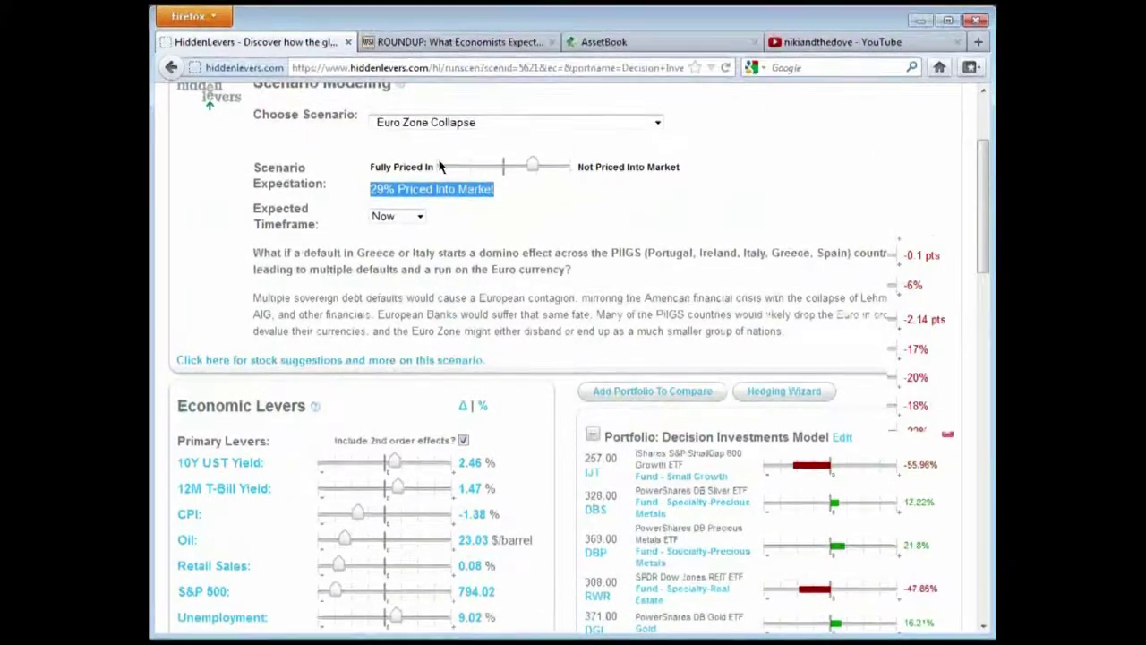
left_click(686, 367)
scroll(696, 377, "down", 5)
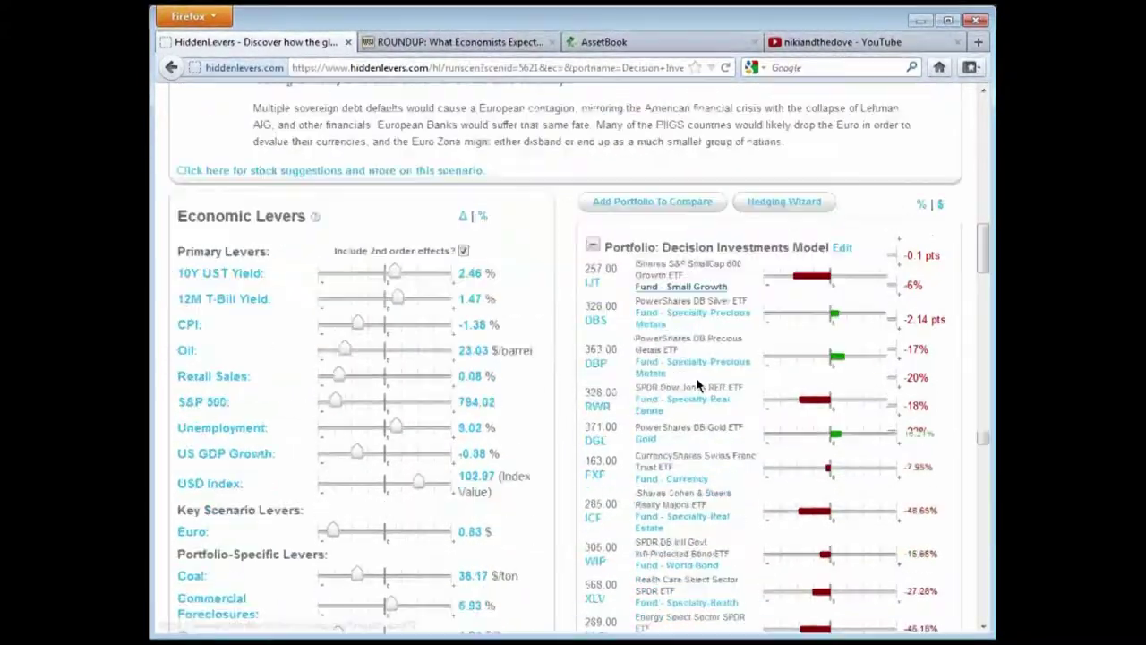
scroll(699, 387, "down", 6)
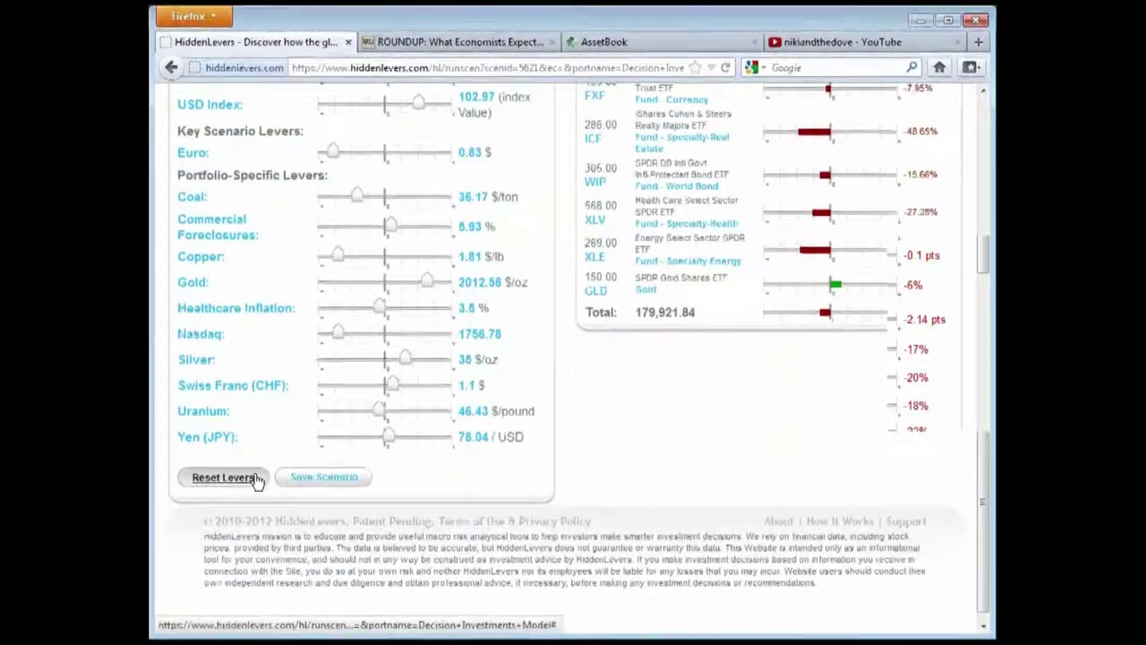
Reset the levers to defaults and collapse and re-expand the Decision Investments Model holdings list
left_click(256, 476)
scroll(593, 283, "down", 5)
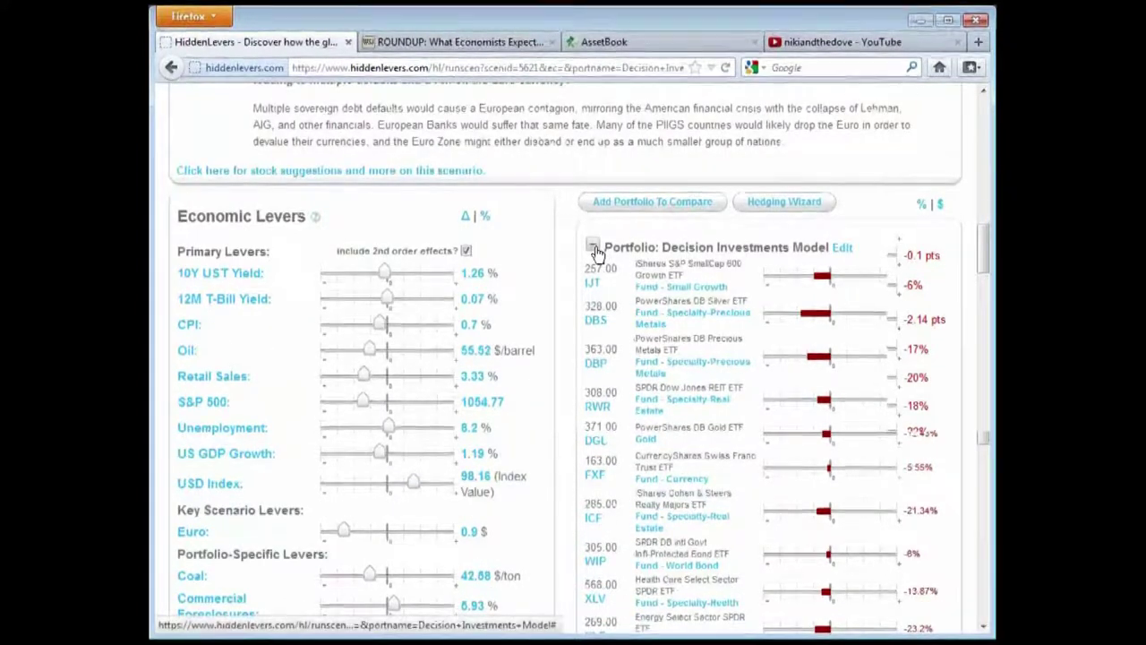
left_click(593, 246)
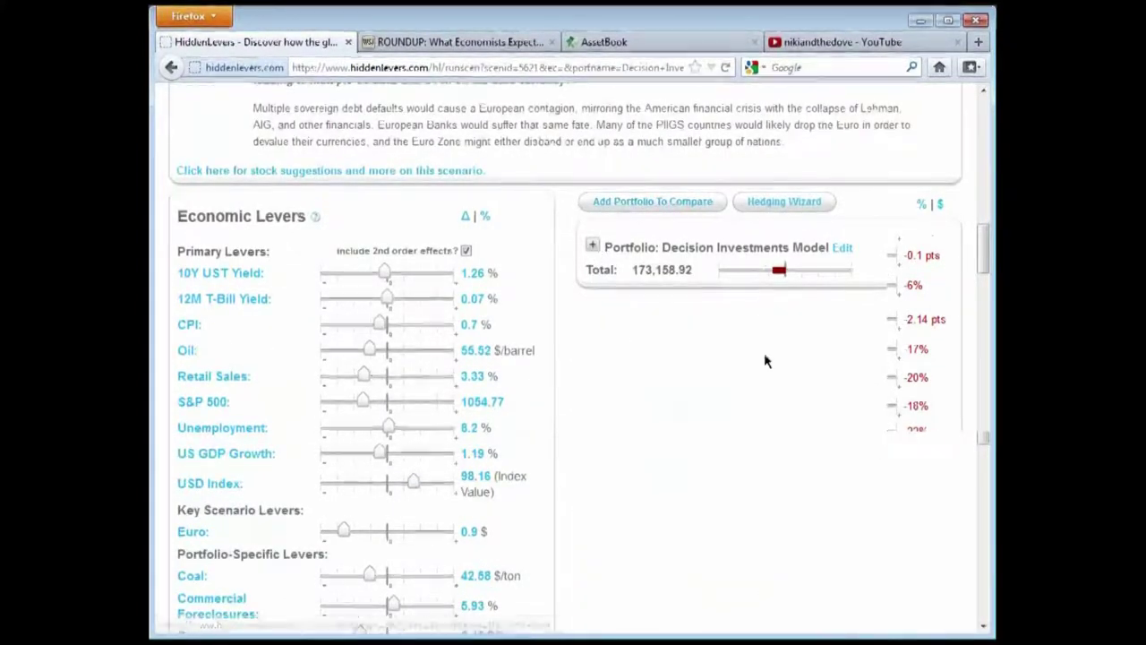
left_click(592, 245)
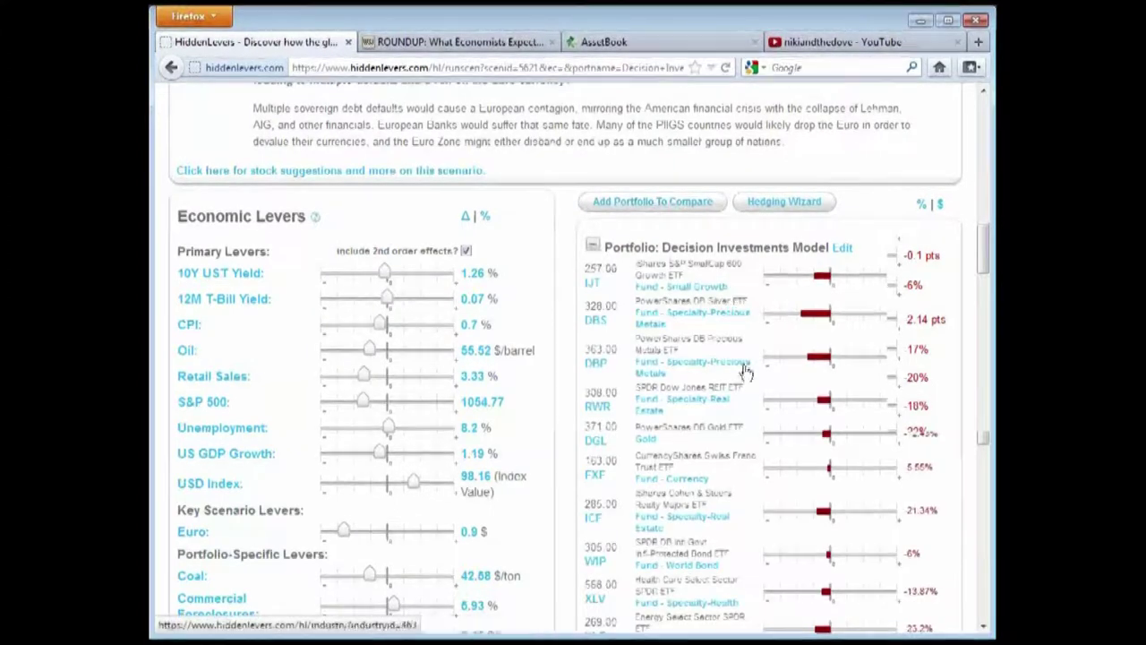
scroll(746, 381, "up", 3)
scroll(746, 381, "up", 2)
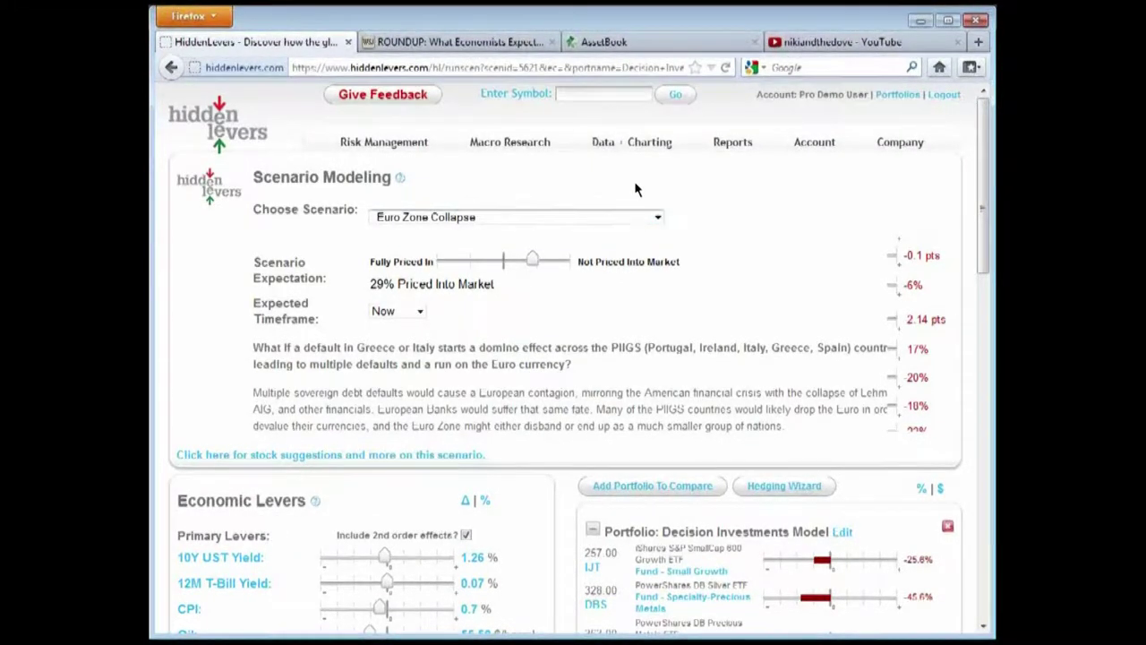
scroll(851, 242, "down", 2)
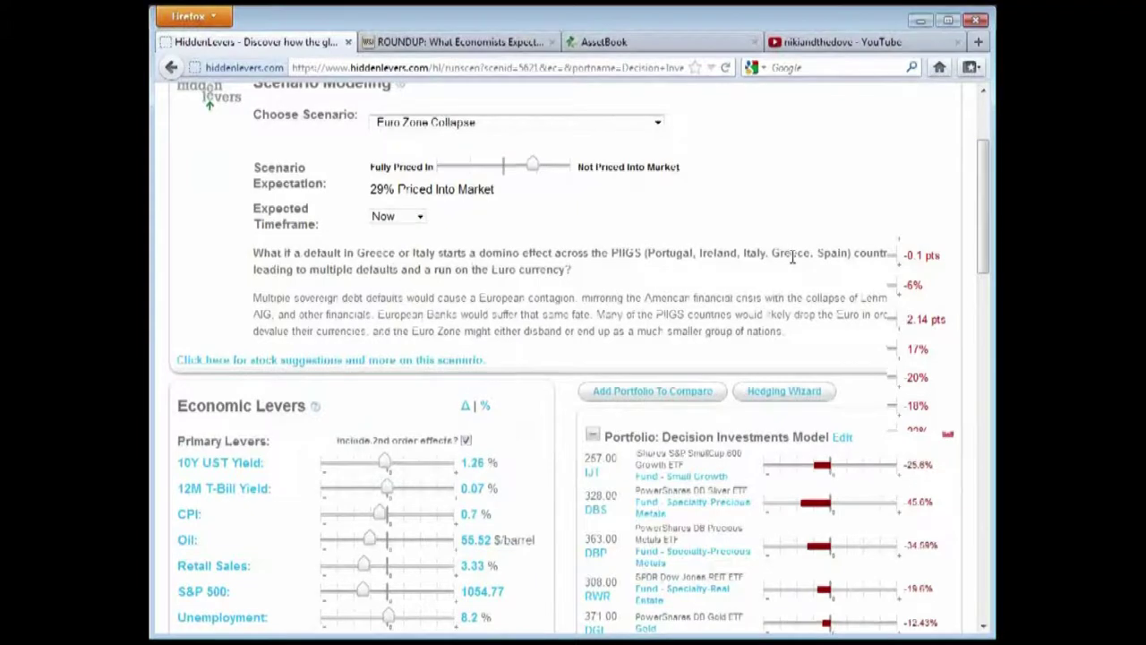
scroll(540, 172, "up", 2)
mouse_move(384, 143)
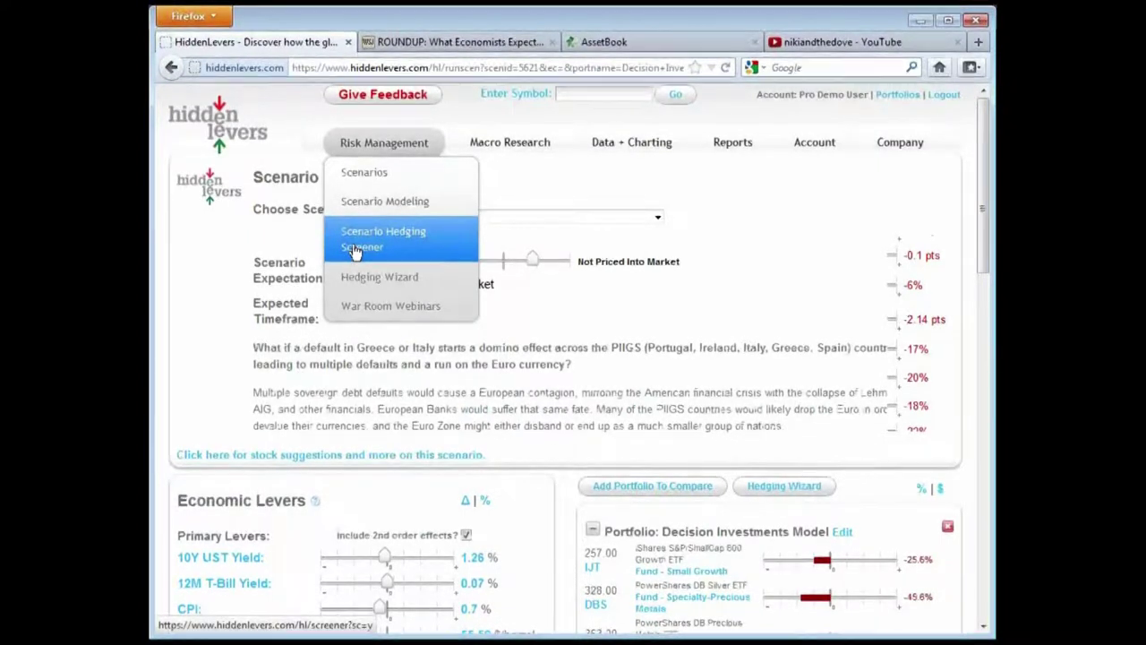
Launch the hedging wizard for Decision Investments Model, keeping Euro Zone Collapse as the scenario to hedge against
scroll(878, 300, "down", 3)
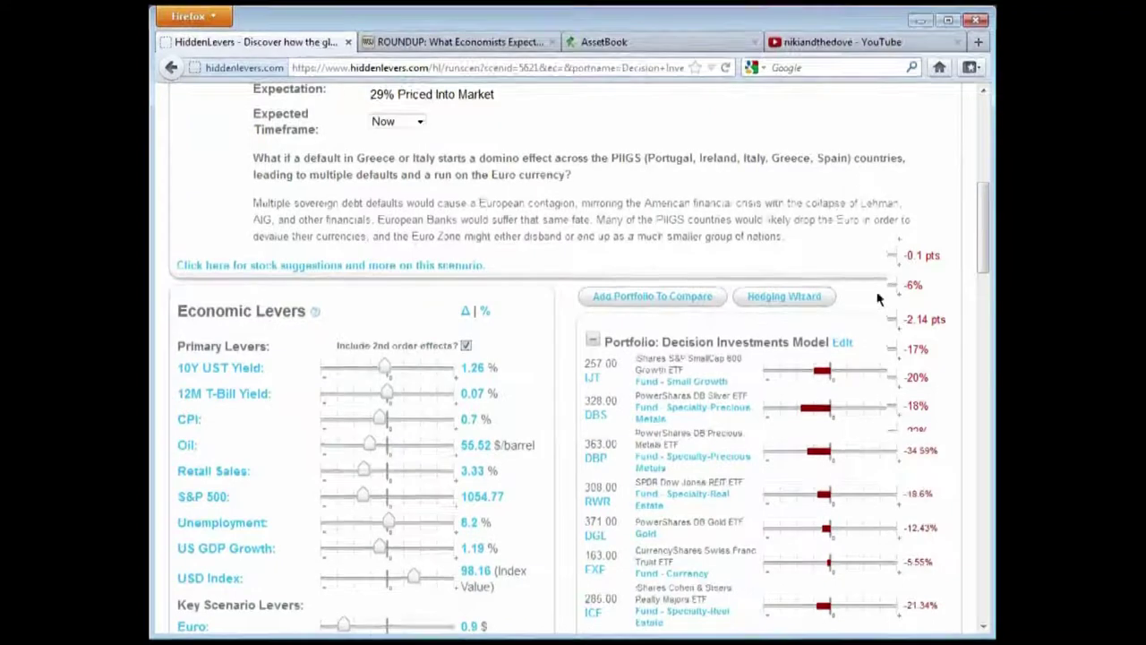
left_click(798, 303)
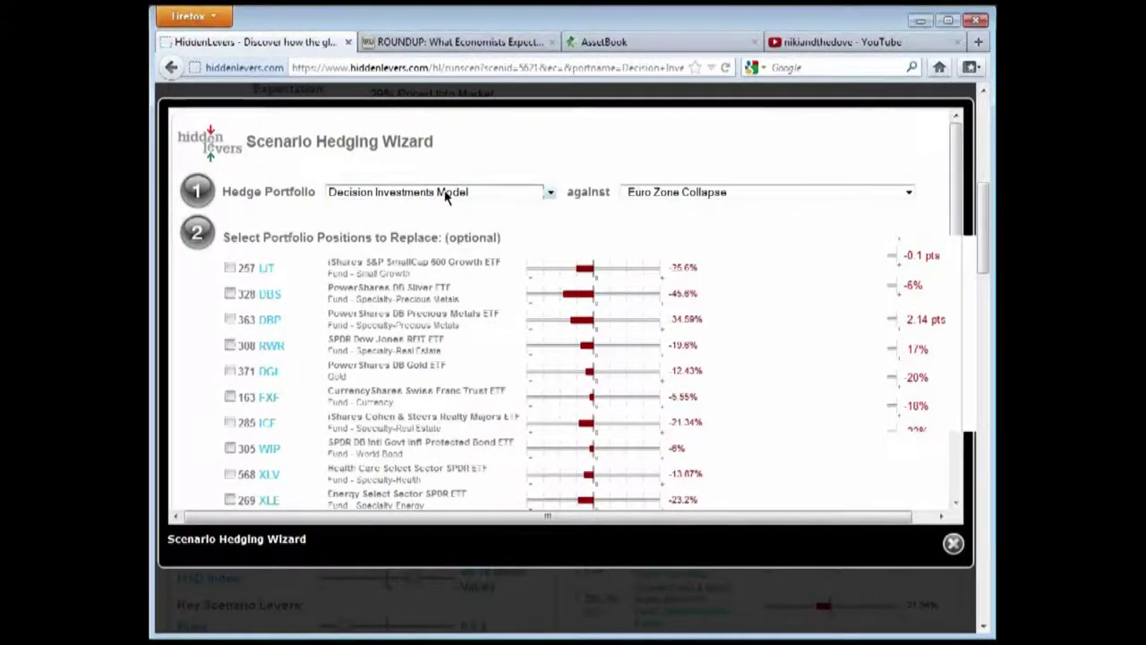
left_click(721, 193)
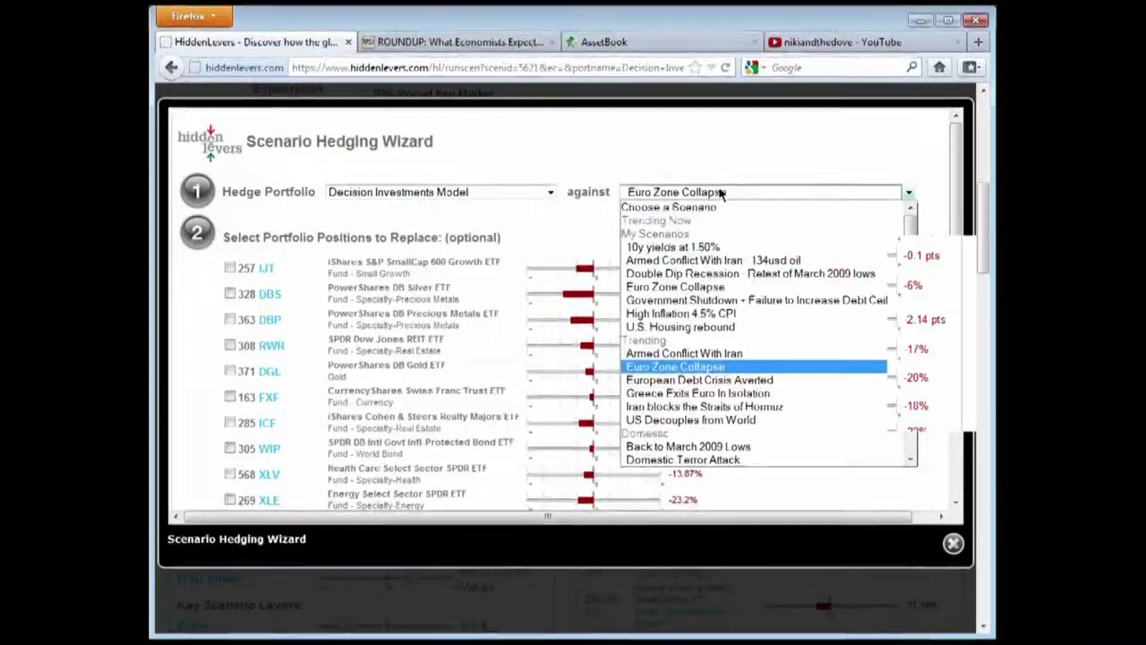
left_click(721, 193)
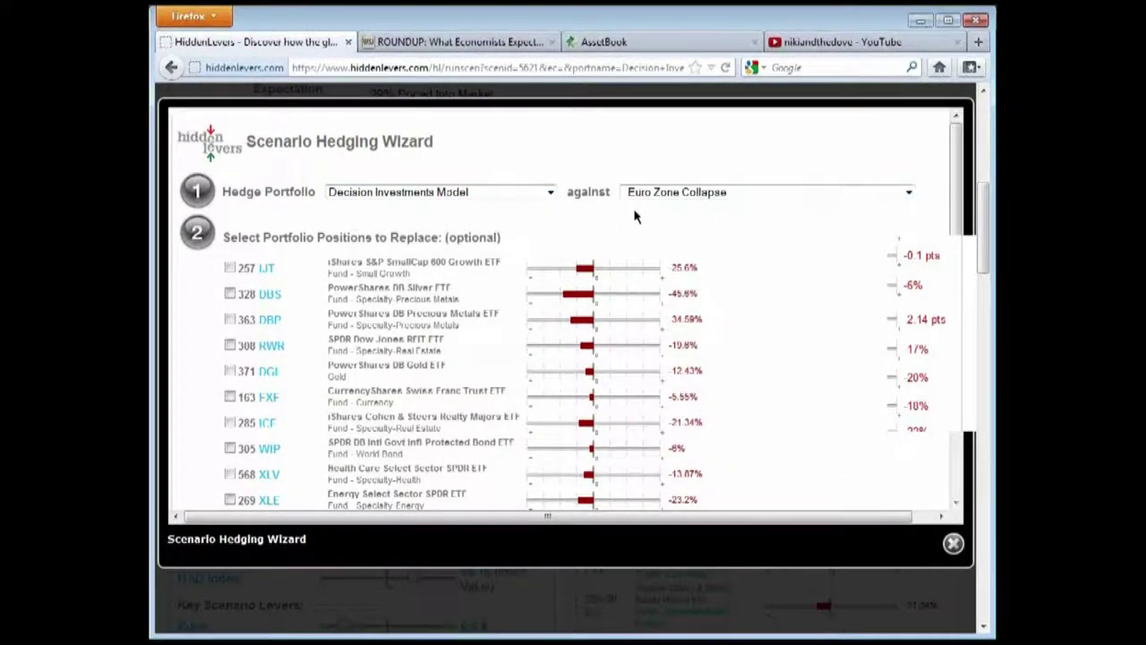
scroll(811, 307, "down", 2)
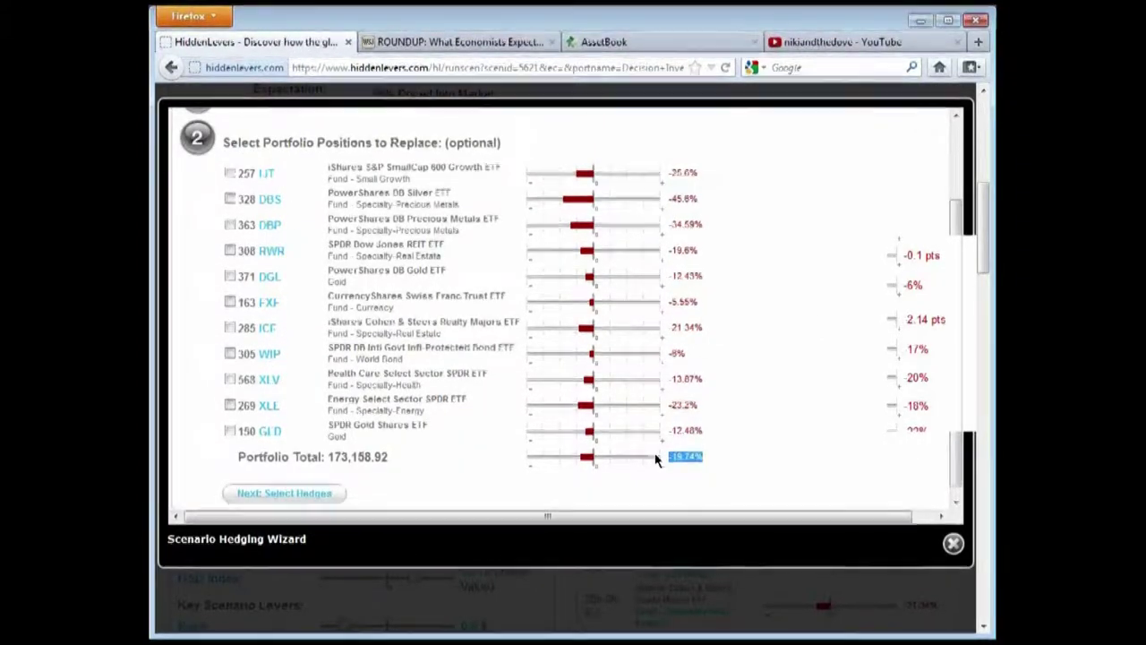
left_click(730, 428)
scroll(358, 225, "up", 2)
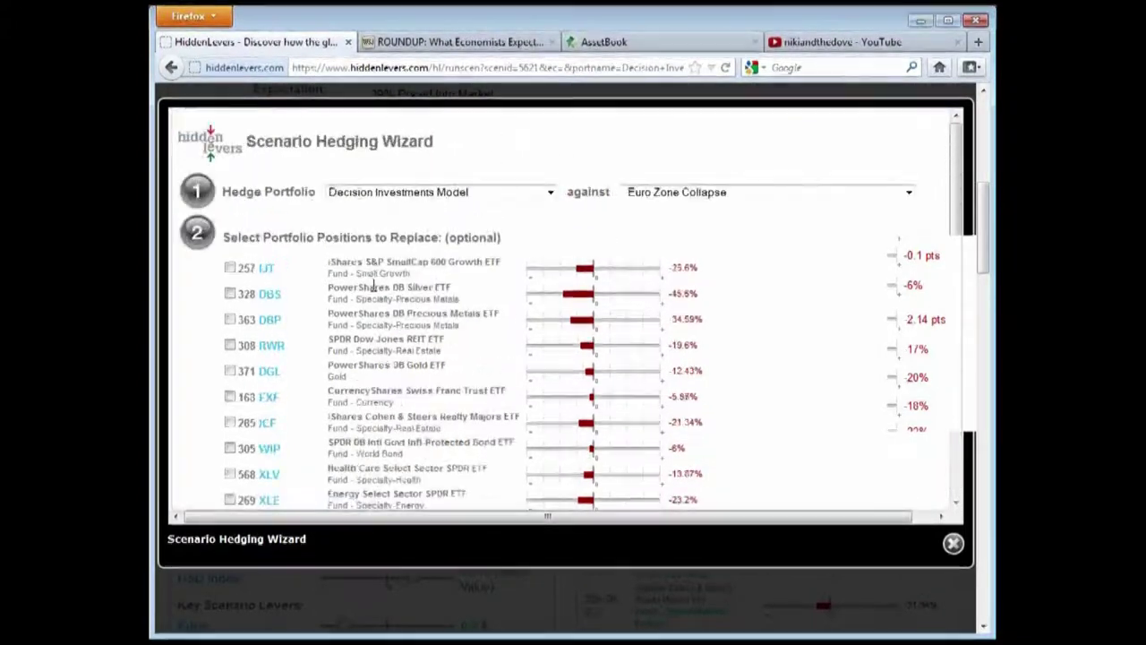
left_click(697, 195)
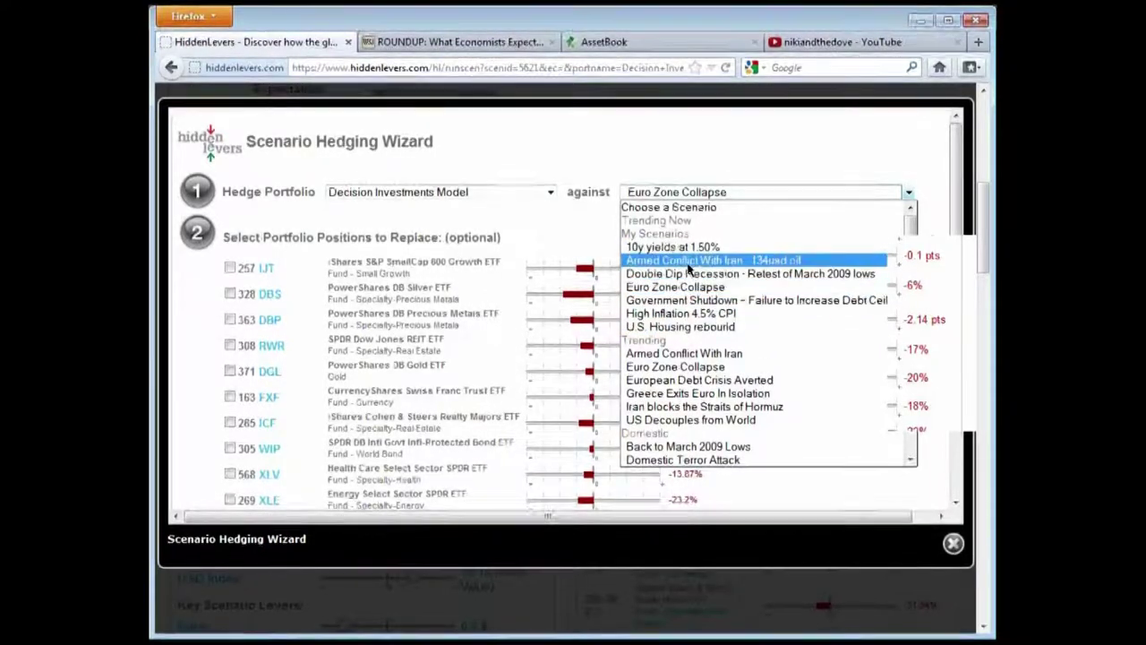
left_click(758, 153)
scroll(822, 364, "down", 2)
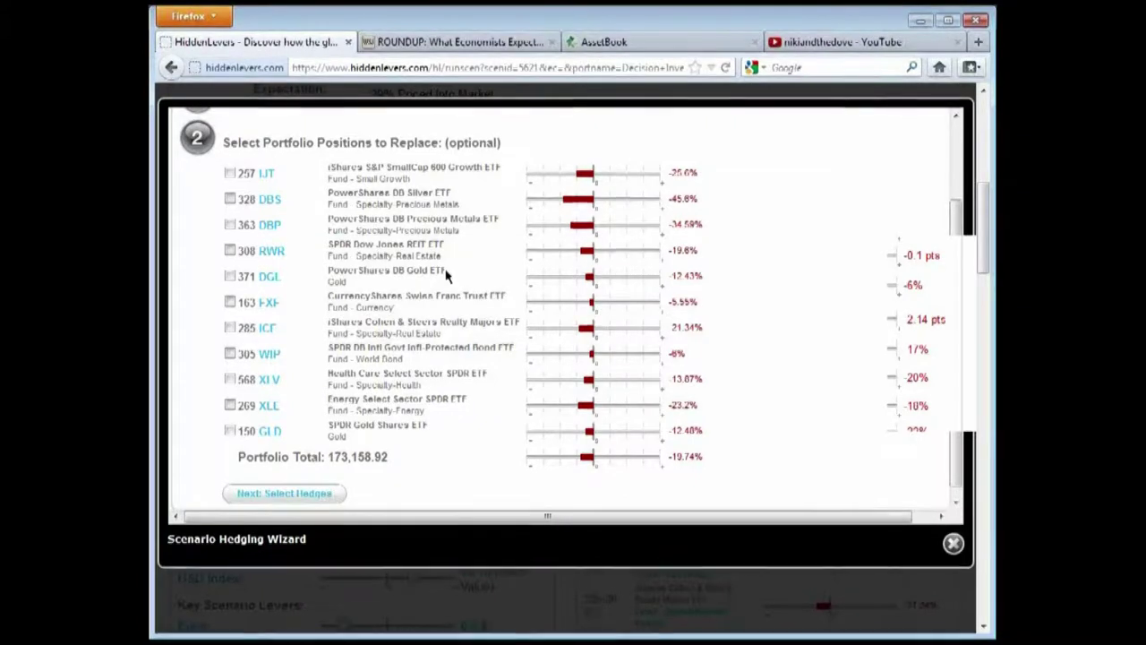
Review the wizard's positions to replace, including the DBS and DBP precious-metals rows
left_click(360, 203)
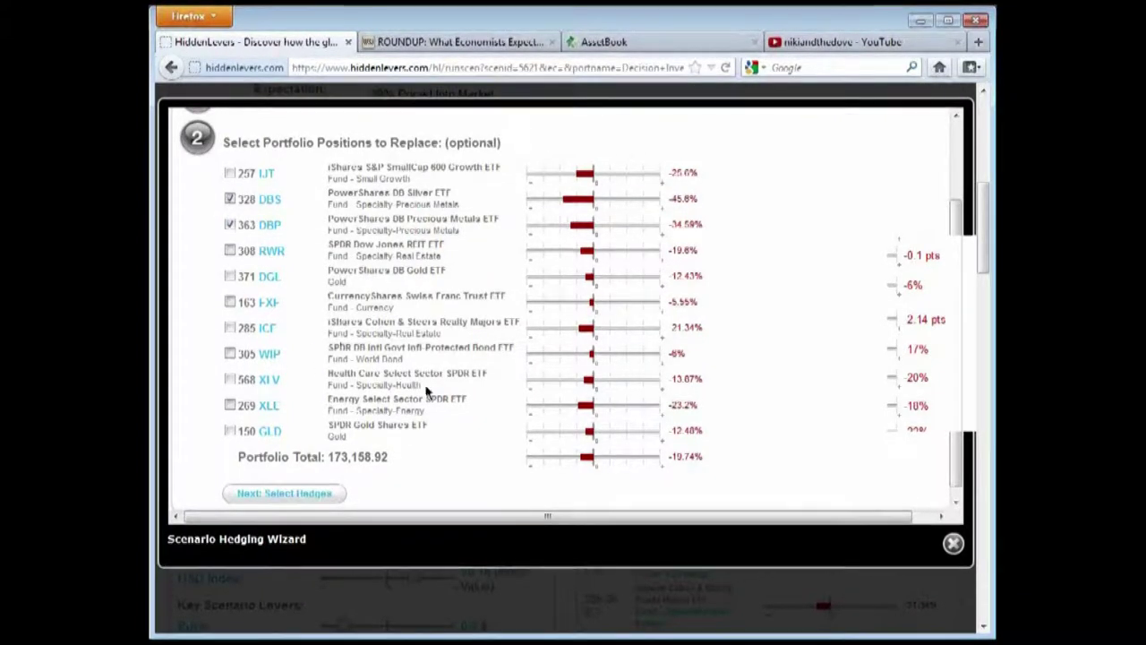
scroll(331, 295, "up", 2)
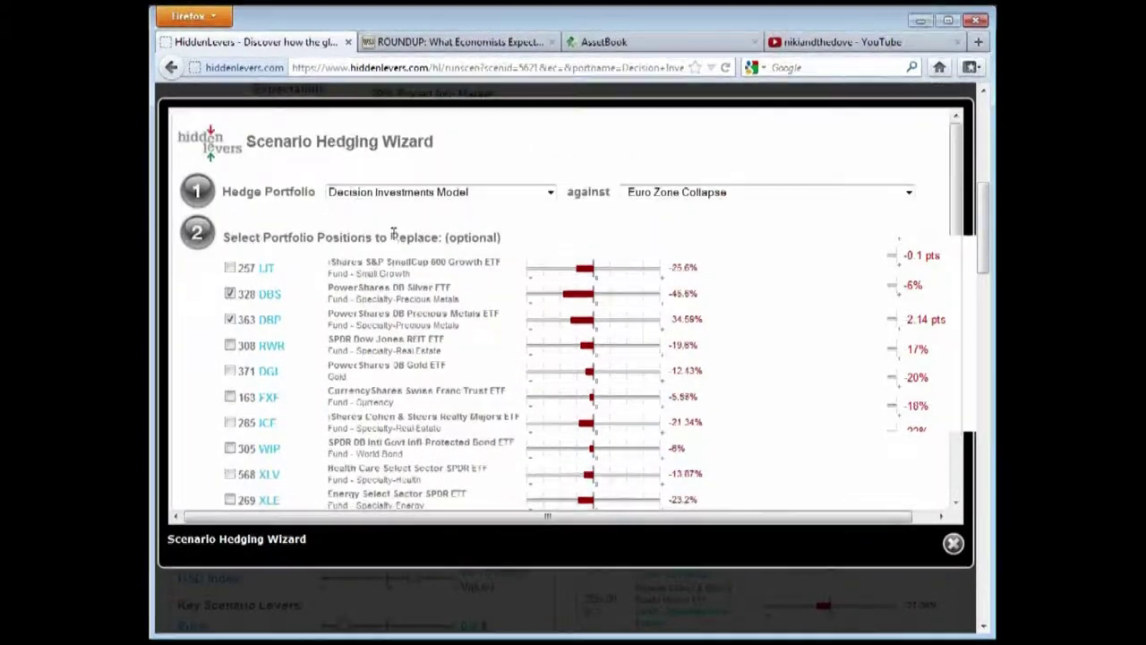
scroll(569, 246, "down", 2)
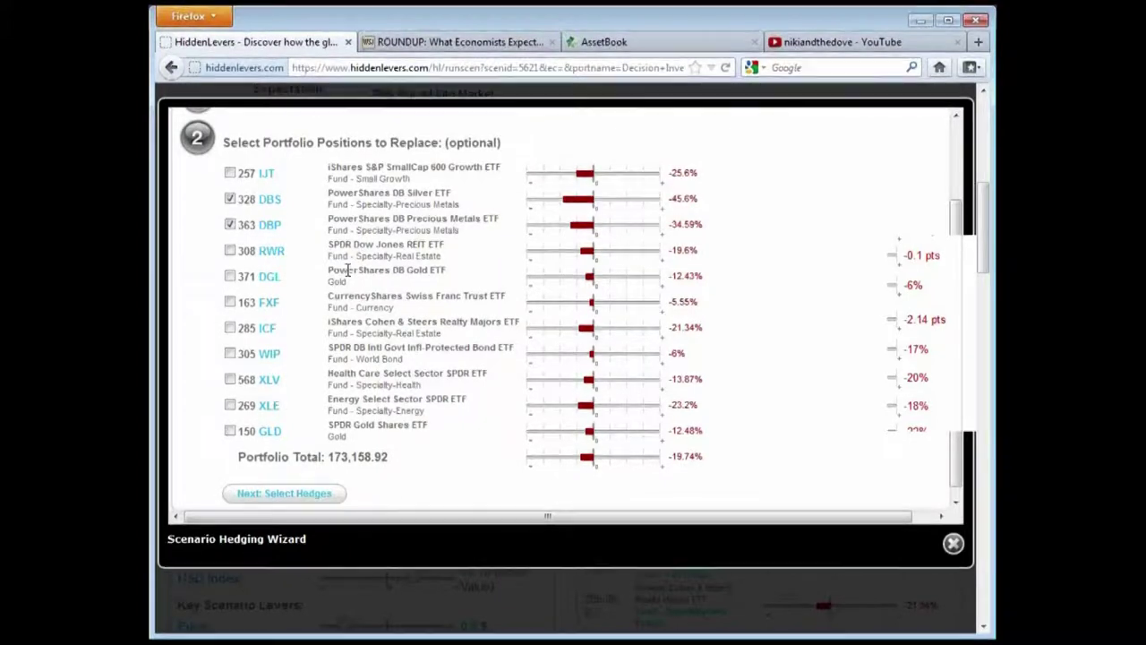
scroll(347, 278, "down", 1)
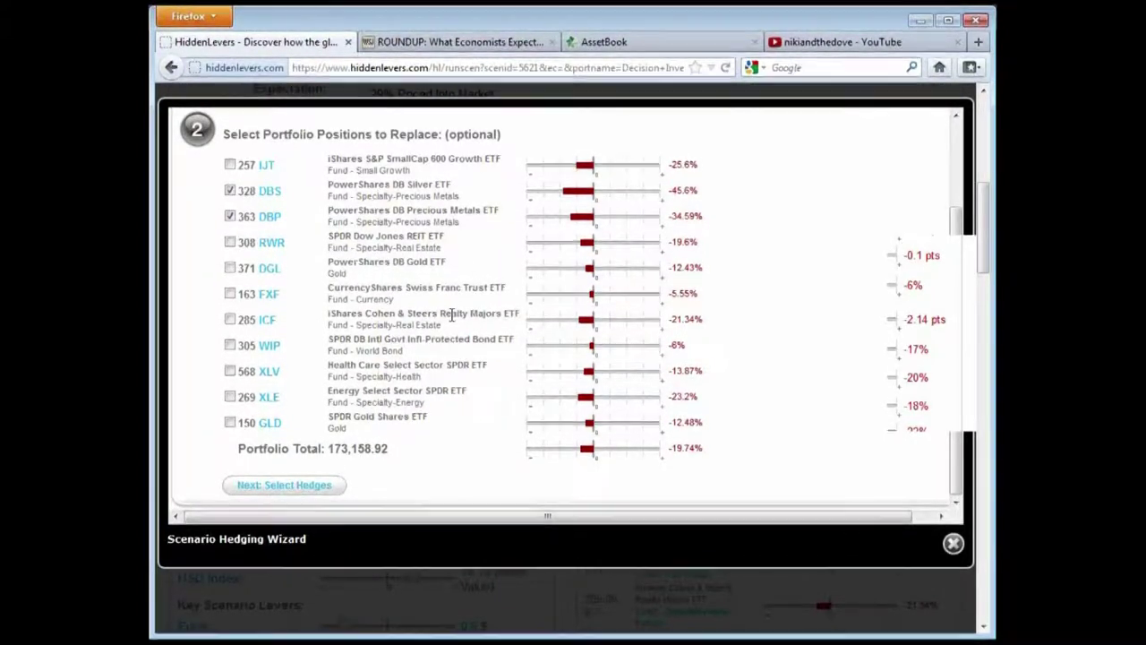
scroll(815, 320, "up", 3)
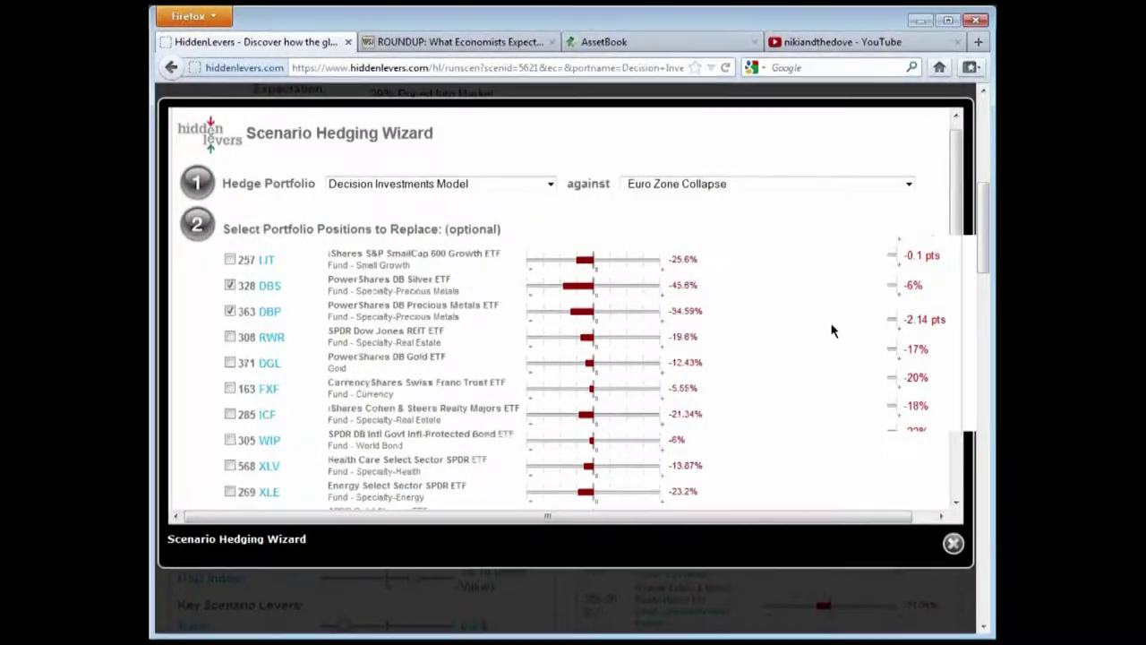
Switch to the AssetBook portfolio system, open its household list, and scroll through it
left_click(648, 39)
scroll(594, 365, "down", 2)
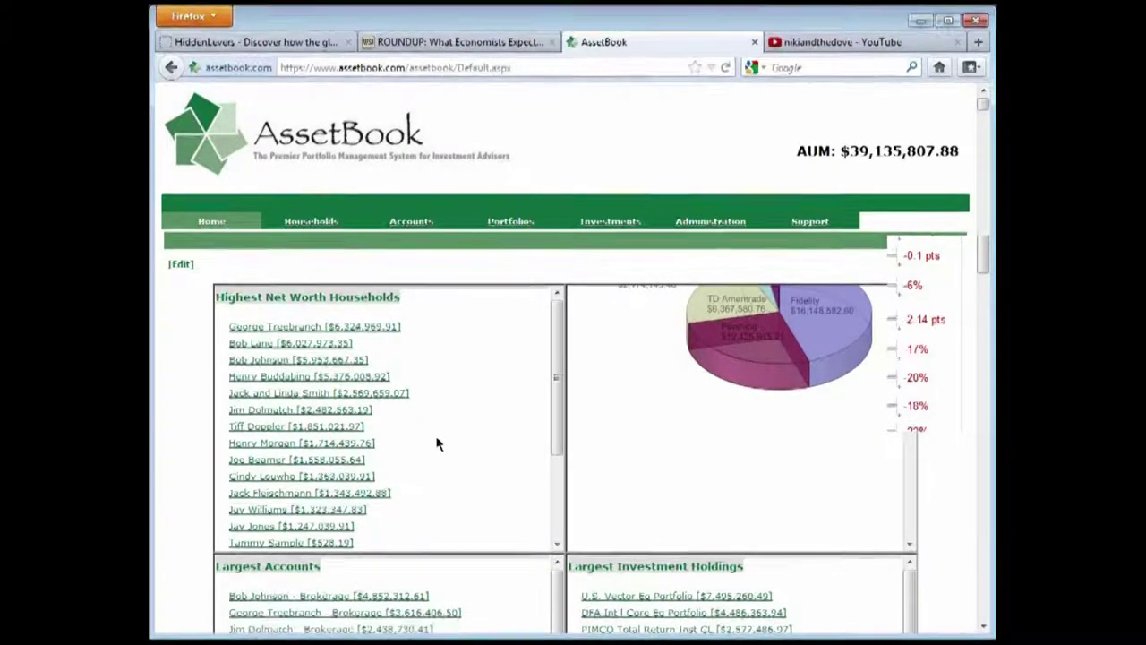
left_click(305, 225)
scroll(506, 283, "down", 2)
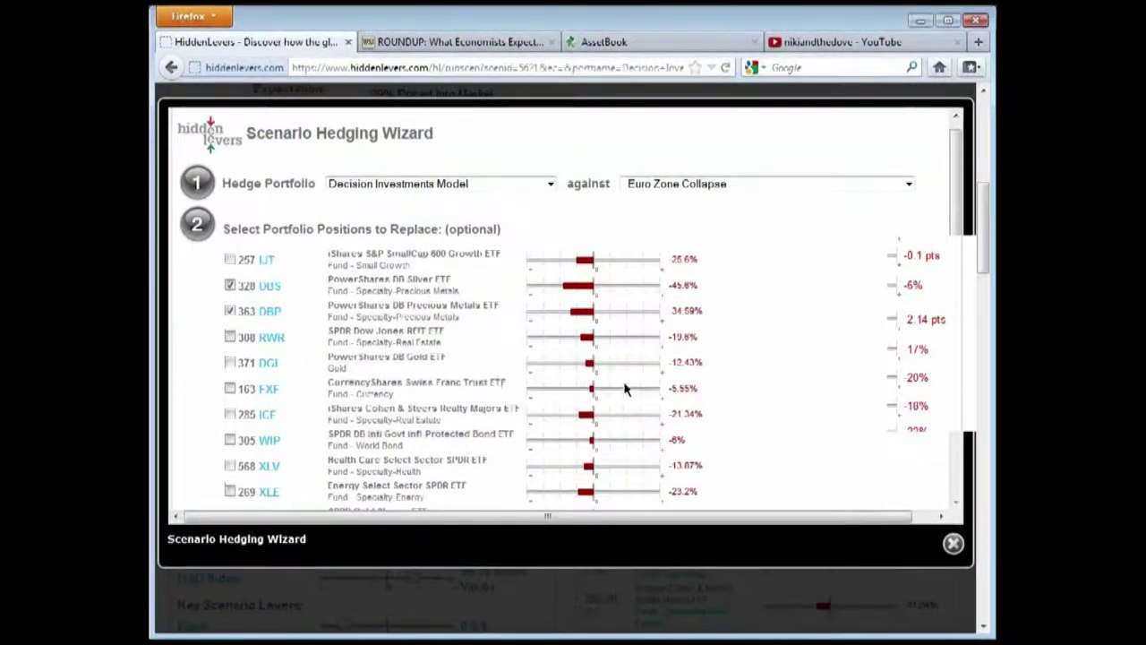
scroll(420, 436, "down", 3)
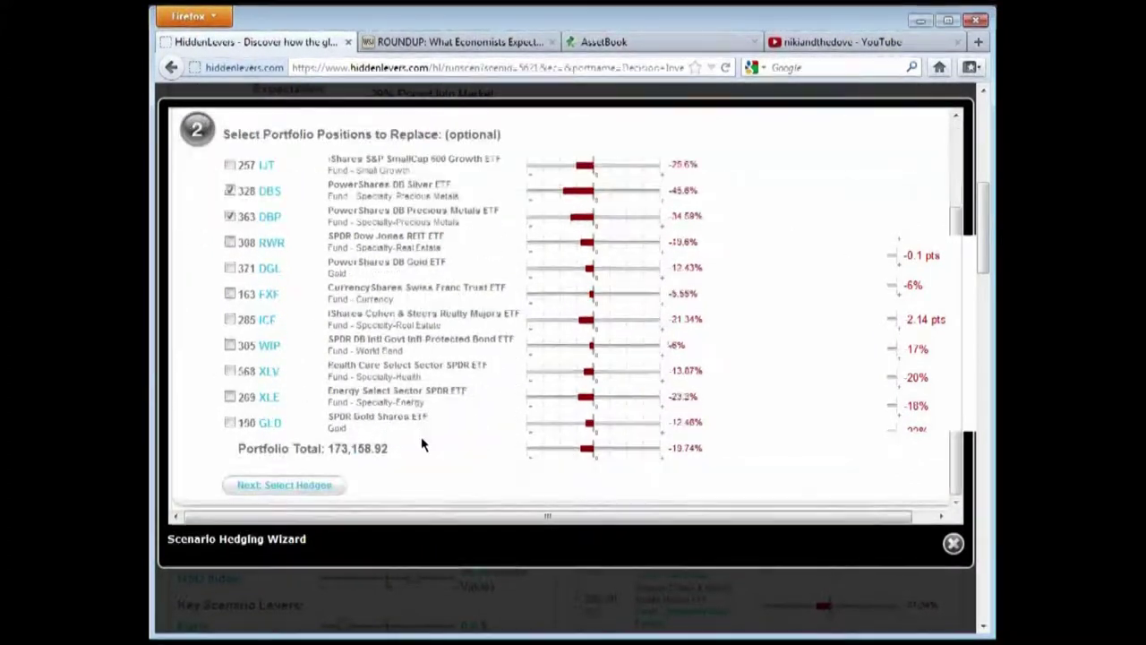
Advance the wizard to step 3, Select Hedges to Add to Portfolio
left_click(315, 488)
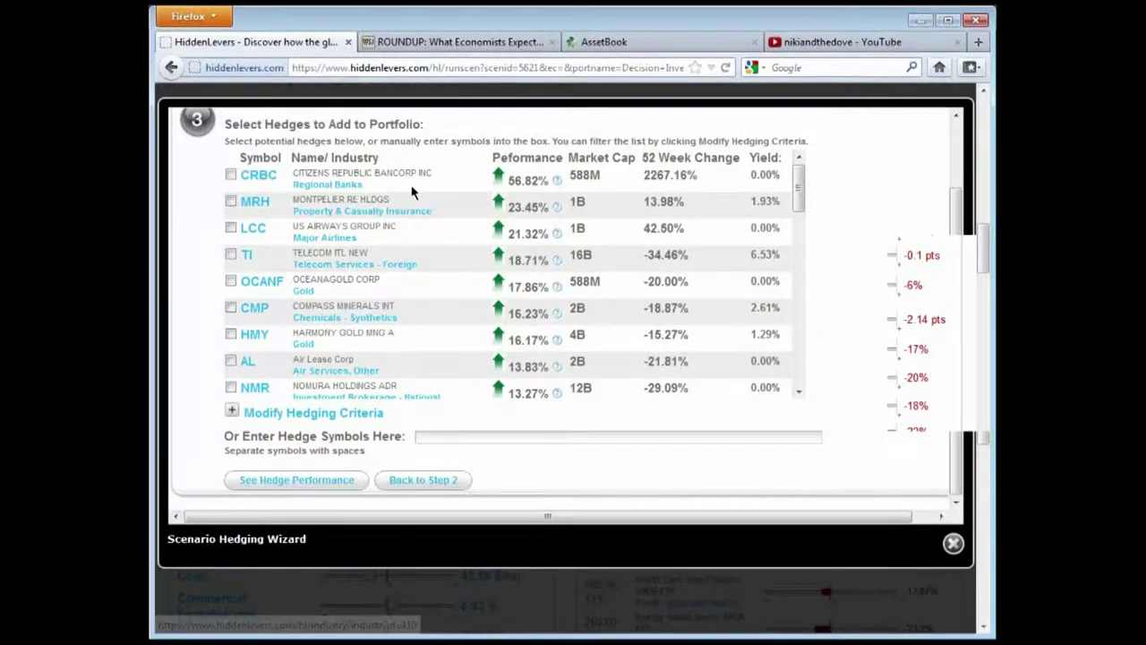
left_click(232, 412)
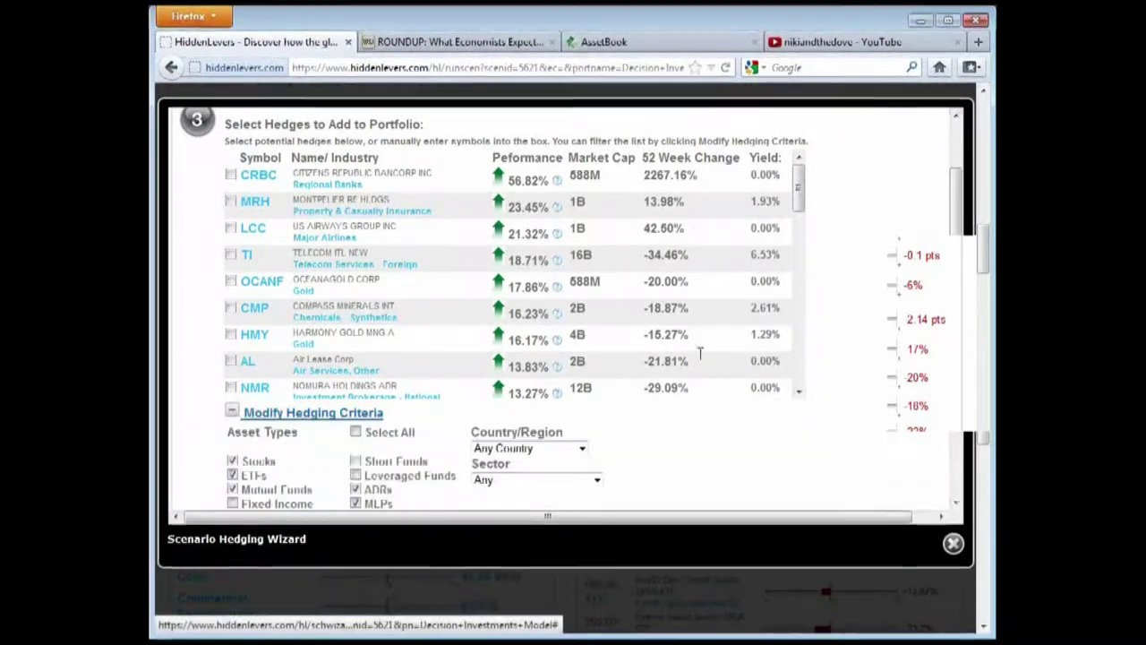
scroll(955, 257, "down", 4)
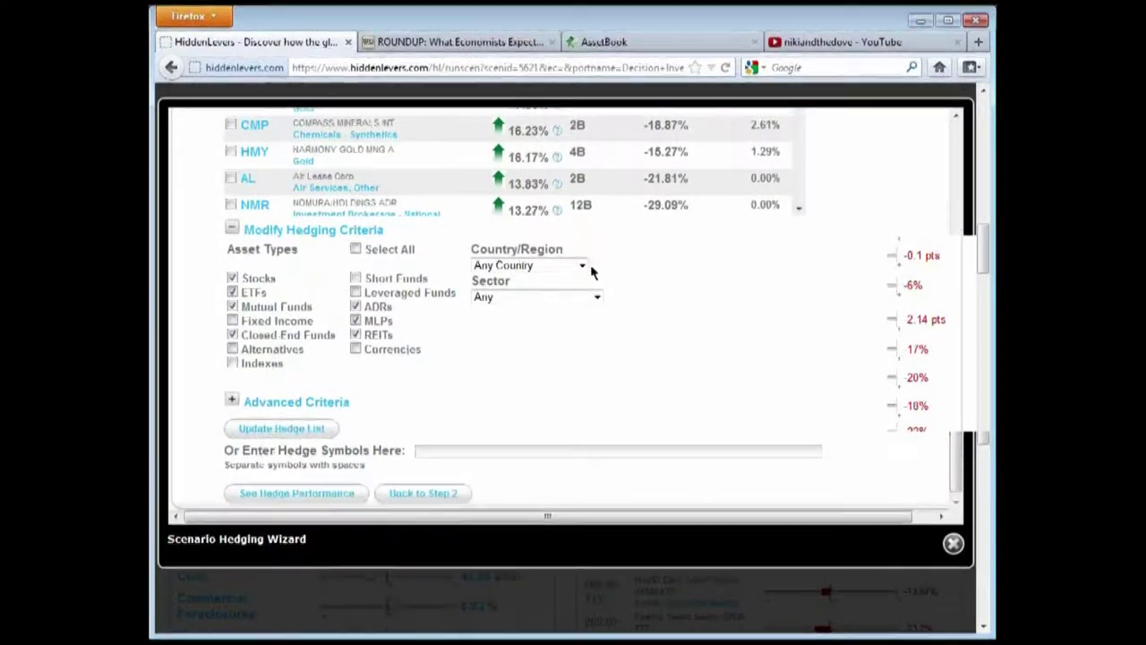
left_click(541, 265)
left_click(543, 265)
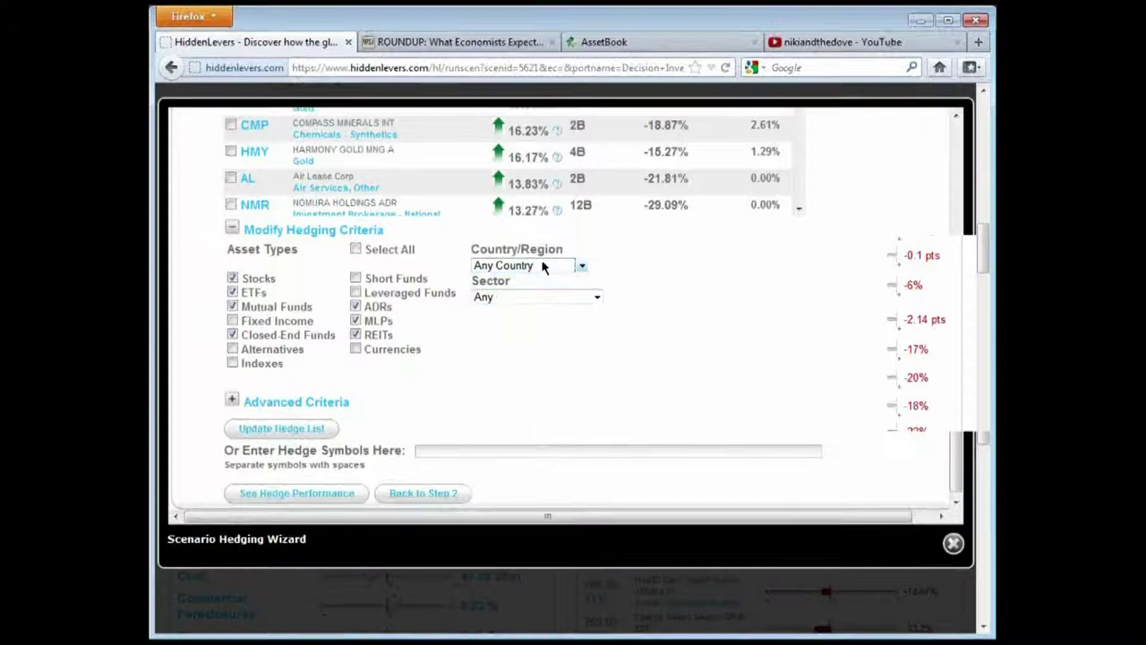
left_click(231, 400)
scroll(955, 296, "down", 3)
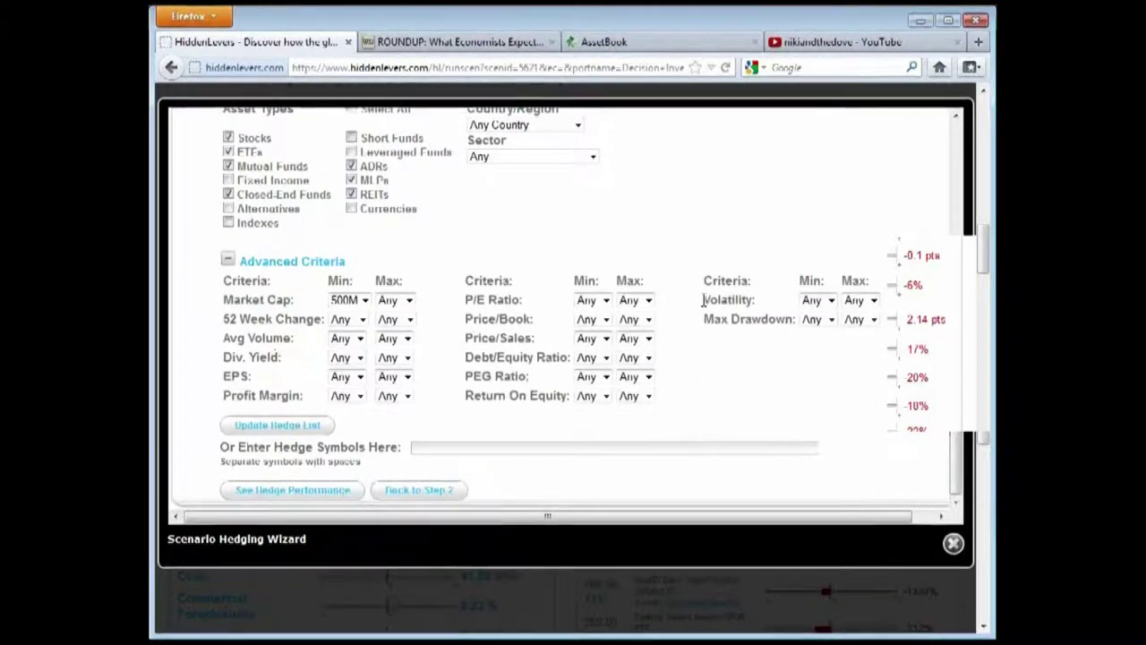
left_click_drag(704, 301, 776, 305)
left_click_drag(712, 319, 788, 320)
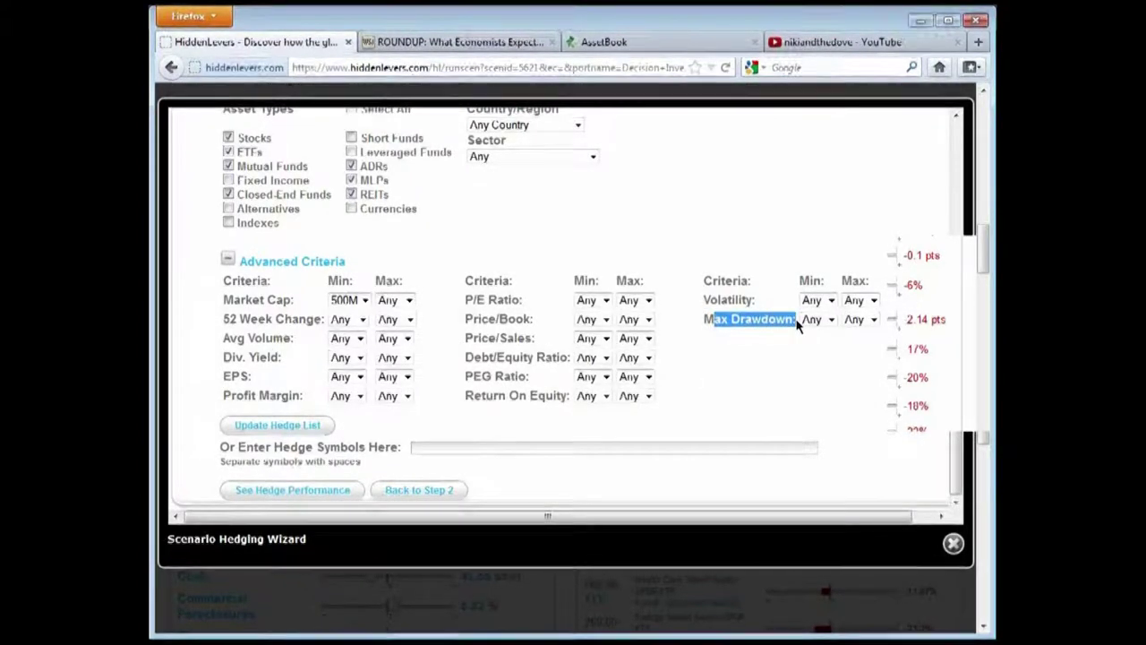
left_click(787, 361)
left_click_drag(704, 278, 791, 361)
left_click(791, 361)
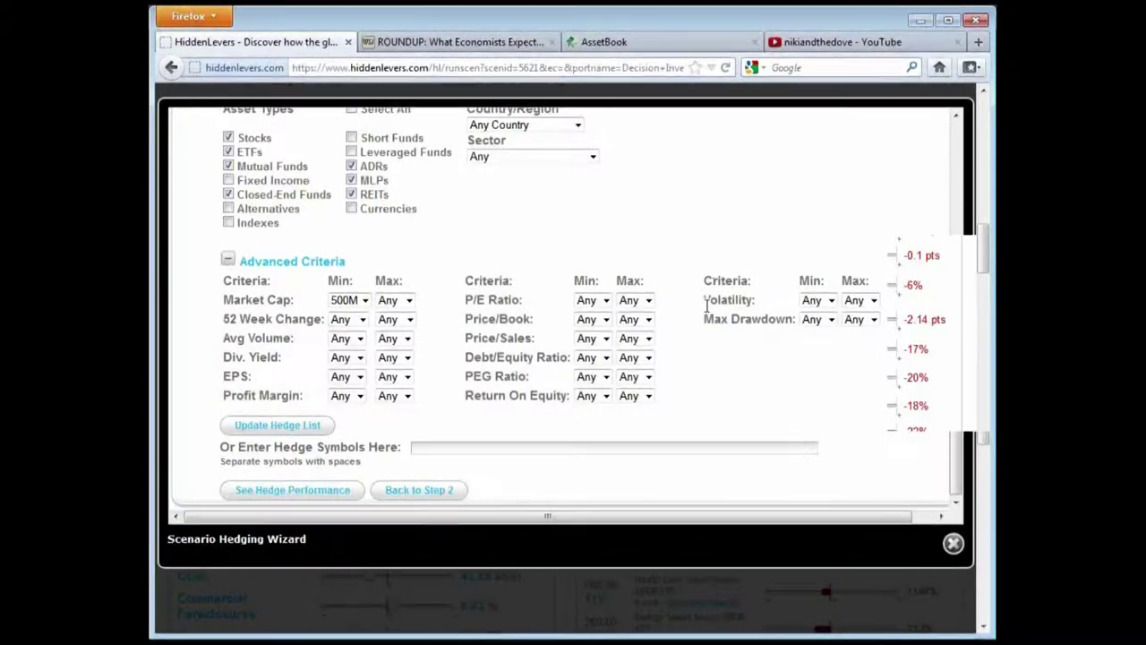
left_click_drag(706, 299, 779, 302)
left_click(779, 321)
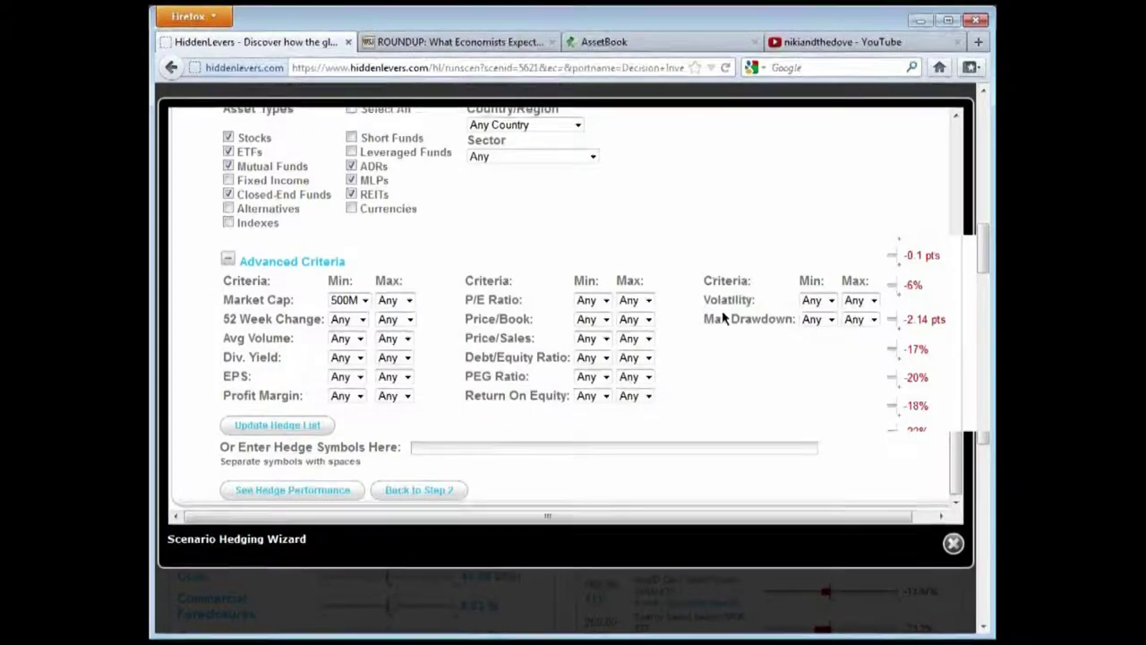
left_click(227, 259)
scroll(354, 374, "up", 2)
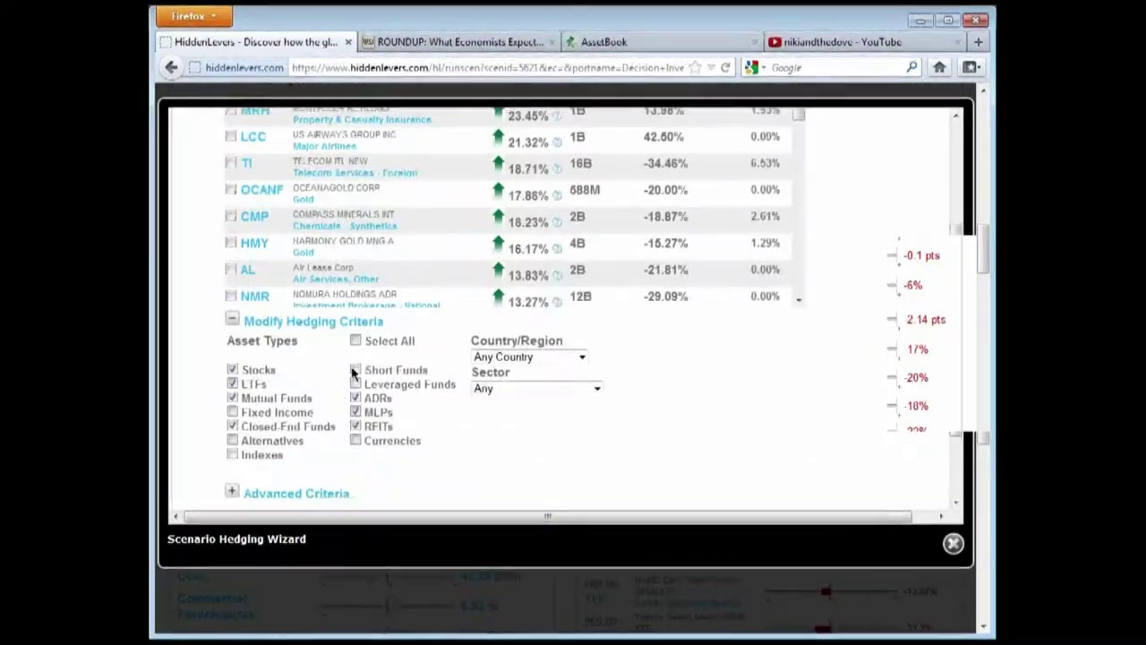
left_click(231, 318)
Choose MRH and VEDTX as hedges, highlighting VEDTX's 12.45% performance and 47.80% 52-week change
scroll(453, 314, "up", 3)
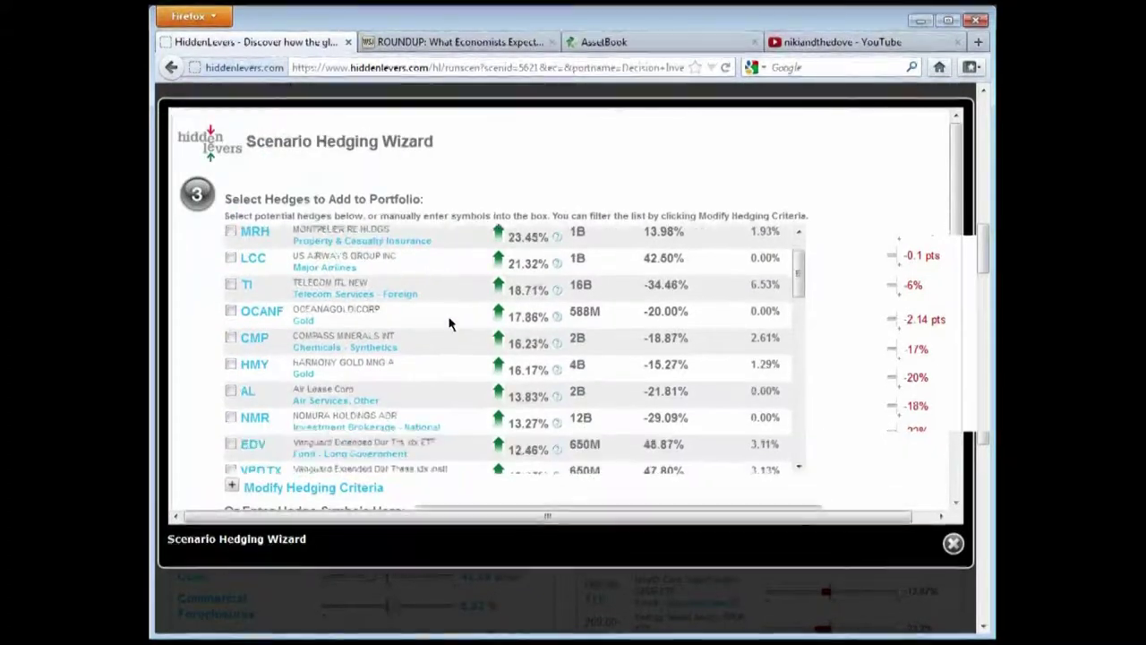
scroll(454, 316, "down", 1)
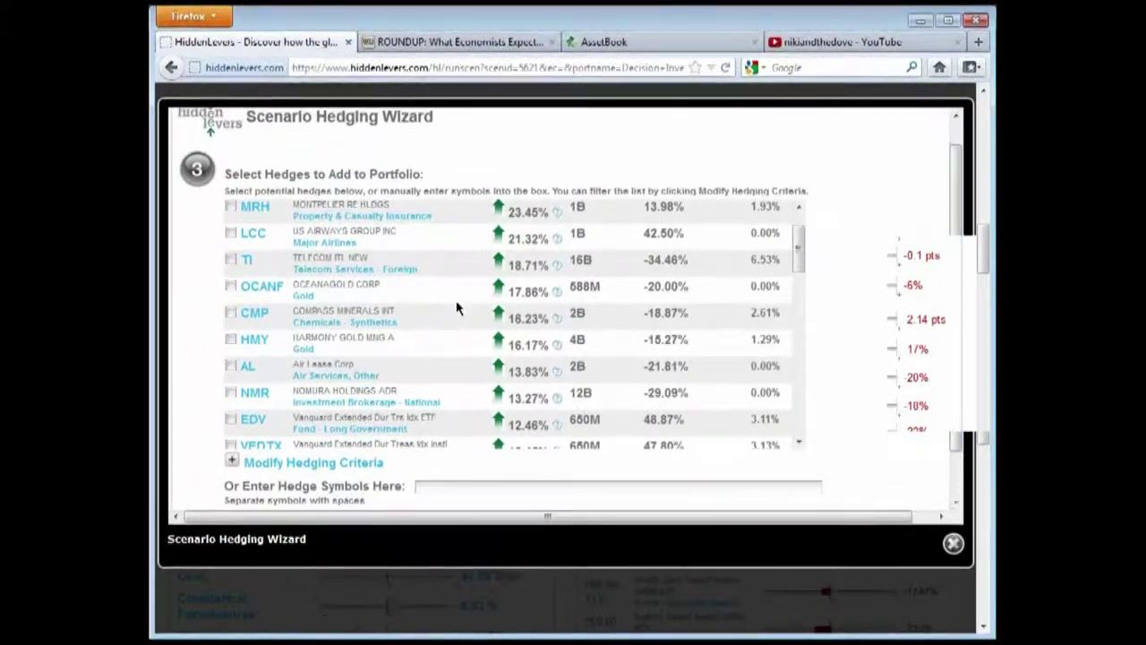
scroll(457, 308, "up", 2)
left_click_drag(293, 261, 436, 263)
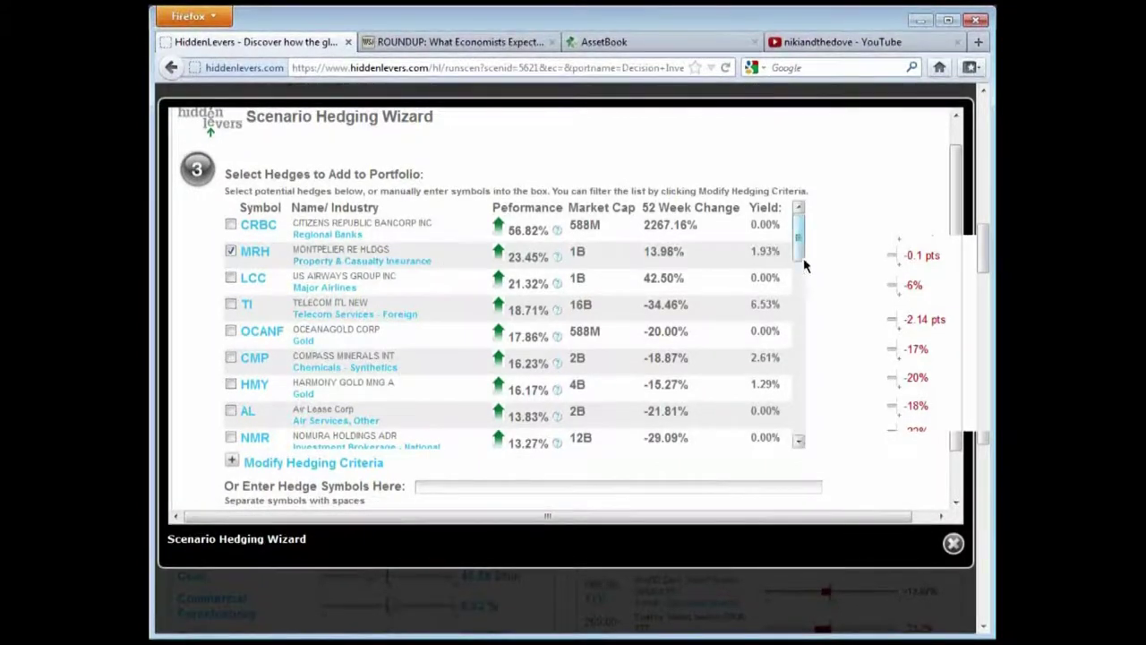
left_click_drag(797, 255, 797, 305)
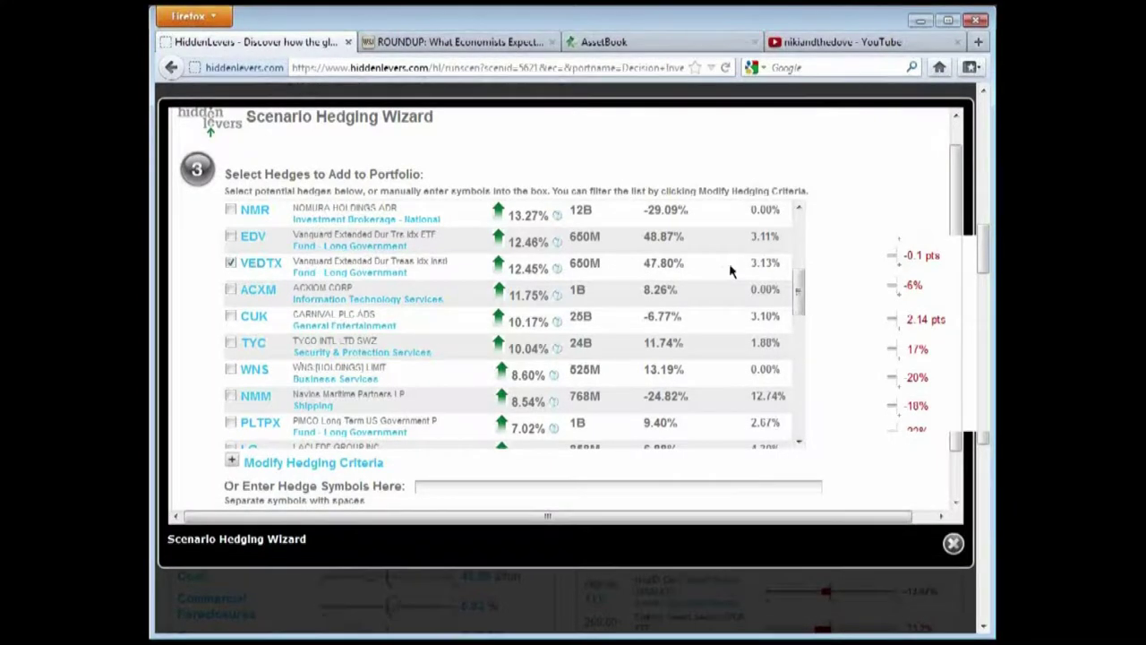
left_click_drag(688, 265, 644, 263)
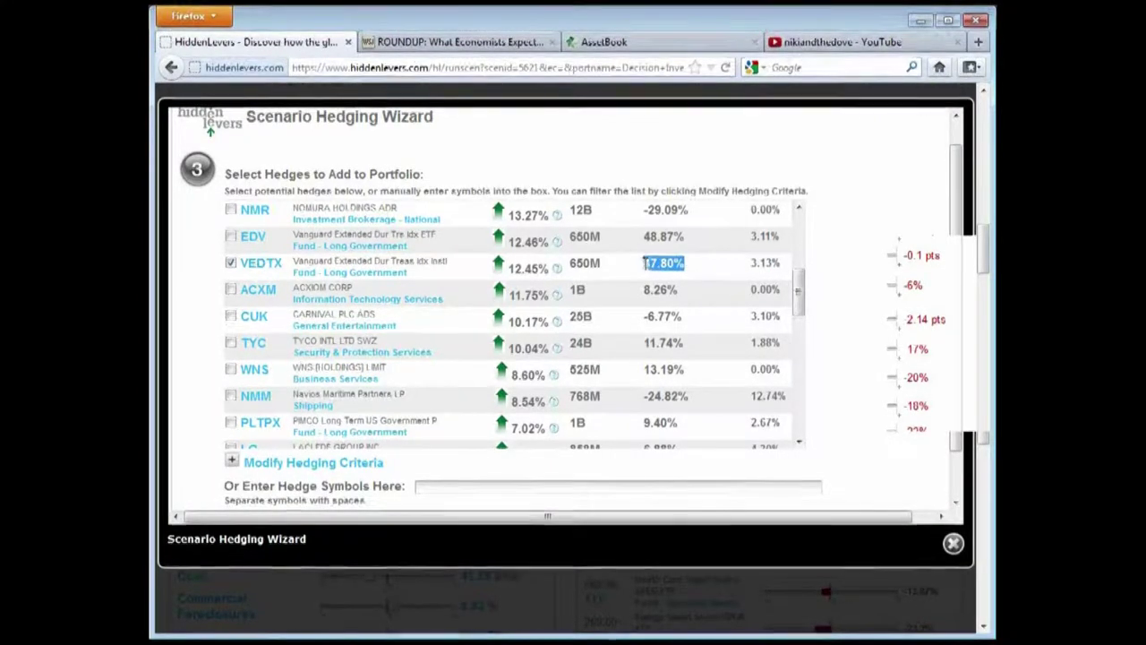
left_click_drag(548, 267, 495, 266)
left_click(532, 266)
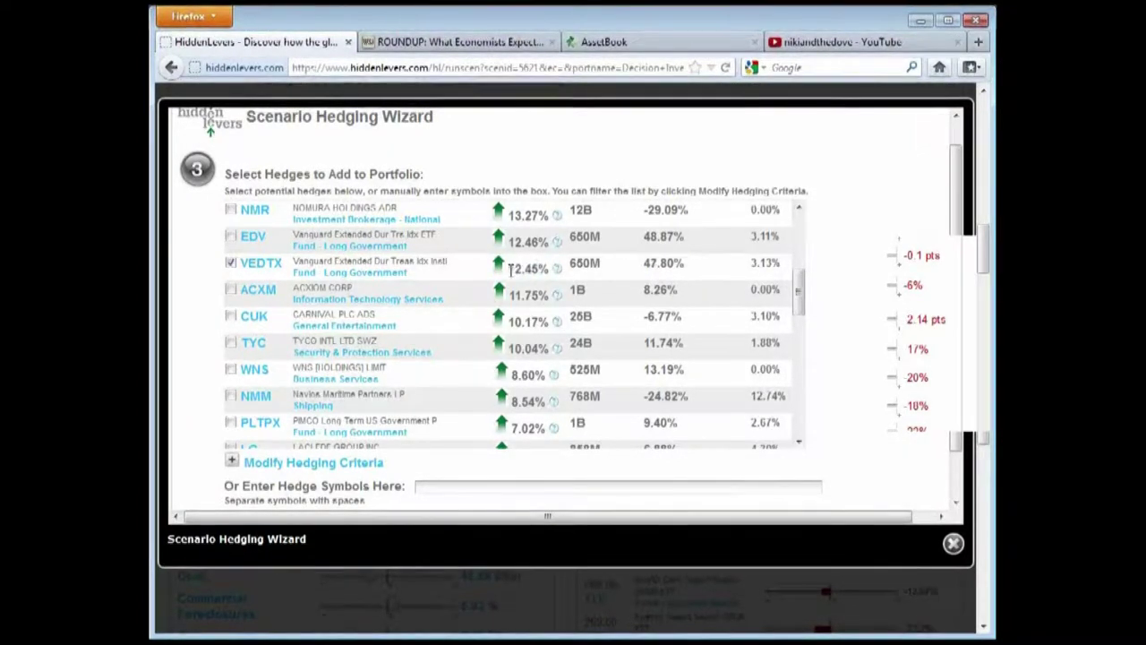
double_click(532, 267)
left_click(532, 269)
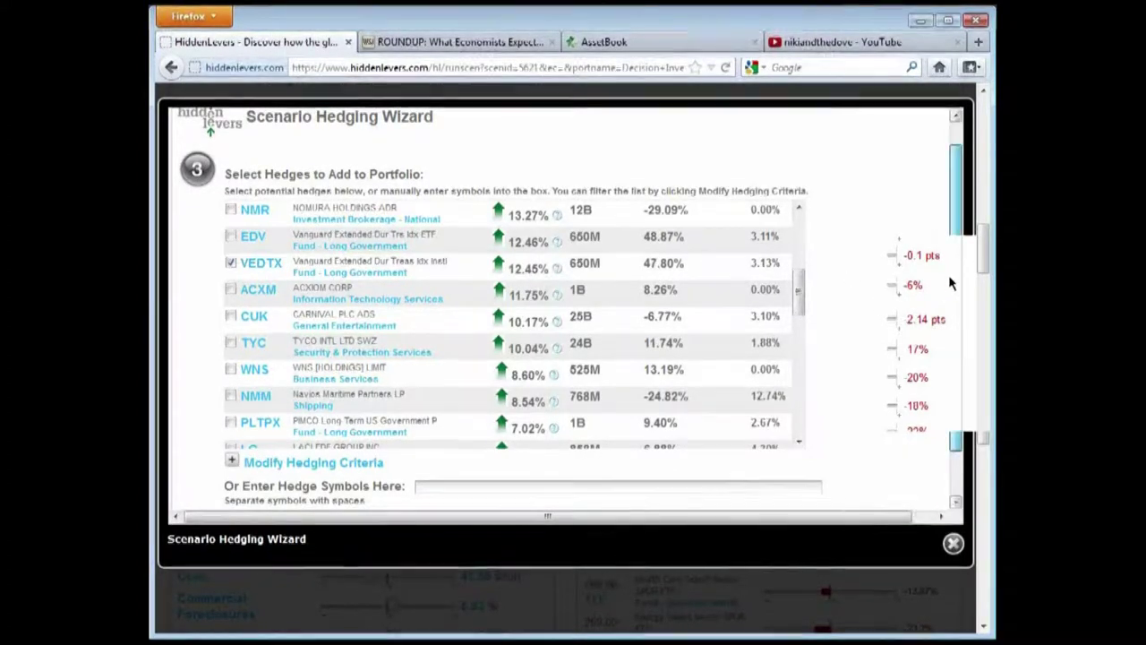
scroll(954, 317, "down", 1)
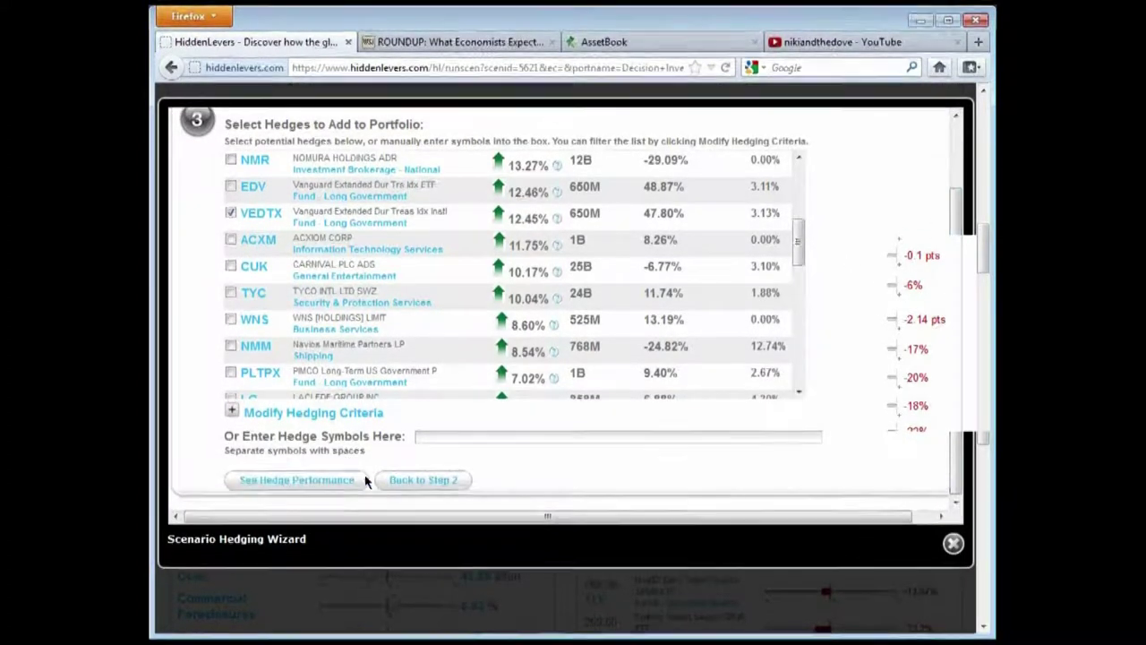
Show the chosen hedges' performance, comparing Decision Investments Model with its Hedged version
left_click(313, 488)
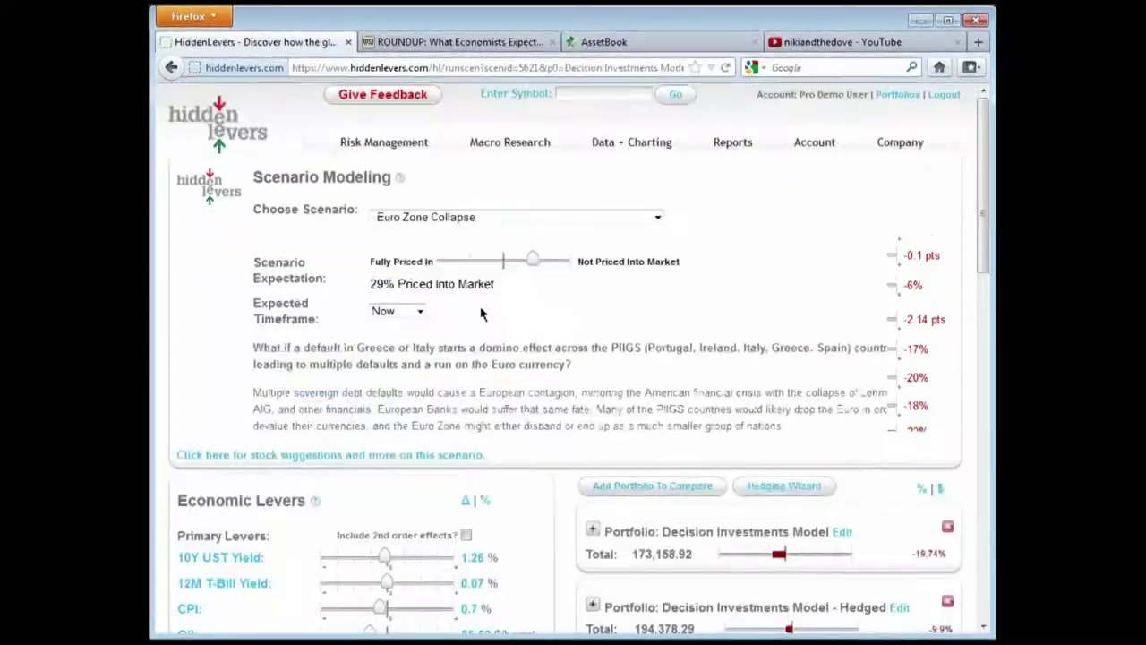
scroll(680, 303, "down", 2)
scroll(681, 296, "down", 2)
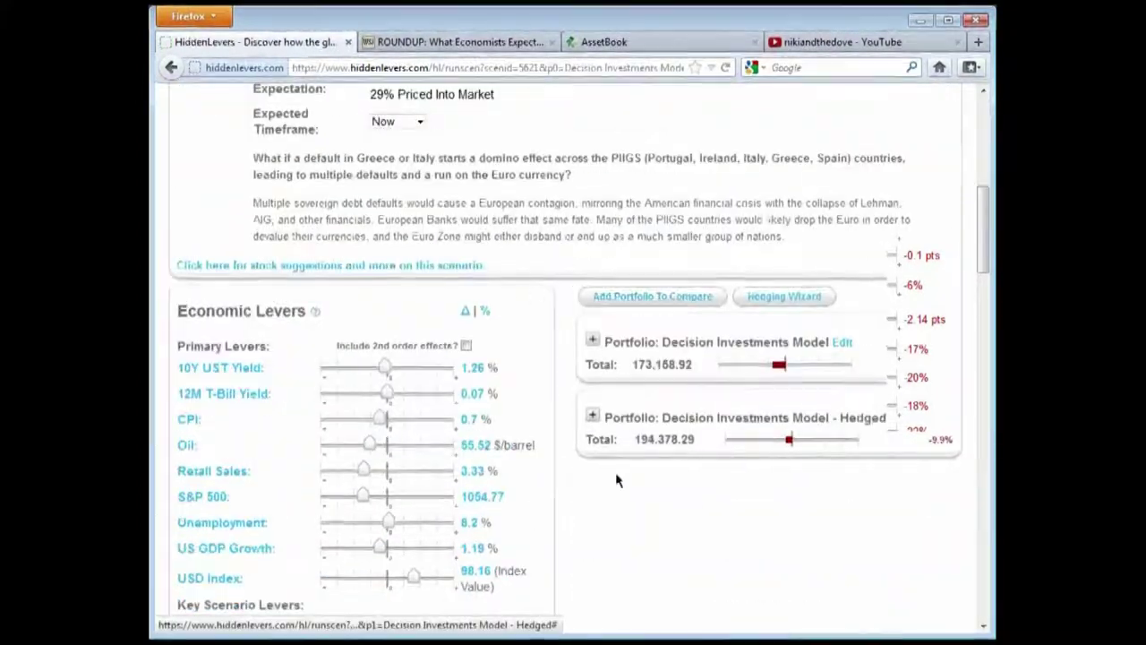
scroll(741, 472, "down", 2)
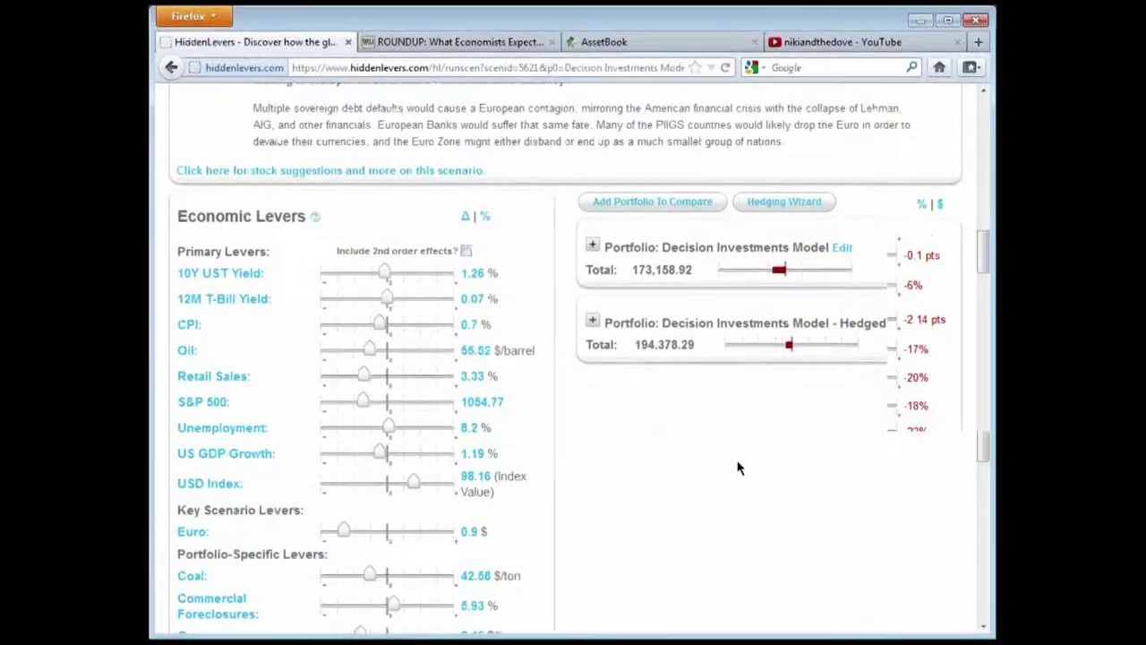
left_click_drag(664, 248, 785, 248)
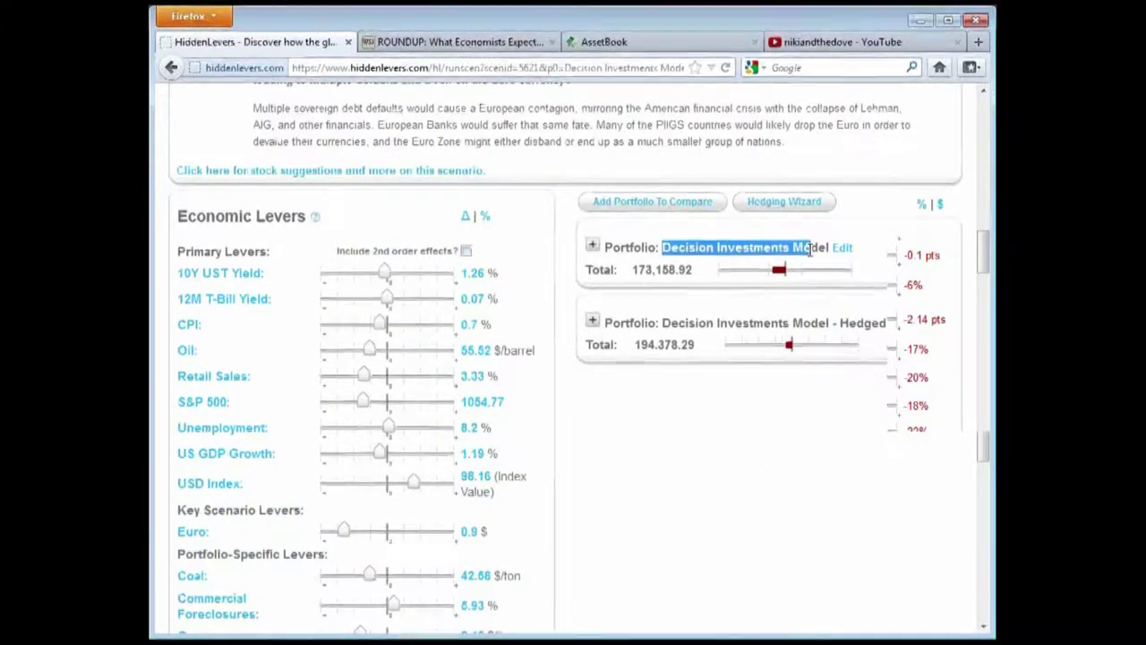
left_click(806, 262)
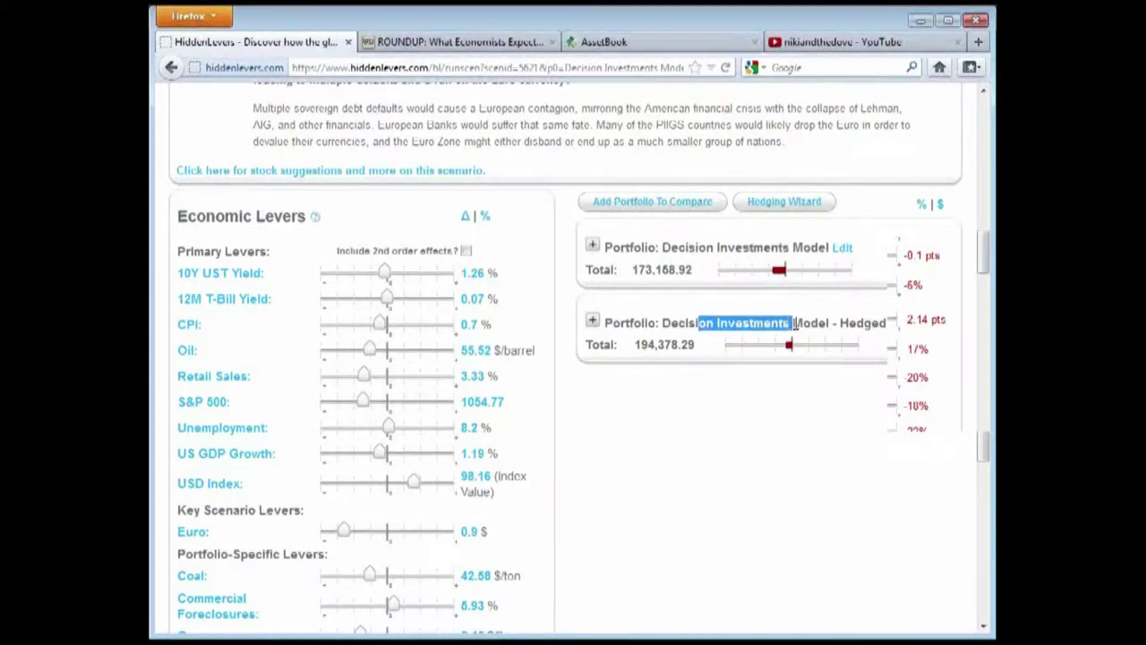
Expand both portfolios' holdings, pointing out the Vanguard Extended Dur Treas Idx Inst holding in the Hedged one
left_click(592, 246)
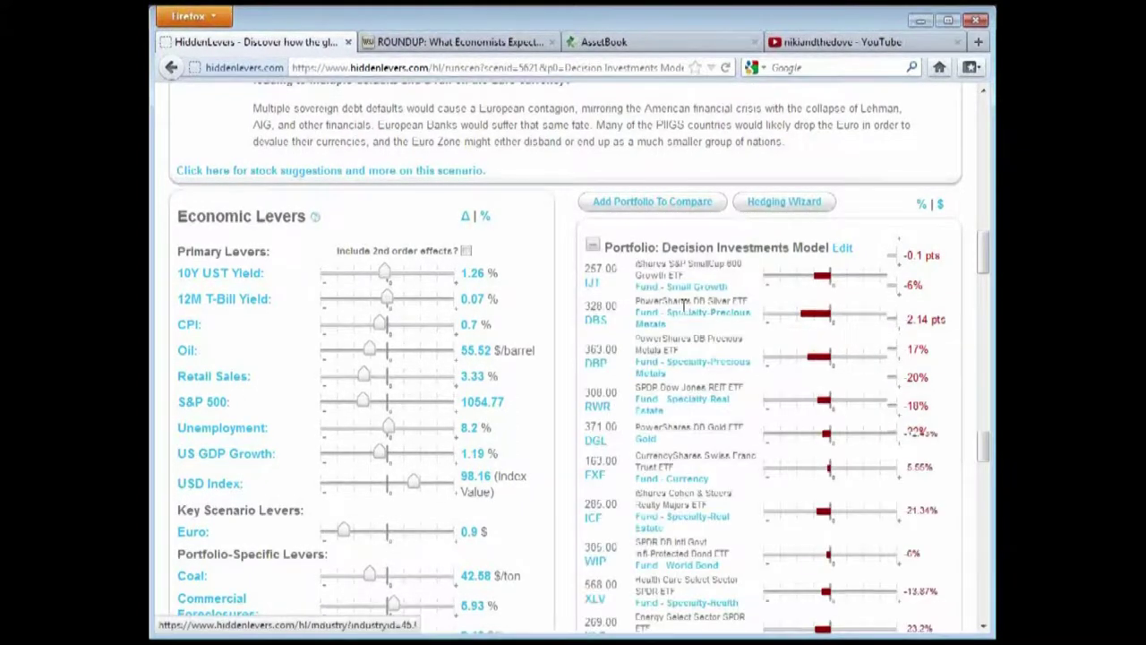
scroll(685, 333, "down", 2)
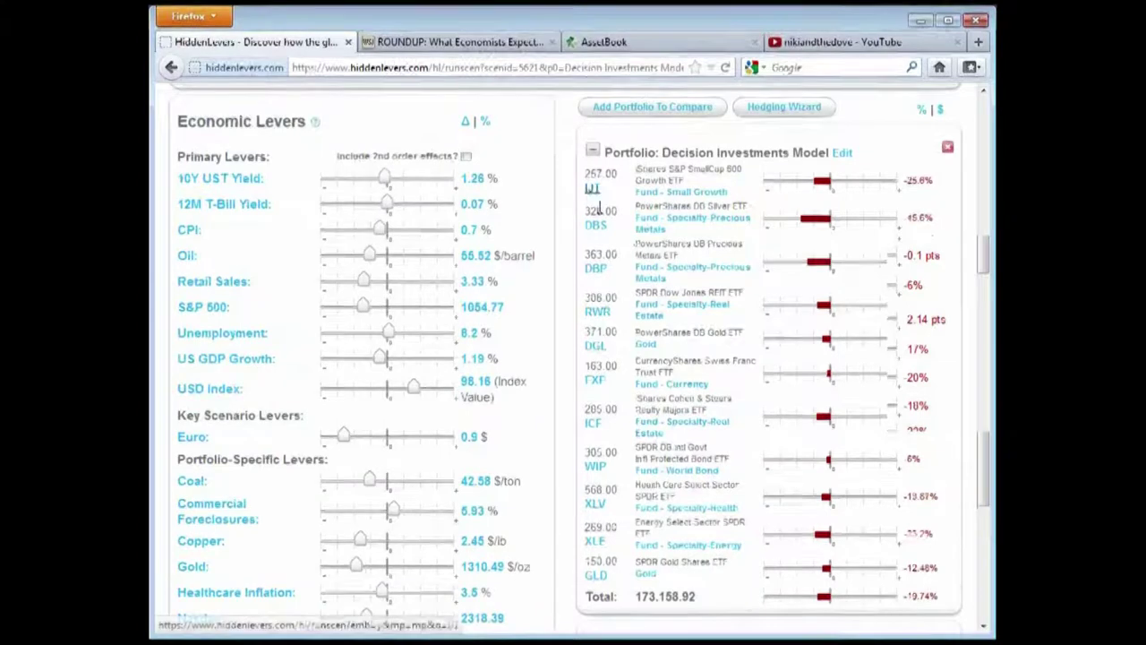
left_click(593, 150)
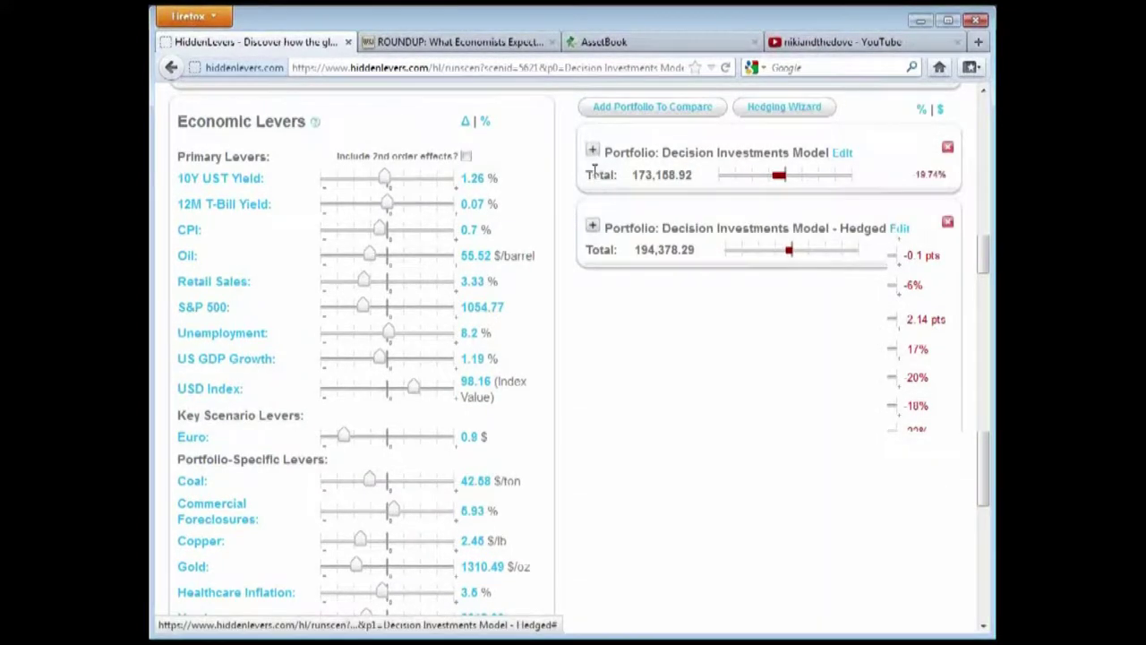
left_click(592, 225)
scroll(687, 365, "down", 2)
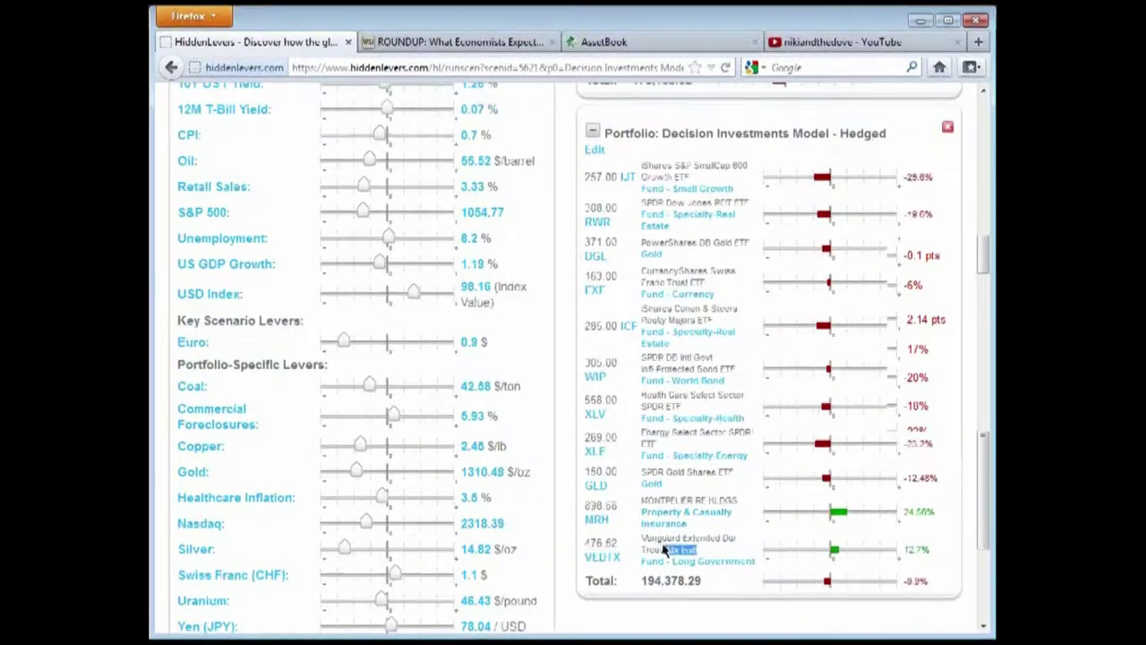
triple_click(701, 545)
left_click(701, 549)
left_click(592, 132)
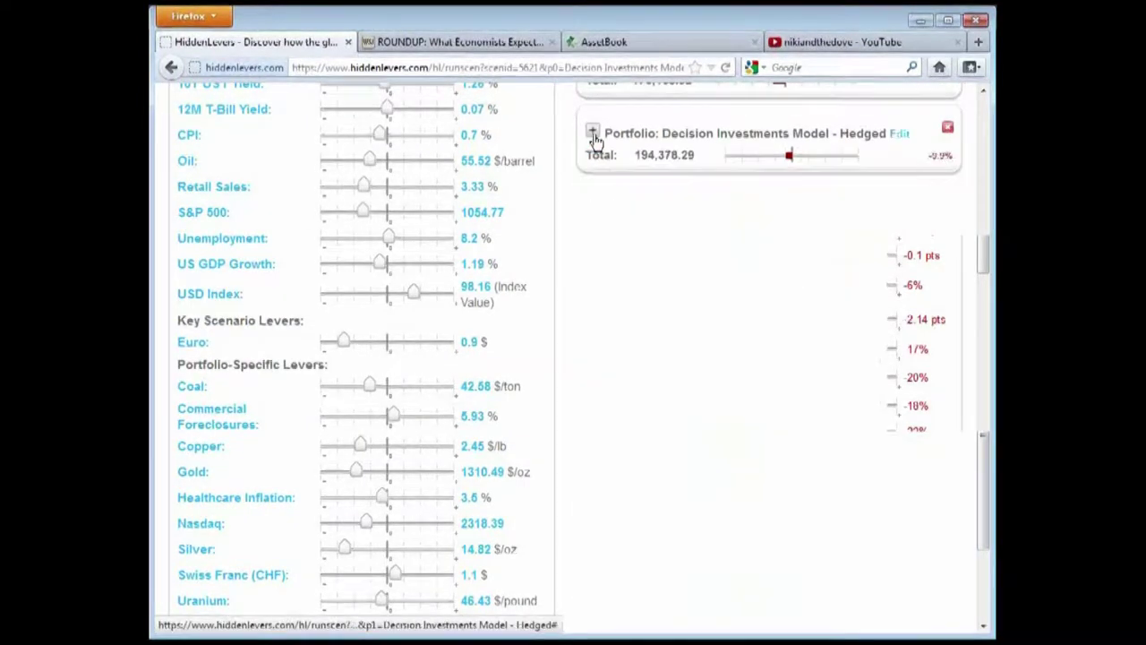
scroll(918, 332, "up", 2)
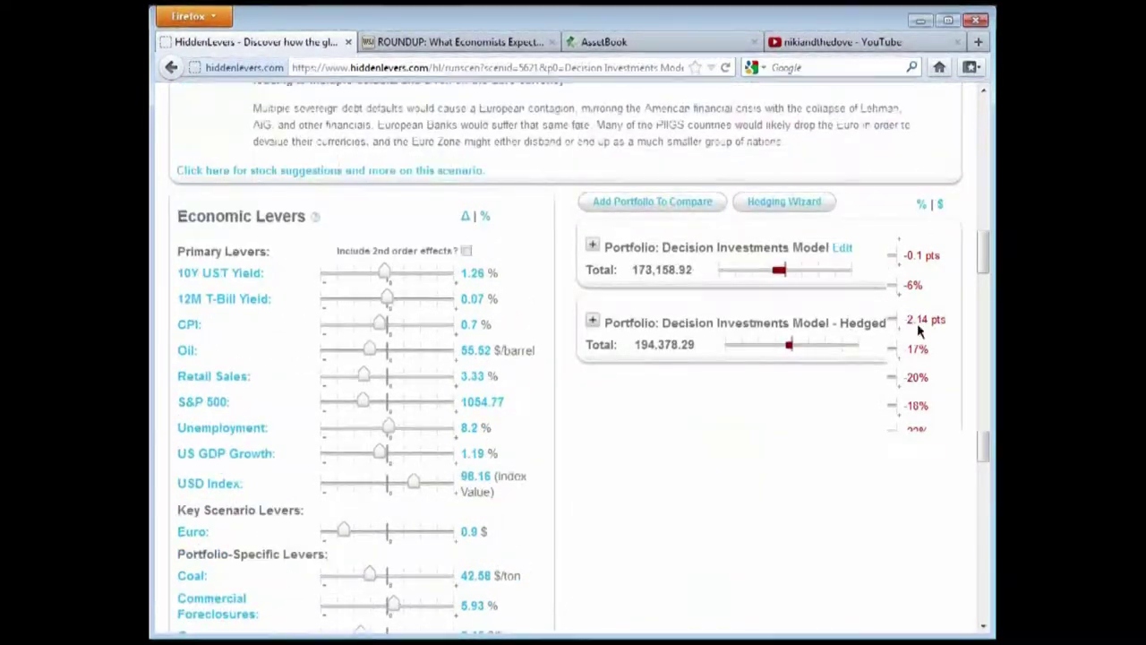
Highlight the original portfolio at -19.74% versus Hedged at -9.9%, then show the Reports dropdown
key("ctrl+a")
left_click(958, 354)
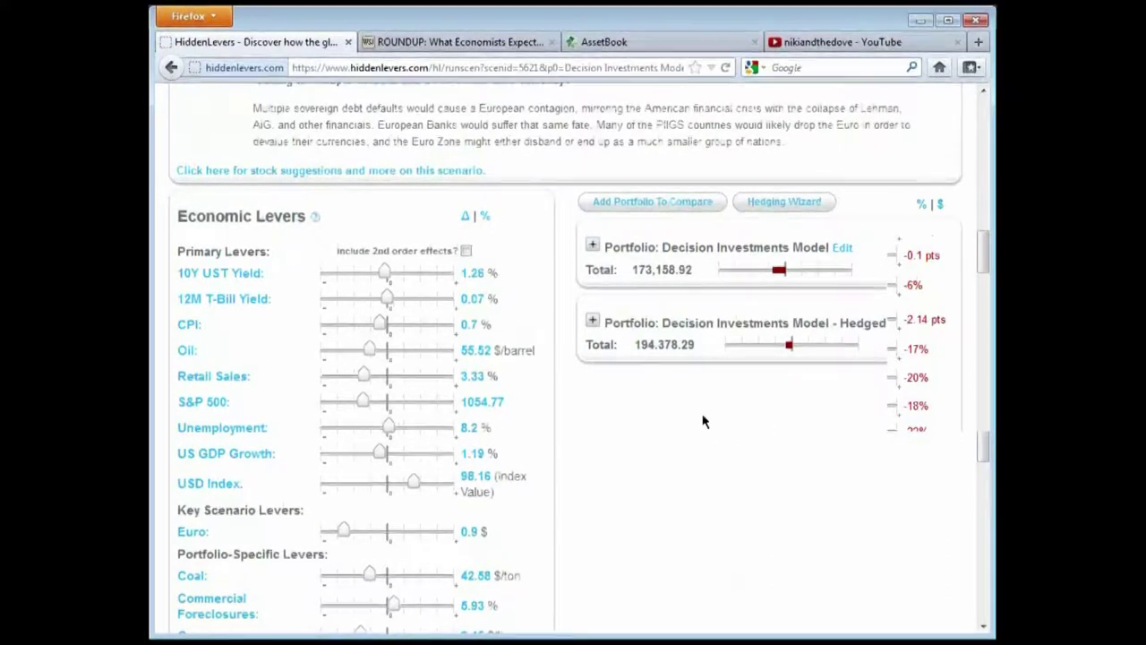
scroll(704, 426, "down", 2)
scroll(704, 426, "up", 4)
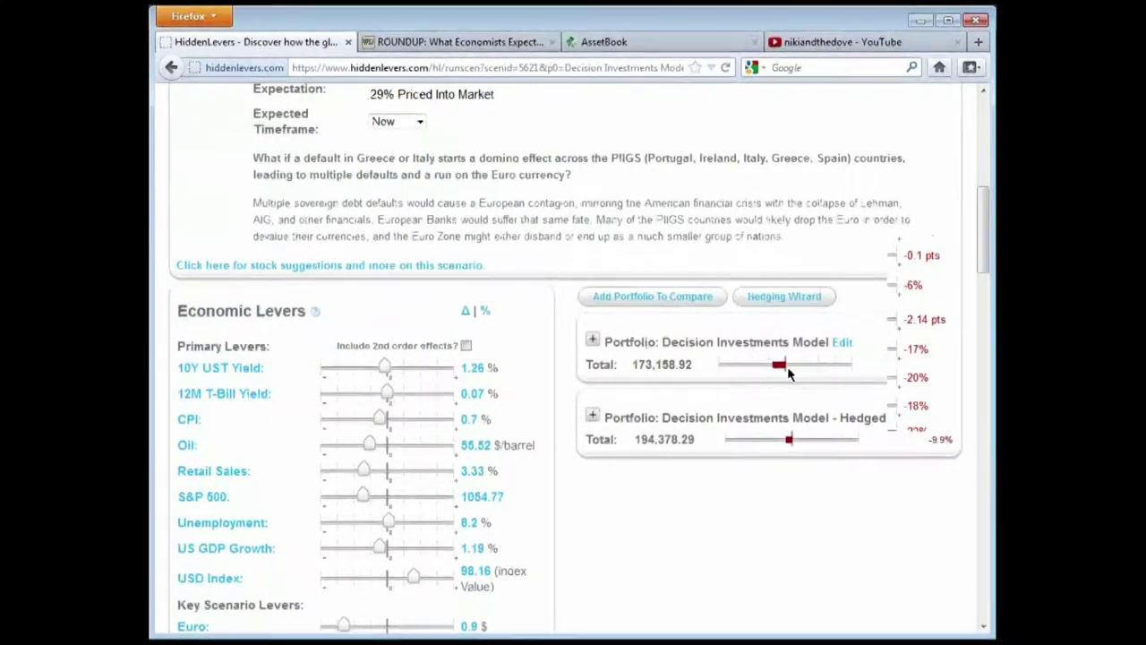
left_click_drag(699, 342, 813, 342)
left_click(751, 383)
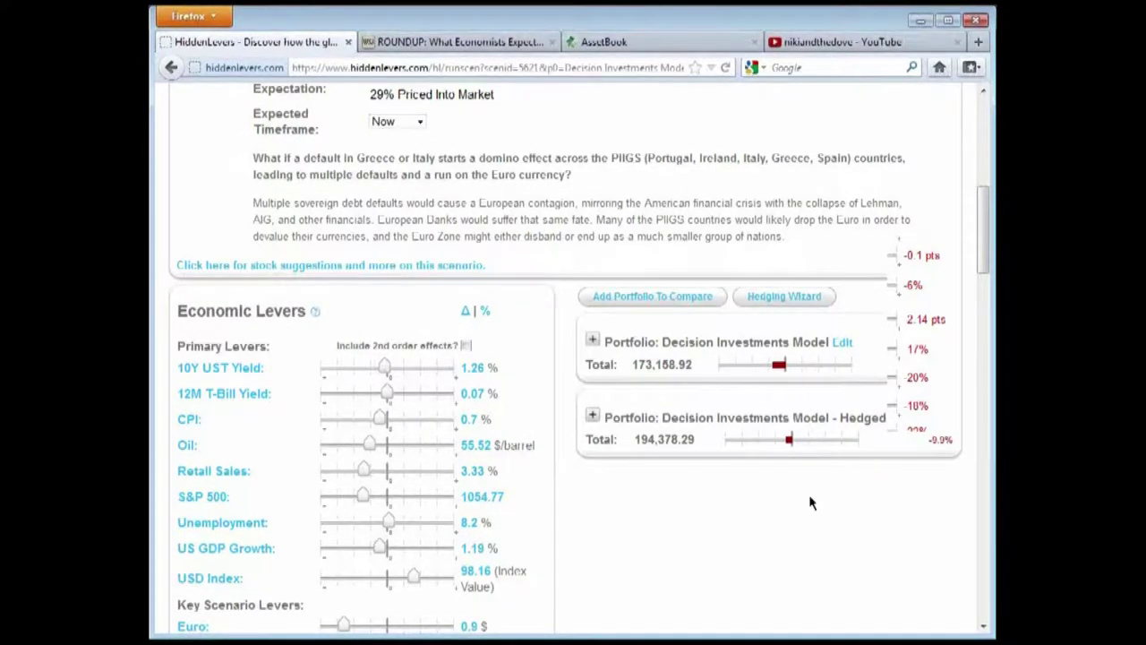
scroll(768, 507, "up", 4)
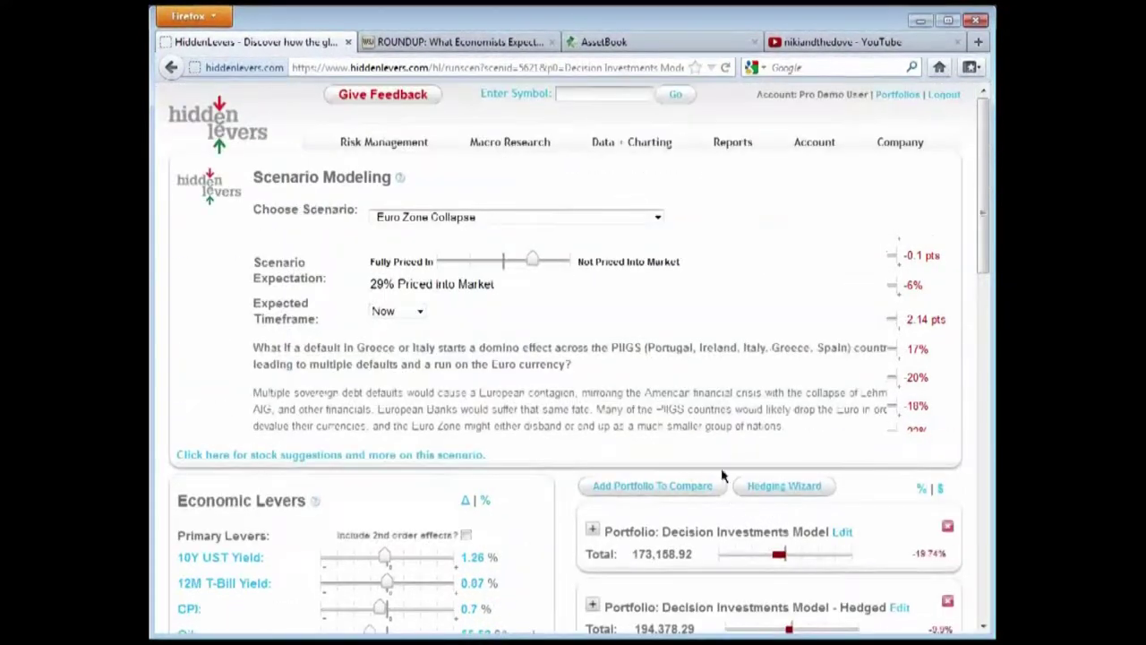
mouse_move(713, 157)
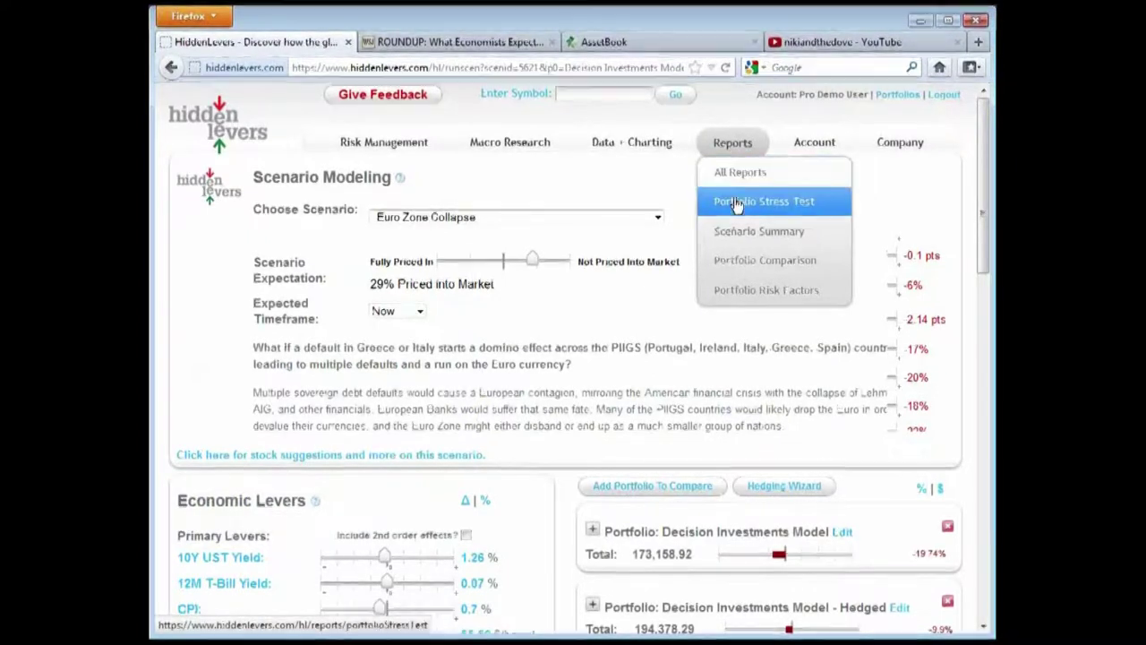
Open Reports > Portfolio Comparison and look over its scenarios, such as Euro Zone Collapse
left_click(736, 262)
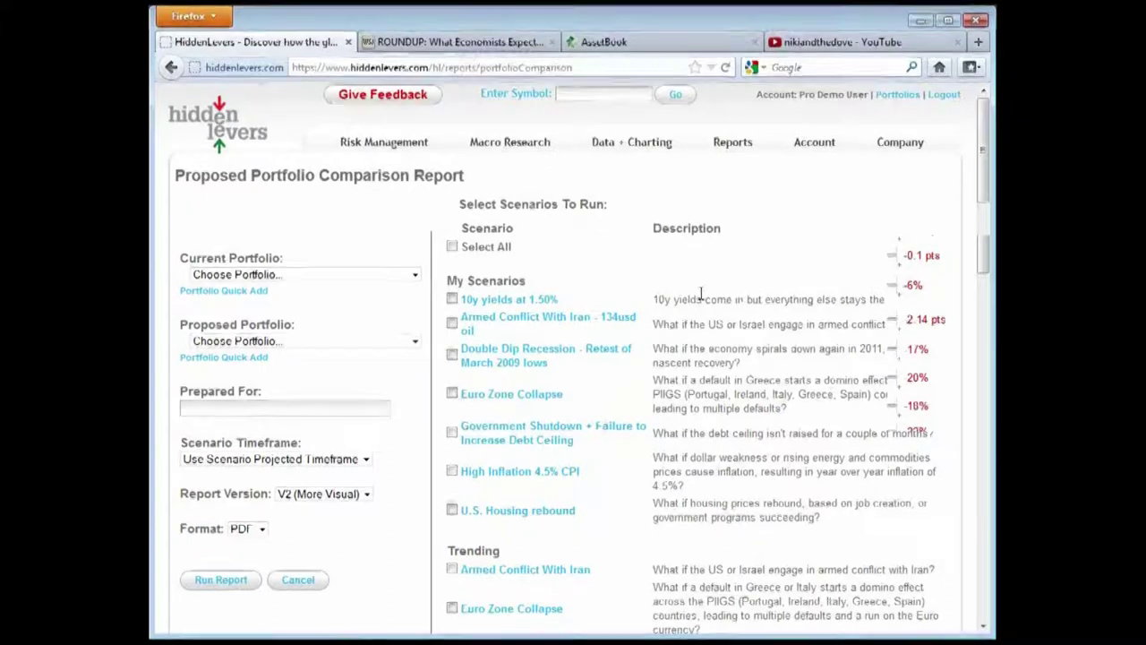
scroll(701, 296, "down", 2)
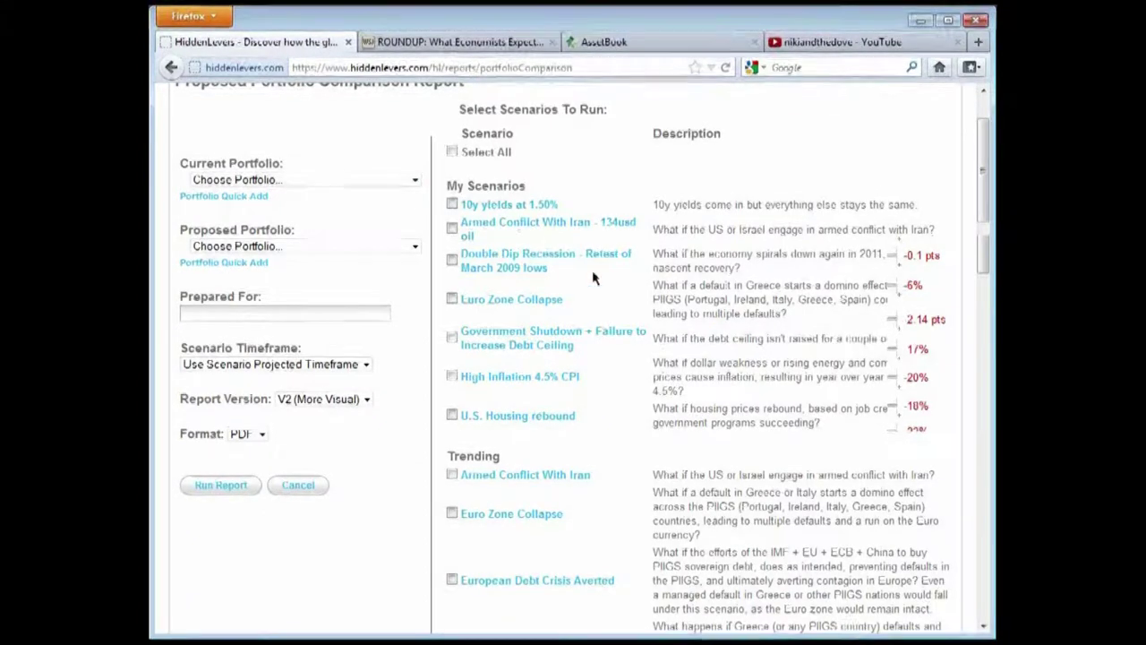
scroll(662, 336, "up", 2)
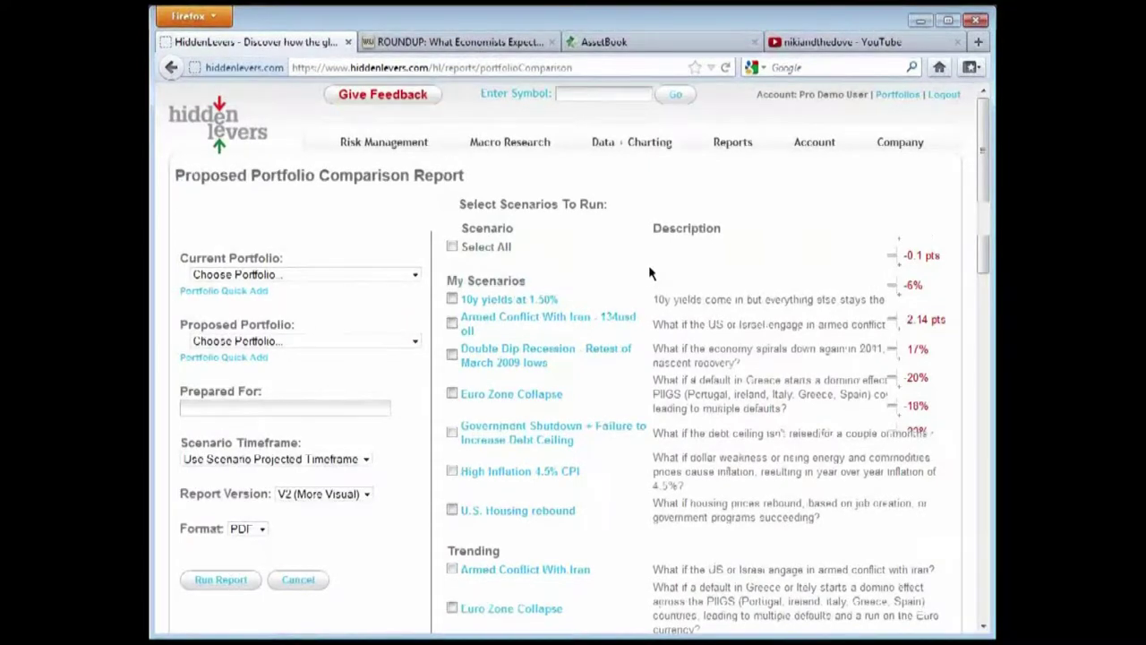
scroll(661, 270, "down", 2)
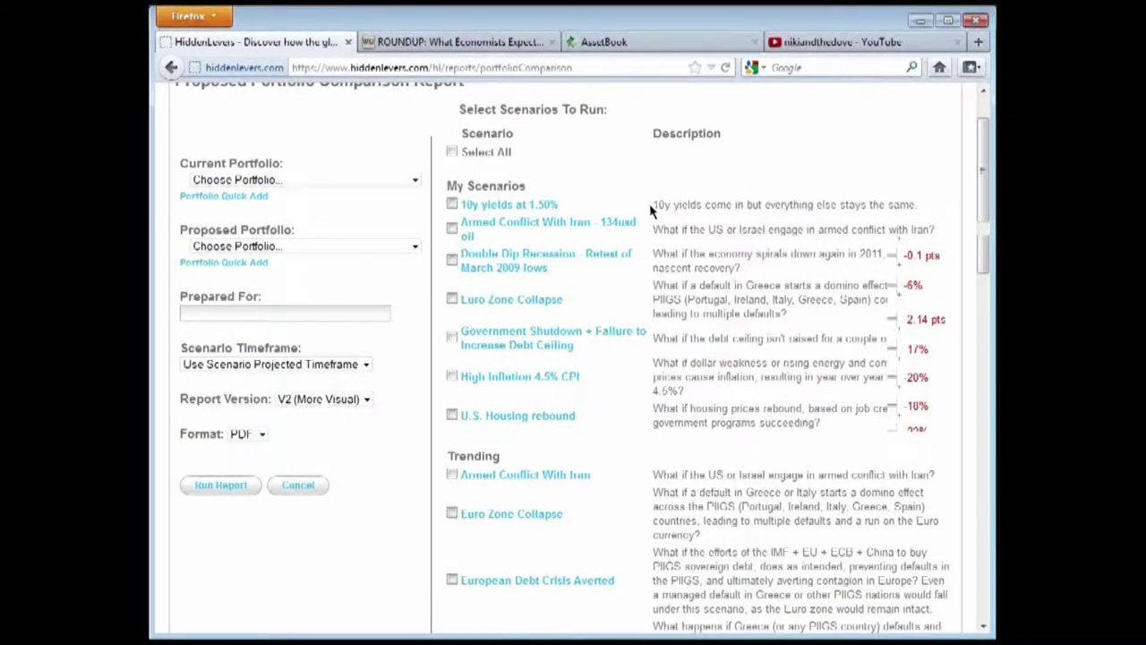
Set the client's portfolio as Current Portfolio and Well Hedged Model as Proposed Portfolio
left_click(361, 180)
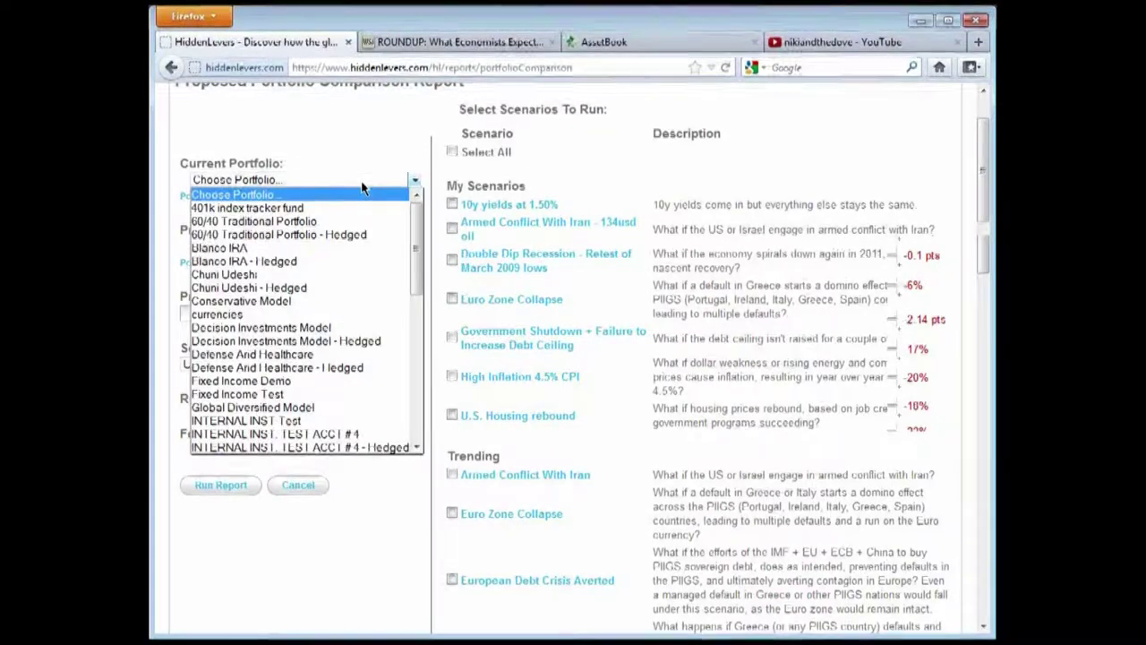
mouse_move(420, 225)
left_mouse_down()
mouse_move(408, 342)
mouse_move(414, 224)
left_mouse_up()
left_click(340, 277)
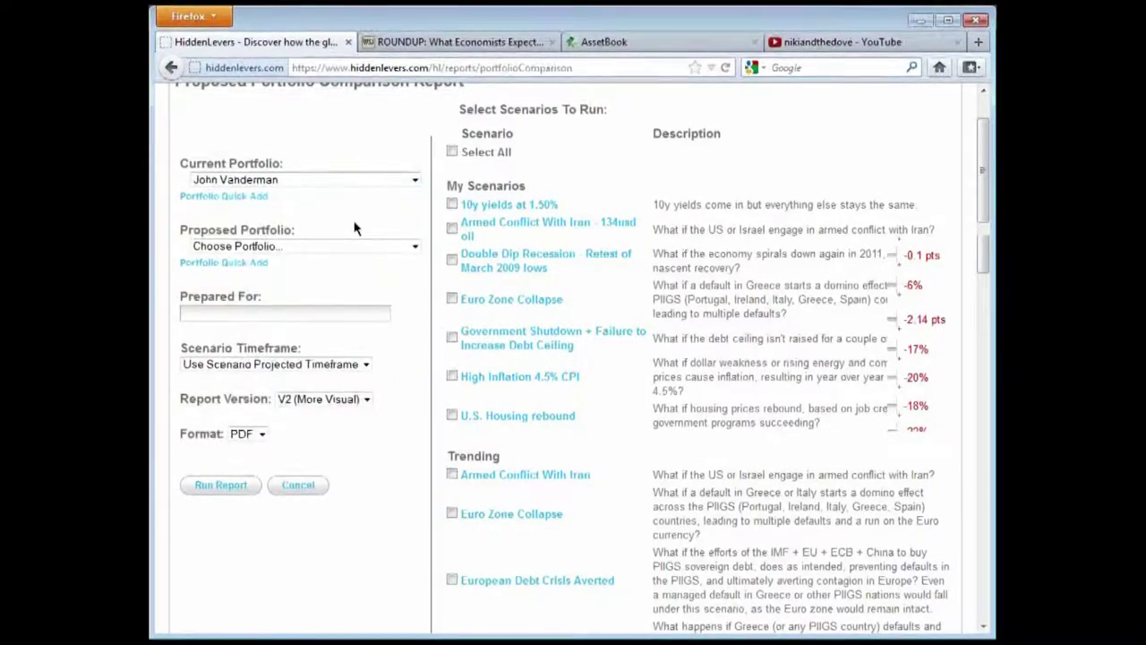
left_click(418, 250)
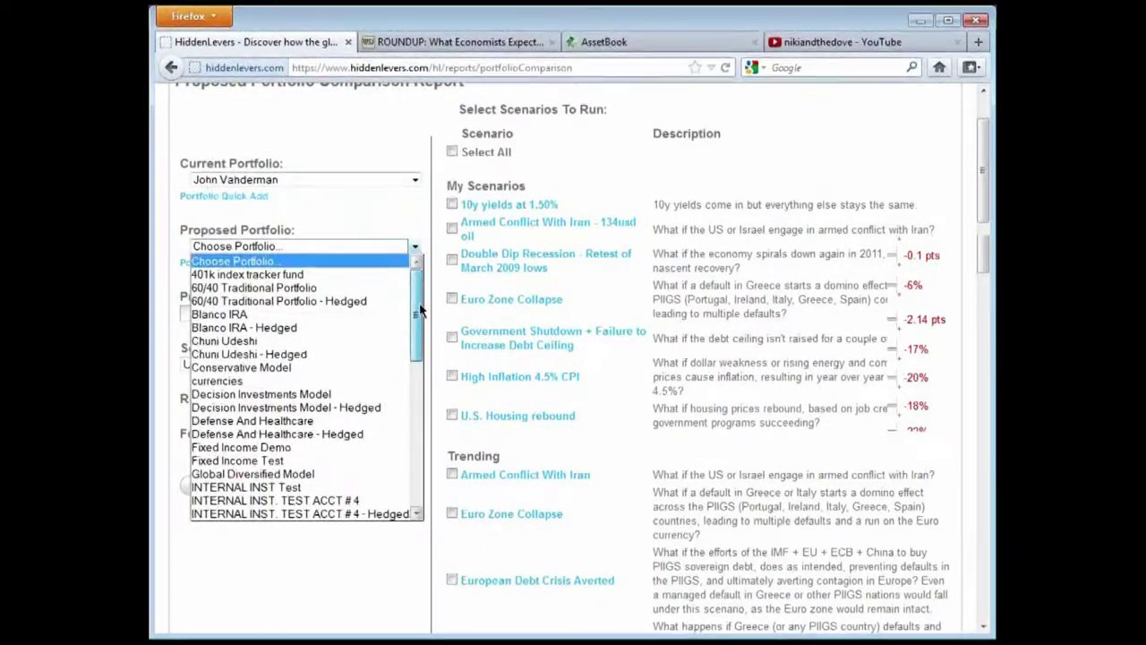
left_click_drag(417, 299, 427, 468)
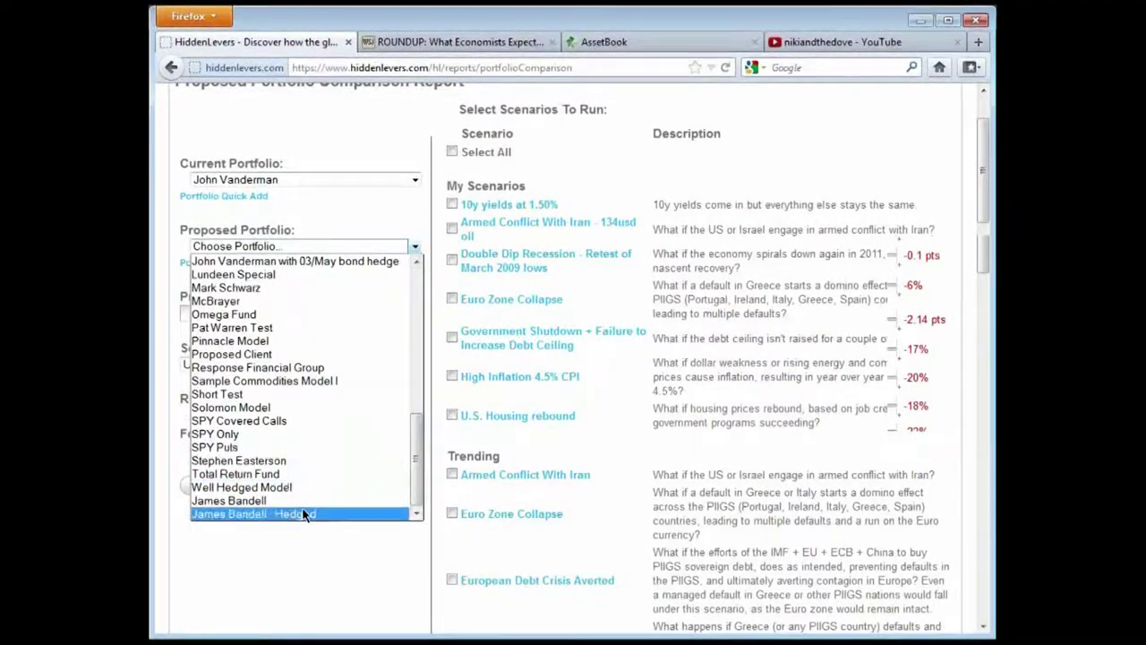
left_click(287, 487)
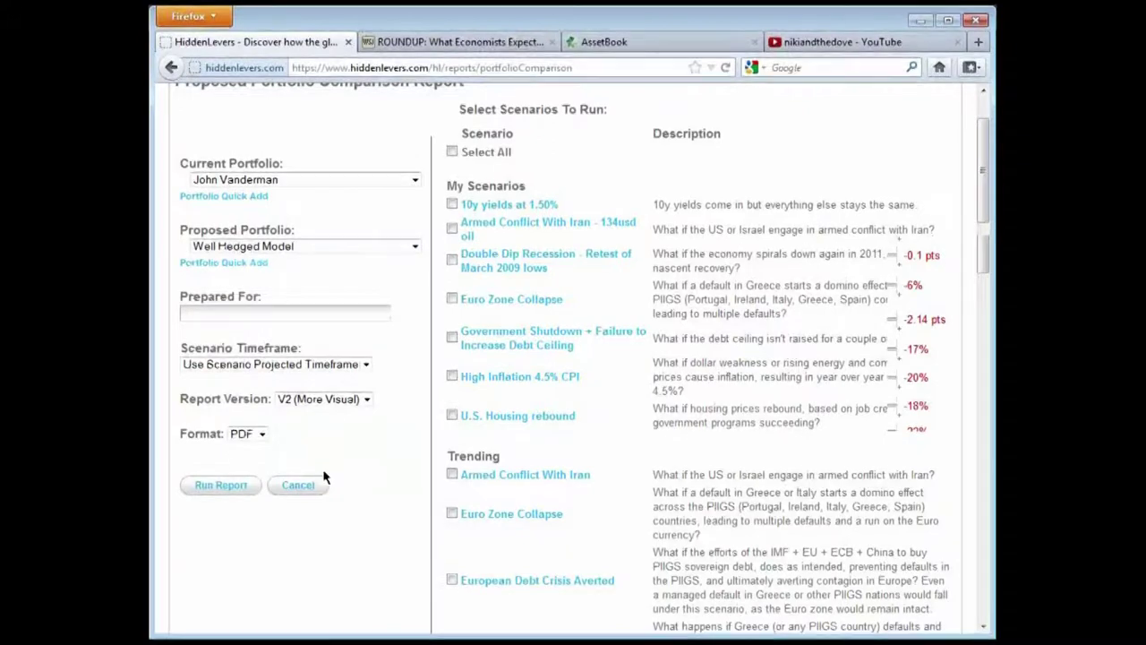
Scroll through the report form's scenarios and its timeframe, V2 (More Visual) and PDF options
scroll(721, 378, "down", 2)
scroll(708, 367, "up", 2)
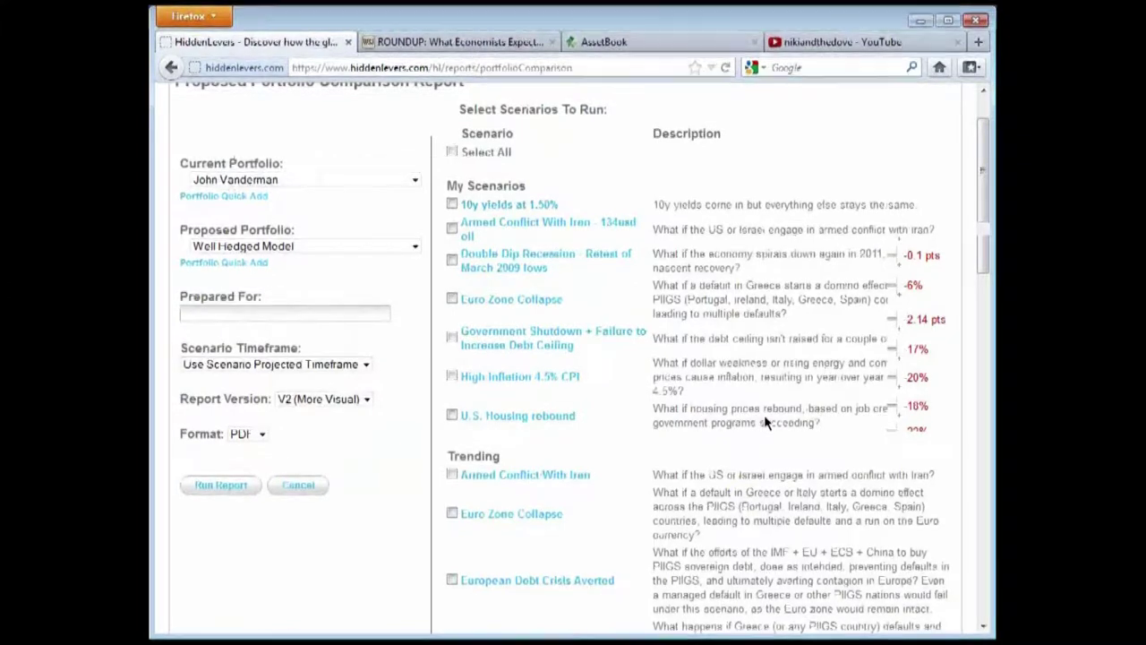
scroll(660, 261, "down", 2)
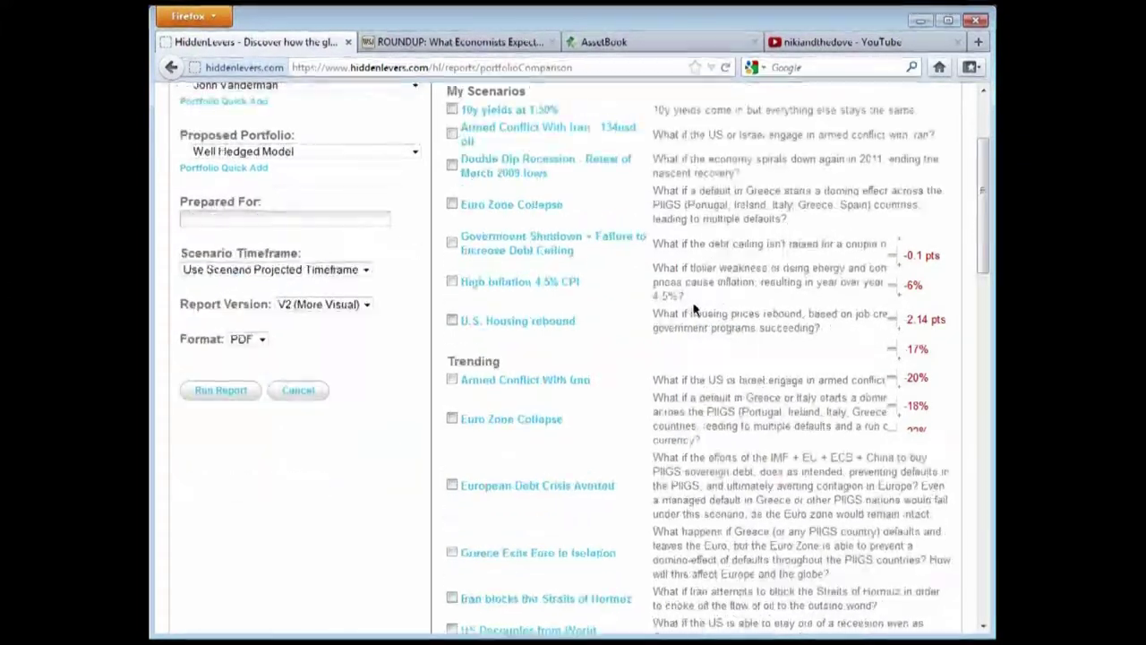
scroll(514, 362, "up", 2)
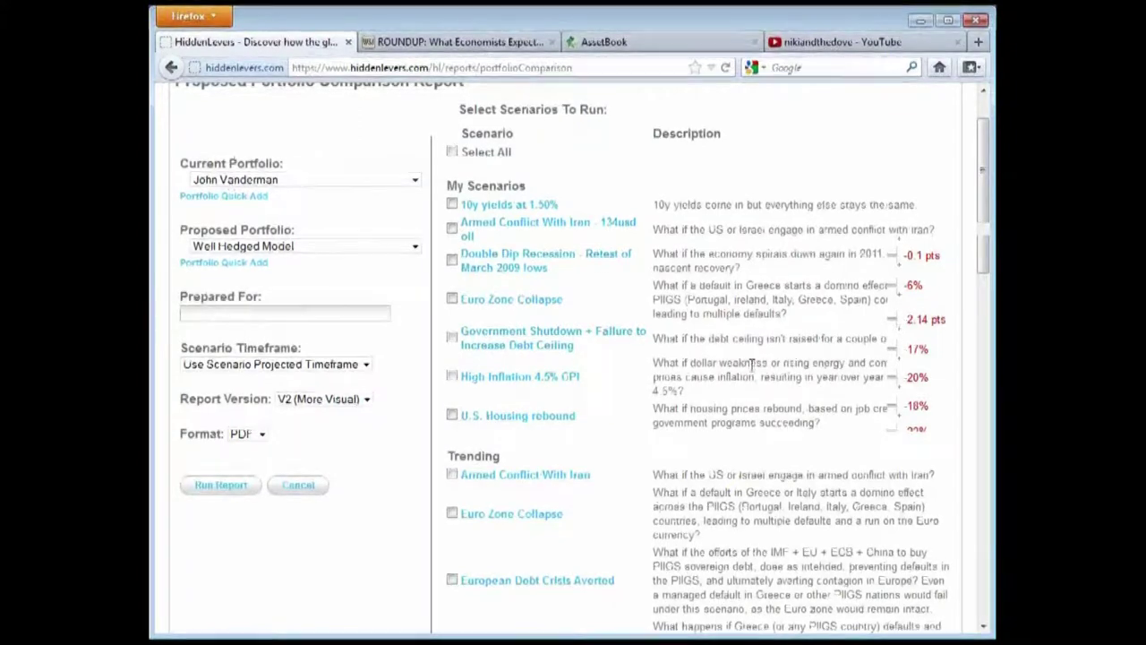
scroll(732, 374, "down", 2)
scroll(733, 377, "down", 4)
scroll(729, 383, "down", 2)
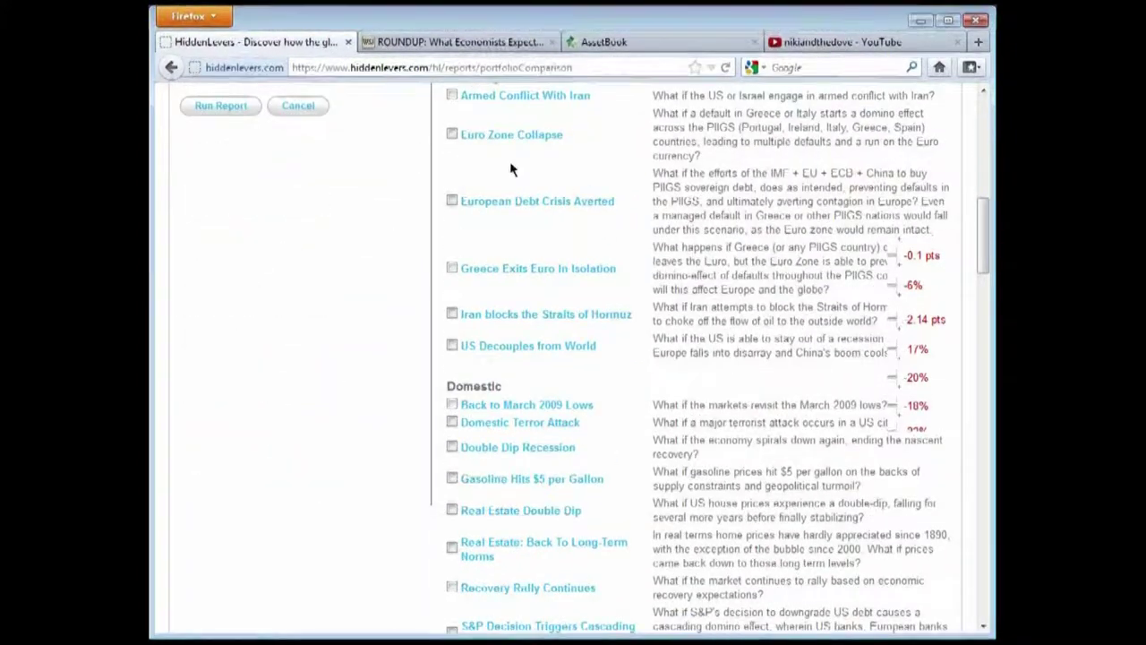
scroll(528, 274, "up", 2)
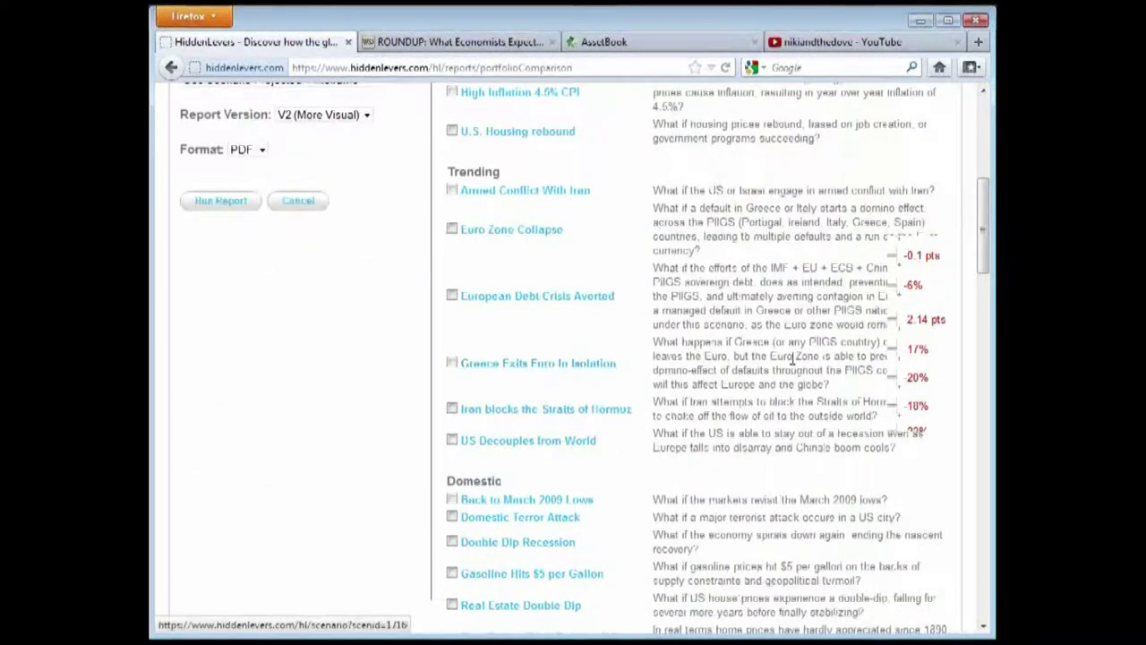
scroll(714, 370, "down", 18)
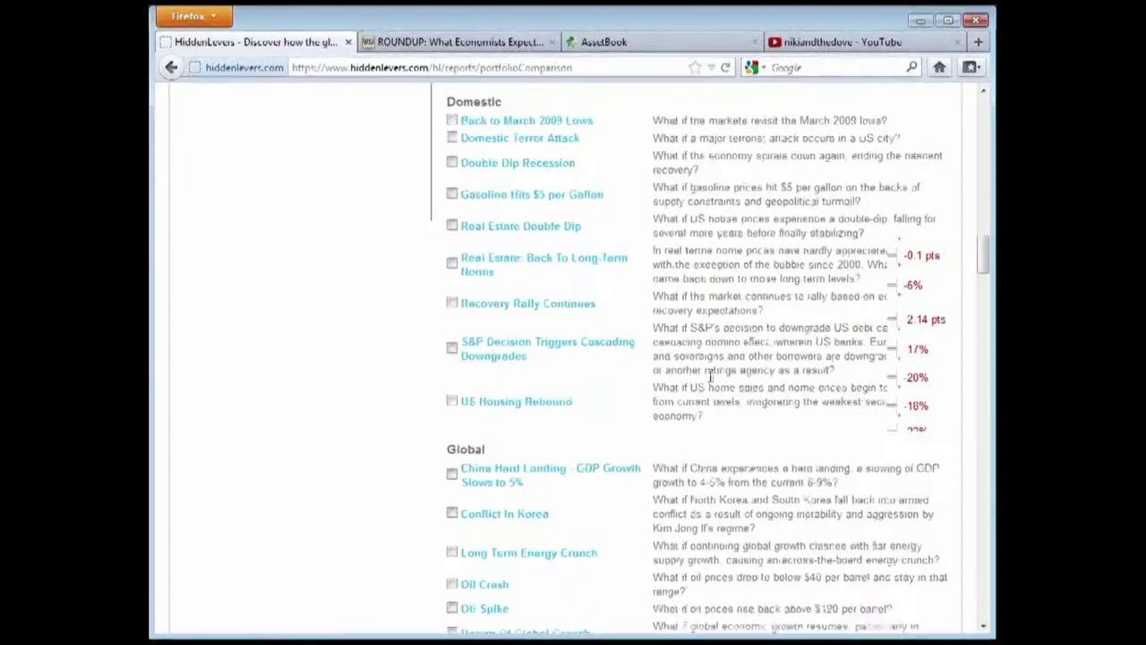
scroll(736, 402, "up", 10)
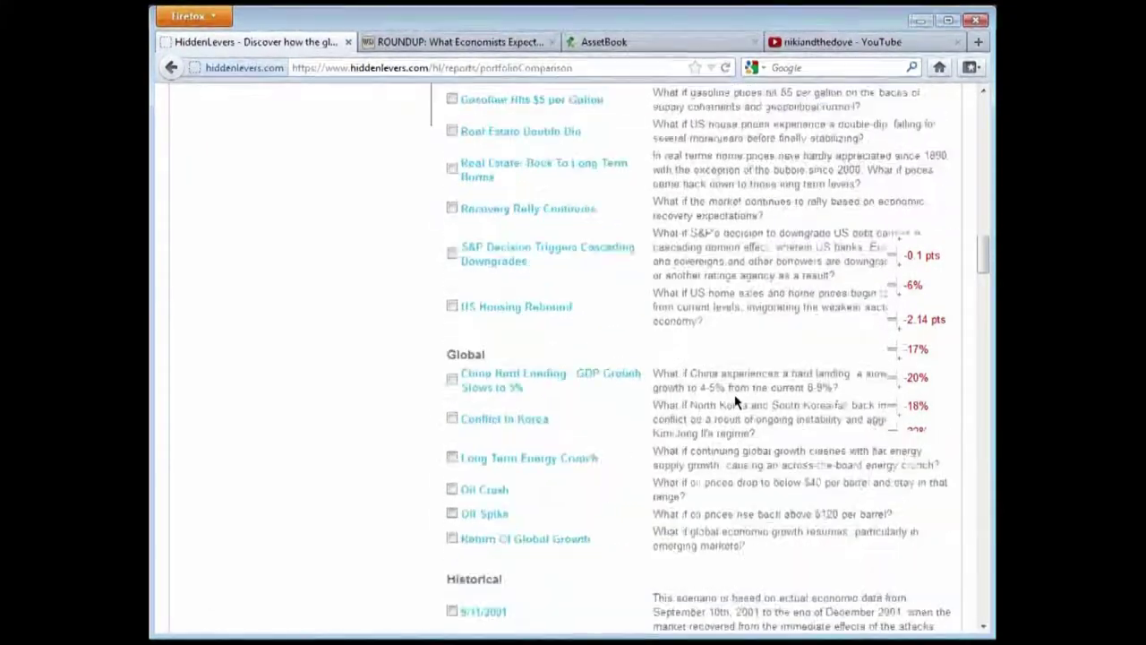
scroll(627, 447, "down", 10)
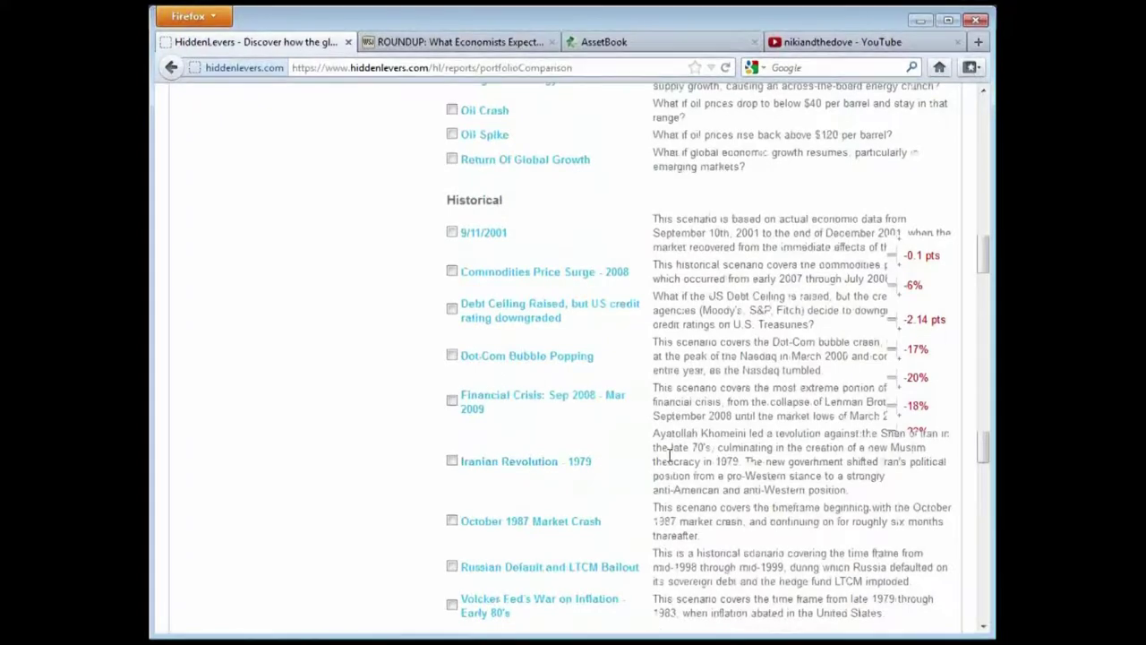
scroll(668, 455, "up", 19)
scroll(670, 454, "up", 2)
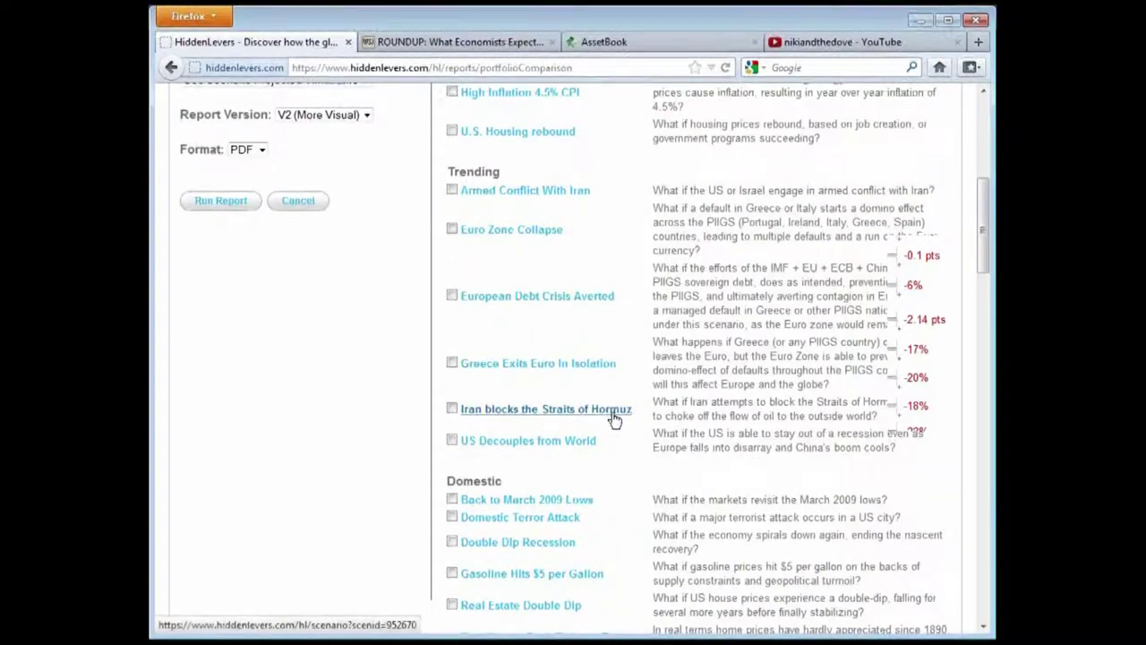
scroll(700, 385, "up", 2)
scroll(700, 385, "down", 2)
Tick Euro Zone Collapse, European Debt Crisis Averted and Greece Exits Euro In Isolation under Trending
scroll(681, 367, "up", 2)
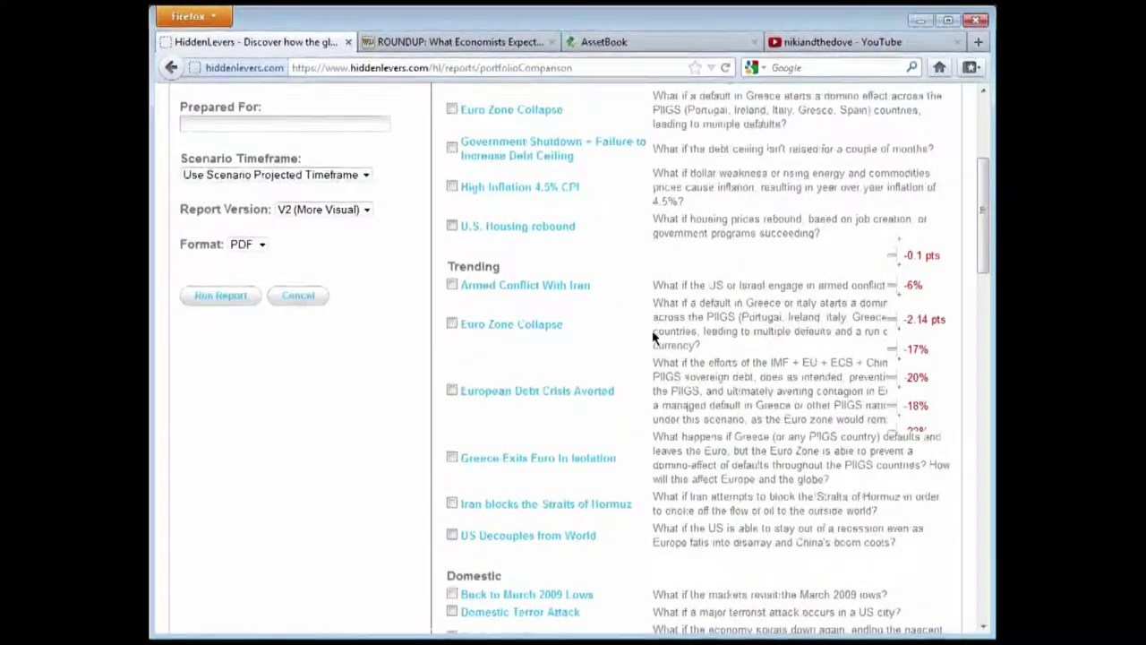
scroll(653, 336, "up", 2)
scroll(651, 338, "up", 2)
scroll(652, 337, "down", 4)
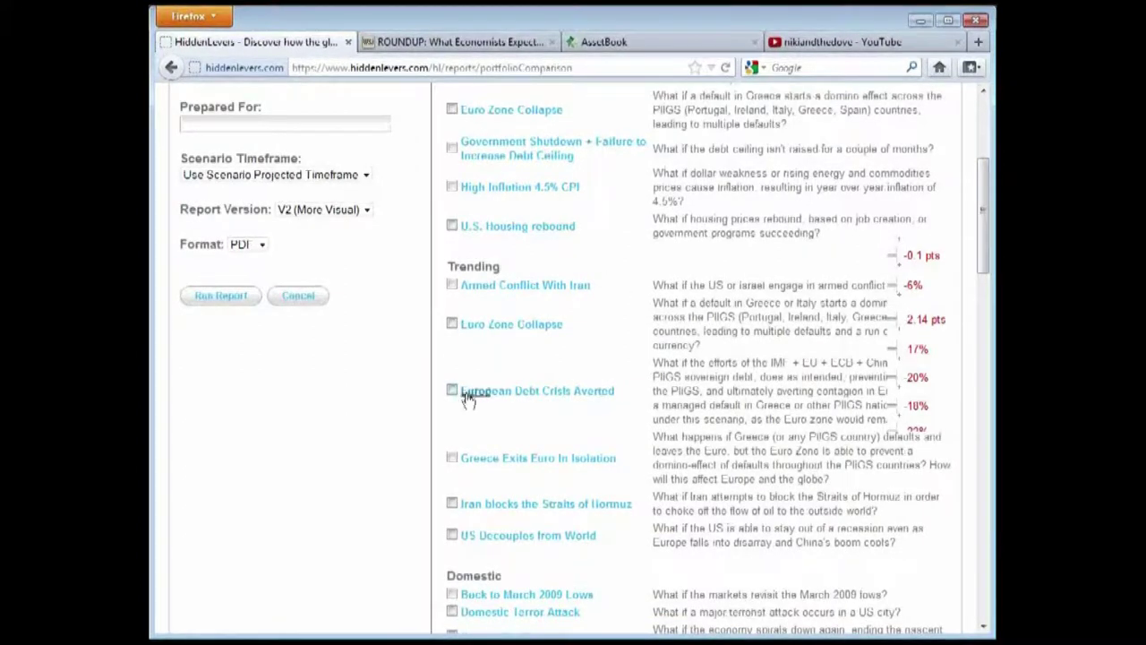
left_click(451, 325)
left_click(452, 391)
left_click(452, 457)
scroll(398, 373, "up", 2)
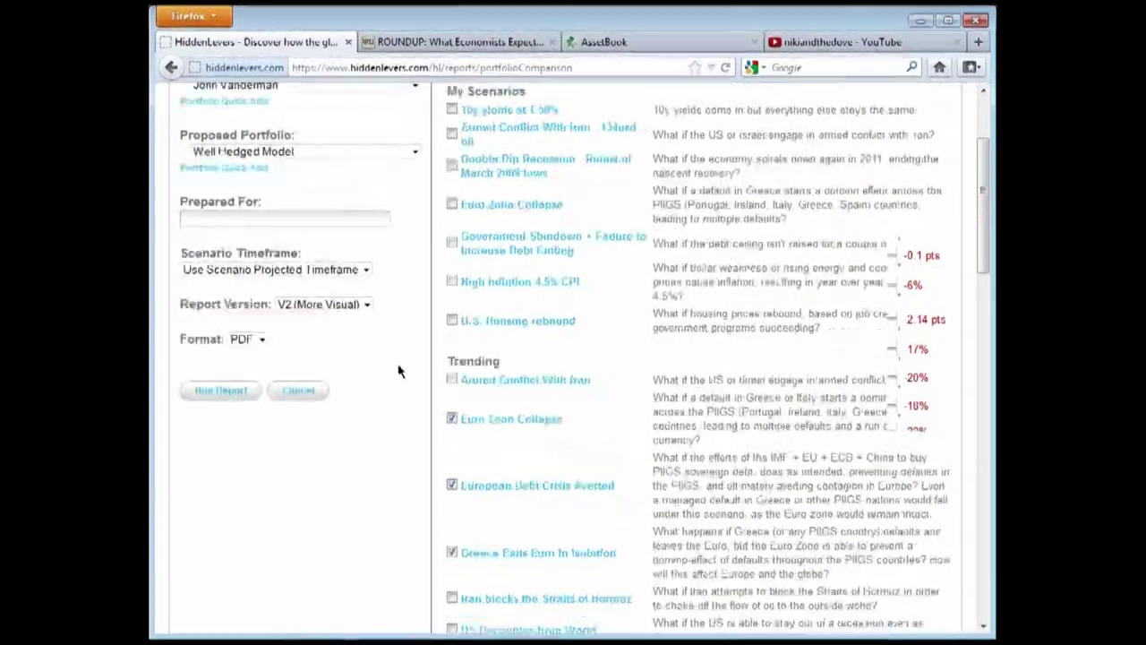
scroll(768, 557, "up", 2)
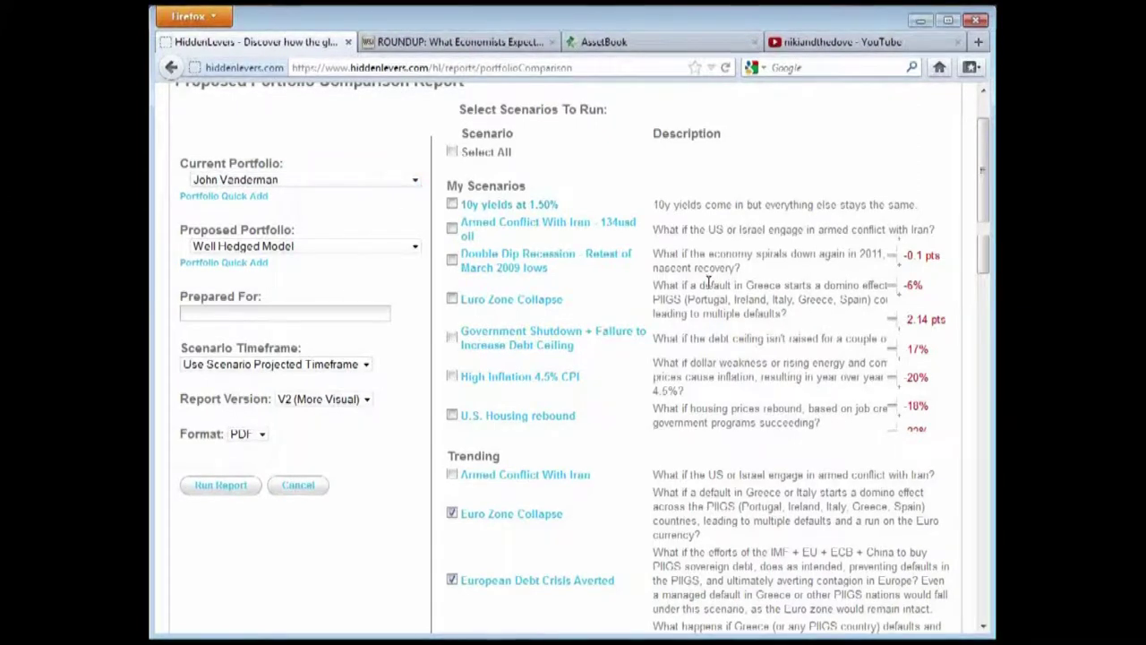
scroll(394, 197, "down", 2)
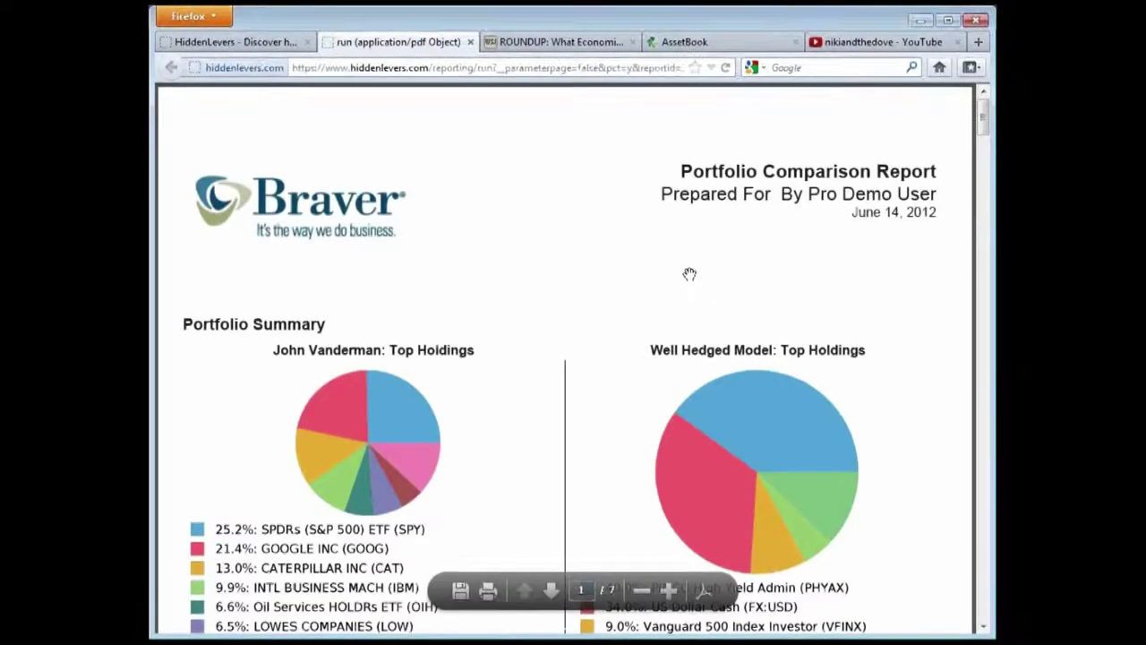
Scroll the PDF to the Scenarios Impact Summary, showing Euro Zone Collapse at -25.0% versus -4.5%
scroll(345, 183, "down", 1)
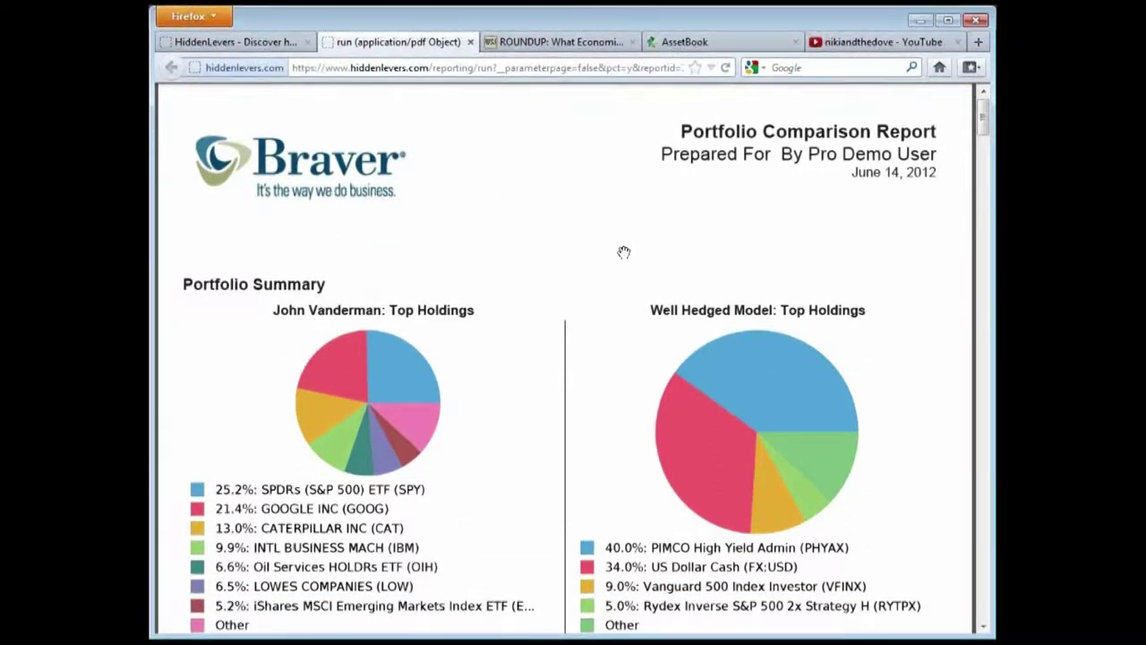
scroll(603, 234, "down", 1)
scroll(596, 256, "down", 1)
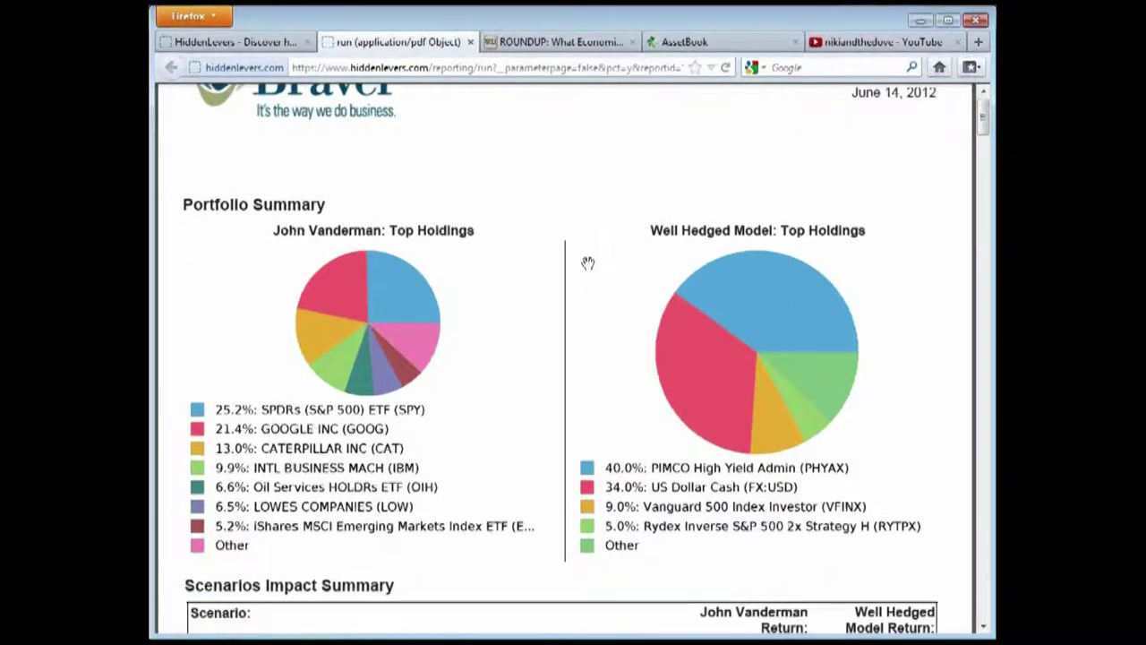
scroll(586, 281, "up", 2)
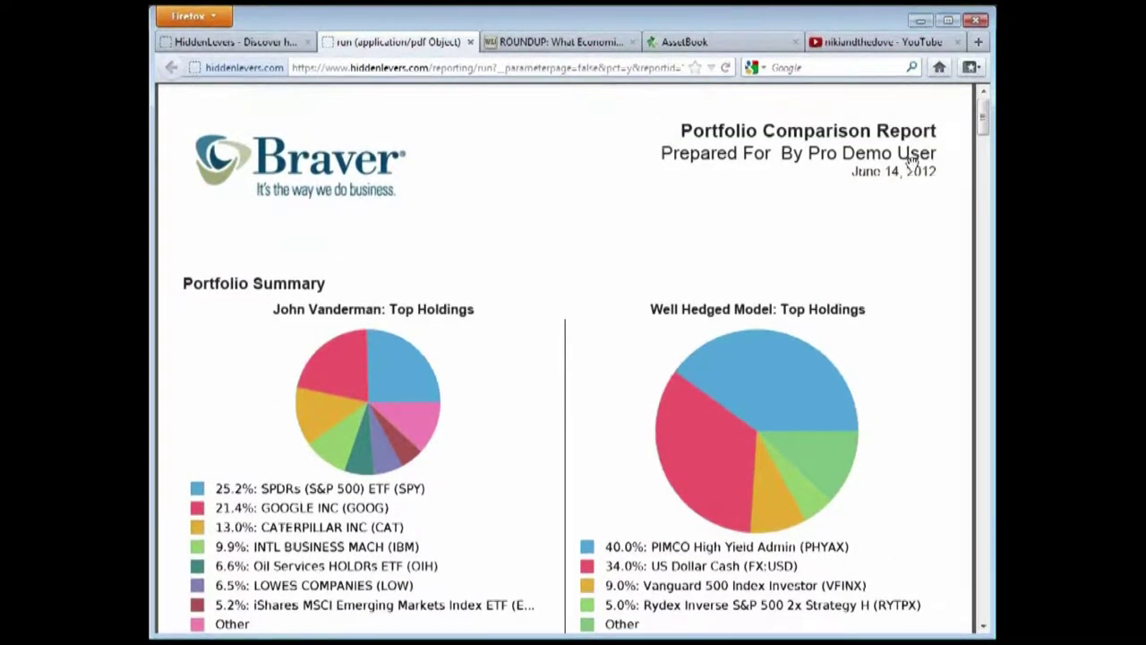
scroll(497, 240, "down", 3)
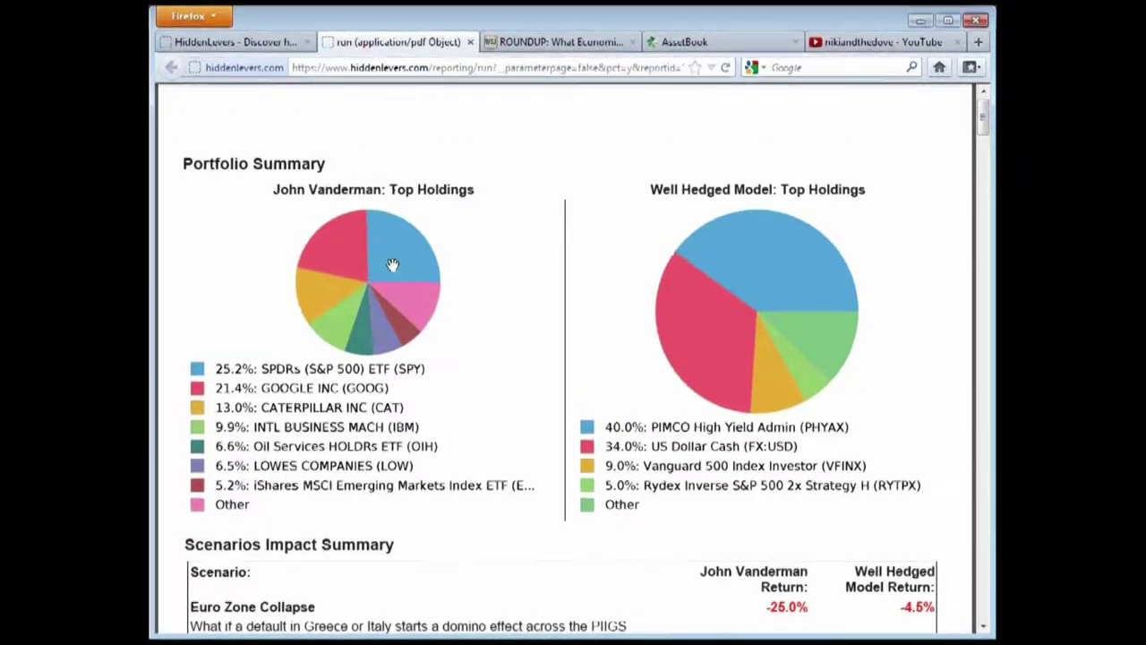
scroll(393, 267, "down", 1)
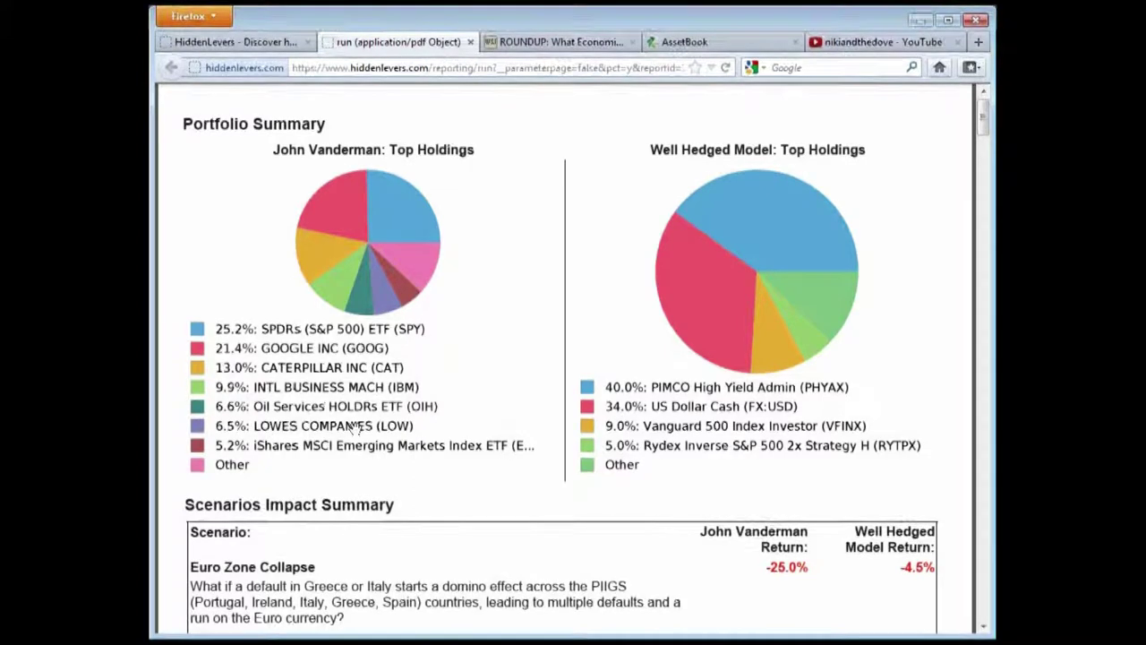
scroll(537, 448, "down", 1)
scroll(596, 457, "up", 1)
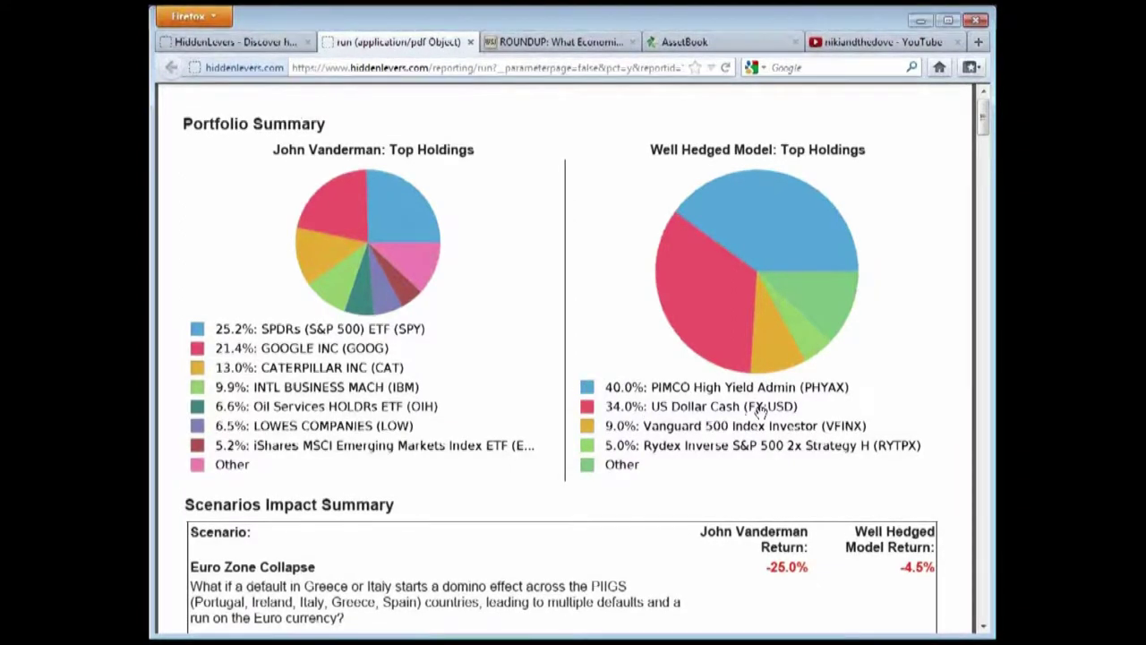
scroll(758, 463, "down", 1)
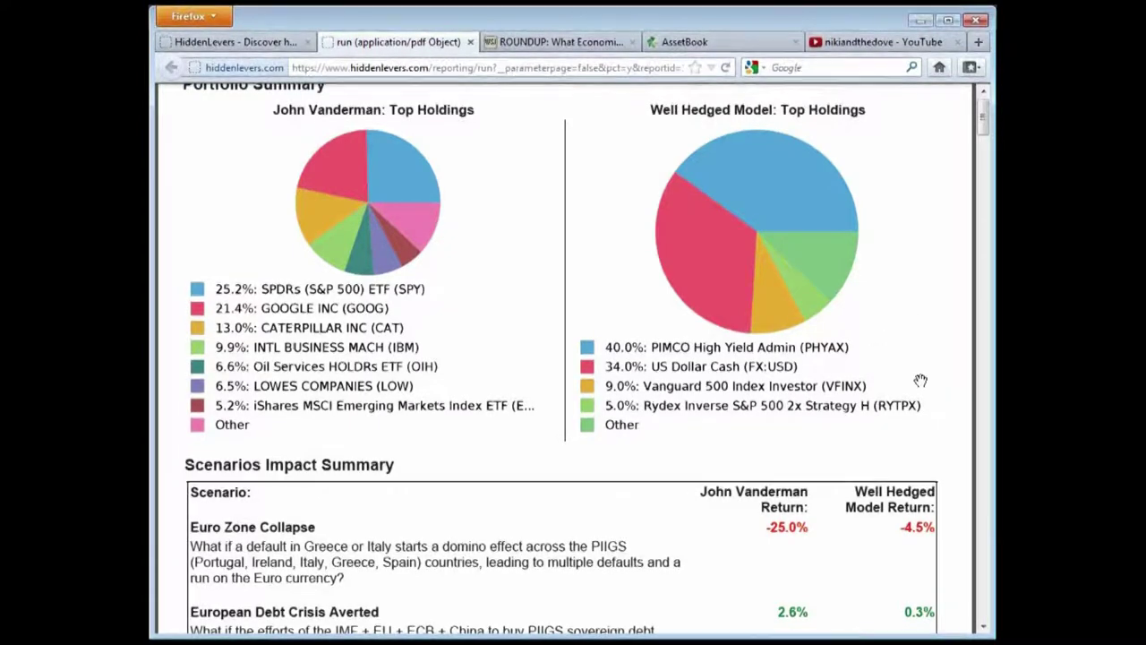
scroll(945, 363, "down", 5)
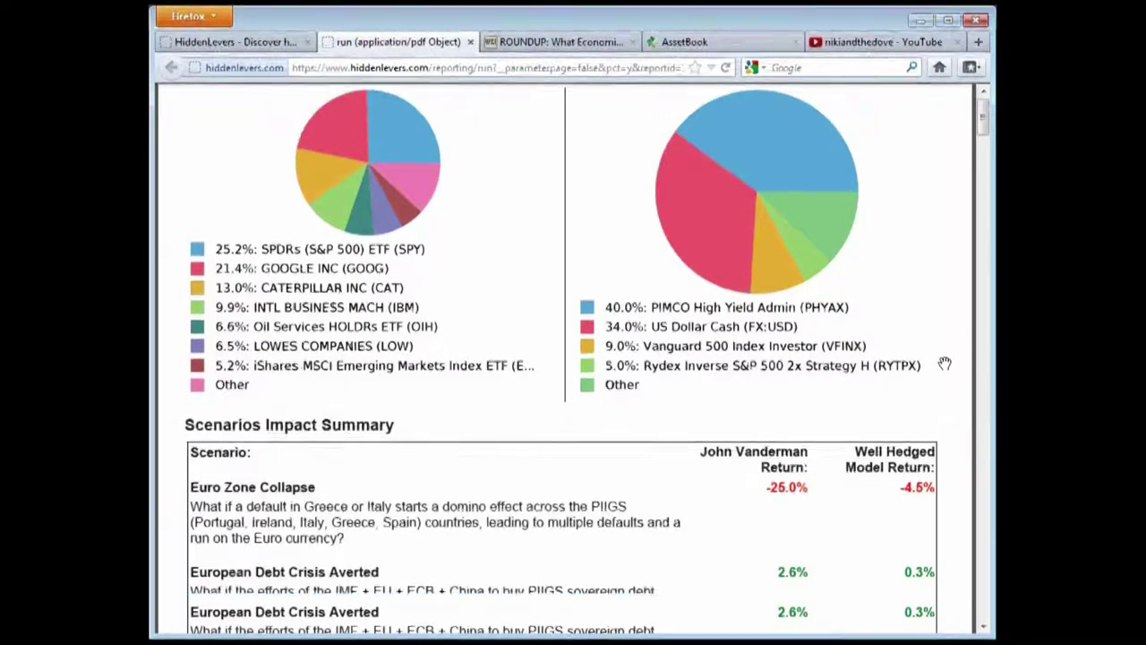
Scroll the report to the Euro Zone Collapse page showing Euro -39.77% and EEM -43.2%
scroll(945, 363, "down", 1)
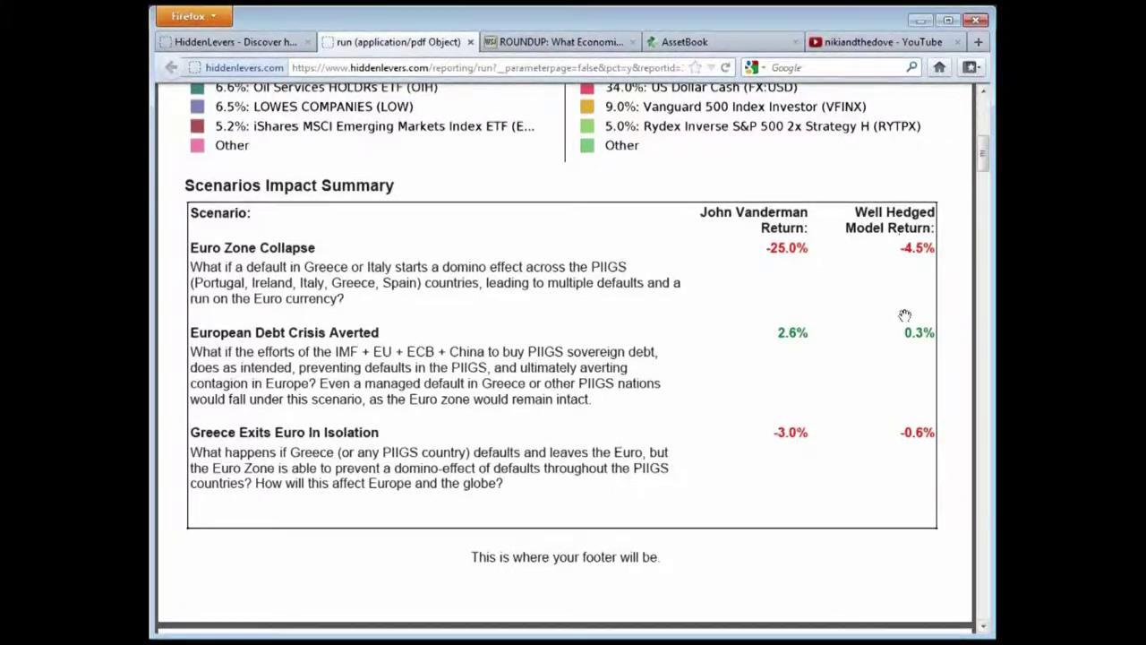
scroll(900, 385, "up", 2)
scroll(932, 412, "down", 2)
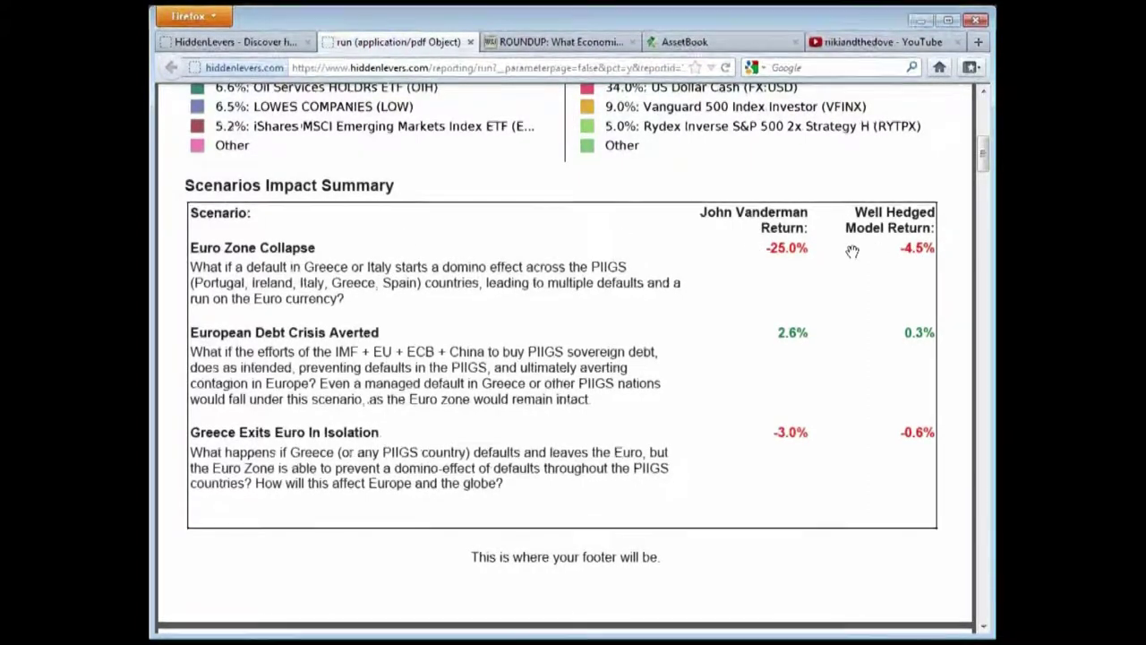
scroll(793, 264, "down", 1)
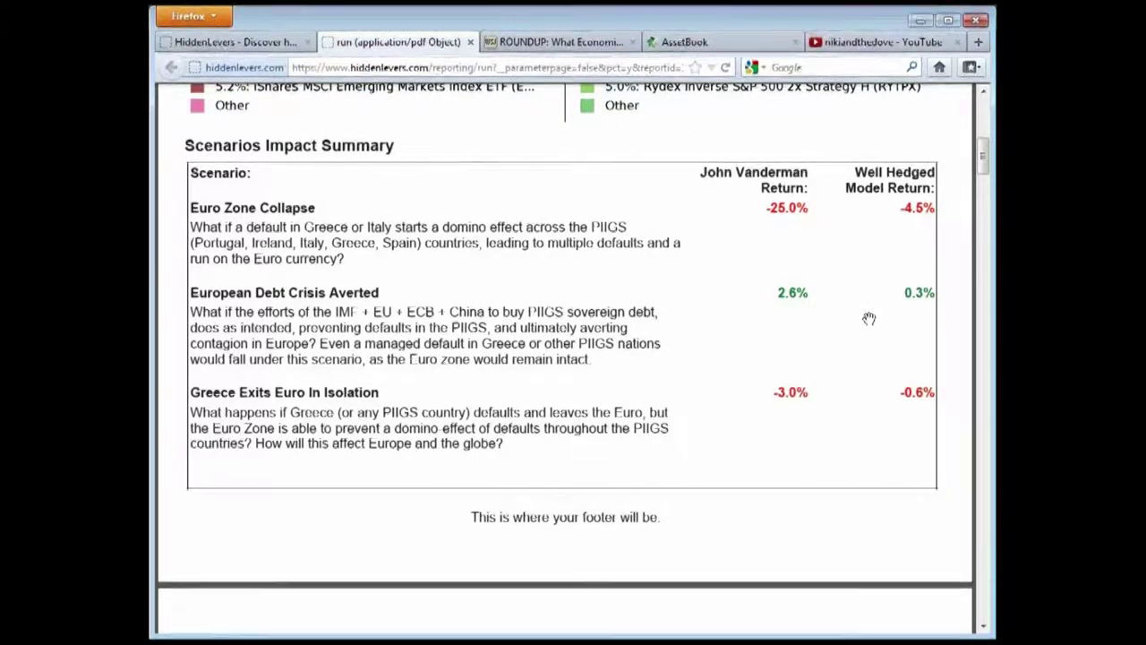
scroll(922, 376, "down", 1)
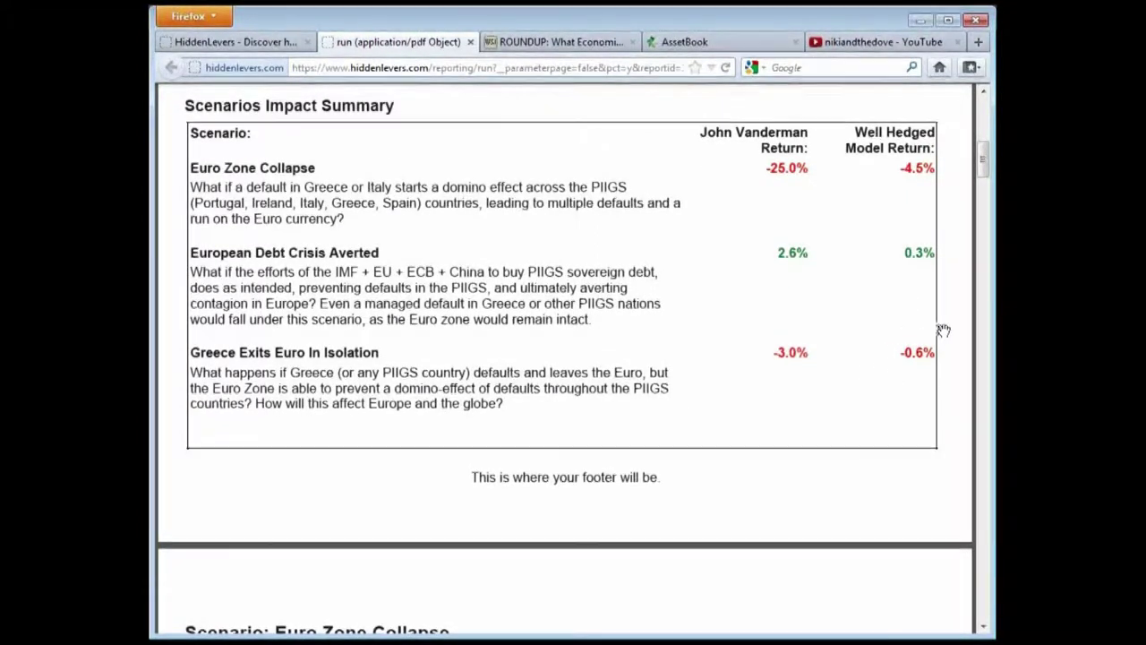
scroll(945, 374, "down", 2)
scroll(945, 375, "down", 5)
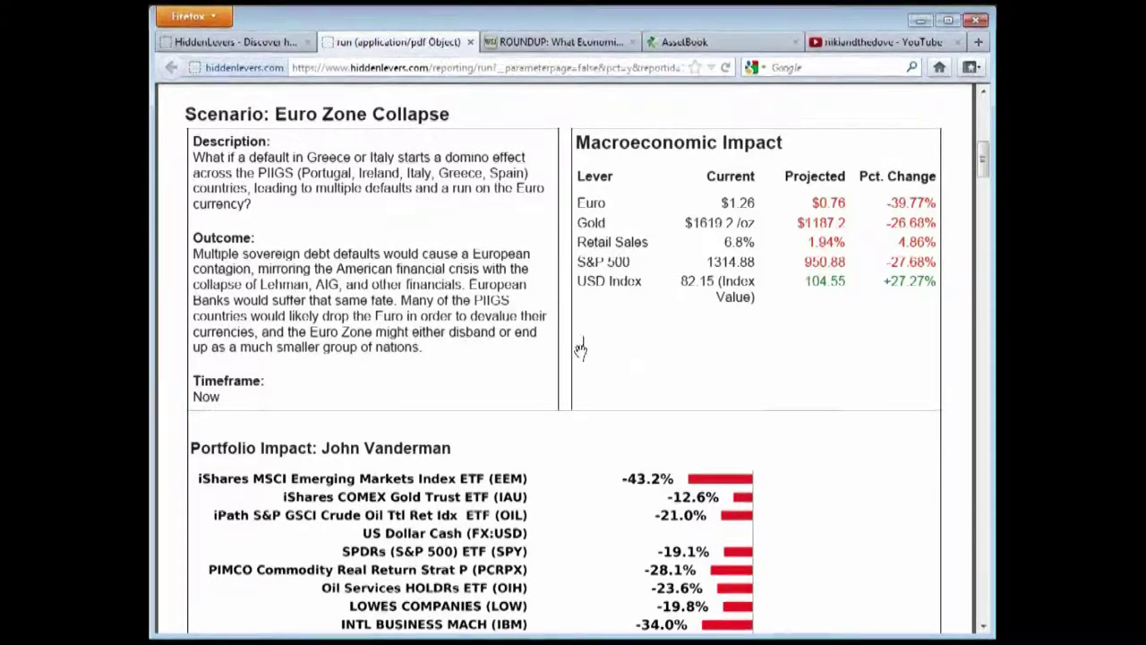
Scroll through both portfolios' Euro Zone Collapse Portfolio Impact tables
scroll(771, 331, "down", 2)
scroll(771, 331, "down", 5)
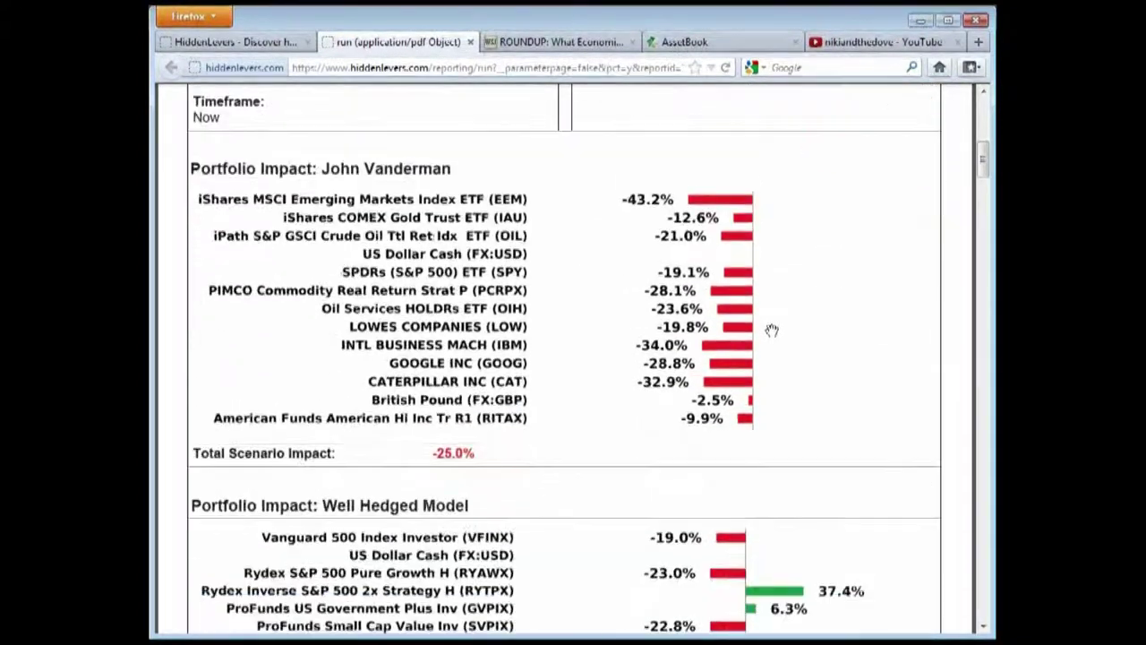
scroll(788, 358, "down", 1)
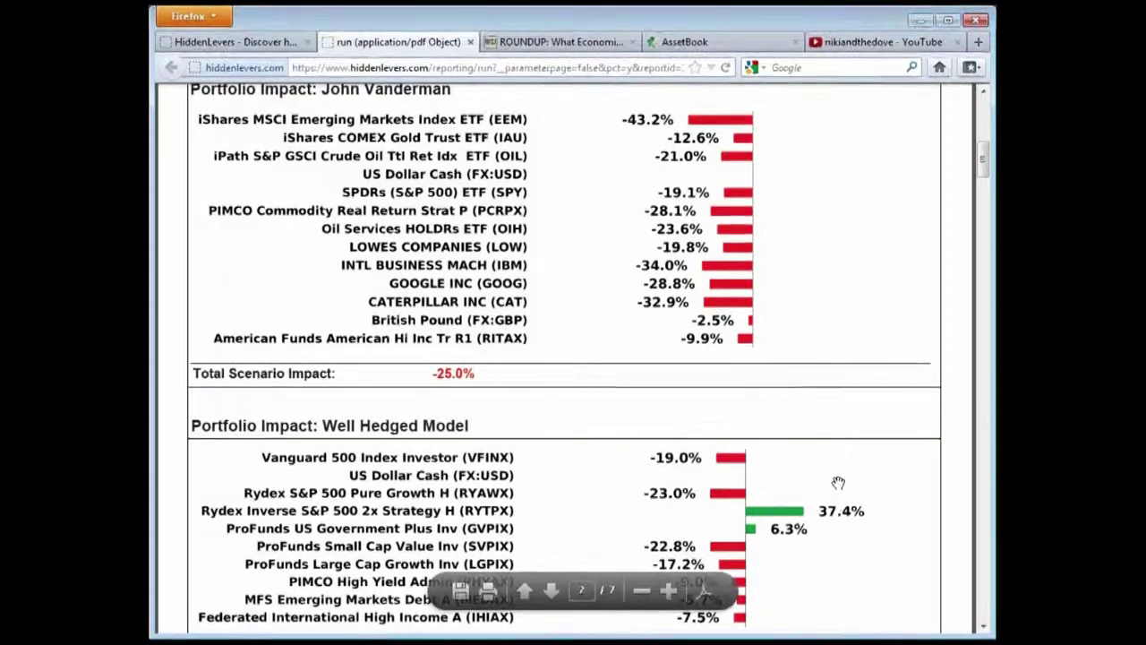
scroll(837, 485, "down", 1)
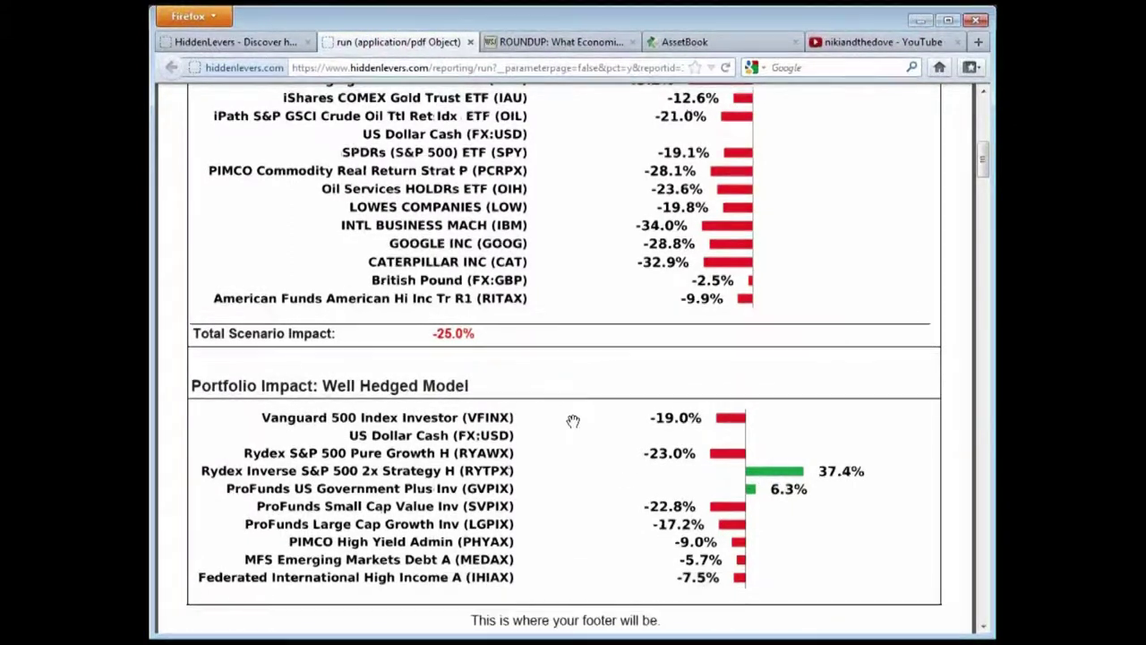
scroll(573, 420, "down", 1)
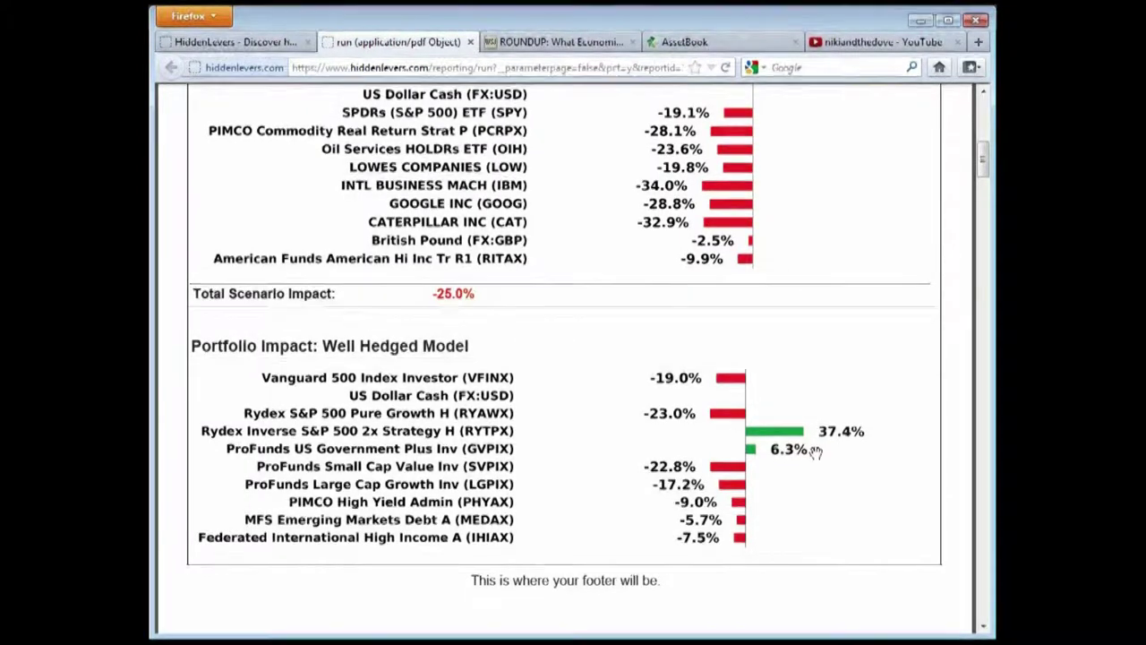
scroll(816, 457, "down", 4)
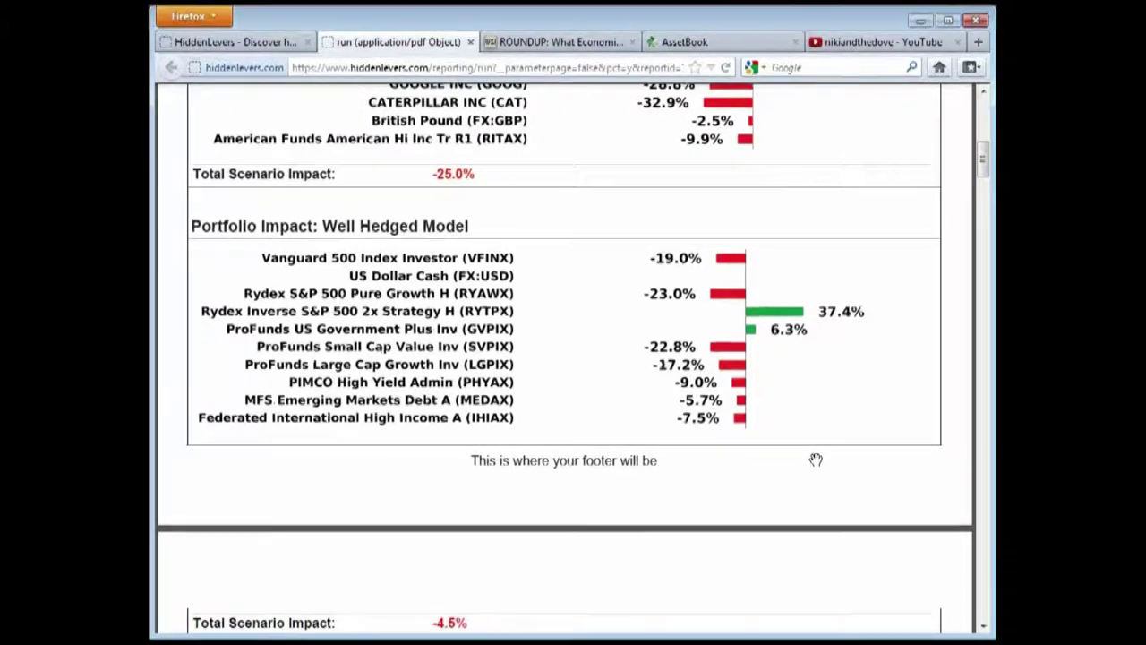
scroll(816, 458, "down", 3)
Return to the Scenarios Impact Summary showing European Debt Crisis Averted at 2.6% versus 0.3%
scroll(438, 415, "up", 4)
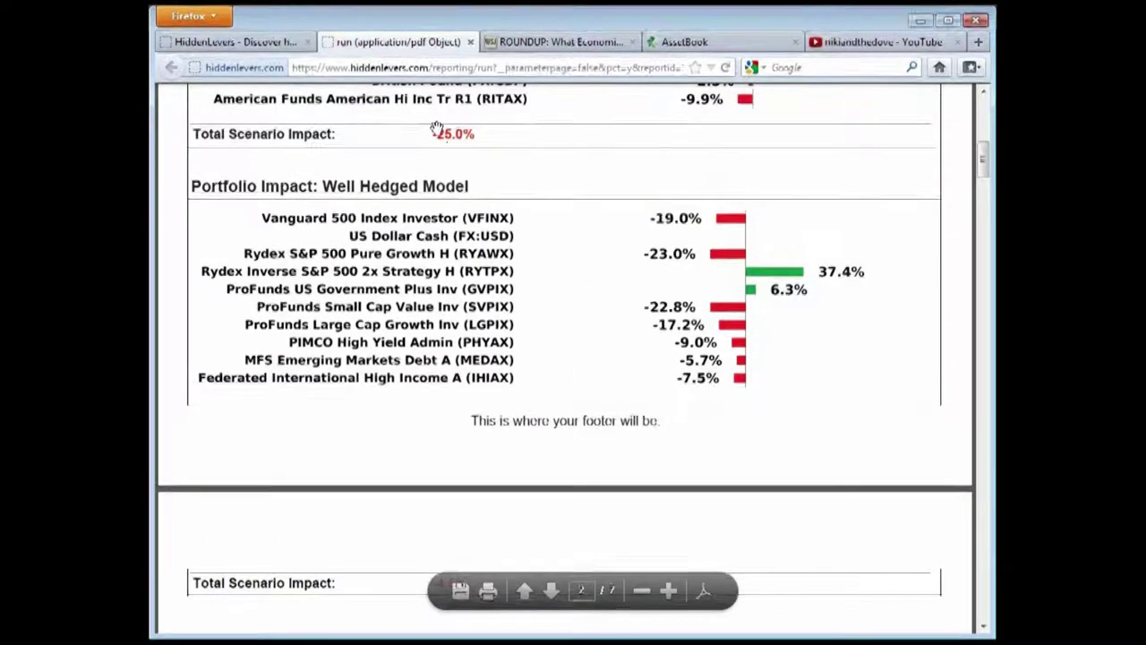
scroll(476, 497, "down", 2)
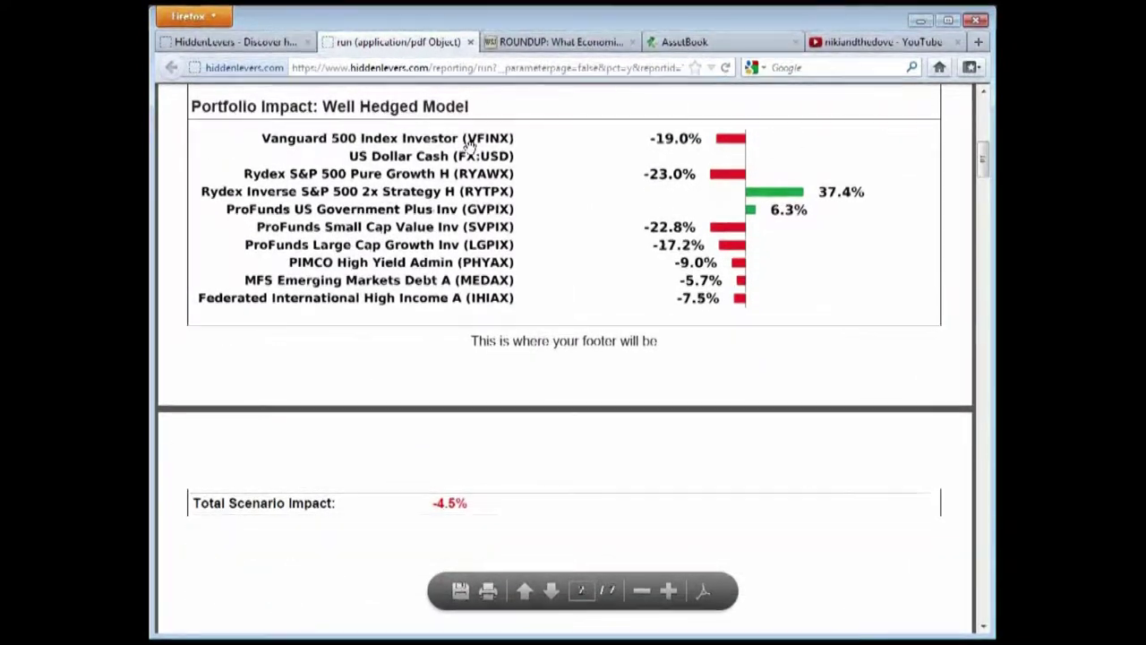
scroll(465, 103, "up", 1)
scroll(478, 433, "down", 2)
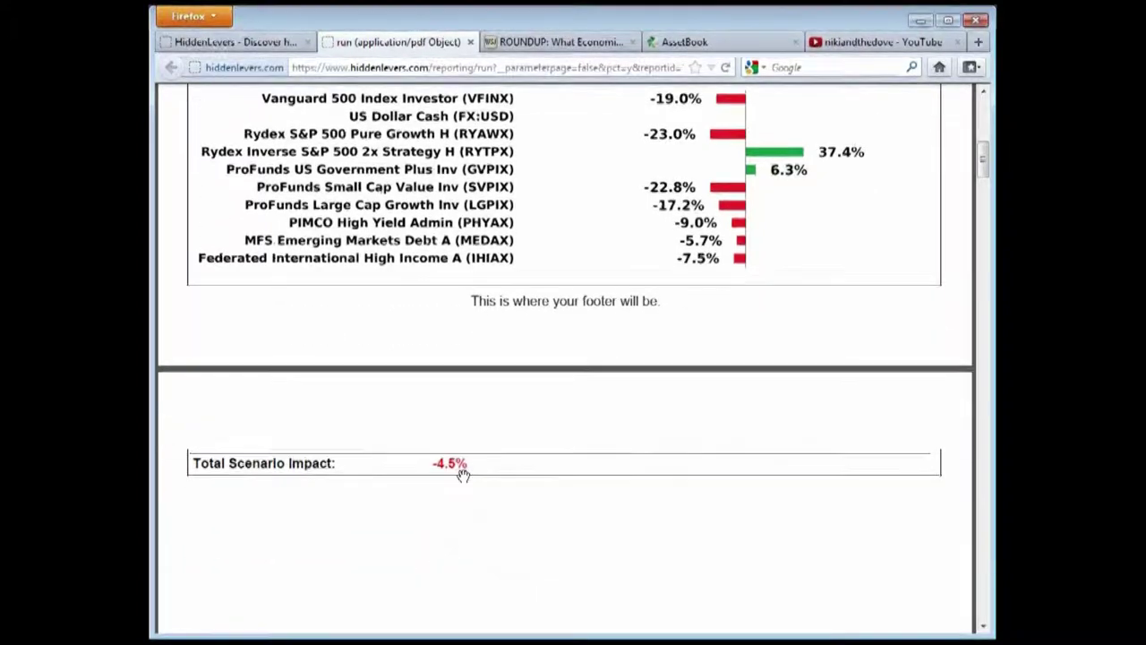
scroll(491, 315, "up", 3)
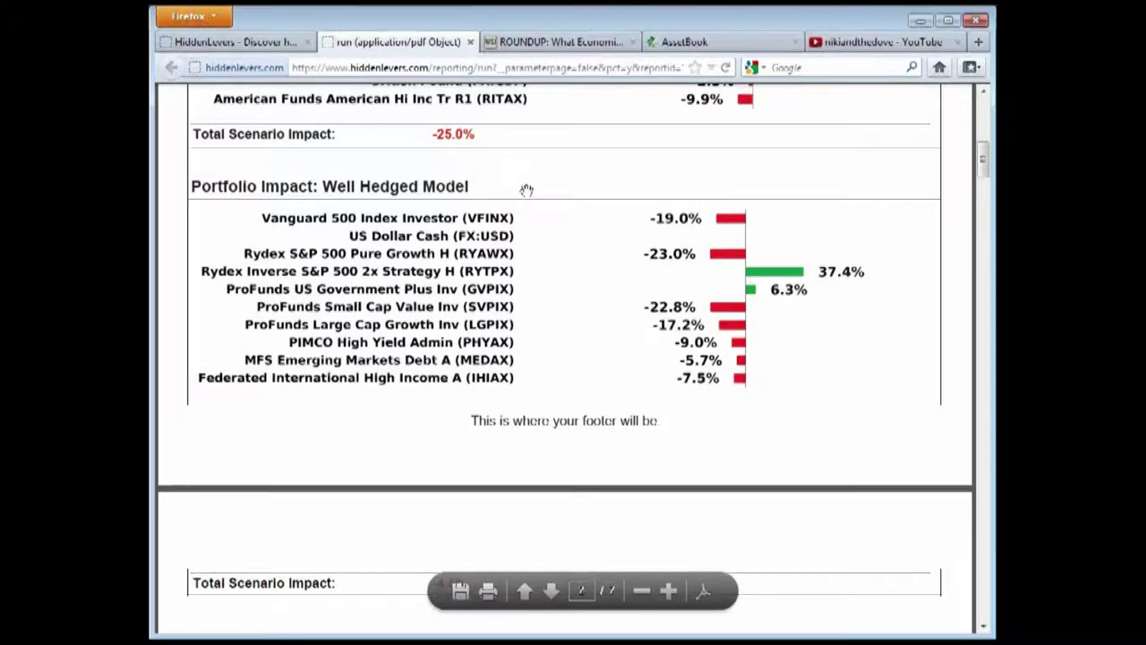
scroll(463, 197, "down", 1)
scroll(732, 418, "up", 10)
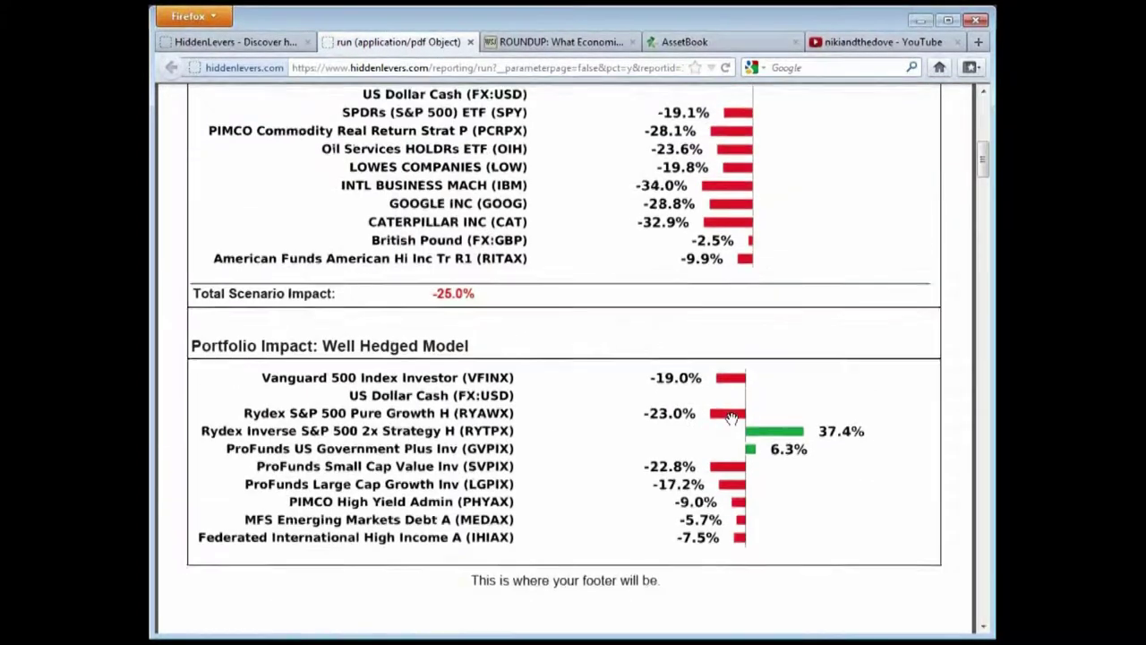
scroll(731, 417, "up", 18)
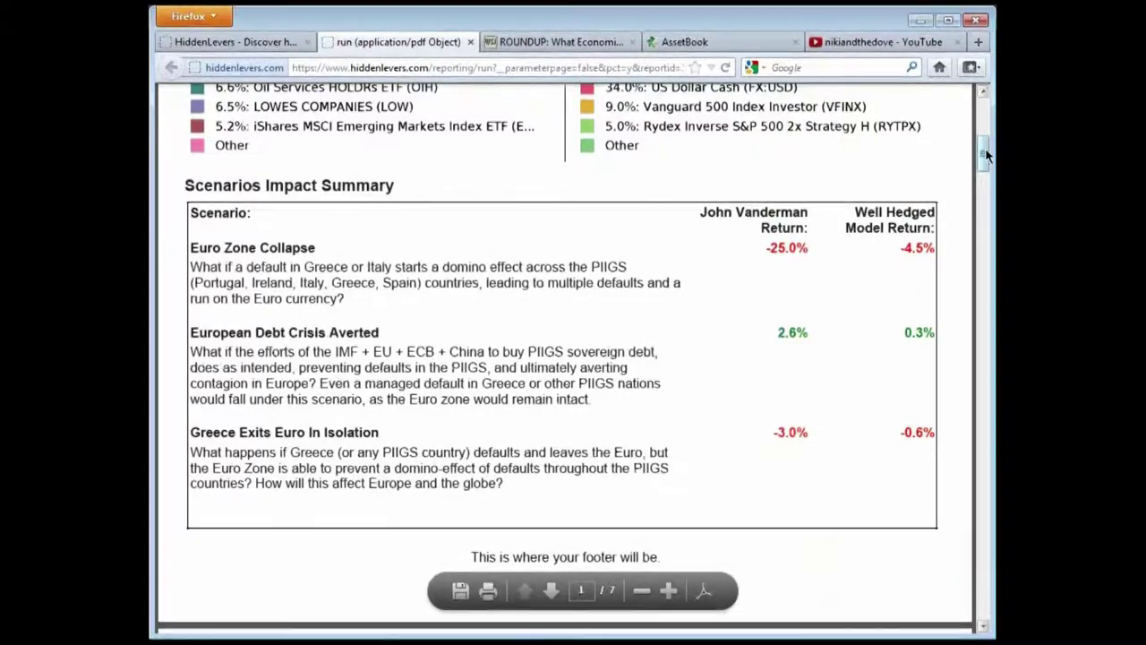
Jump to page 1 of the report, with Well Hedged Model's top holdings led by PHYAX
left_click_drag(986, 154, 821, 105)
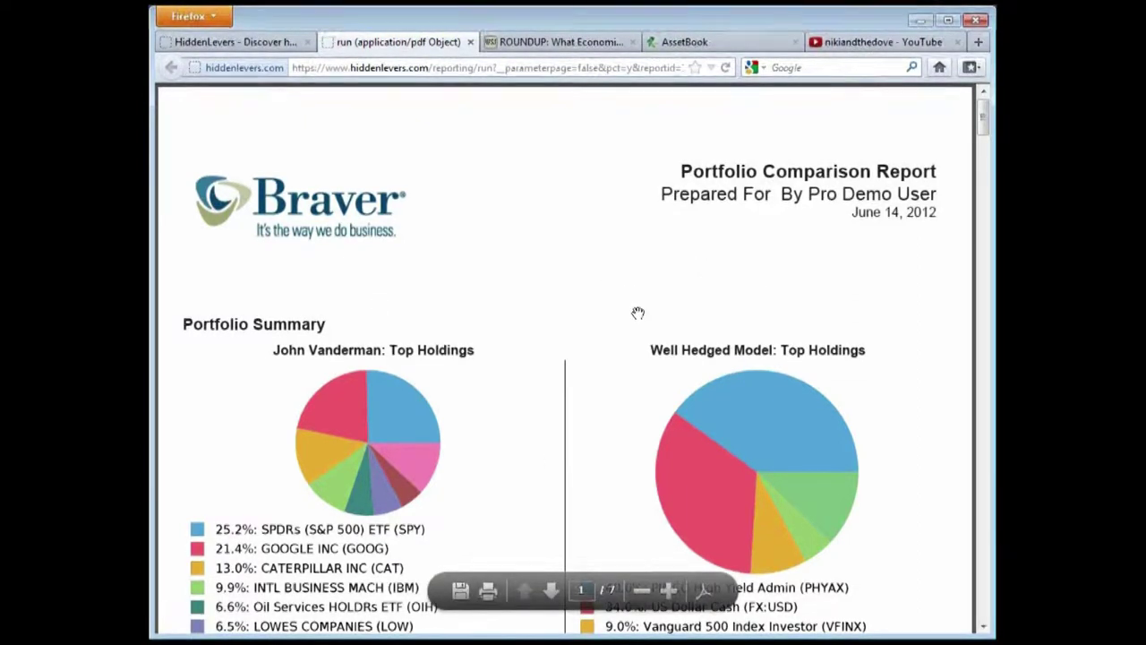
scroll(806, 295, "down", 5)
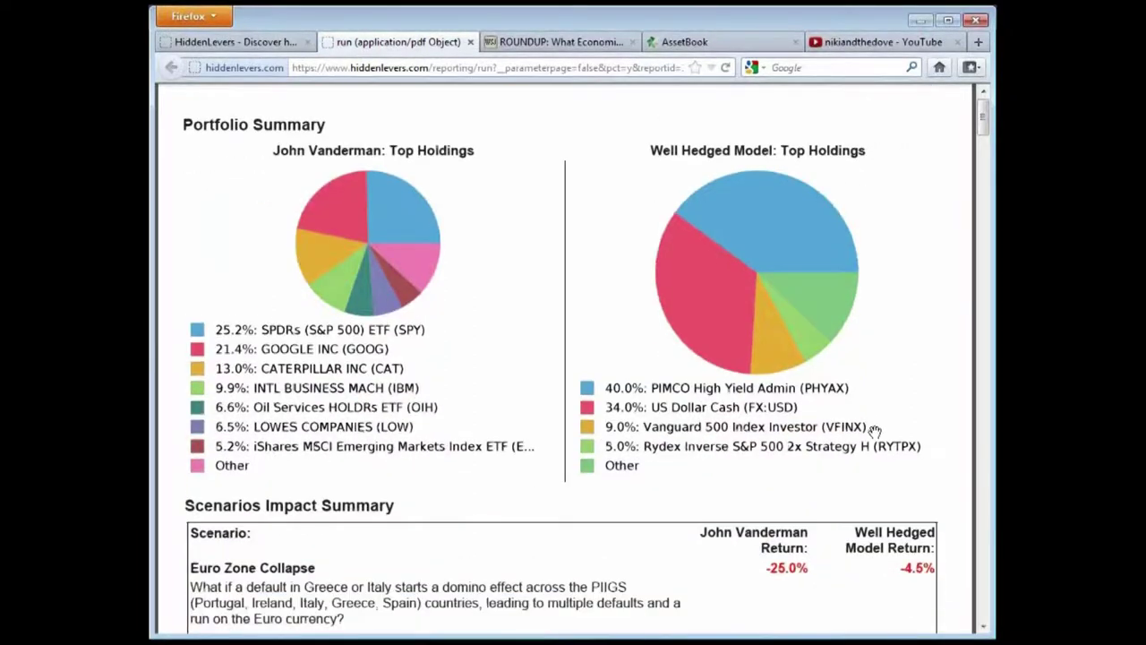
scroll(881, 436, "up", 5)
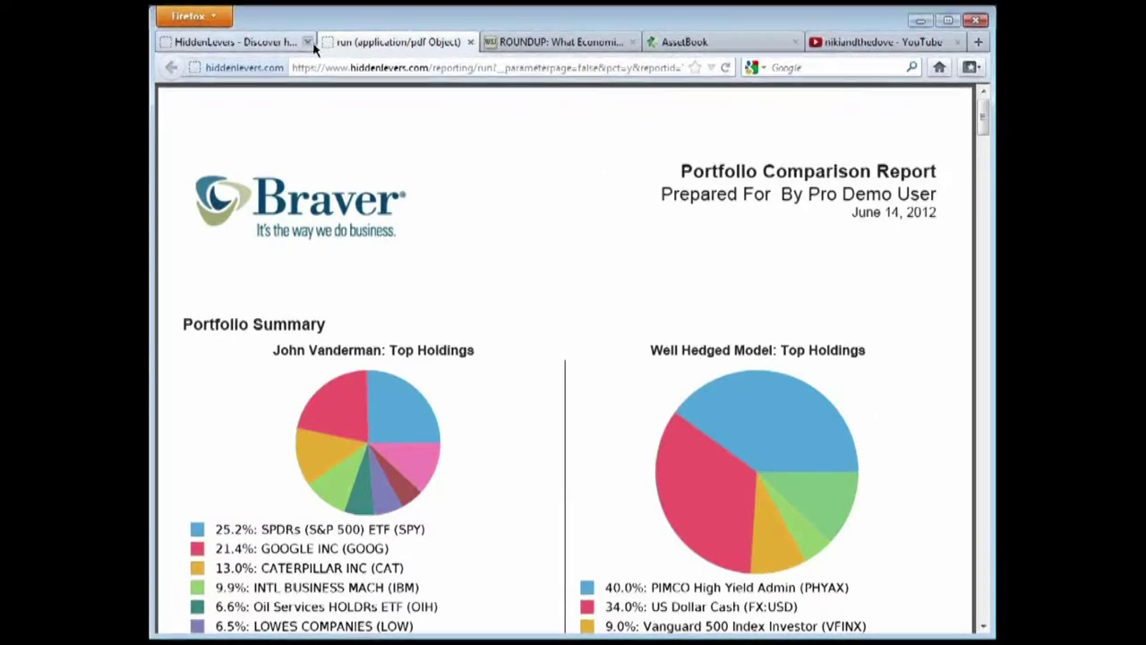
Switch back to the HiddenLevers site's Proposed Portfolio Comparison Report form
left_click(207, 40)
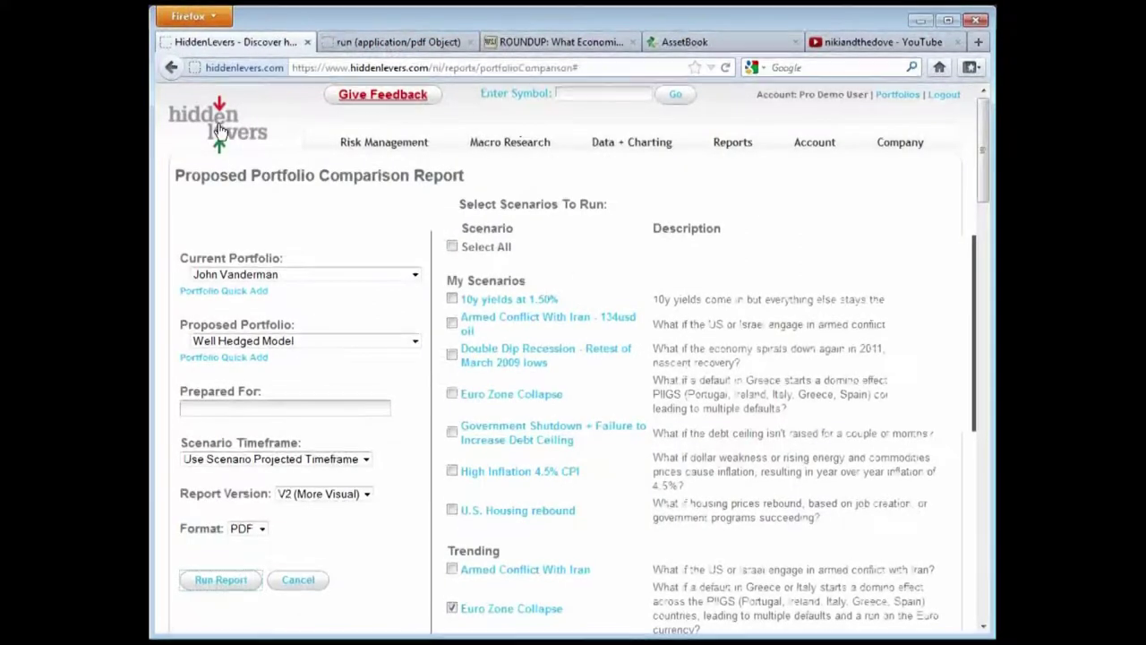
mouse_move(553, 137)
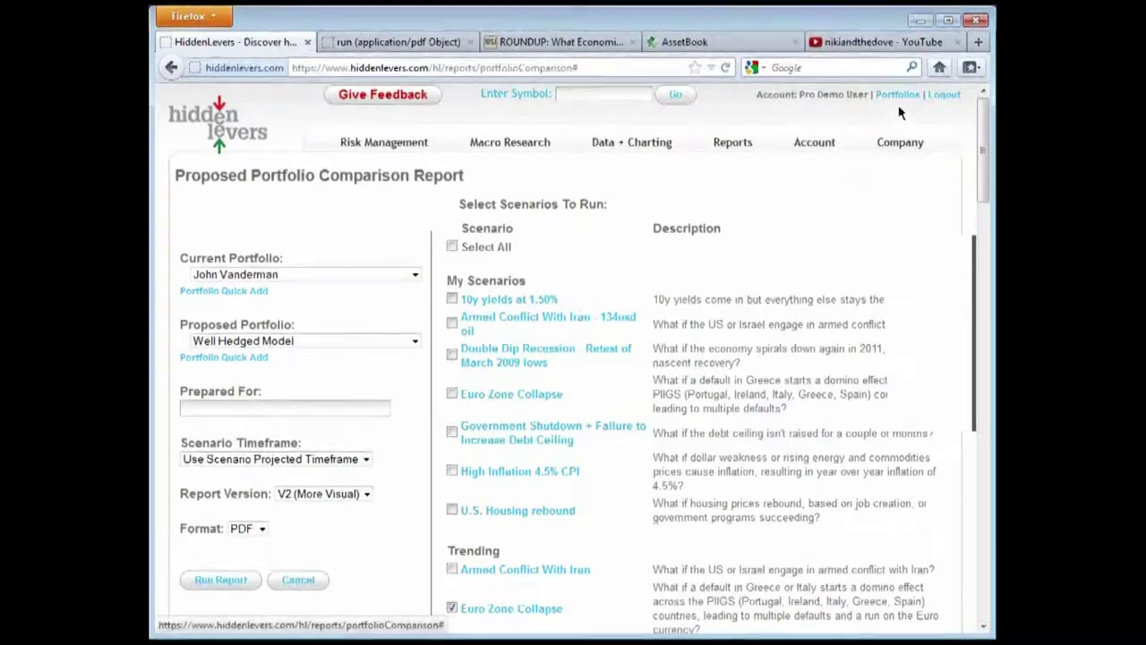
Sign out of the demo account and go to Learn More > Plans & Pricing
left_click(937, 100)
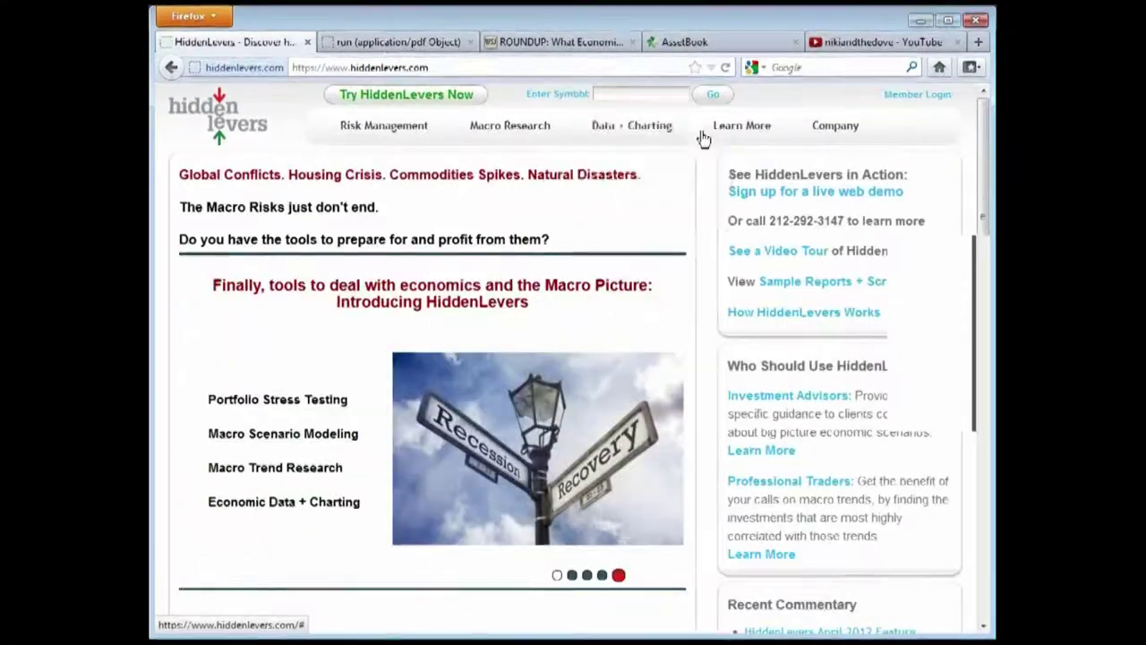
mouse_move(834, 134)
mouse_move(632, 127)
mouse_move(742, 127)
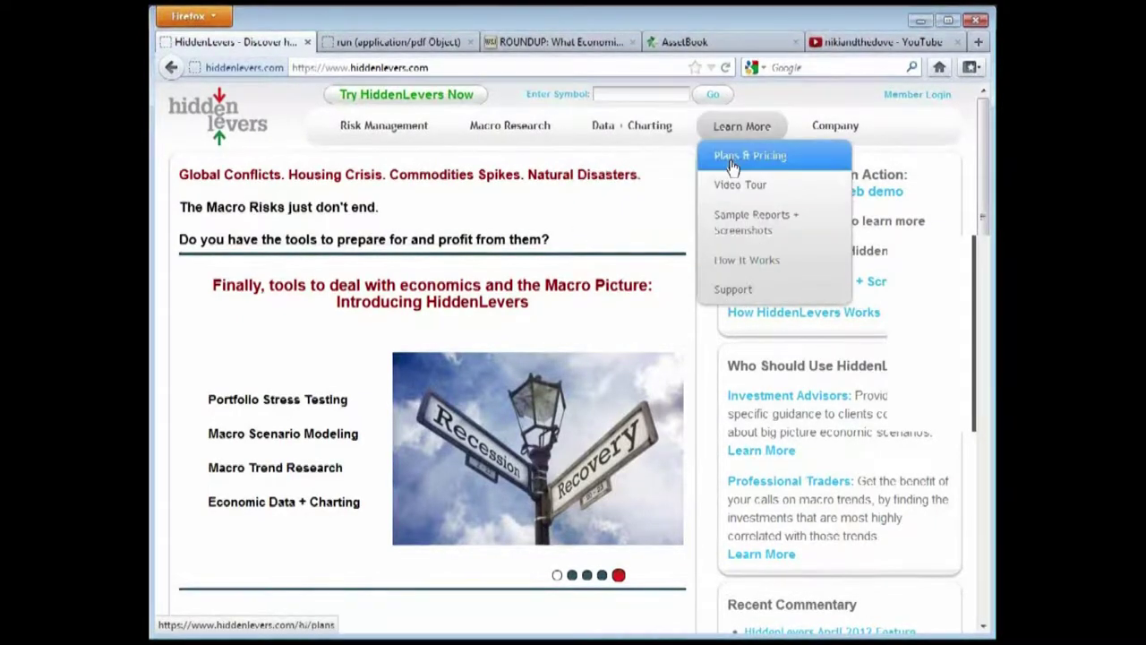
left_click(732, 159)
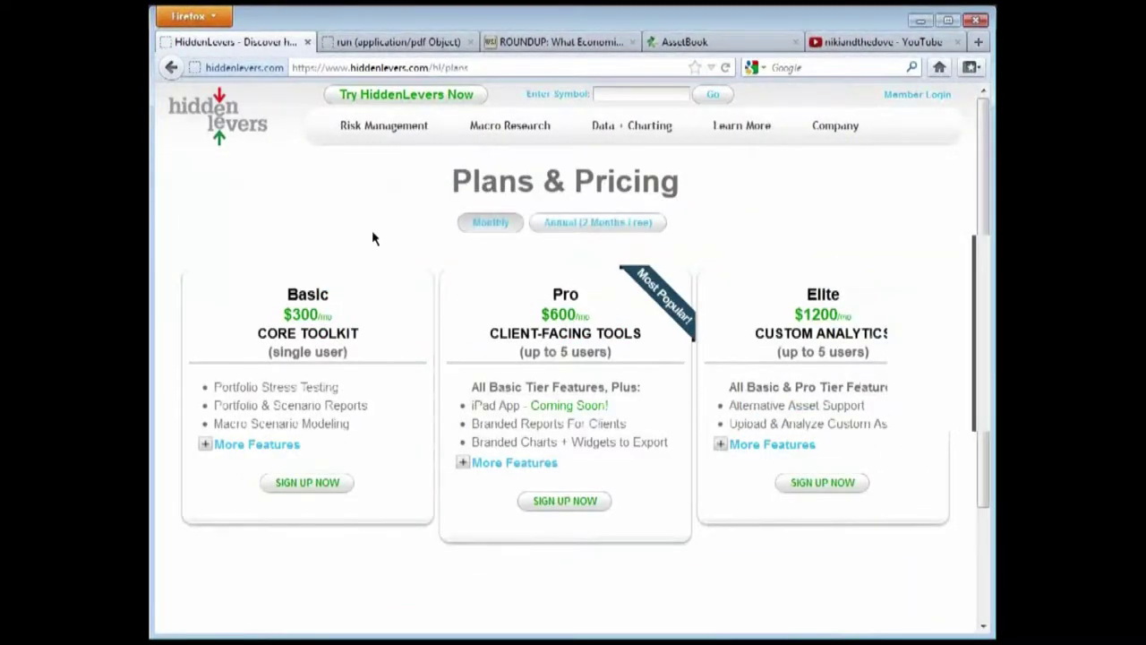
scroll(412, 448, "down", 2)
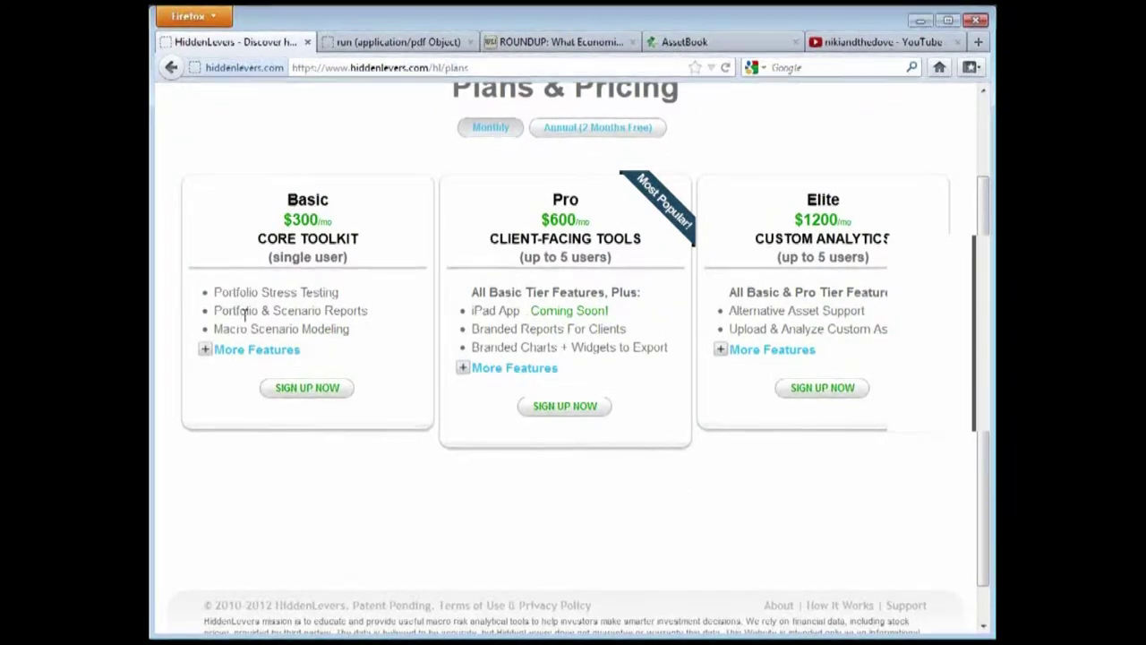
Expand and collapse the Basic plan's full feature list twice
left_click(205, 350)
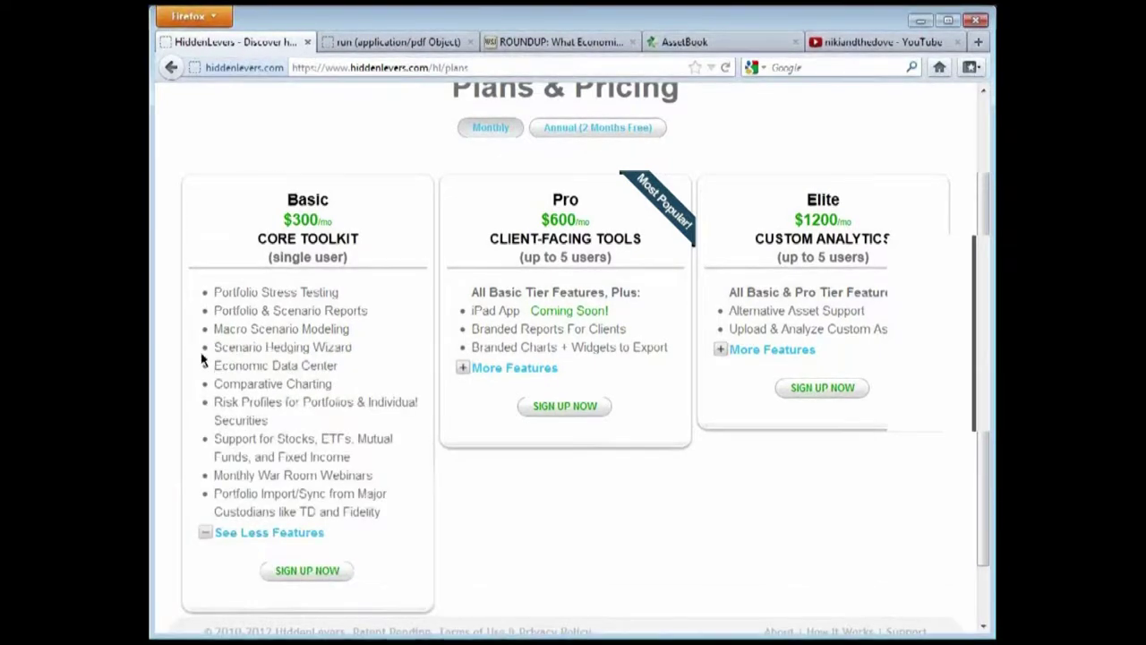
left_click(205, 534)
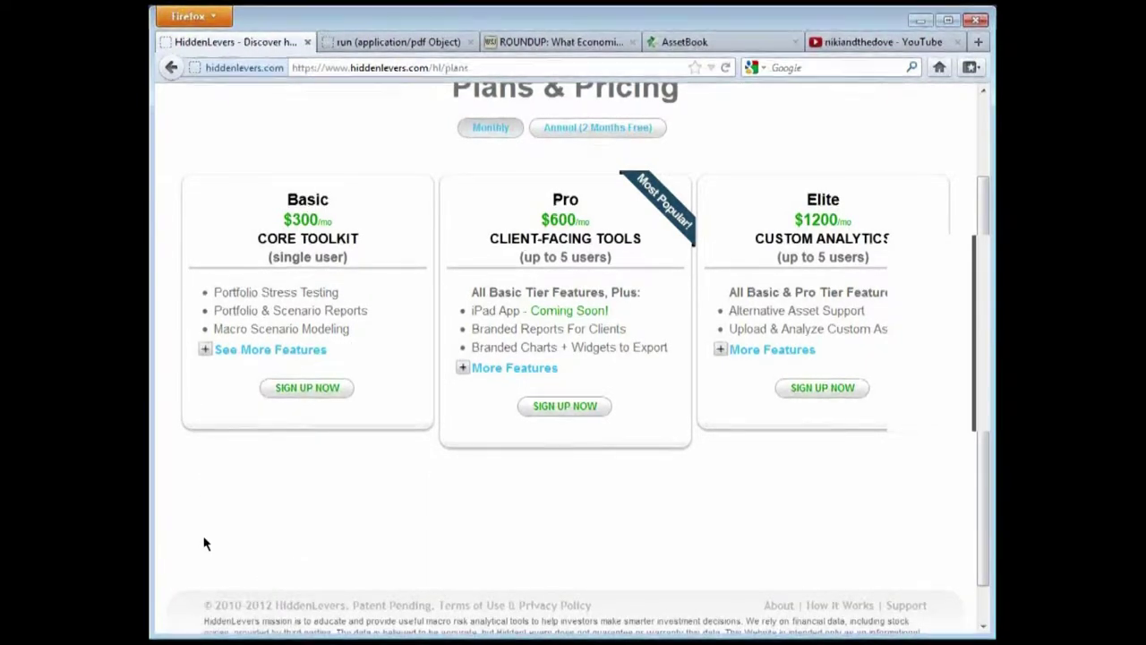
left_click(207, 350)
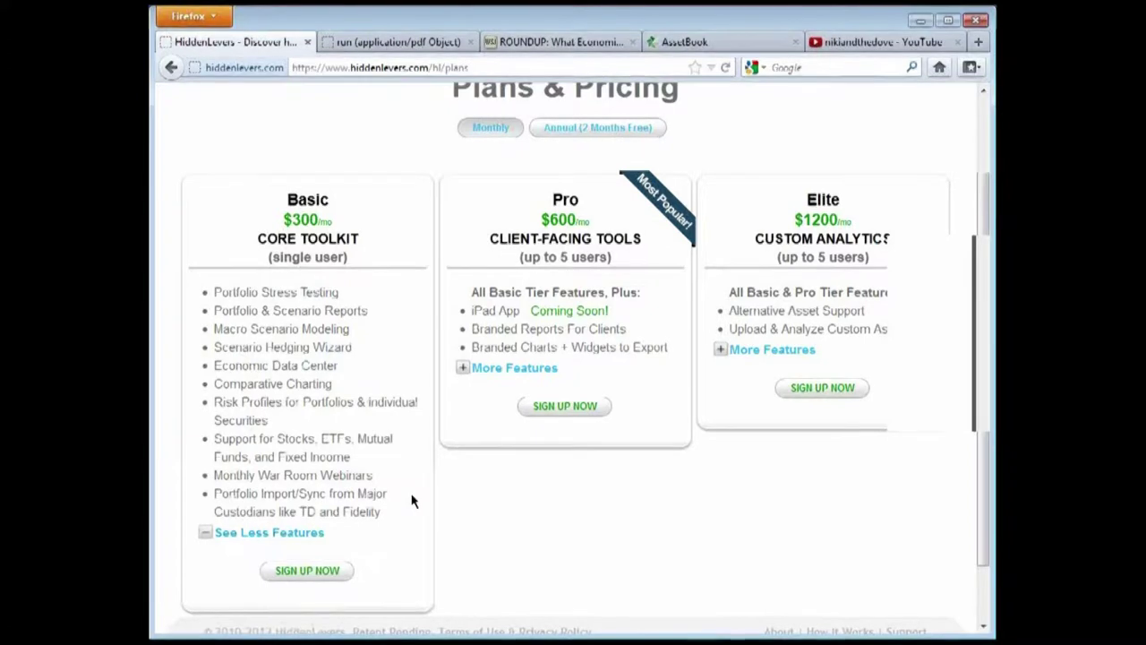
left_click(209, 533)
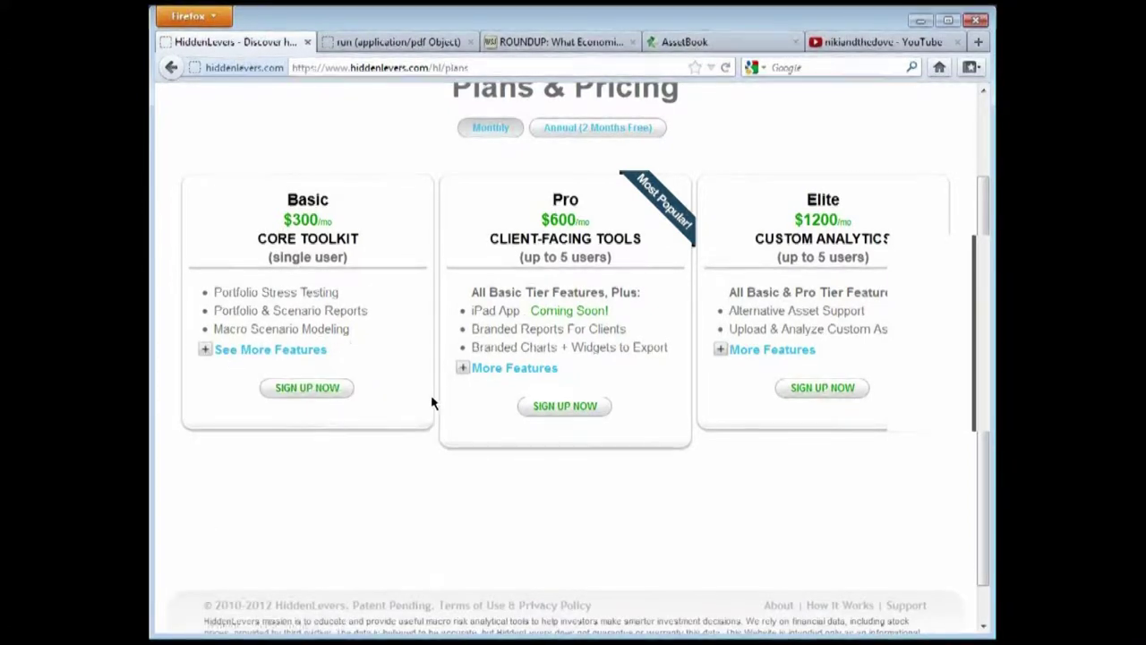
Expand the Pro plan's features, highlight 'iPad App - Coming Soon!', then collapse the list
left_click(463, 367)
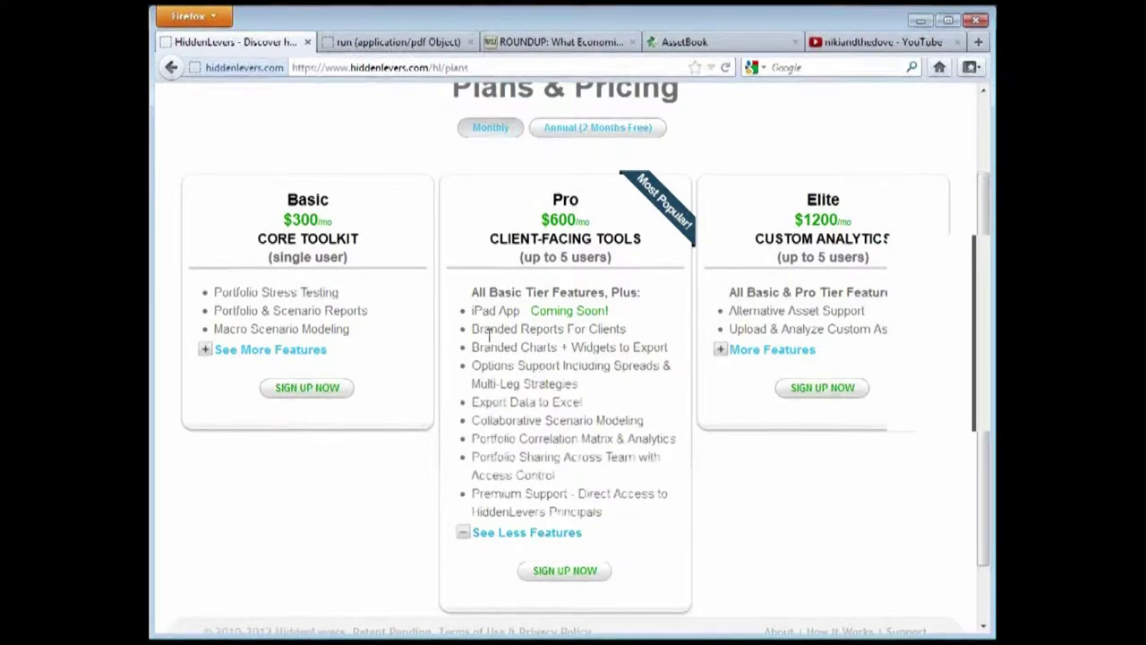
left_click_drag(471, 310, 639, 315)
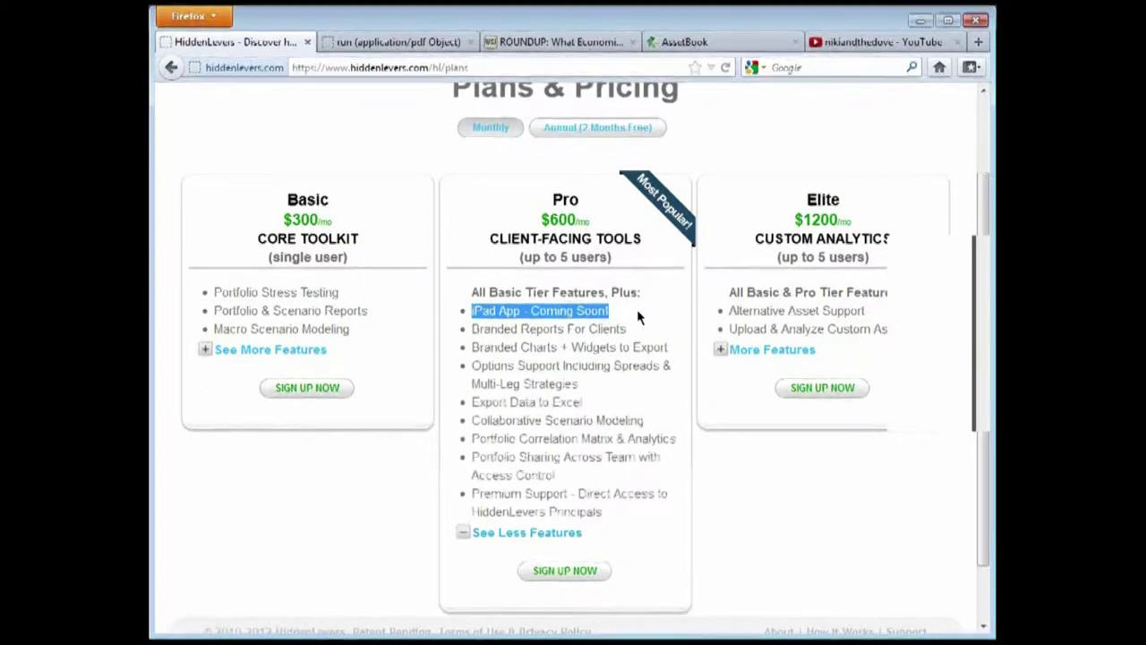
left_click(637, 309)
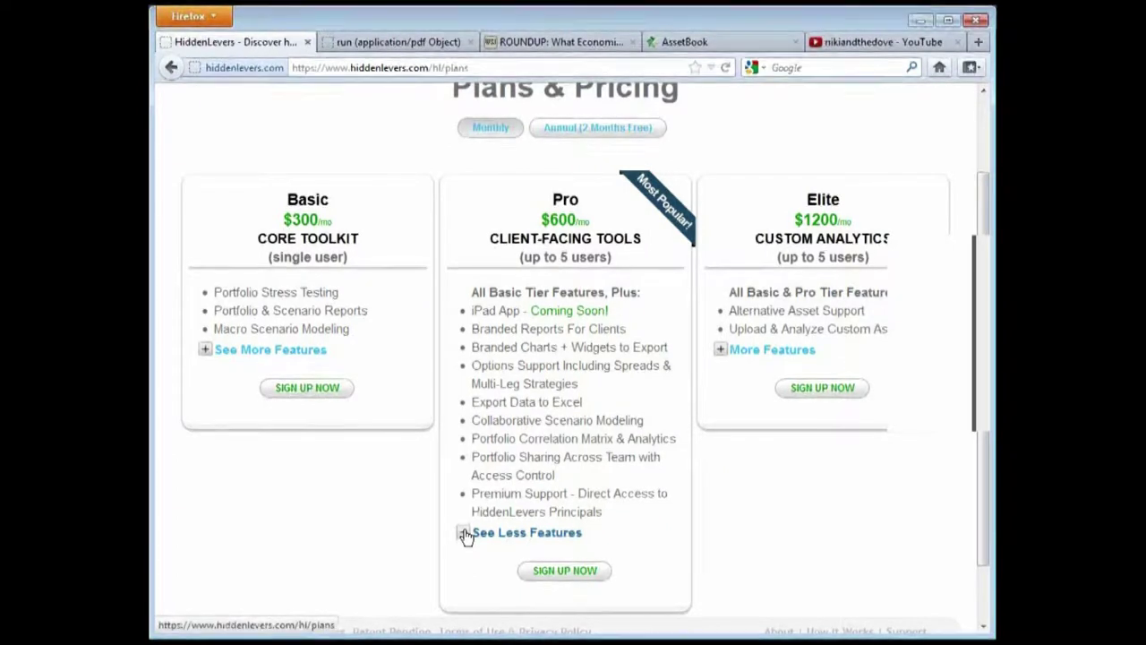
left_click(465, 534)
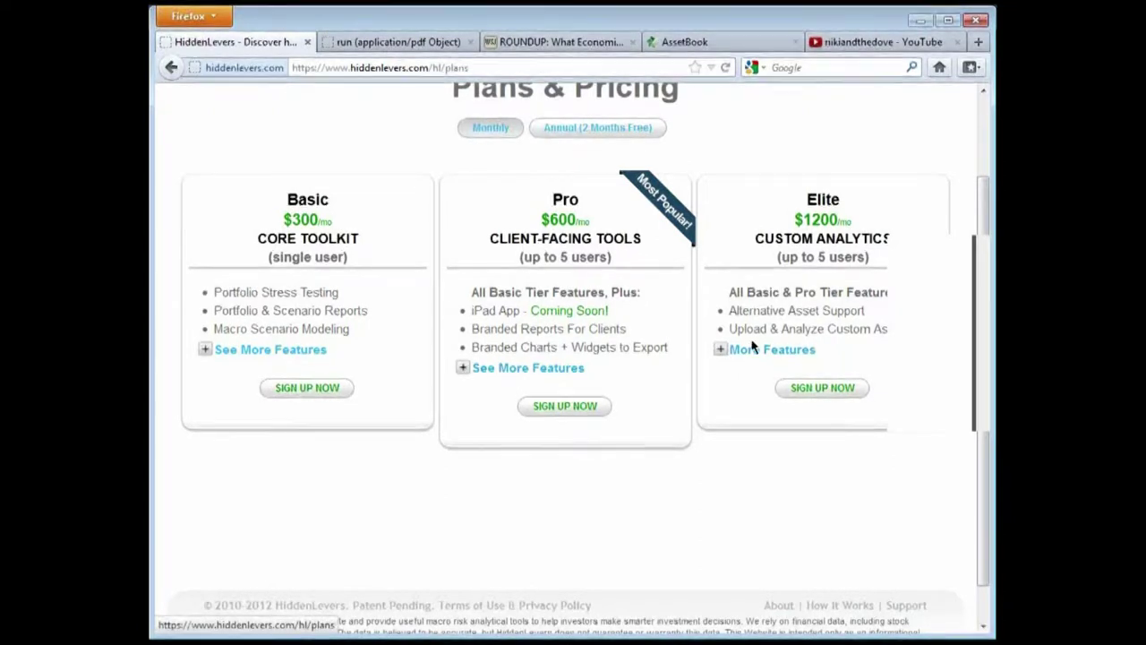
Expand the Elite plan's features, including Bespoke Scenario Creation and Custom Integration & API
left_click(722, 349)
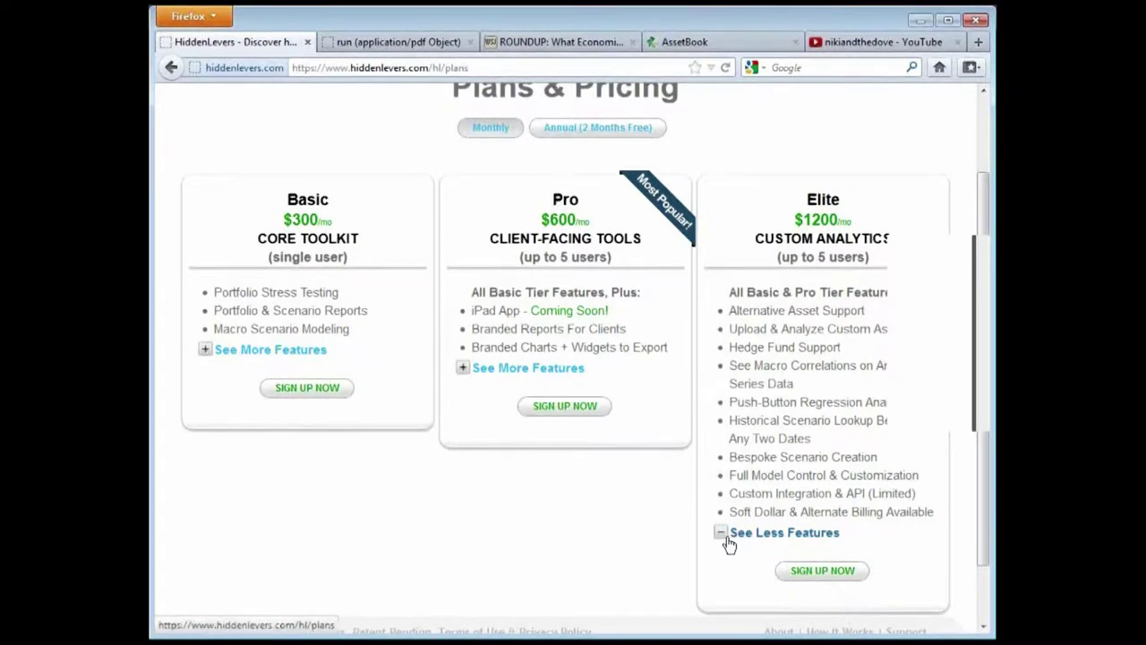
scroll(564, 548, "up", 2)
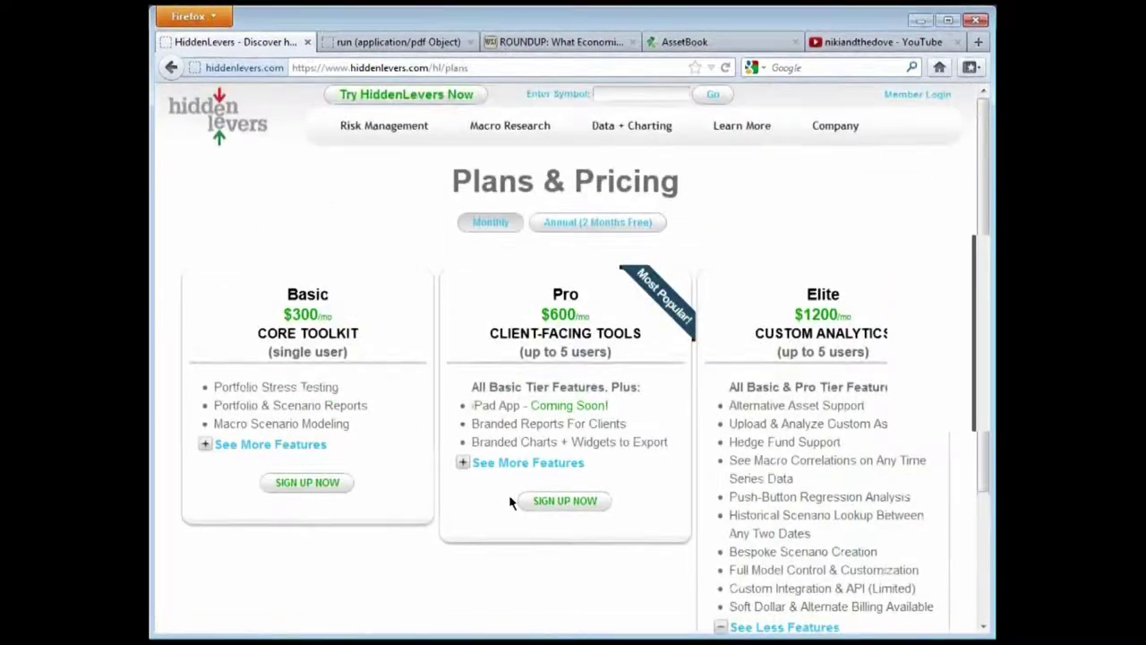
Switch to annual pricing and collapse the Elite plan's feature list
left_click(579, 226)
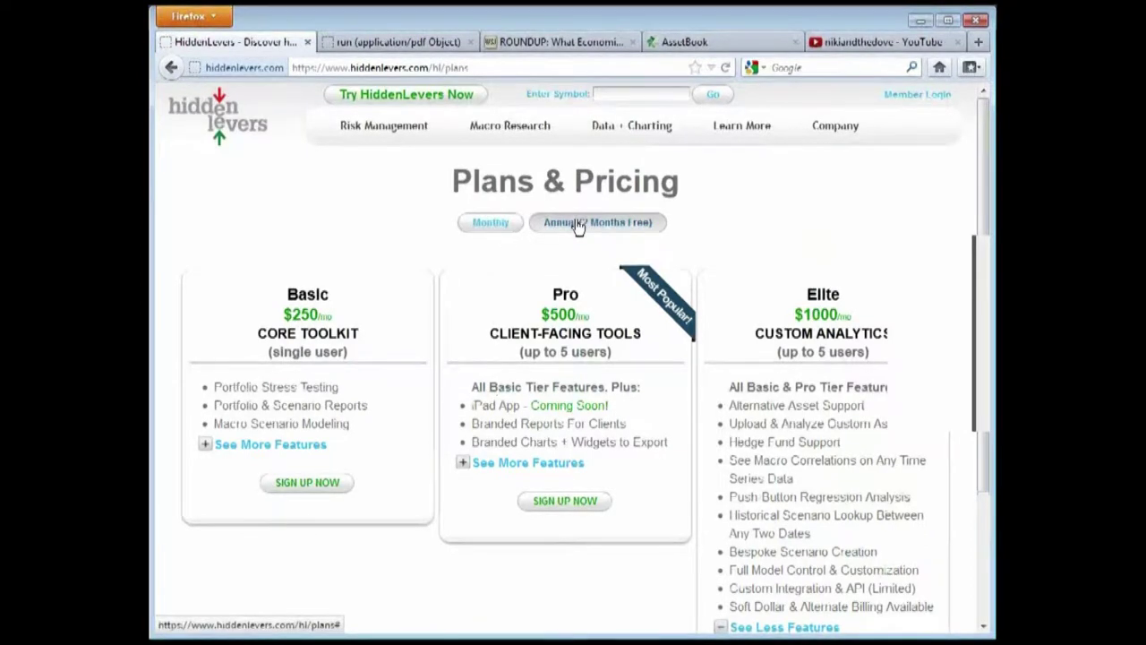
scroll(732, 537, "down", 2)
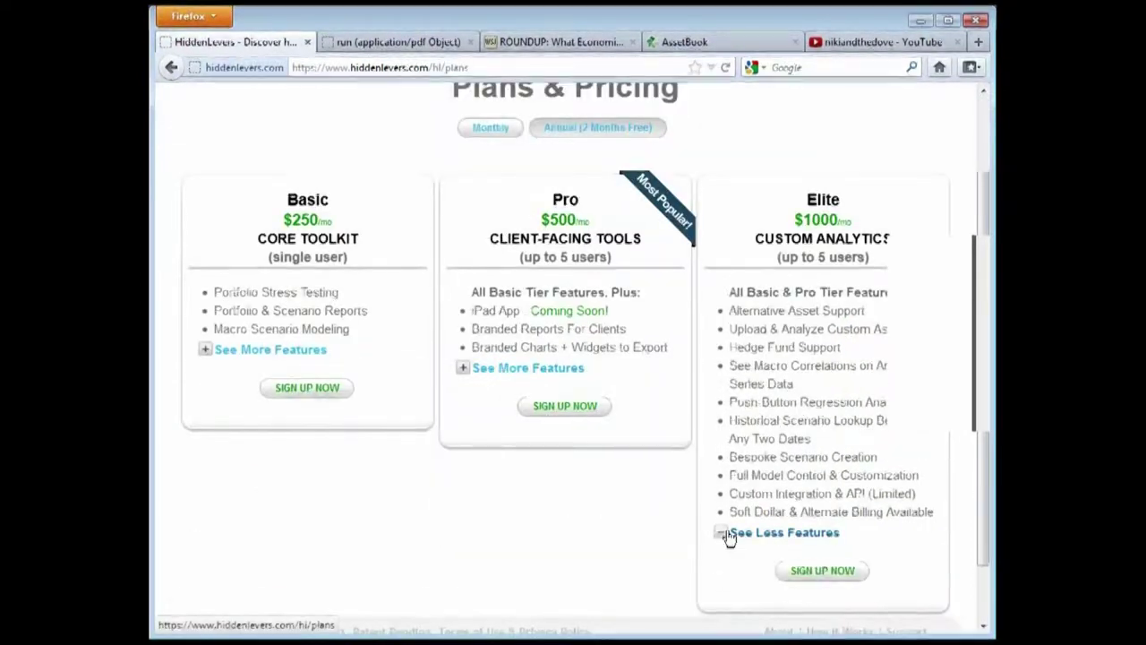
left_click(731, 533)
scroll(629, 512, "up", 2)
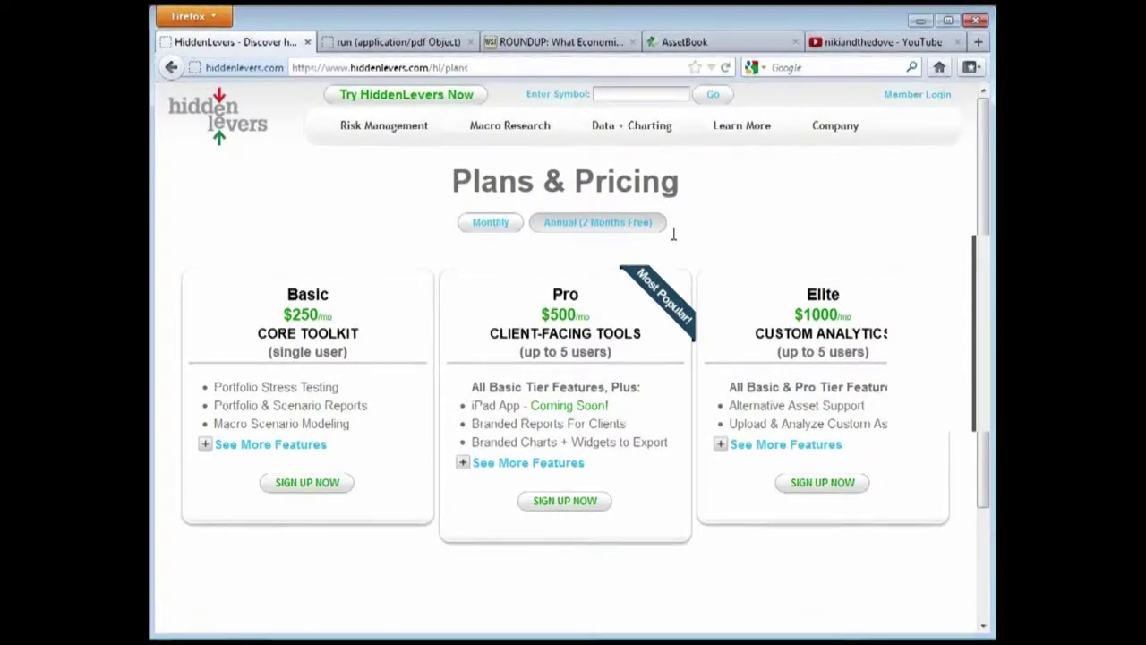
Toggle between monthly ($300/$600/$1200) and annual ($250/$500/$1000) prices, ending on monthly
left_click(492, 230)
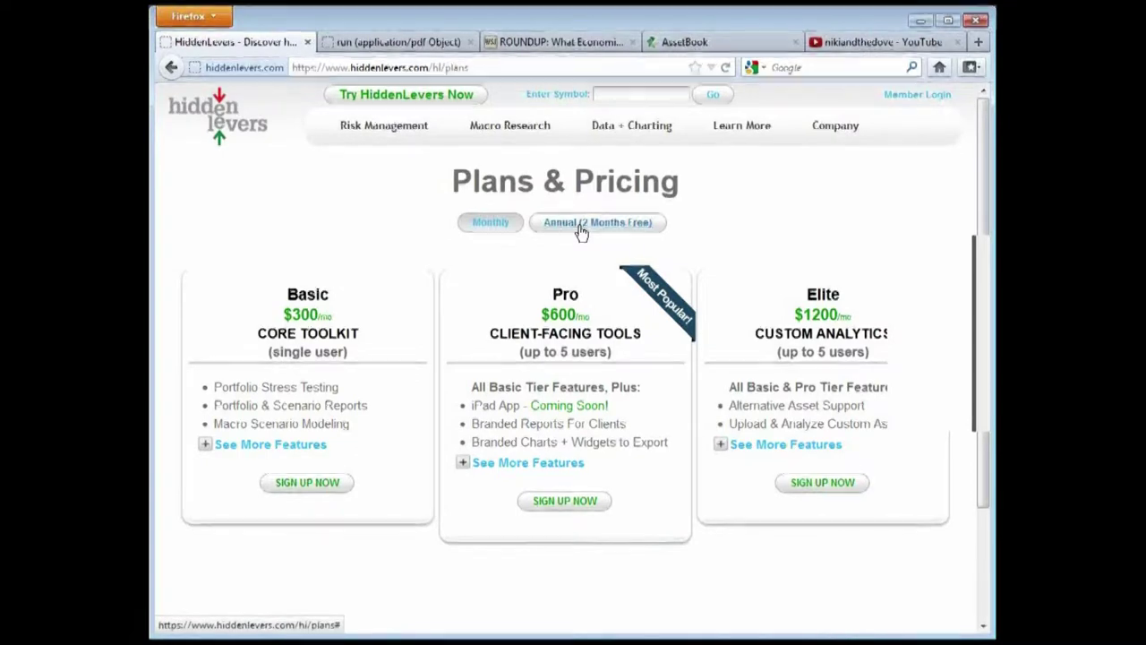
left_click(581, 230)
left_click(504, 235)
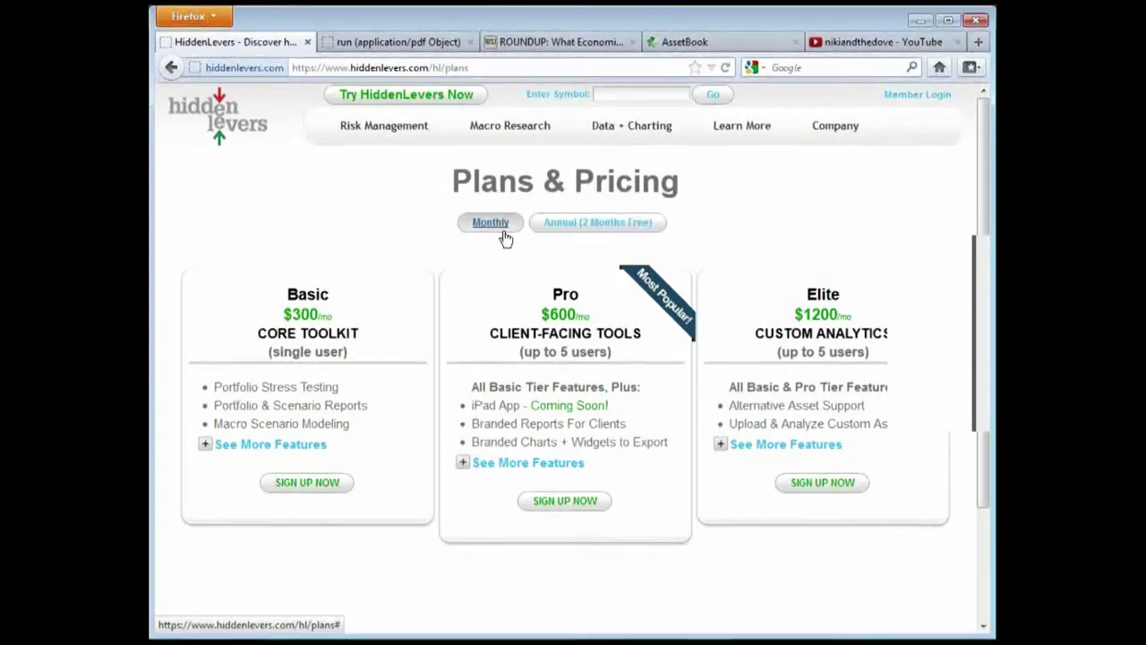
Switch the plans to 'Annual (2 Months Free)' pricing
left_click(597, 230)
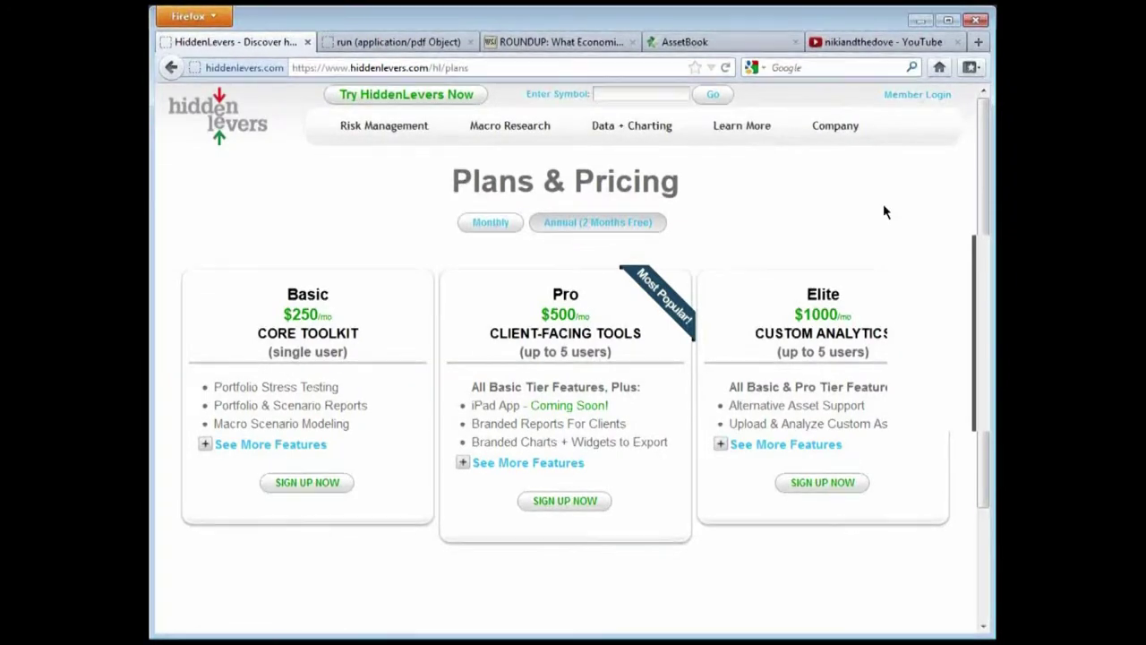
scroll(821, 207, "down", 3)
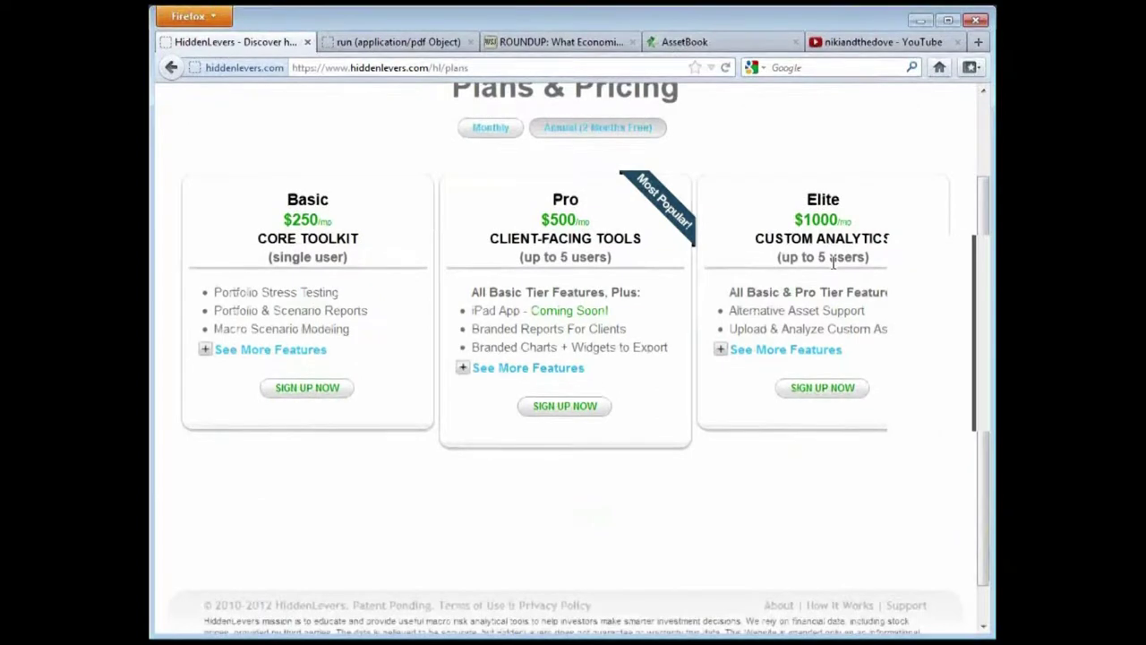
scroll(834, 269, "up", 3)
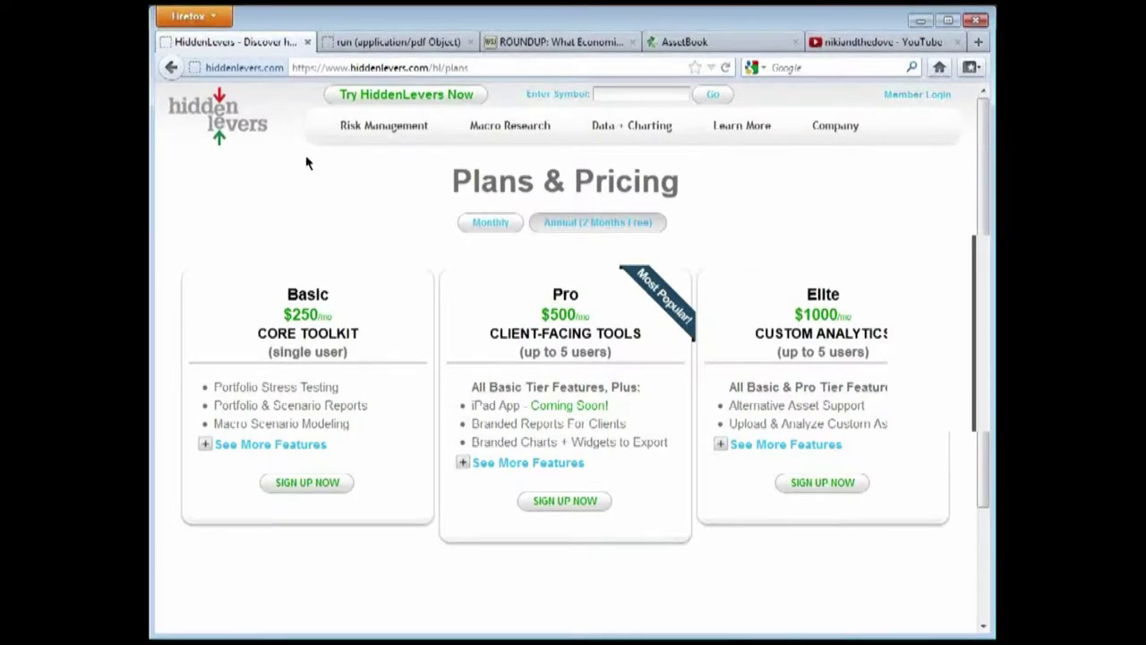
Sign in through Member Login with the saved credentials to reach the Portfolios list
mouse_move(383, 141)
left_click(905, 100)
left_click(716, 164)
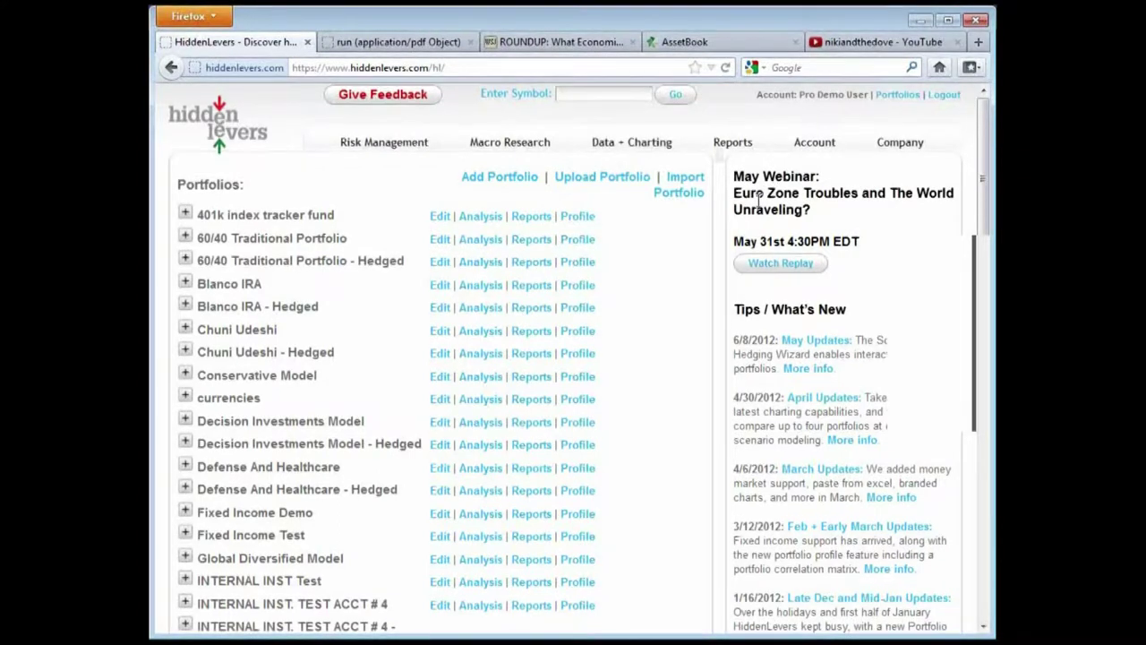
Load the 60/40 Traditional Portfolio (60 SPX, 40 AGG) into Risk Management > Scenario Modeling
mouse_move(394, 147)
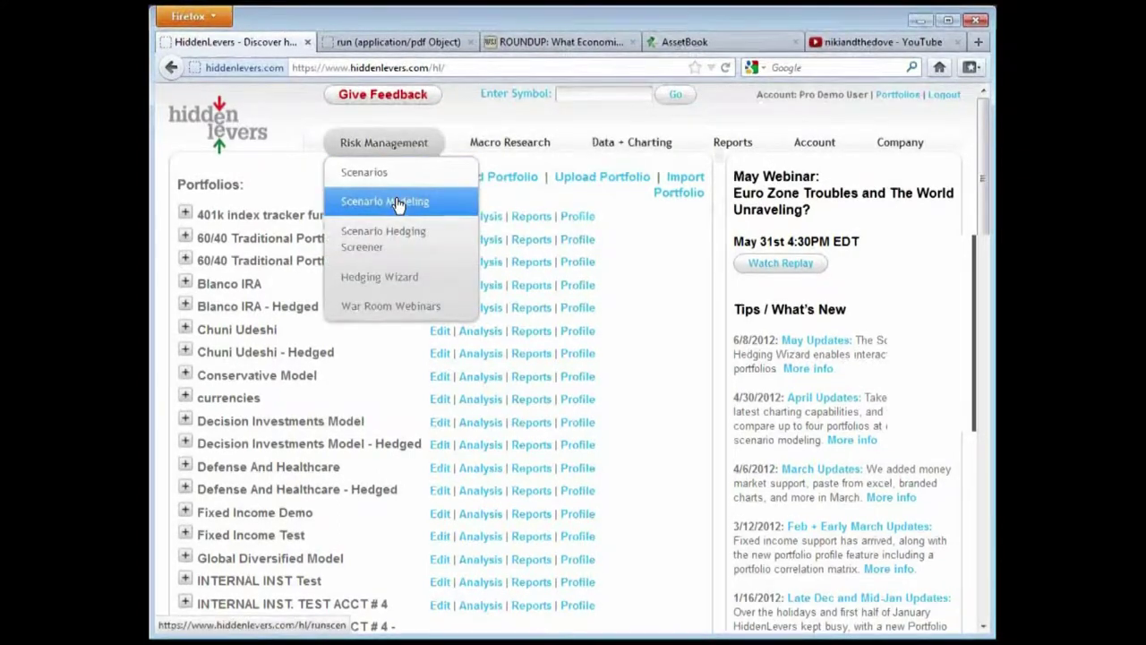
left_click(397, 202)
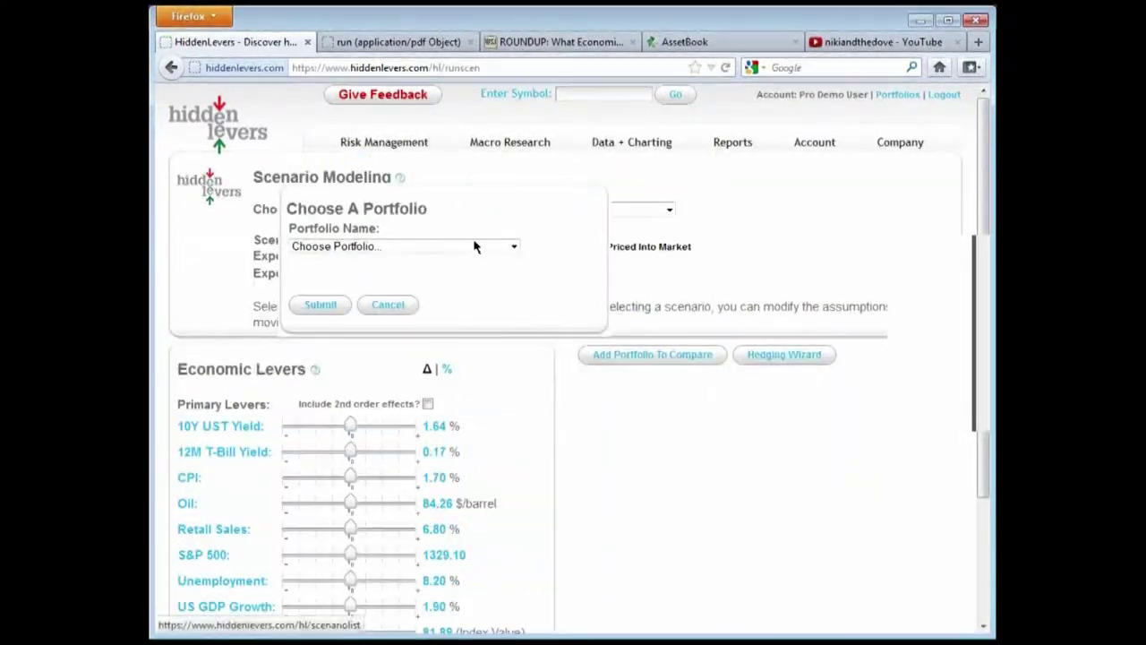
left_click(509, 246)
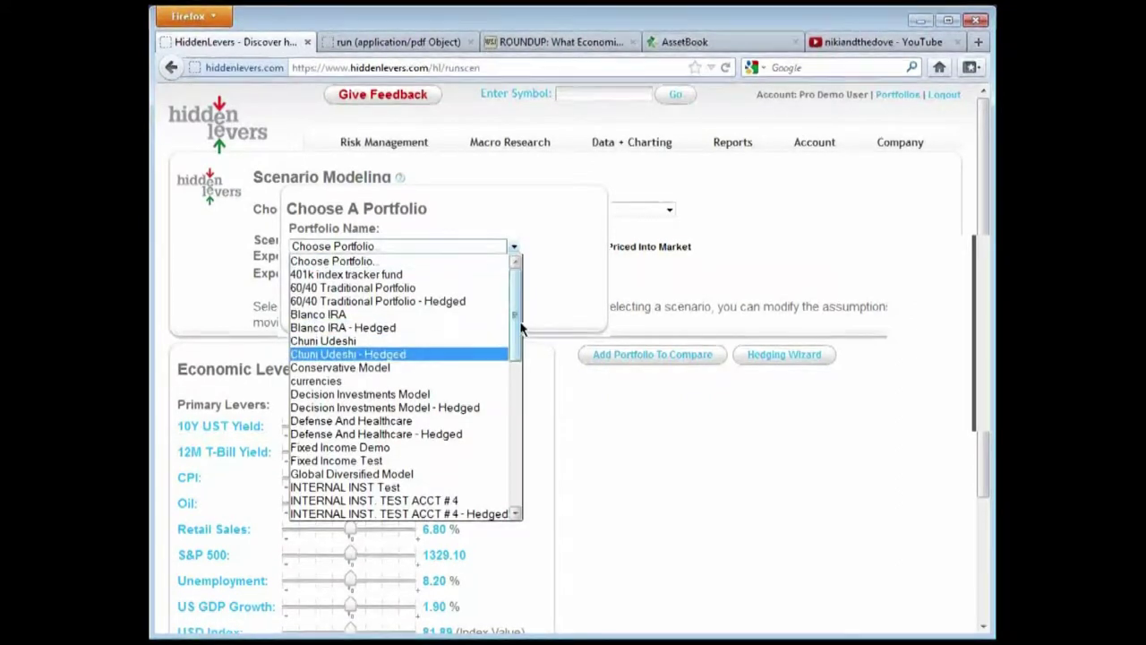
scroll(517, 360, "down", 2)
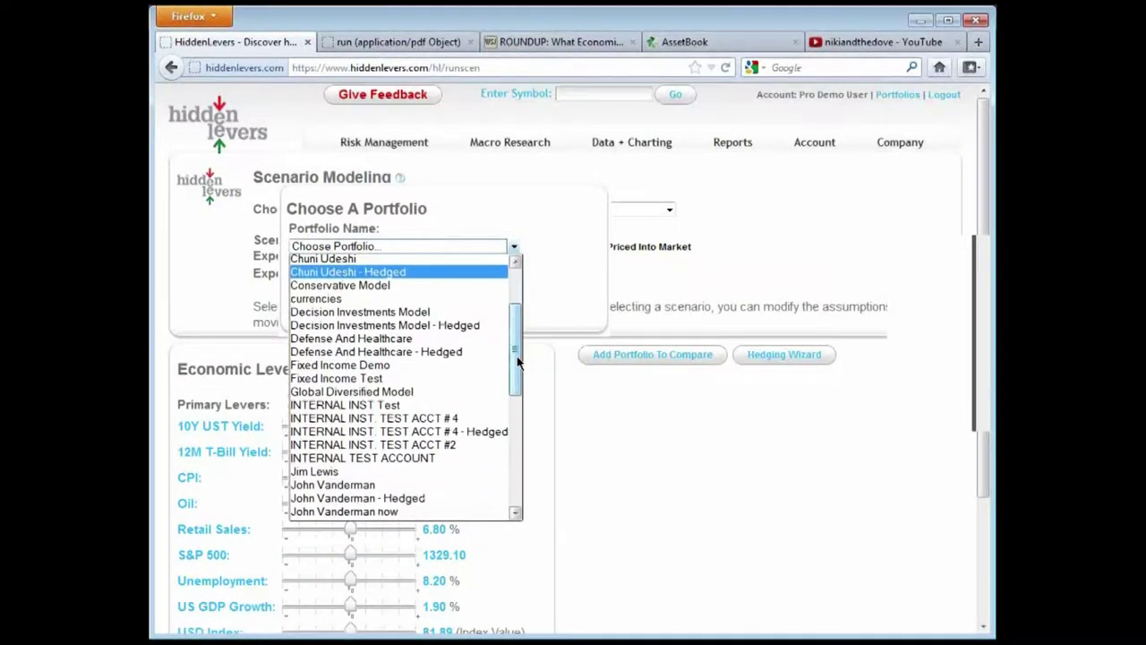
left_click_drag(518, 361, 516, 327)
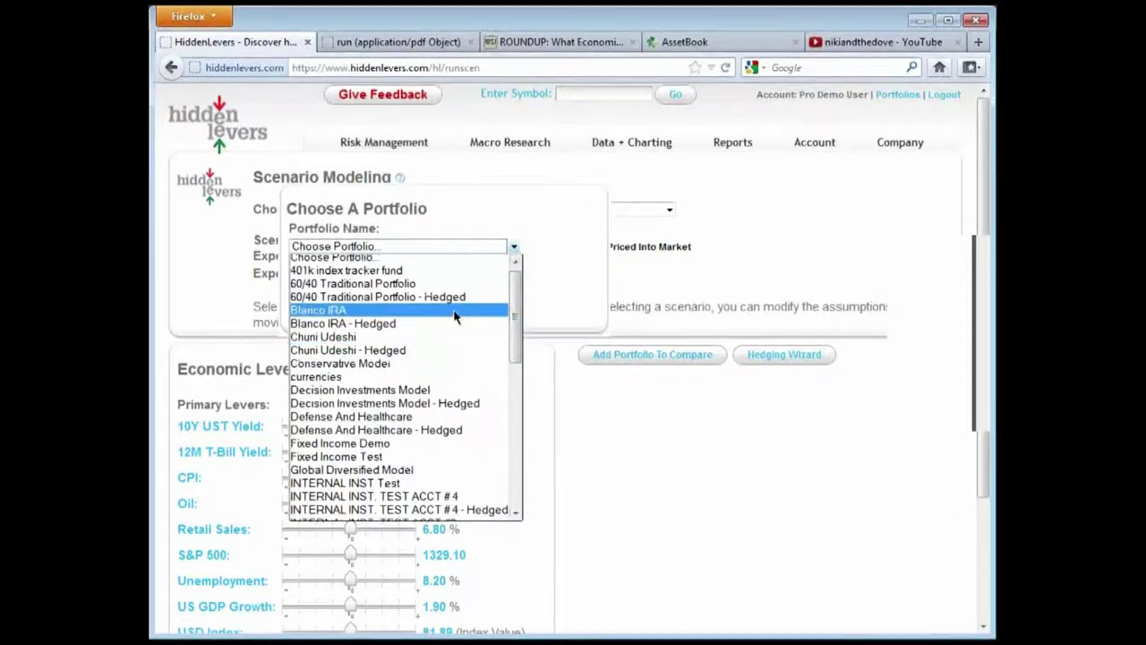
left_click(427, 283)
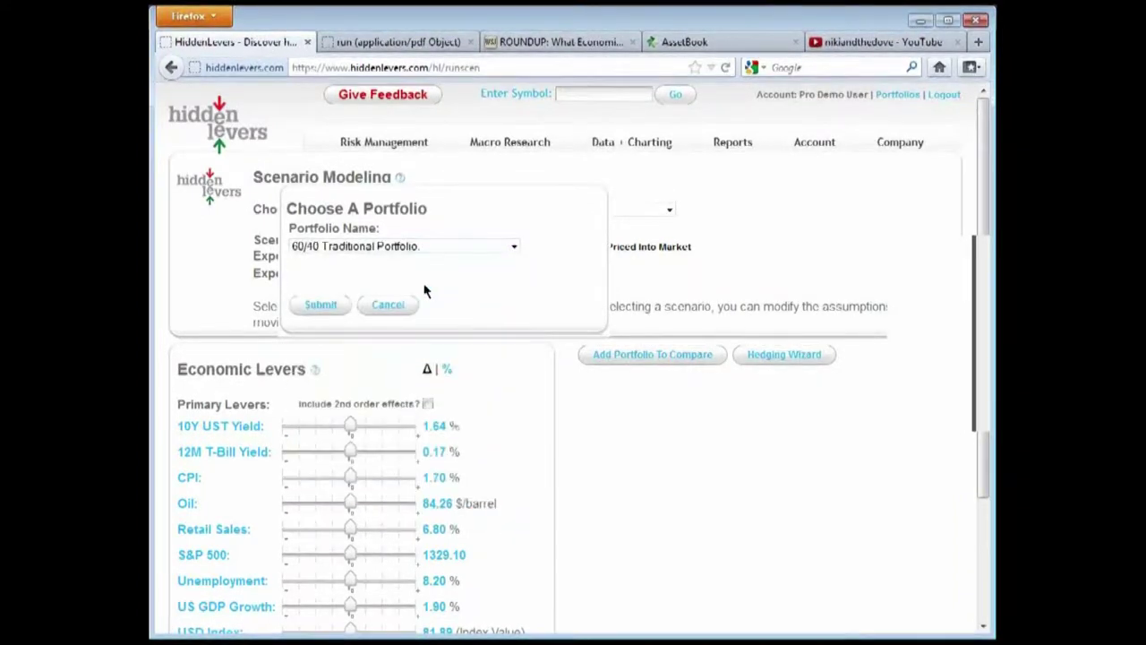
left_click(321, 305)
scroll(599, 305, "down", 3)
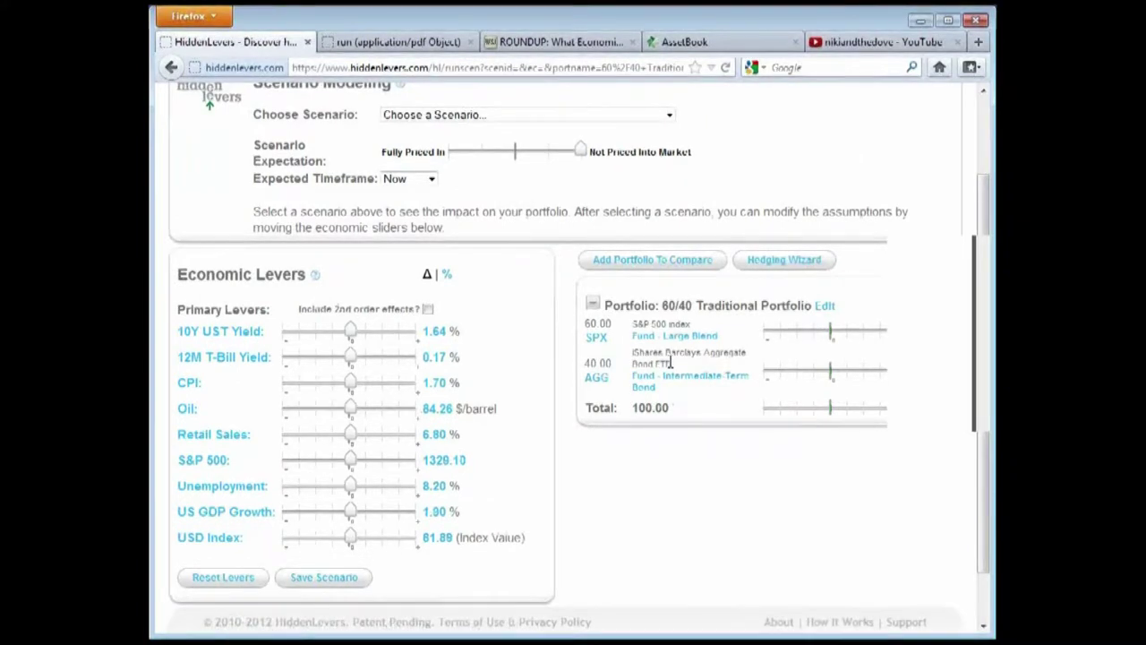
Highlight the AGG and SPX holdings' description text, then clear the highlight
left_click_drag(671, 362, 633, 363)
left_click_drag(695, 325, 642, 325)
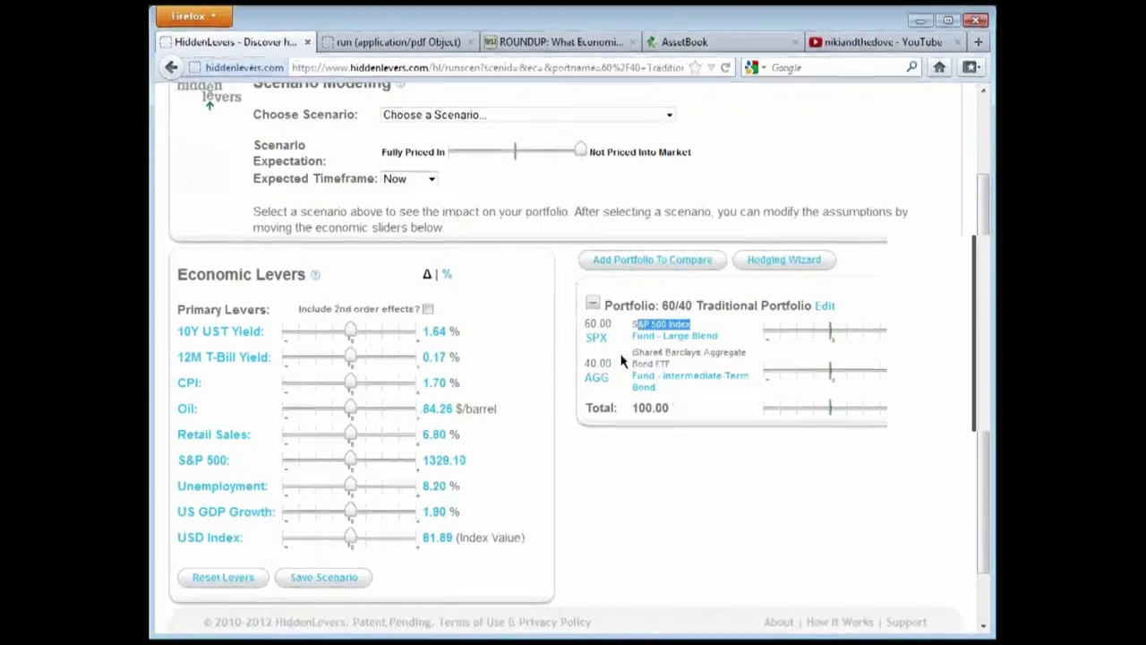
left_click(711, 499)
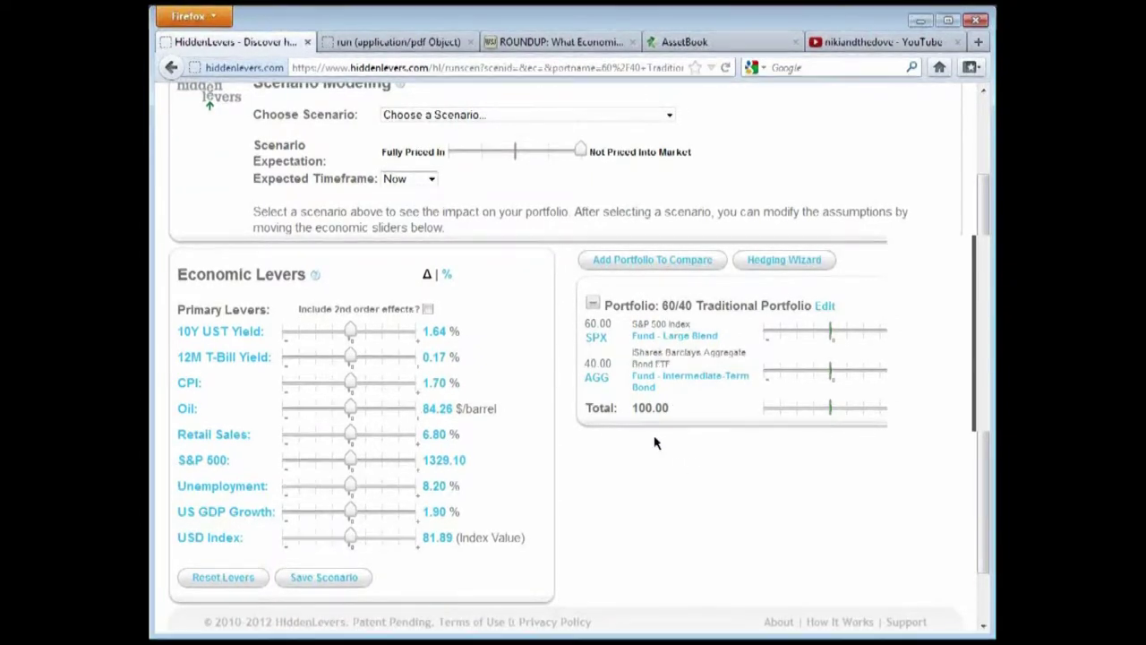
Apply the Euro Zone Collapse scenario, then switch to 'Deflation: US Becomes Japan'
left_click(504, 117)
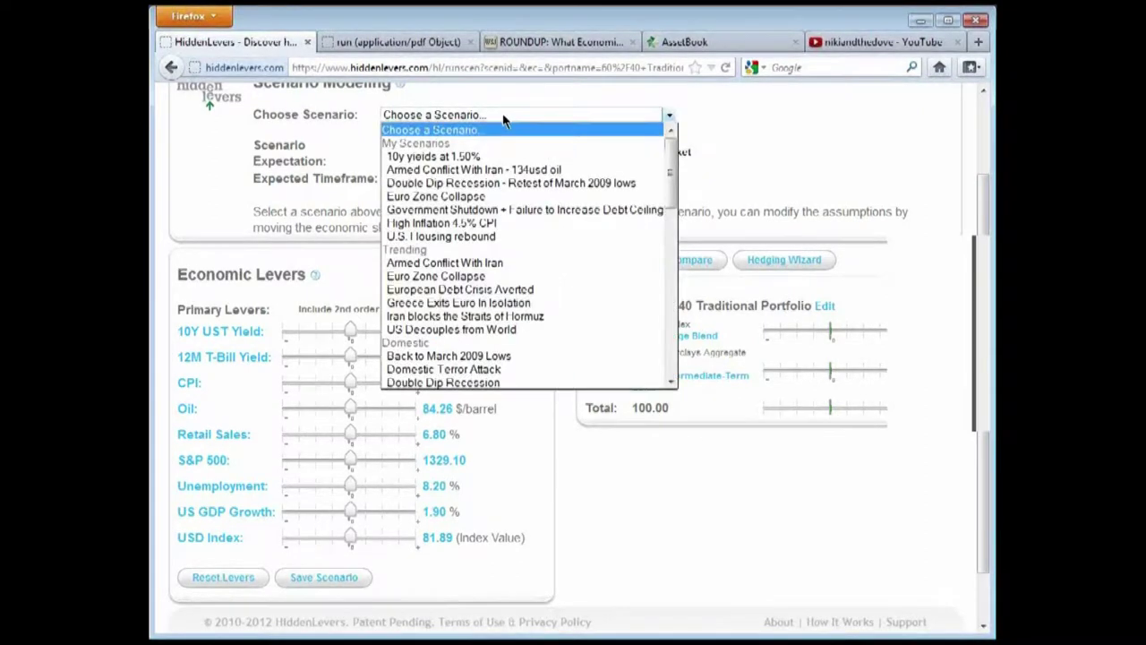
left_click(473, 278)
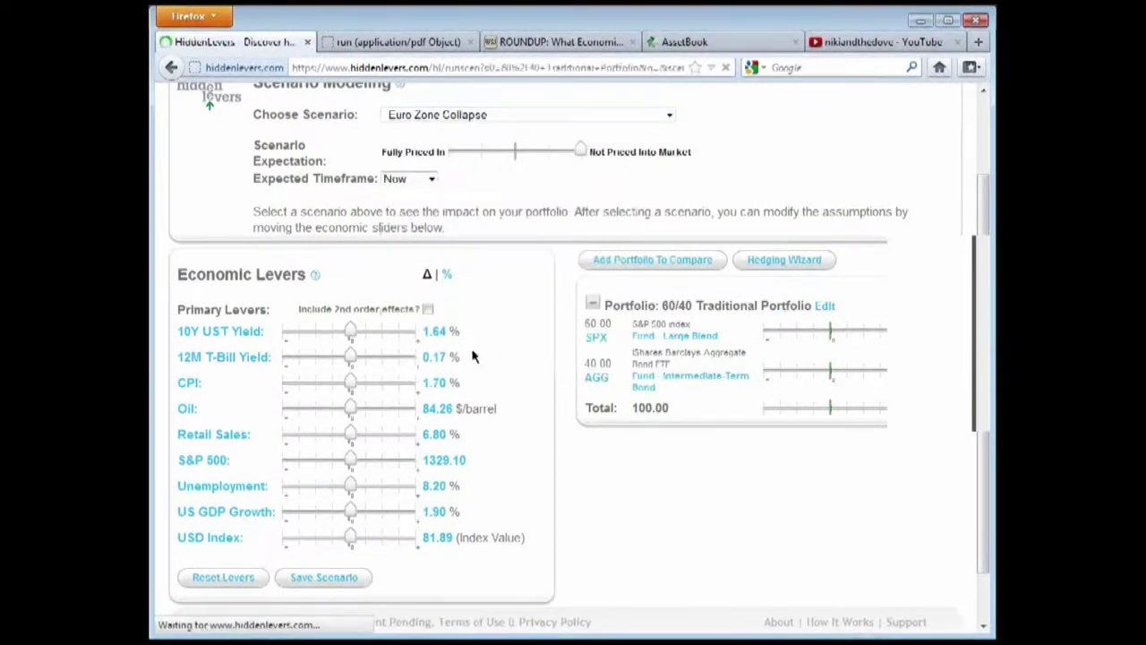
left_click(578, 215)
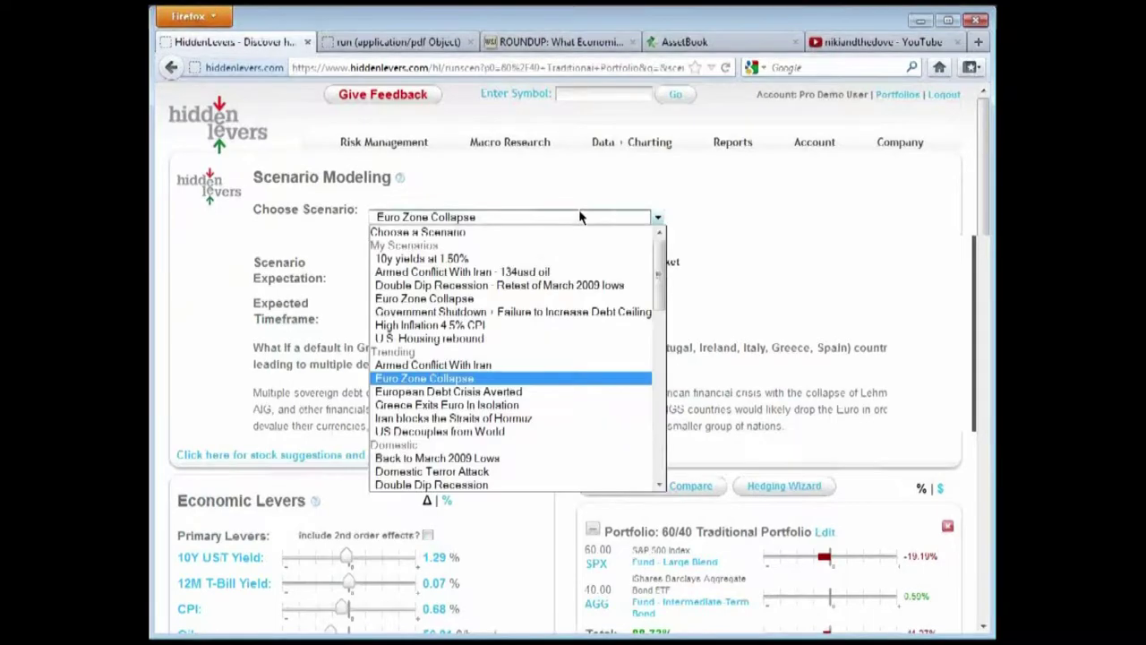
scroll(517, 352, "down", 4)
scroll(517, 352, "down", 6)
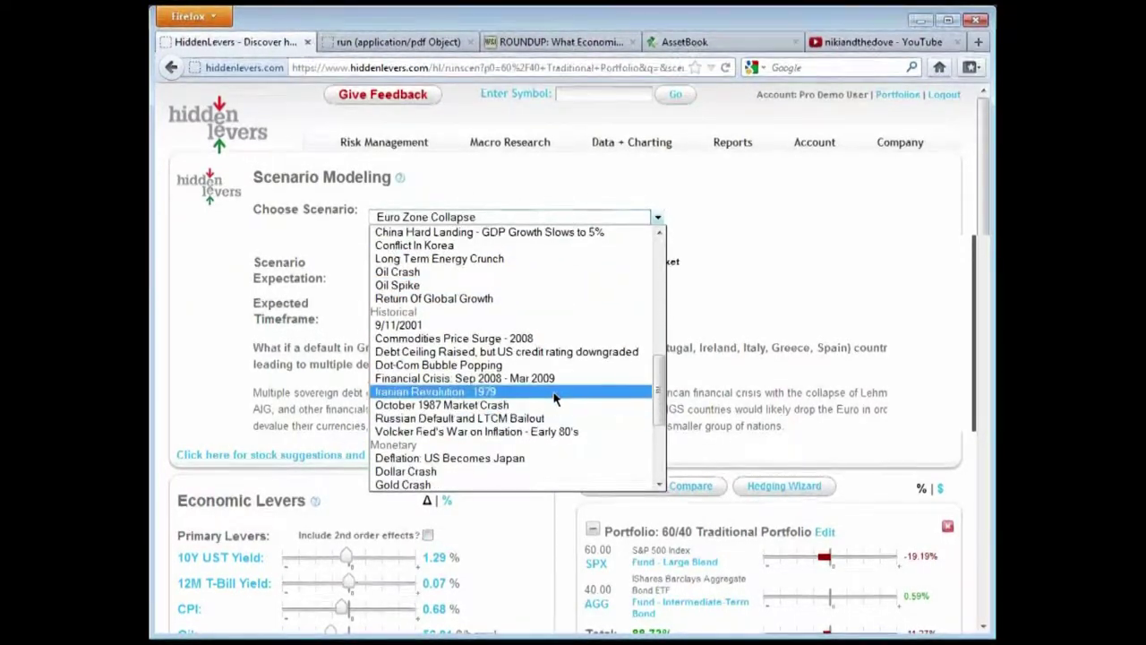
scroll(520, 412, "down", 2)
left_click(520, 378)
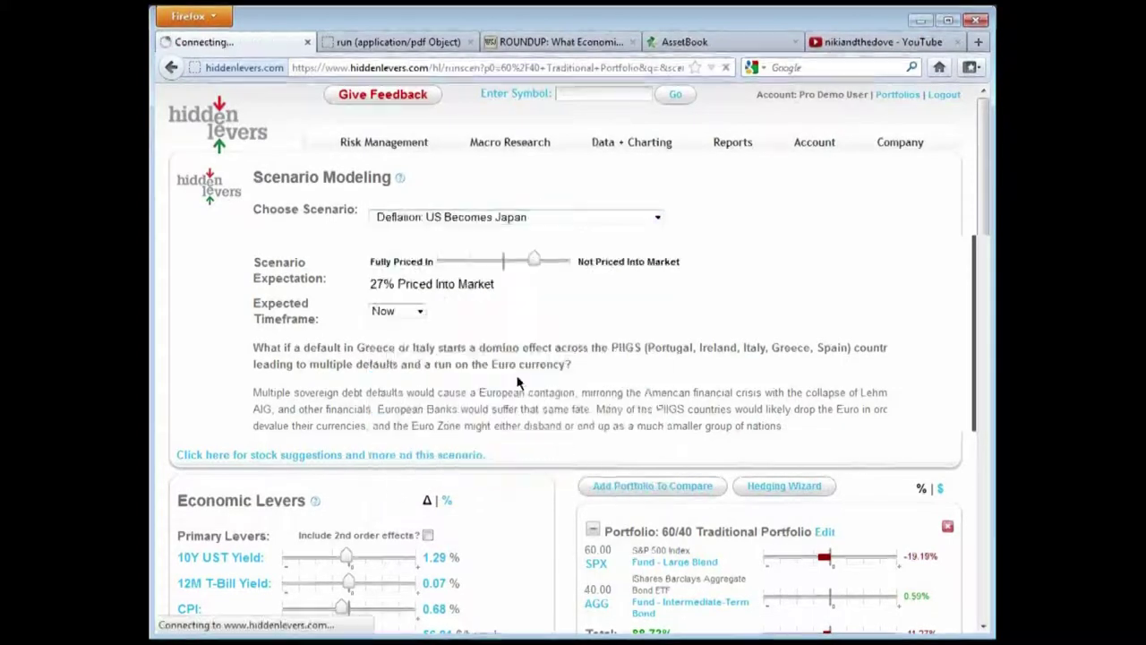
Inspect the lever values: 10Y UST Yield 1.04%, CPI -1.96%, S&P 500 1006.26, US GDP Growth -0.2%
scroll(573, 347, "down", 2)
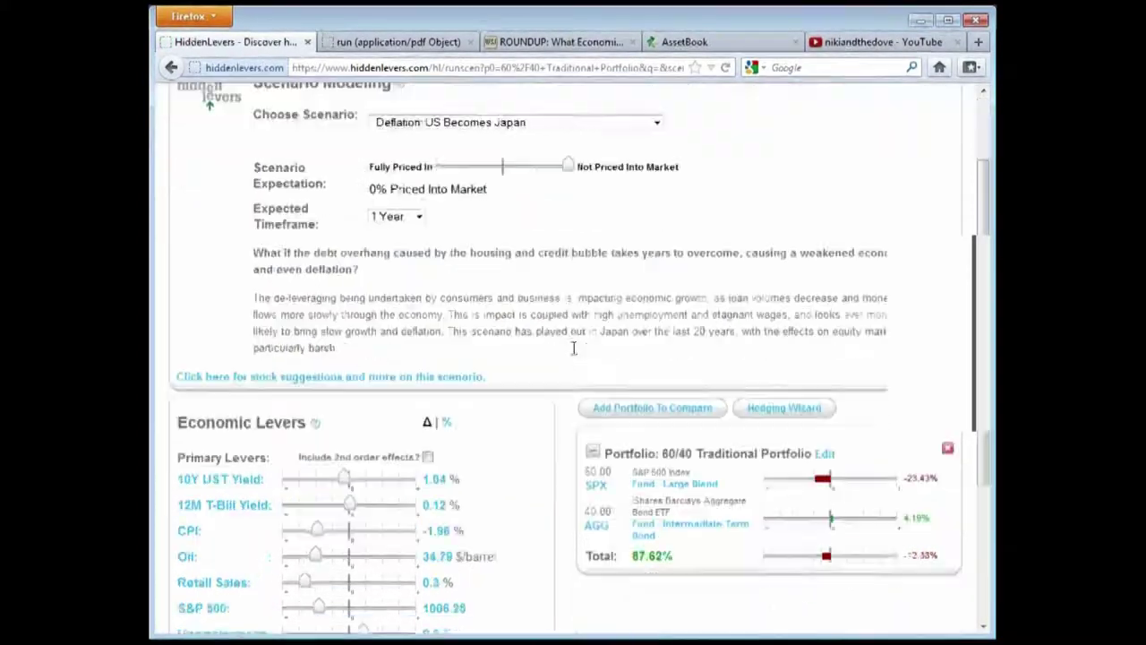
scroll(492, 358, "down", 4)
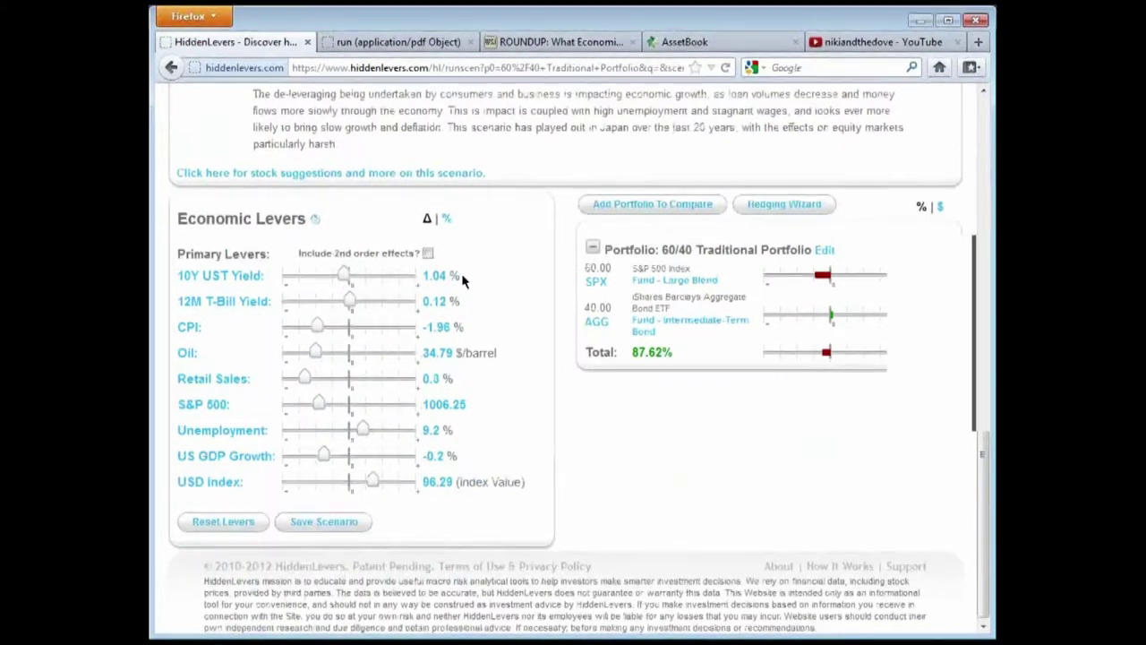
left_click(439, 276)
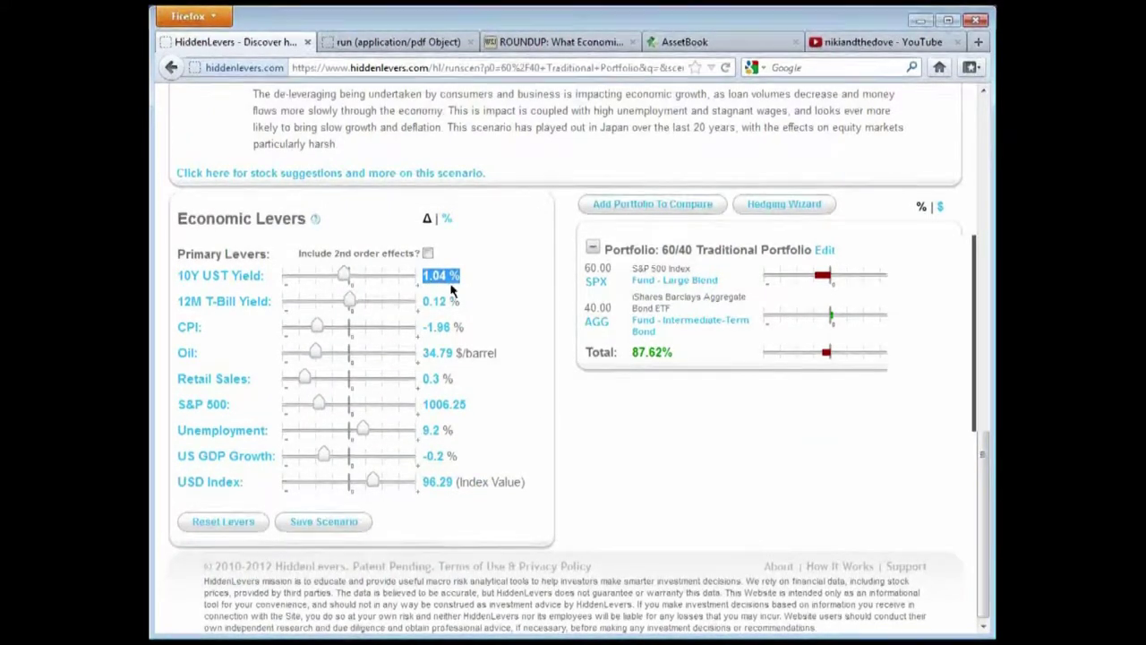
left_click(511, 343)
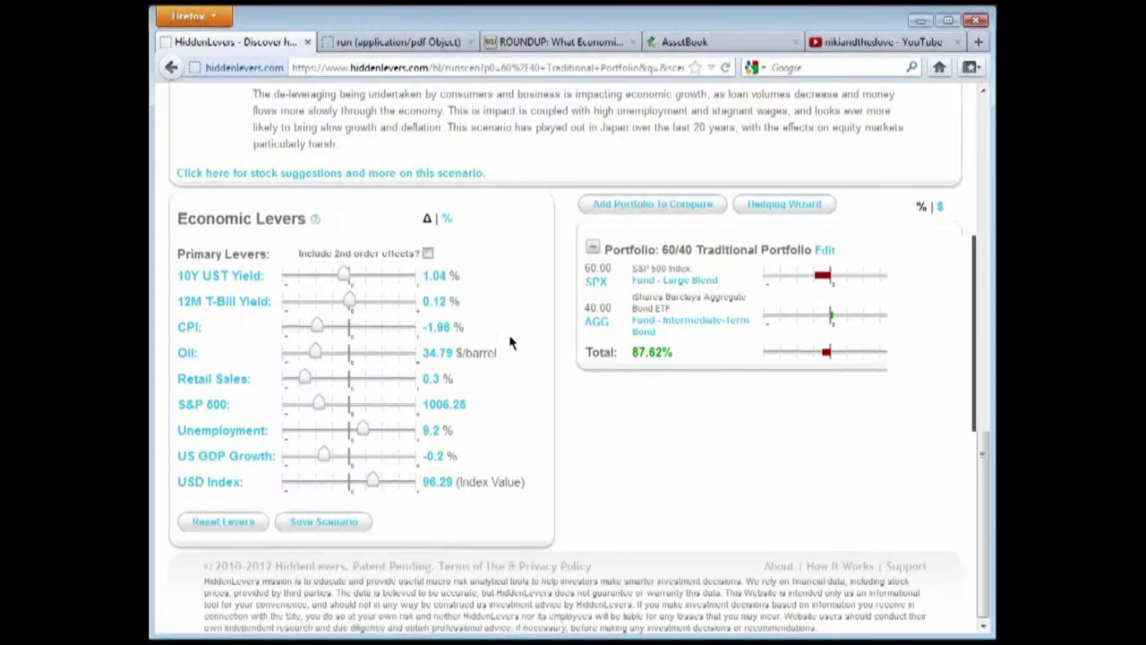
left_click(443, 327)
left_click(497, 408)
left_click(439, 404)
left_click(517, 408)
left_click(439, 456)
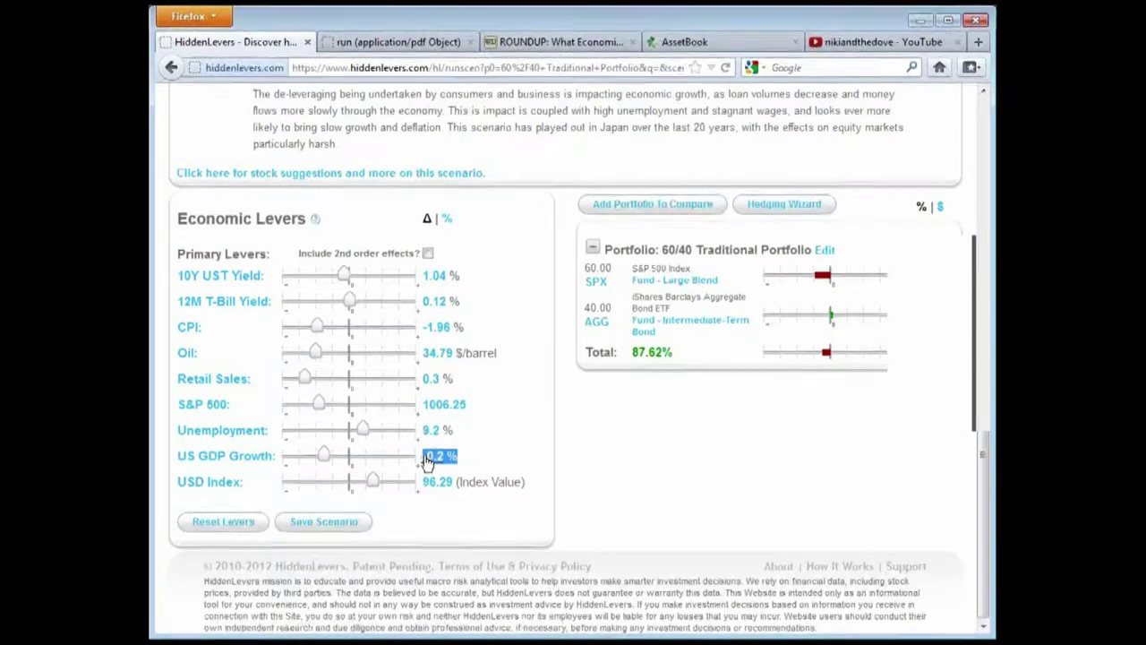
left_click(506, 459)
scroll(500, 430, "up", 6)
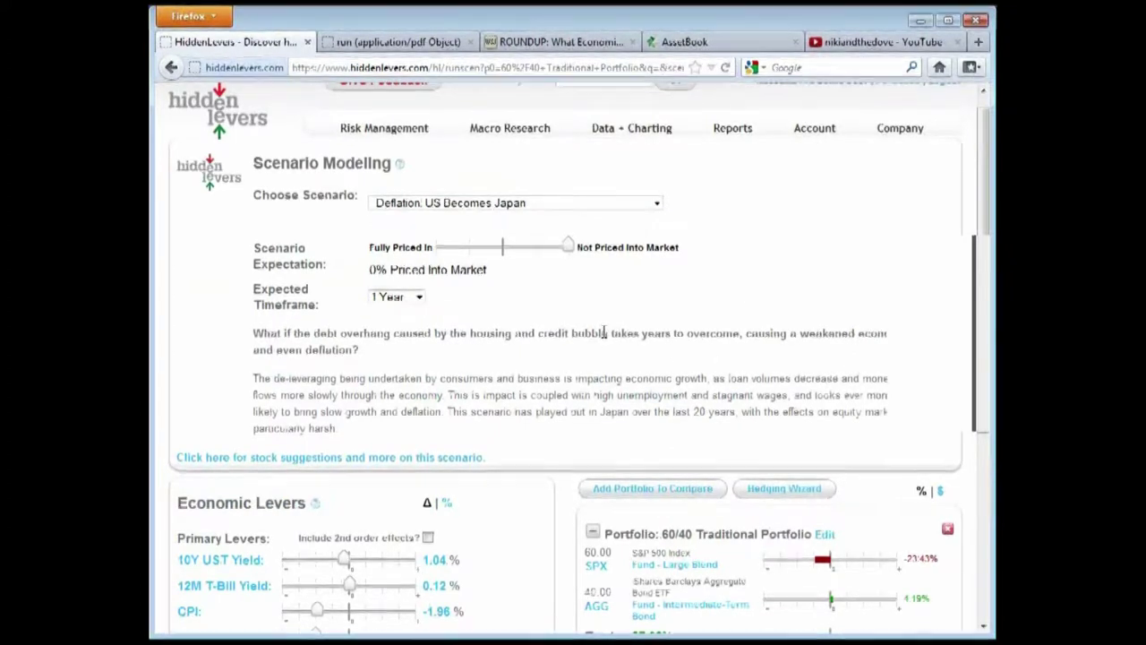
Try the expected timeframe at Now, then set it back to 1 Year
scroll(605, 333, "down", 2)
left_click(417, 203)
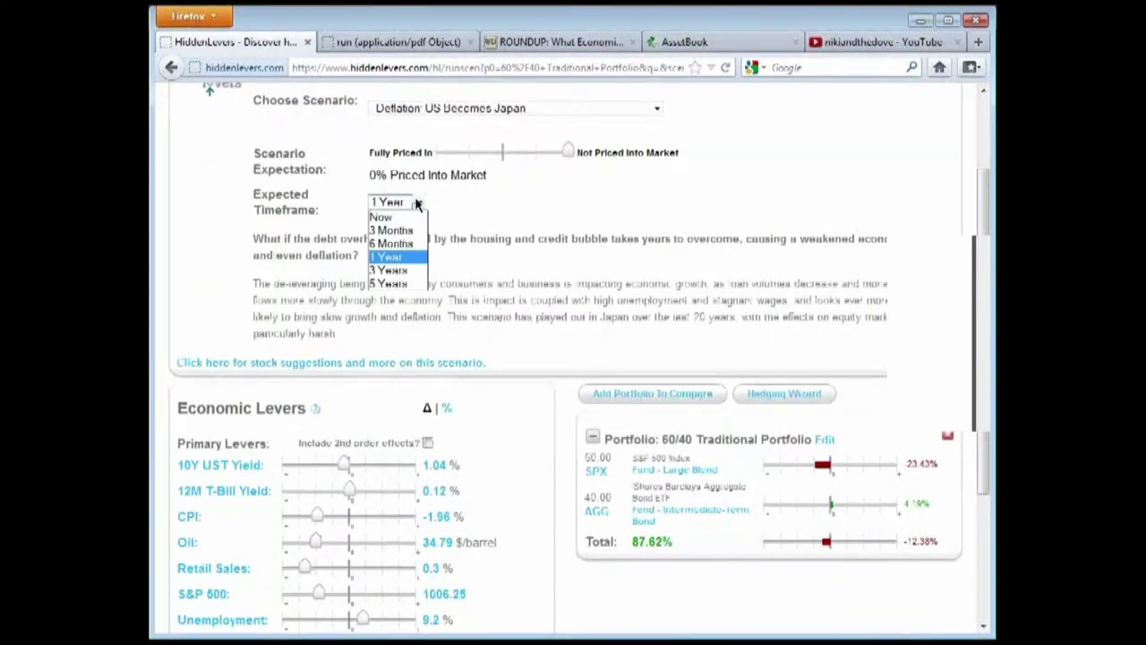
left_click(416, 203)
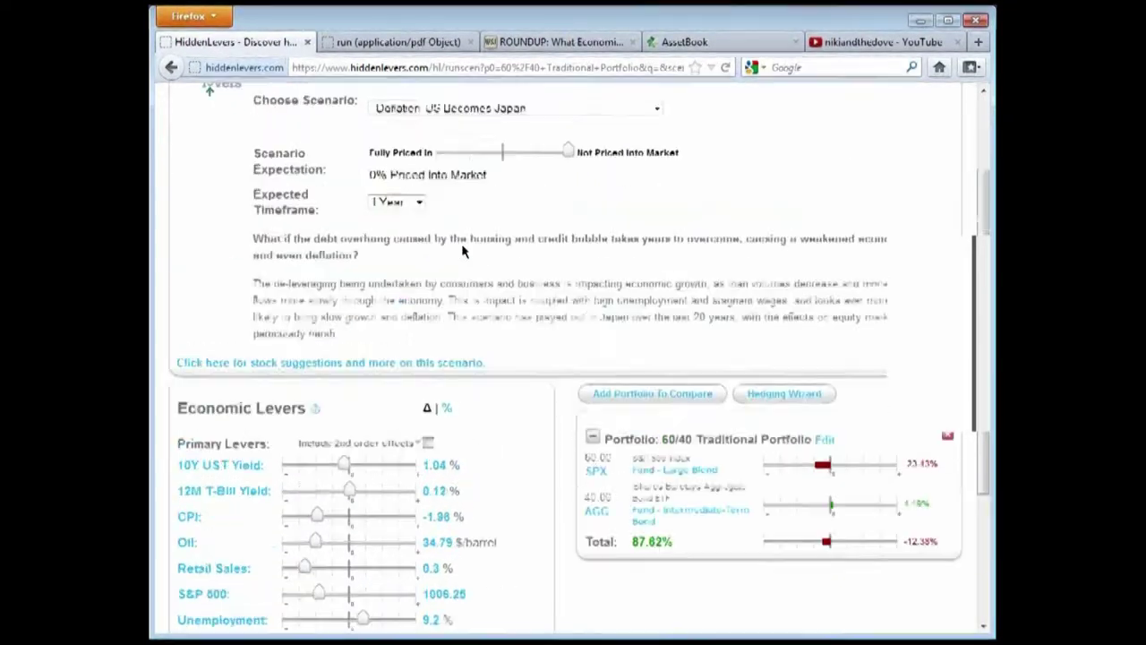
scroll(451, 238, "up", 2)
left_click(416, 296)
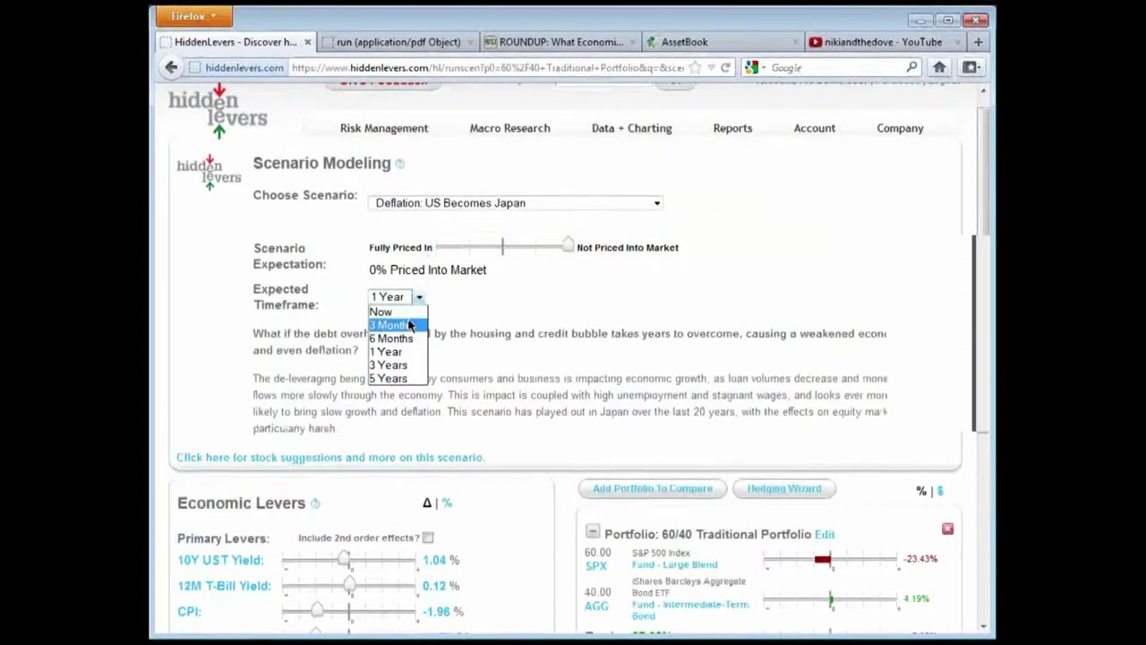
left_click(394, 312)
scroll(524, 340, "down", 2)
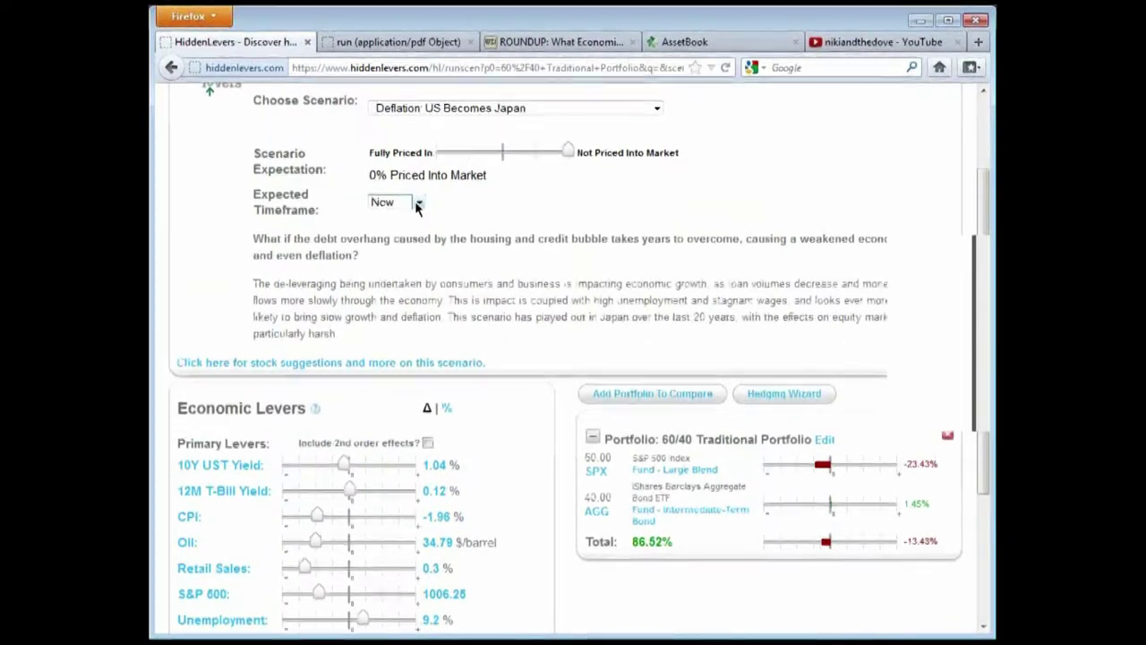
left_click(417, 205)
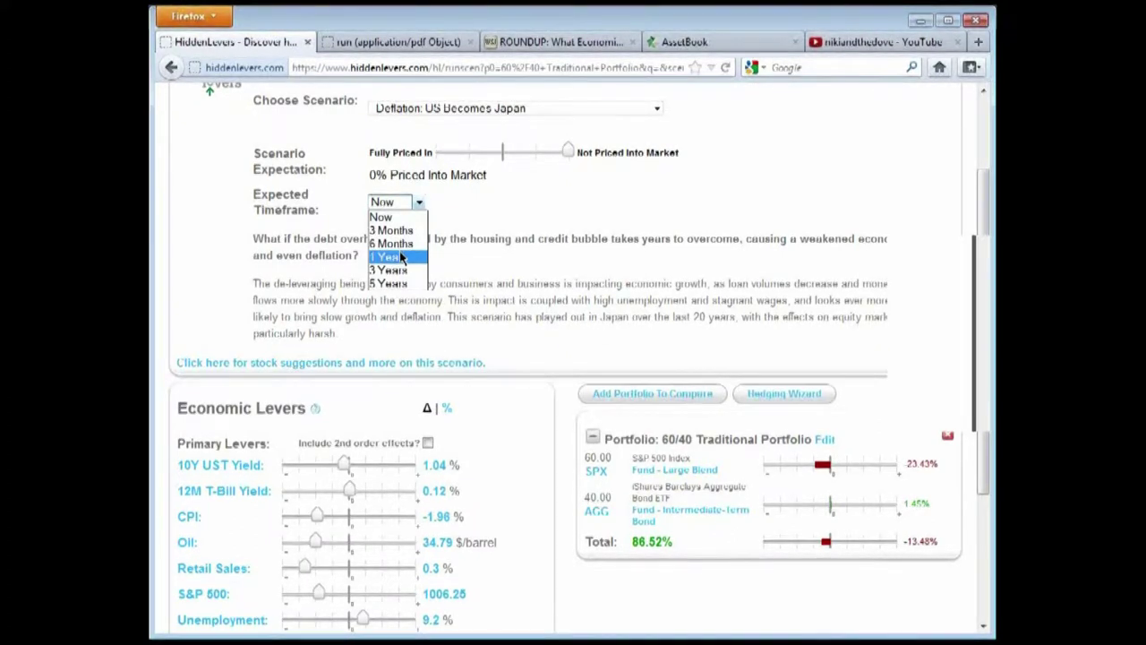
left_click(400, 258)
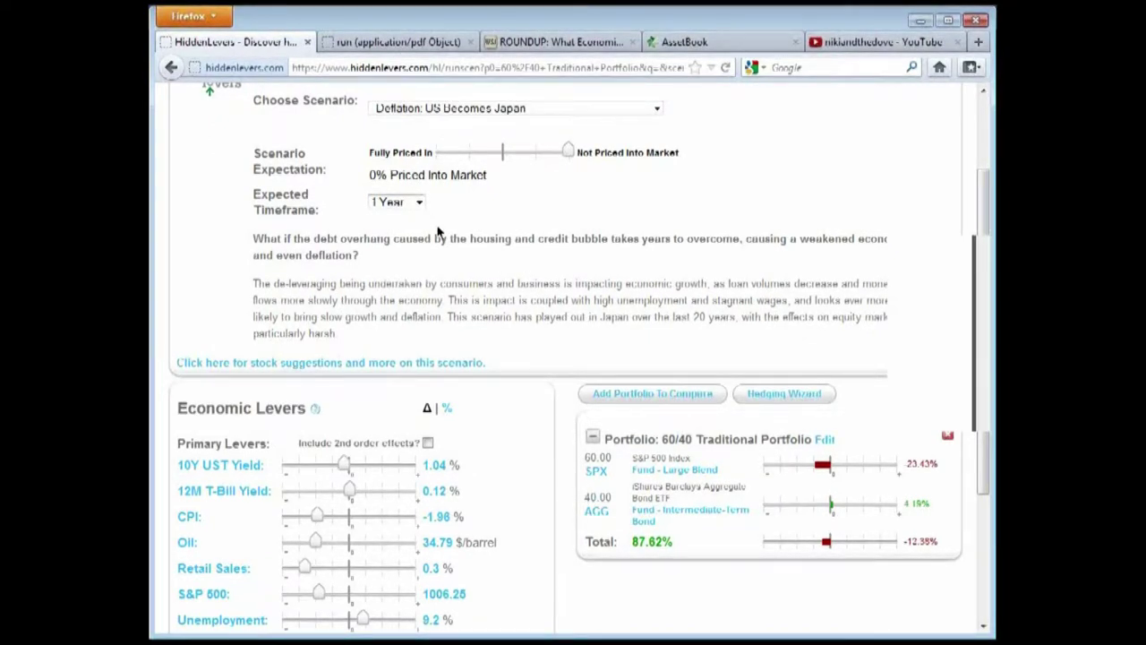
scroll(513, 231, "down", 2)
scroll(511, 268, "up", 2)
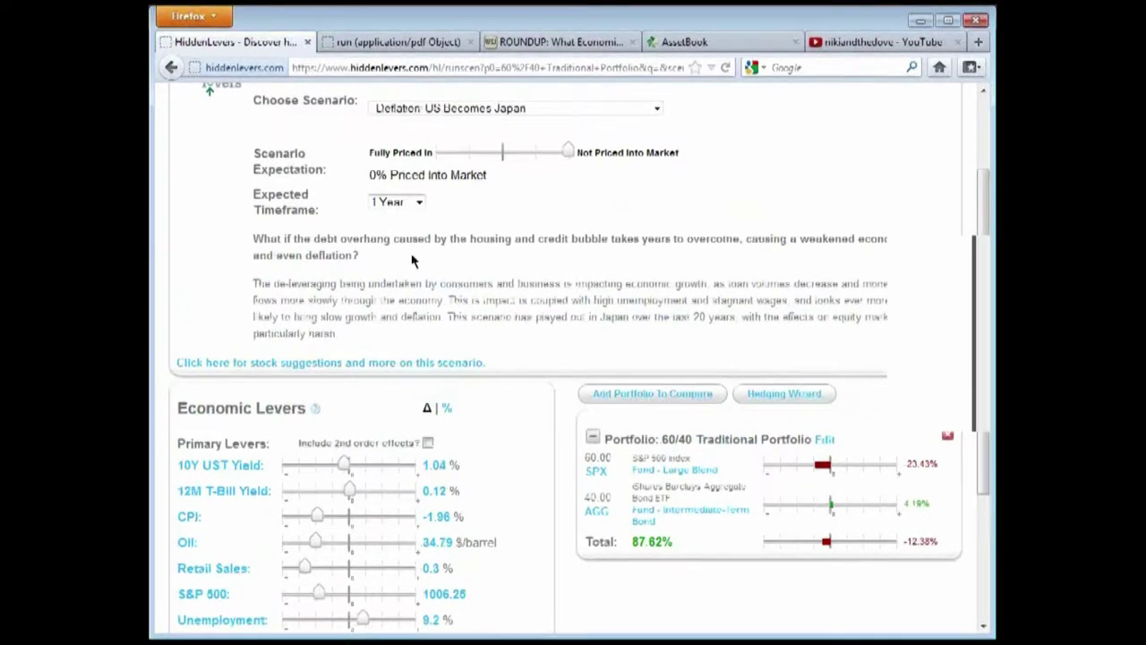
scroll(520, 258, "down", 2)
scroll(507, 269, "up", 2)
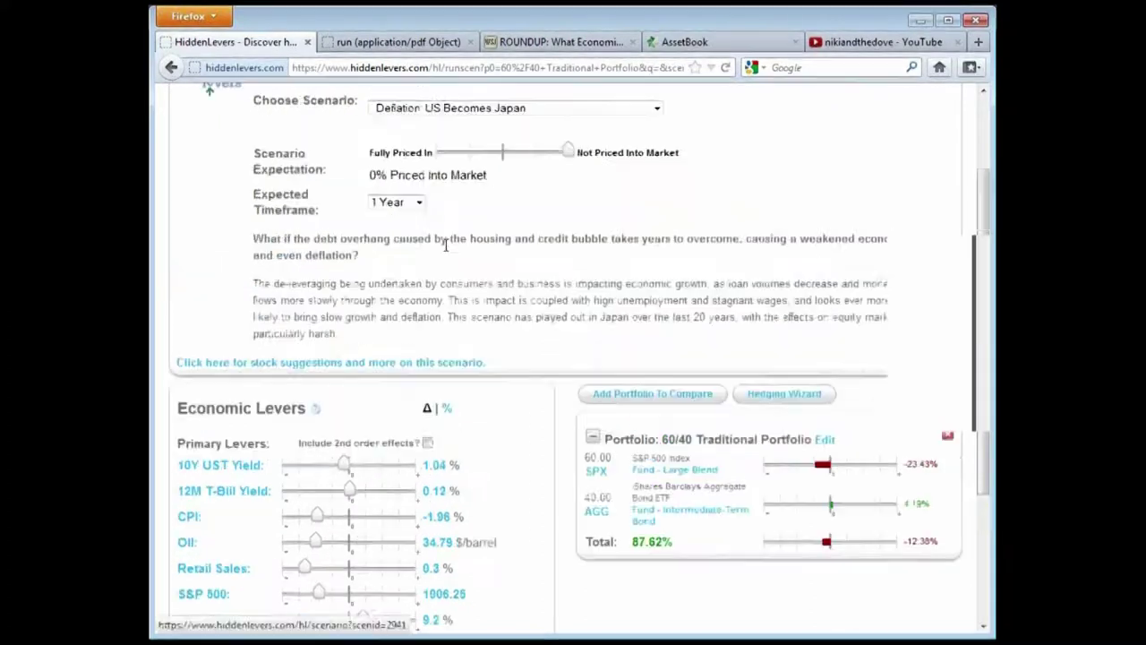
Set the expected timeframe to 3 Years, bringing the portfolio total to 86.8%
left_click(416, 203)
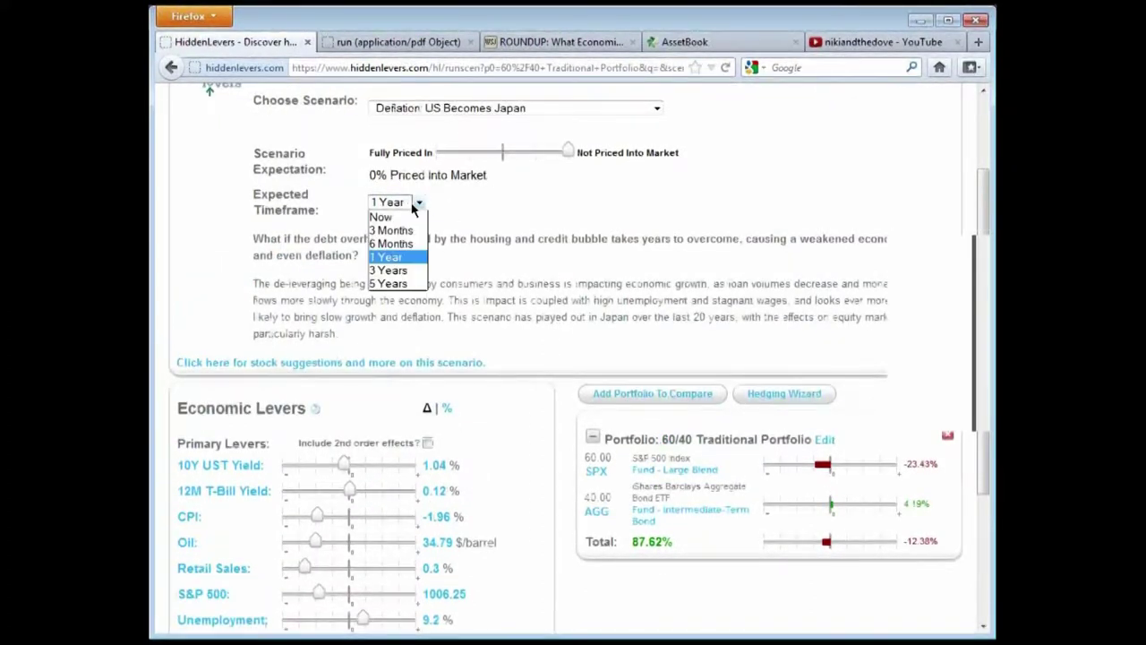
left_click(394, 257)
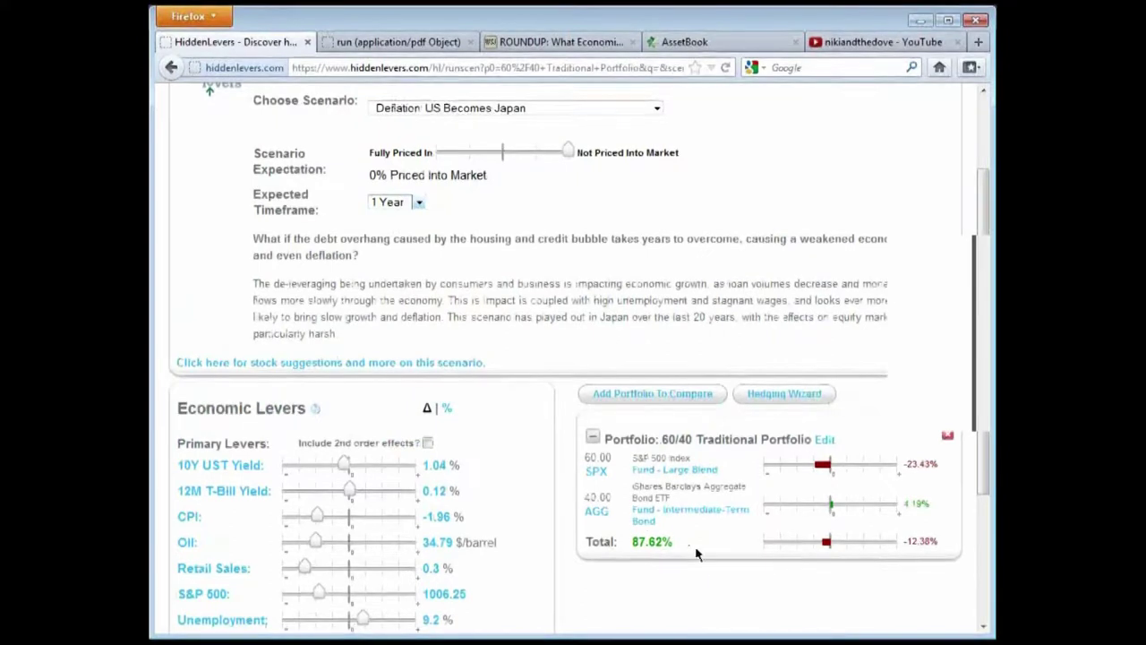
left_click(418, 203)
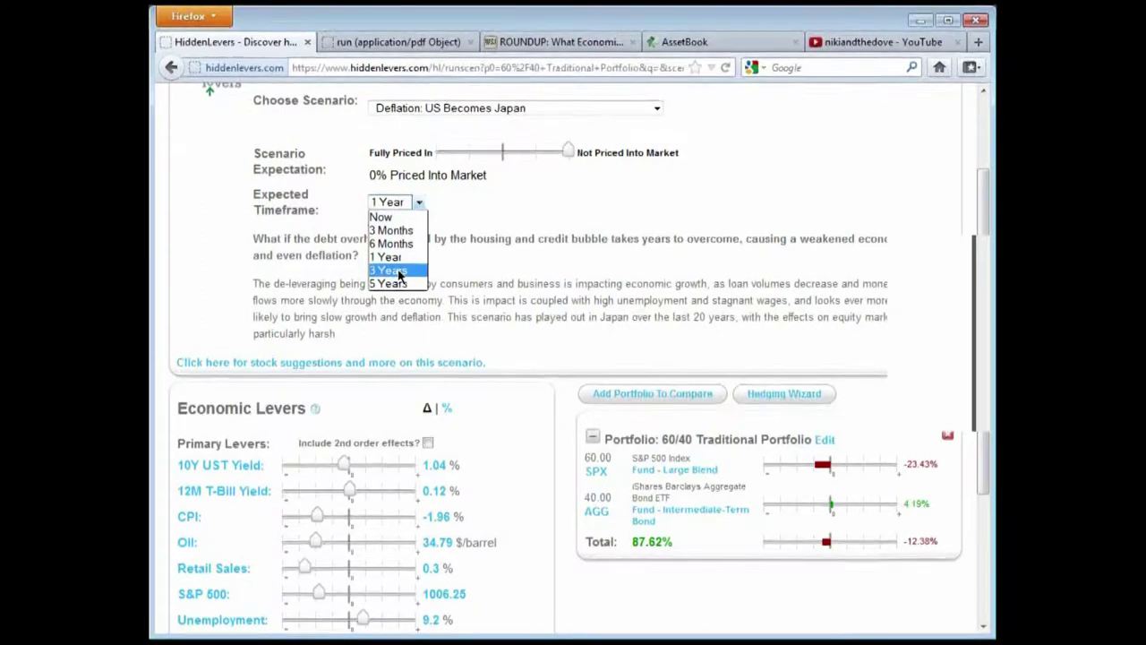
left_click(399, 271)
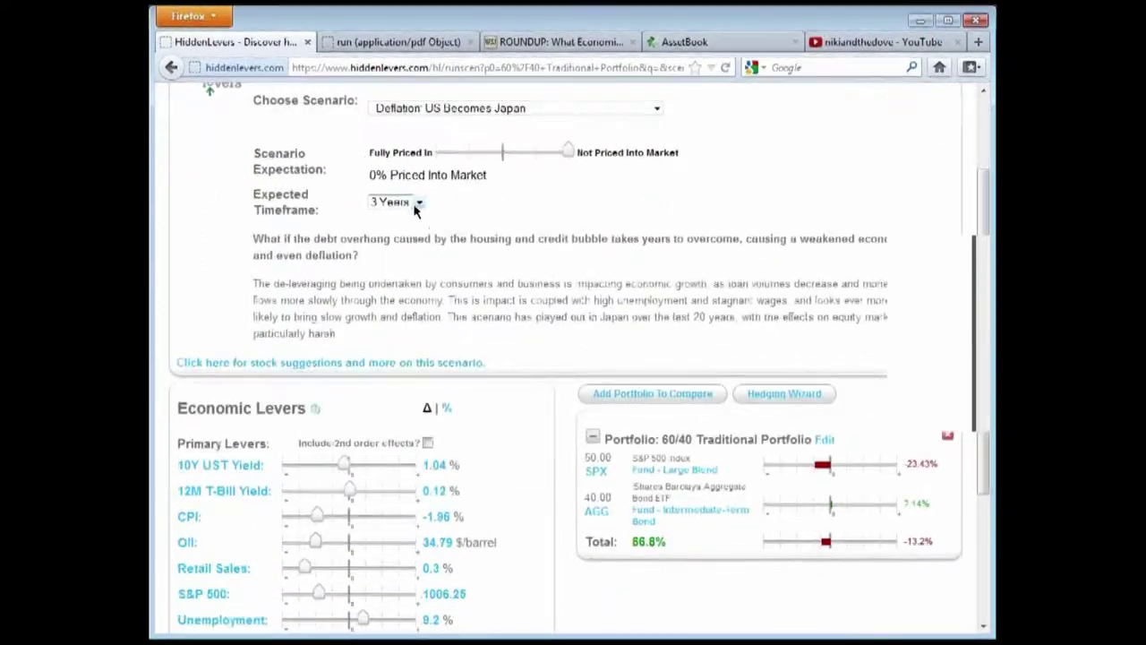
left_click(392, 202)
left_click(559, 208)
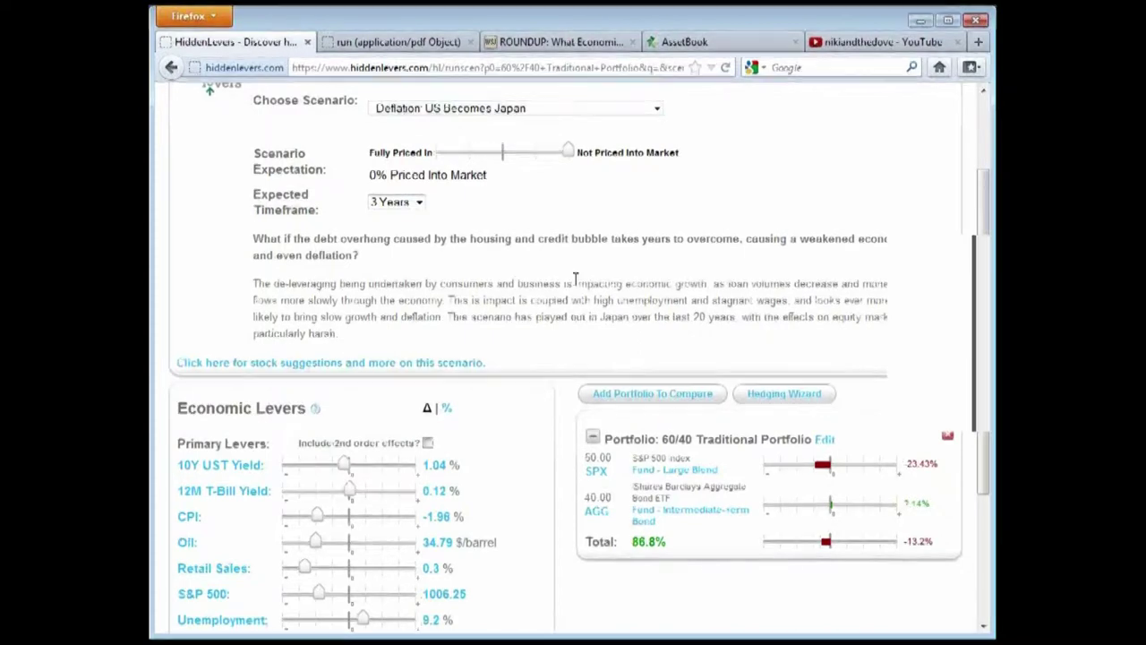
scroll(568, 396, "down", 4)
scroll(534, 323, "up", 6)
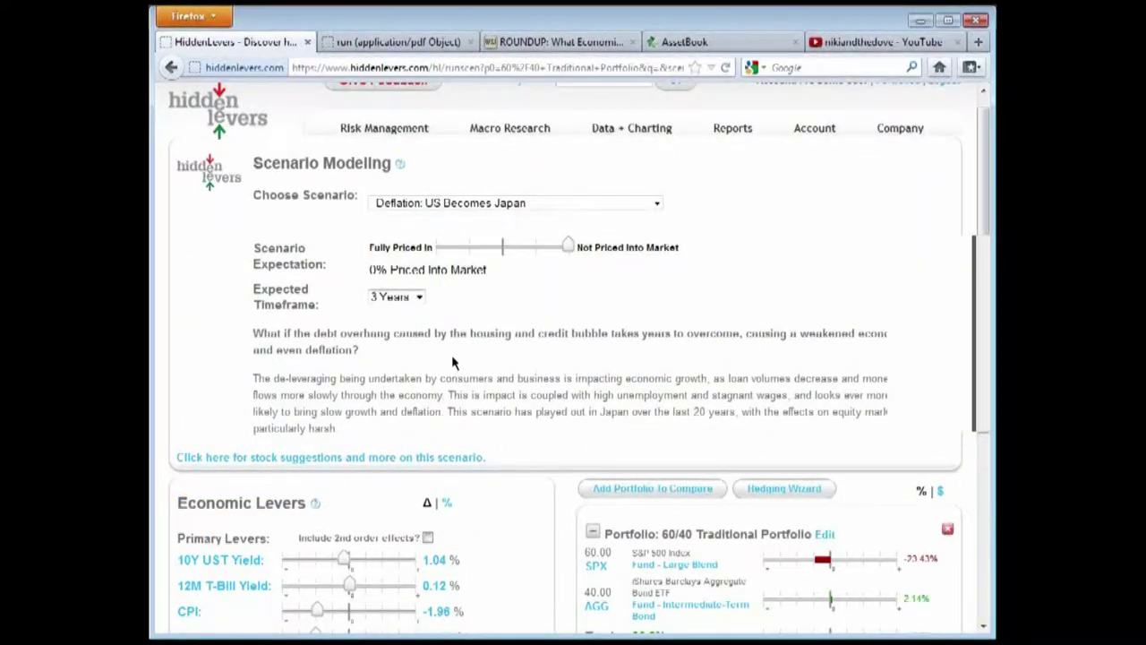
scroll(453, 341, "up", 1)
mouse_move(417, 148)
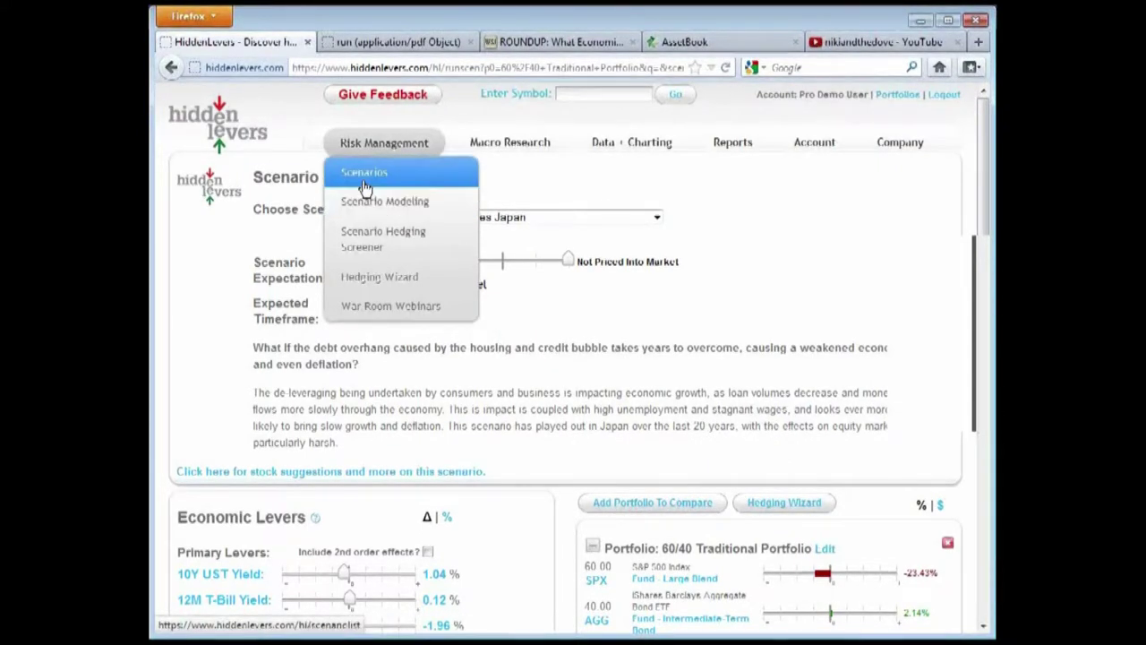
Go to the saved portfolios page and edit the Decision Investments Model portfolio
mouse_move(811, 144)
left_click(818, 176)
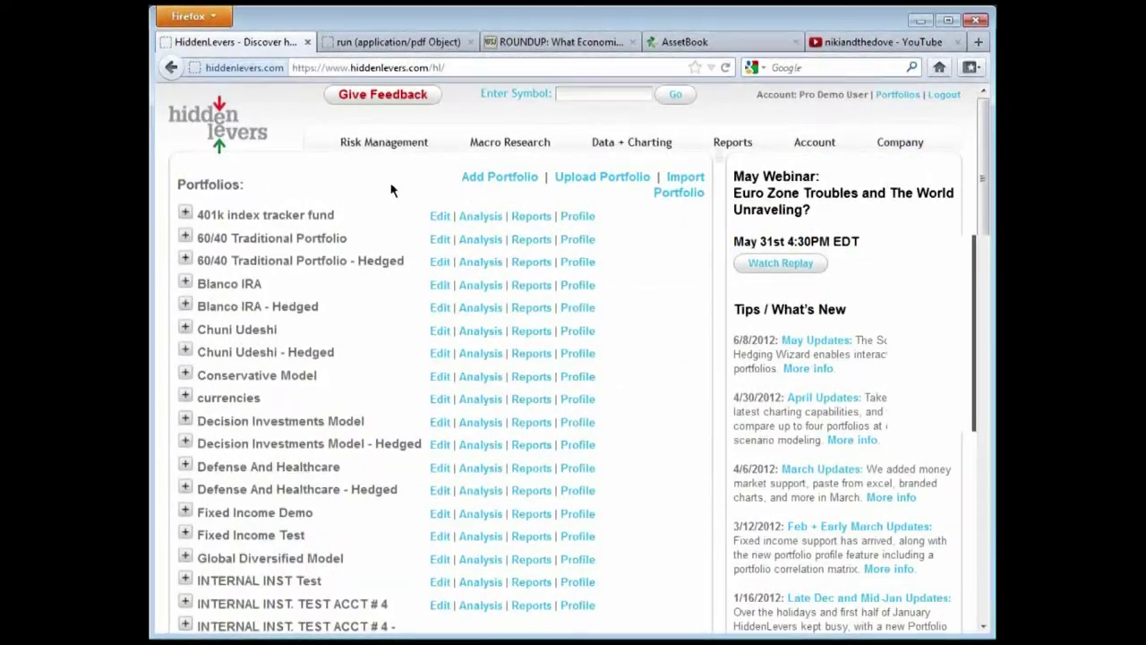
scroll(233, 287, "down", 2)
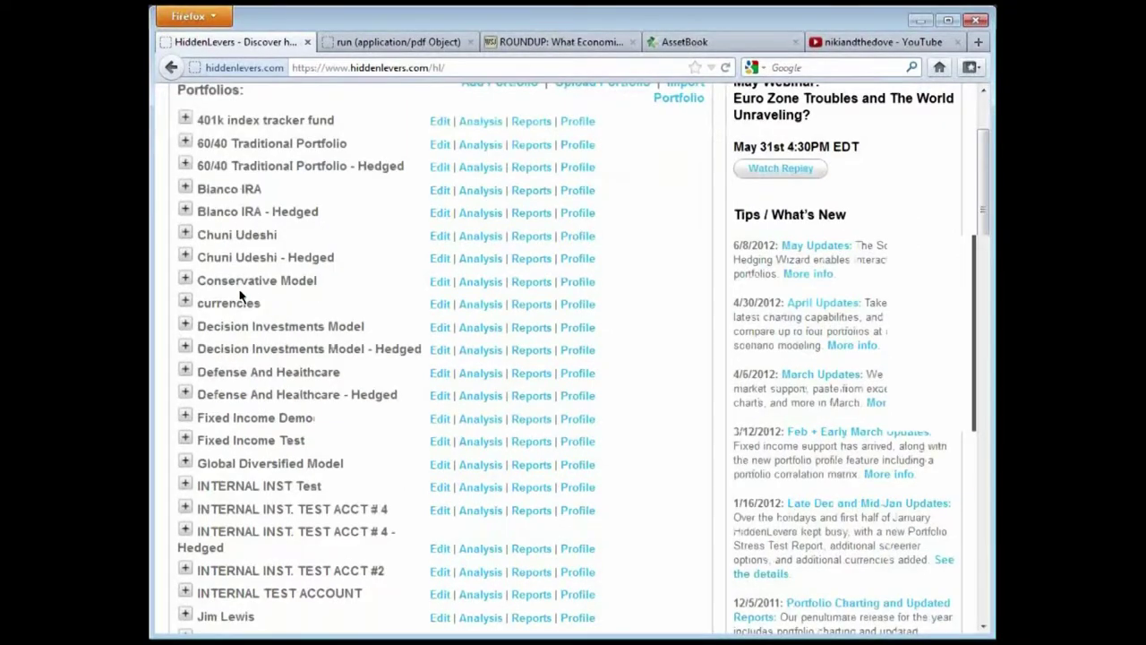
left_click(440, 327)
Open the Enter Options position form, then close it with the red X
scroll(497, 251, "down", 2)
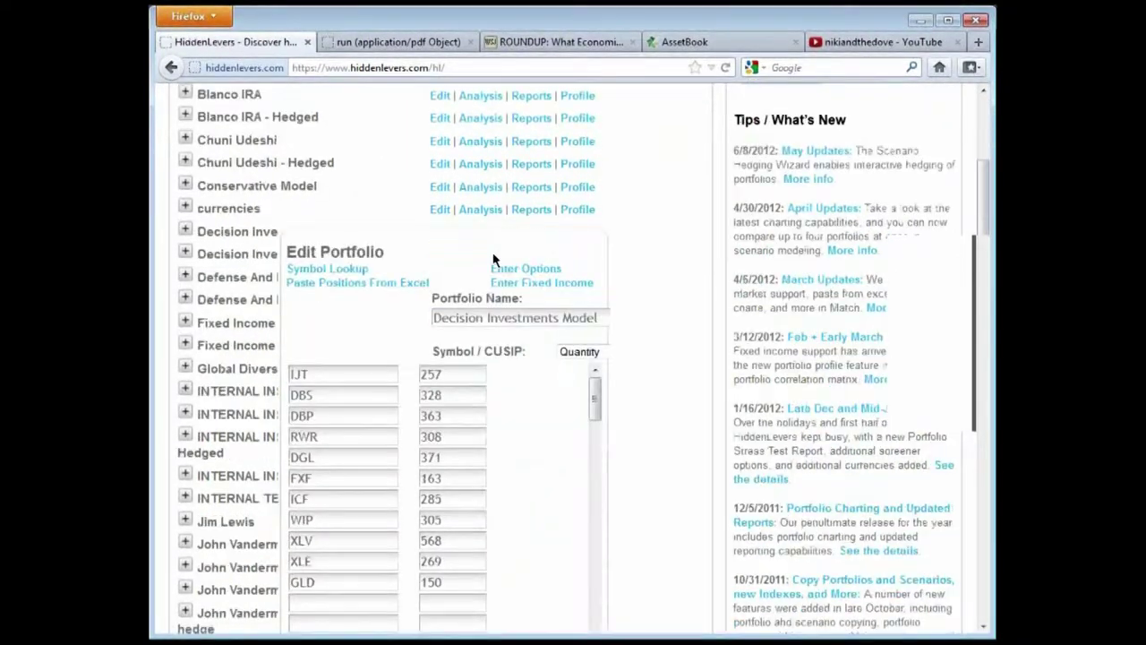
scroll(494, 259, "down", 2)
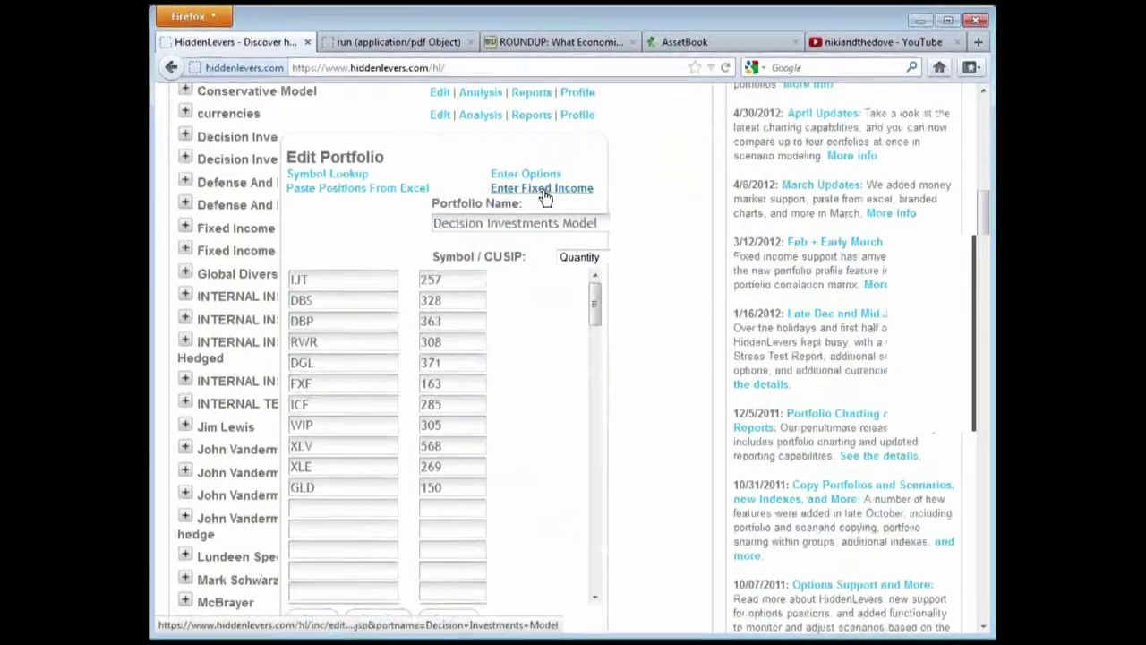
left_click(541, 183)
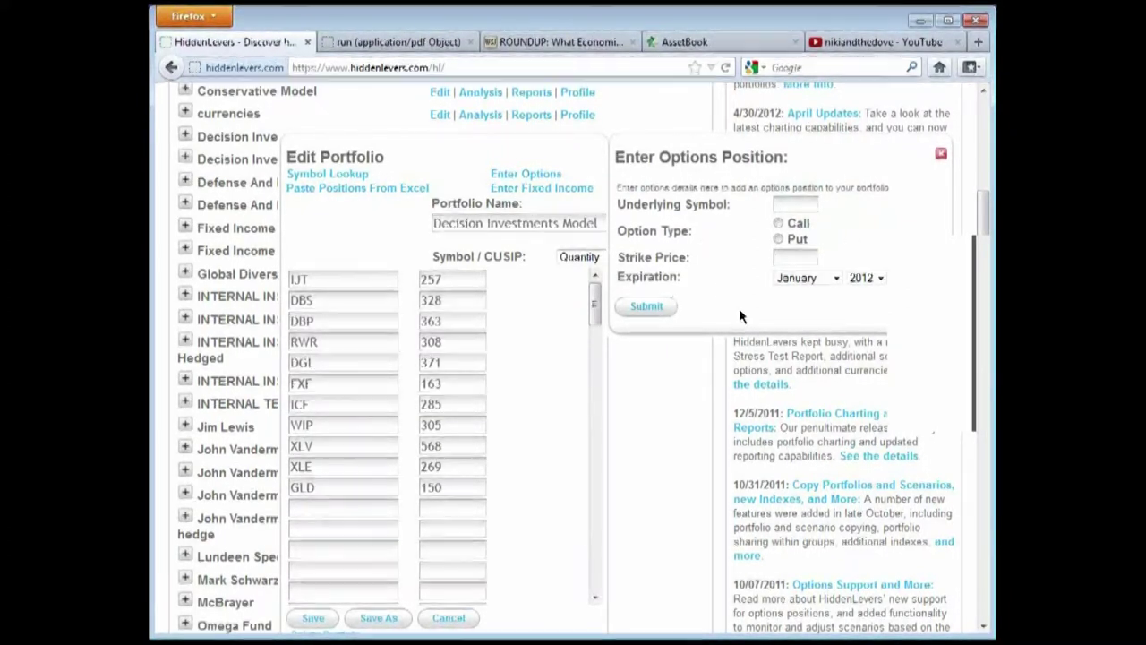
left_click(942, 154)
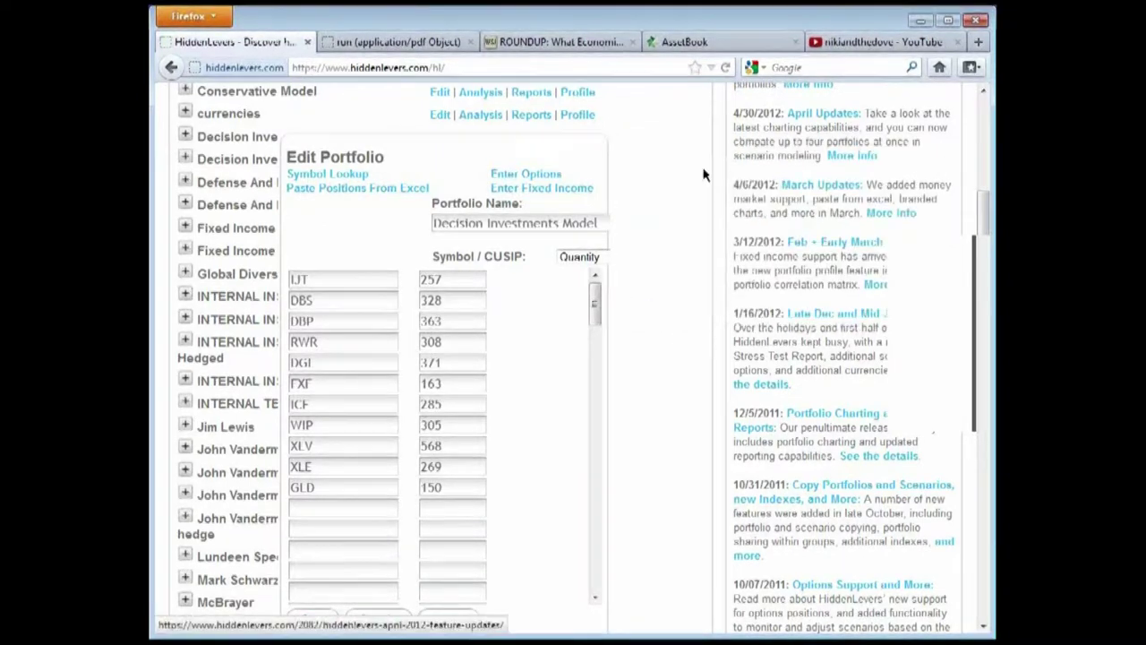
left_click(574, 196)
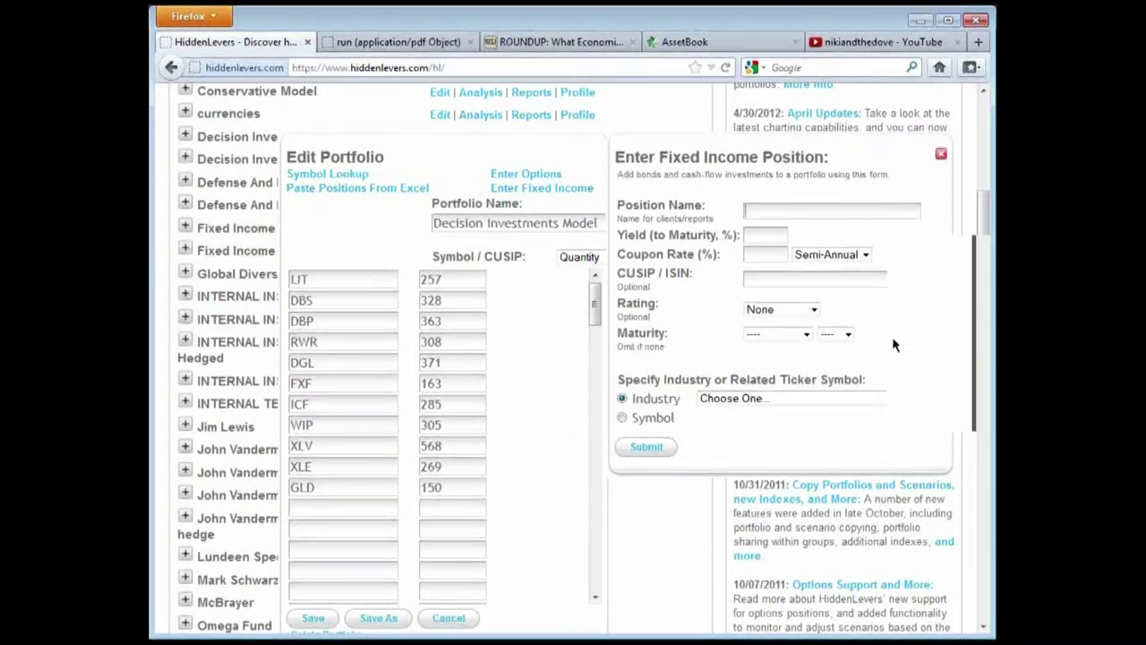
left_click(806, 400)
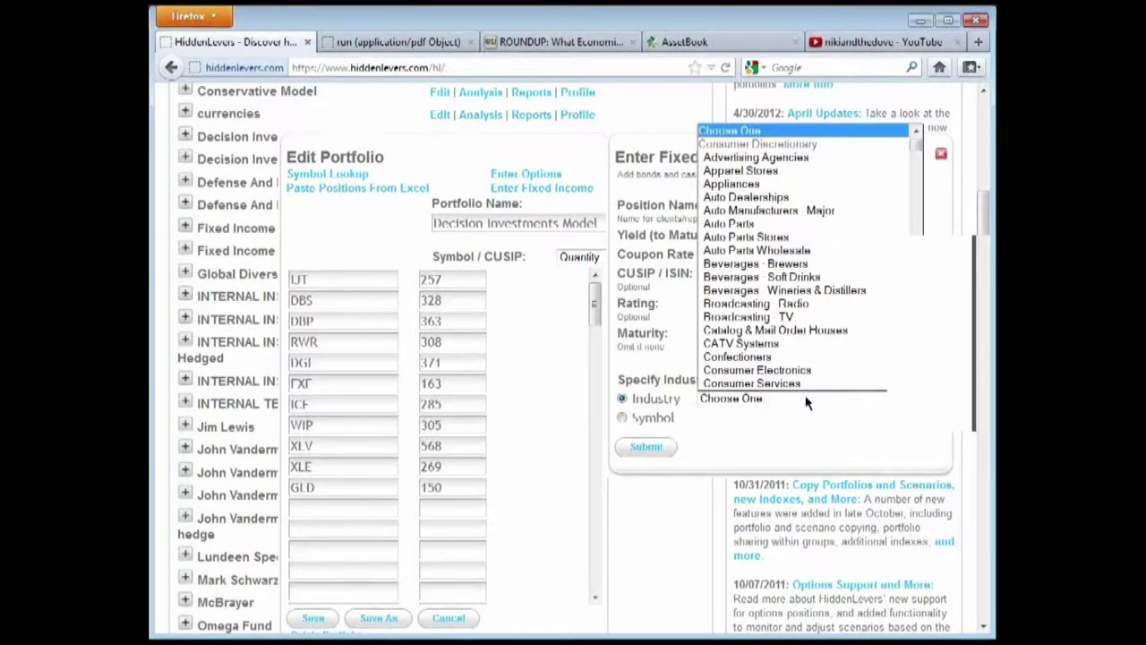
left_click(806, 401)
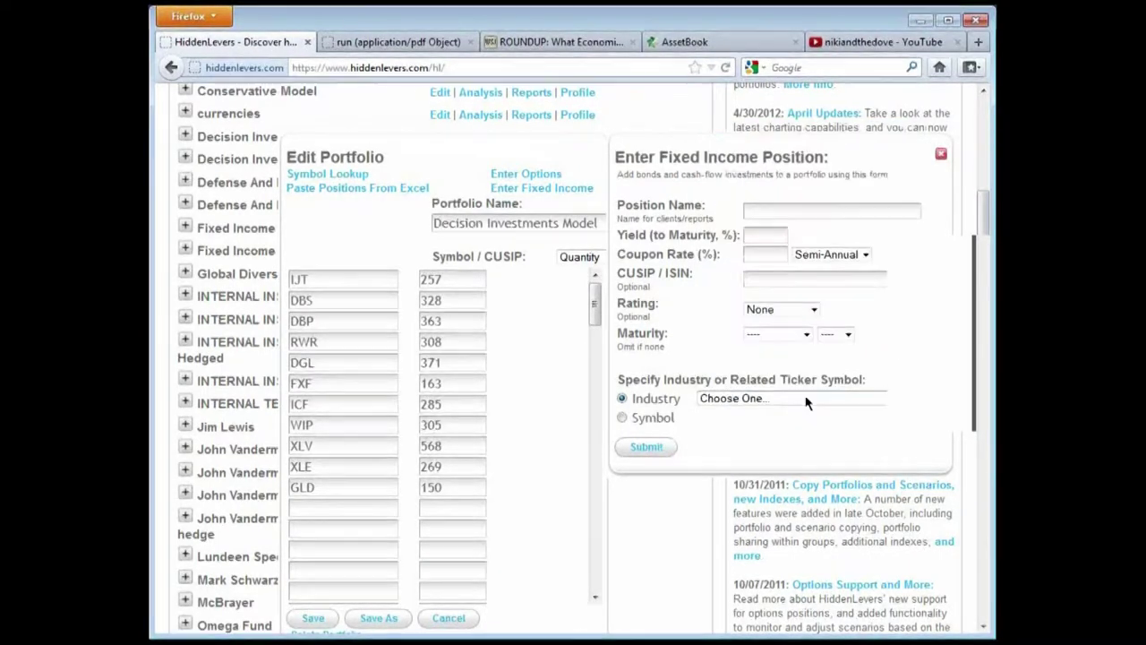
left_click(622, 418)
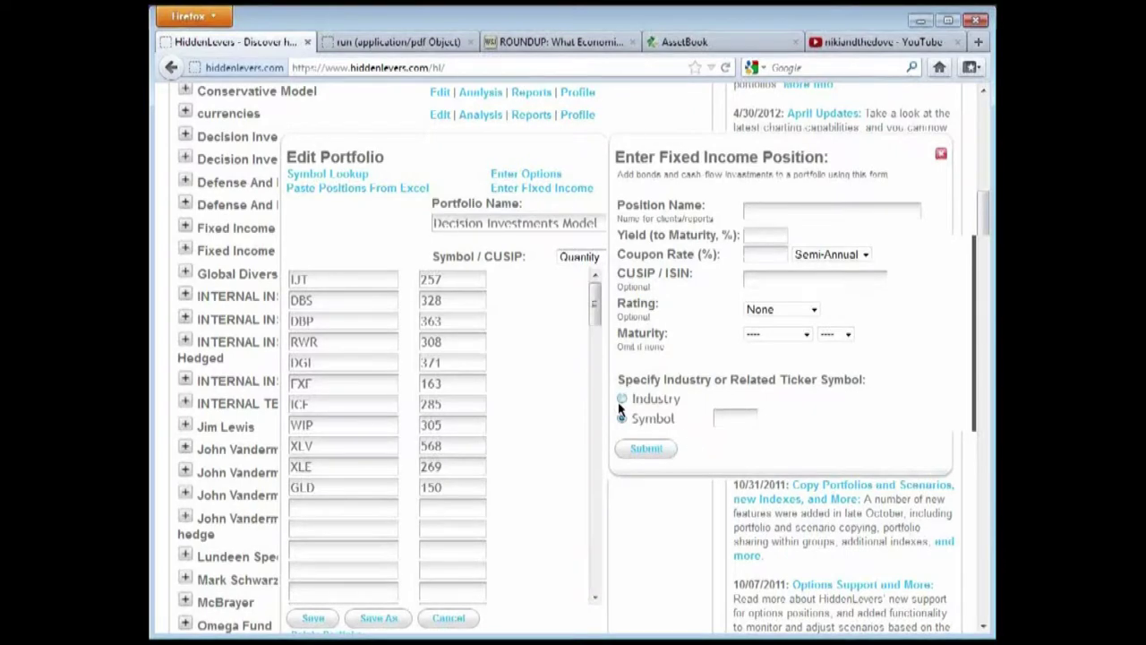
left_click(622, 399)
left_click(785, 403)
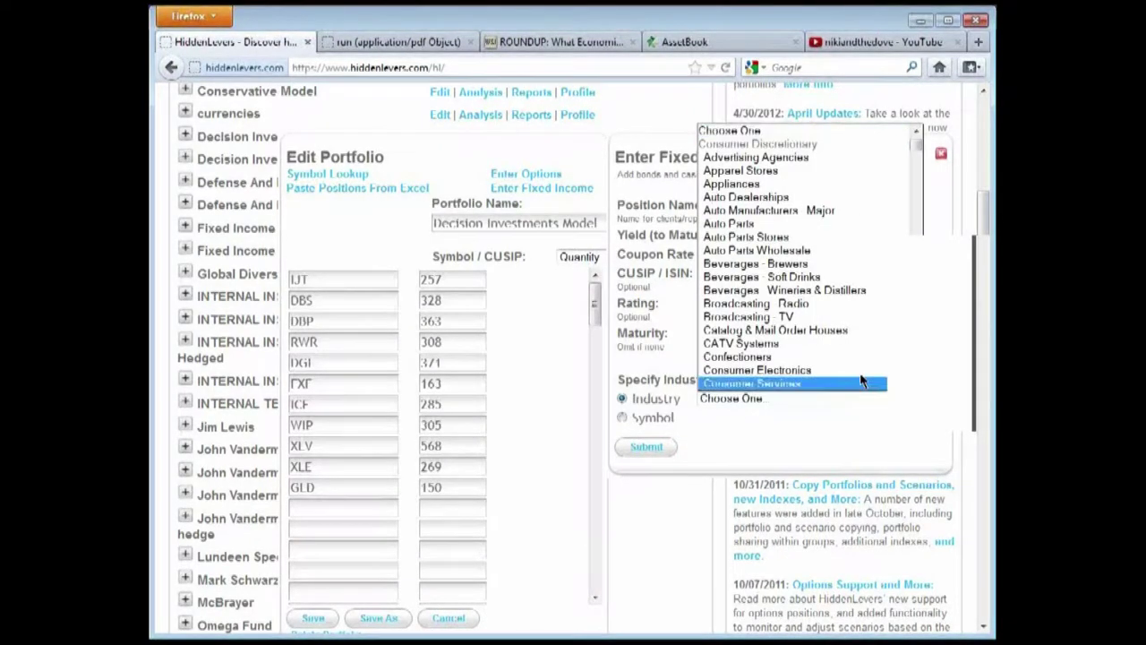
left_click(670, 338)
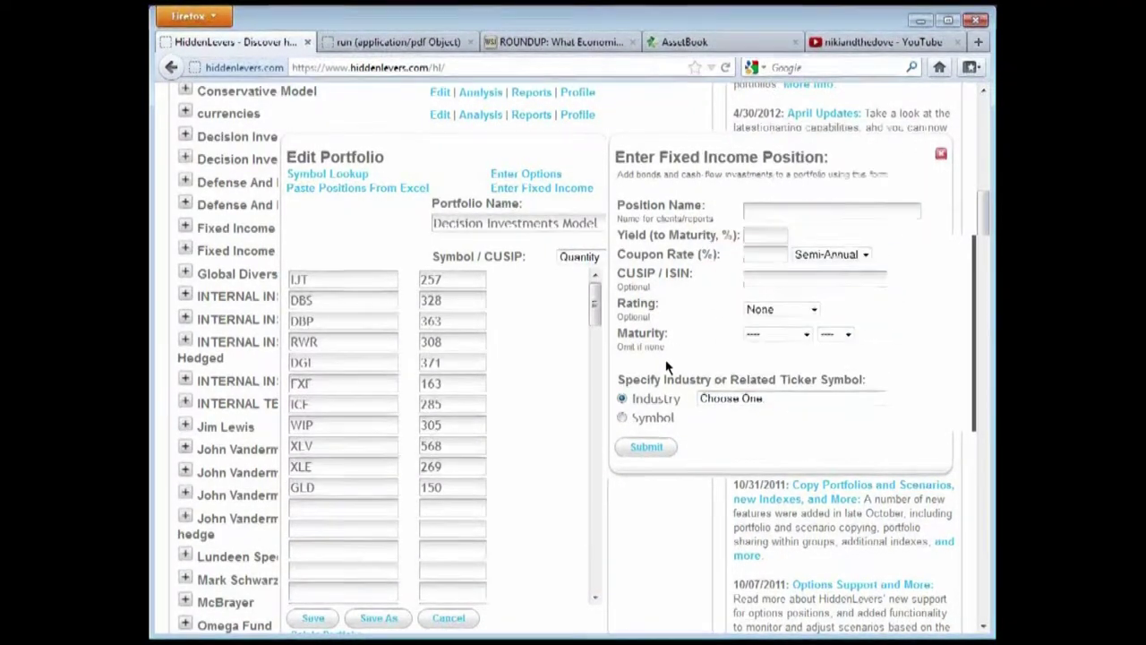
left_click(782, 209)
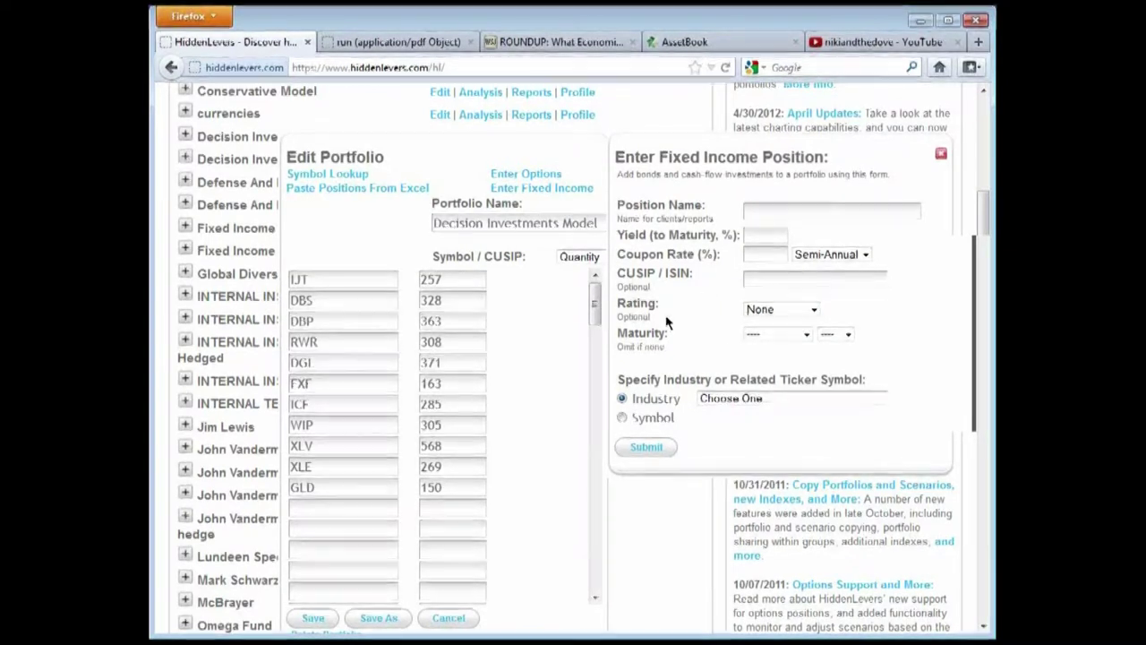
left_click(941, 159)
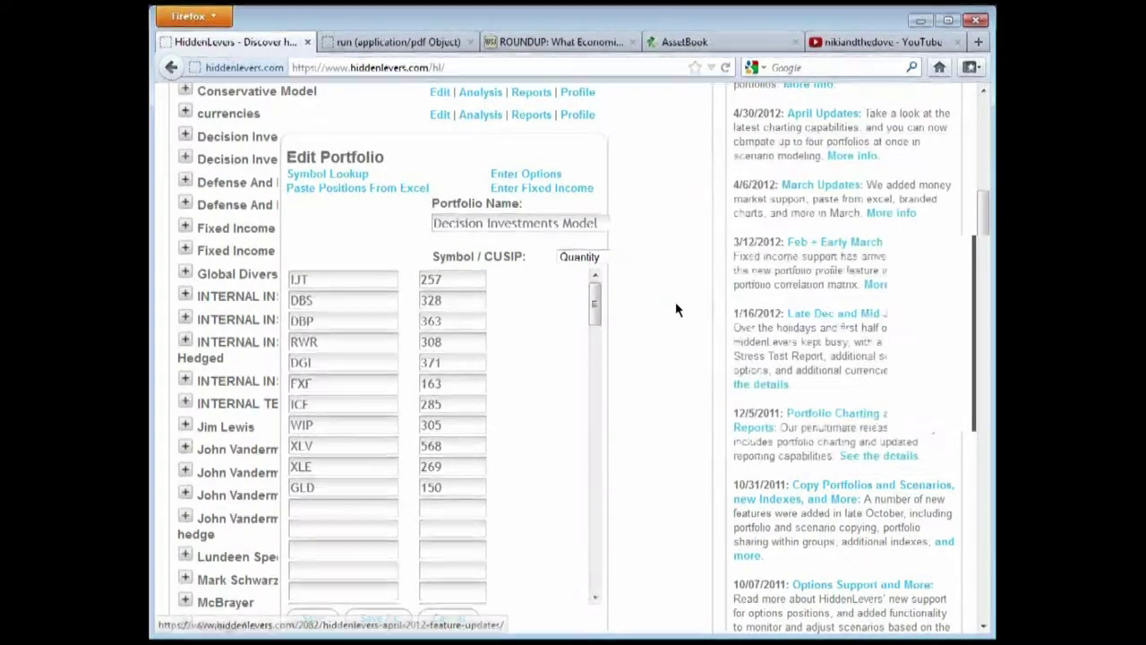
Close the portfolio editor without saving and scroll through the Portfolios list
scroll(625, 522, "down", 2)
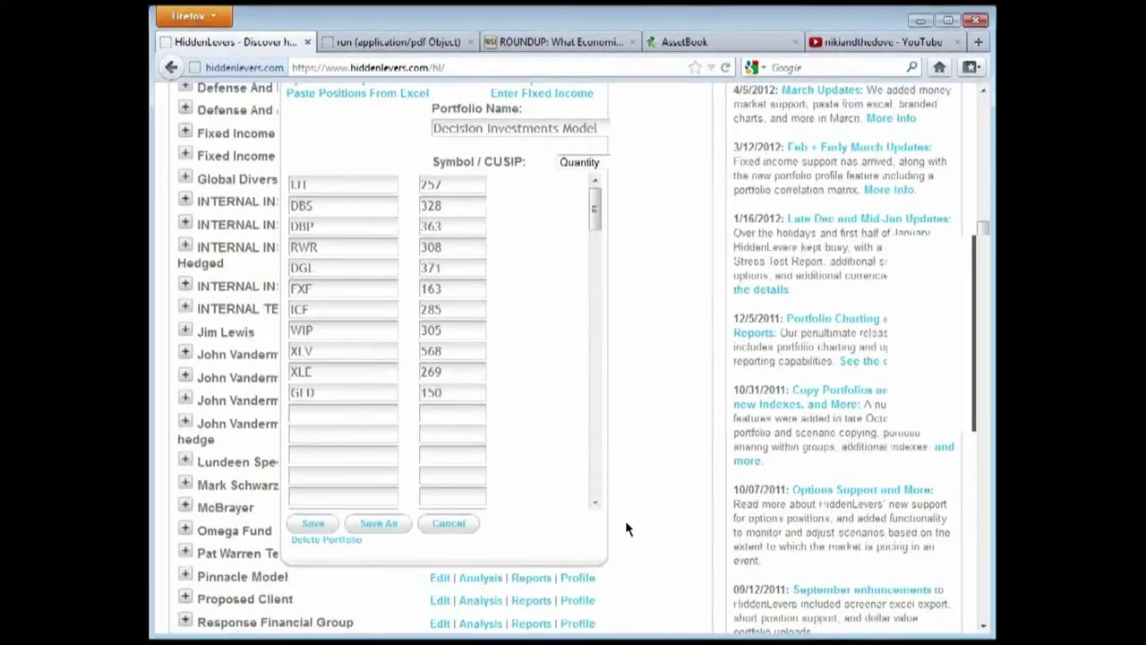
left_click(448, 525)
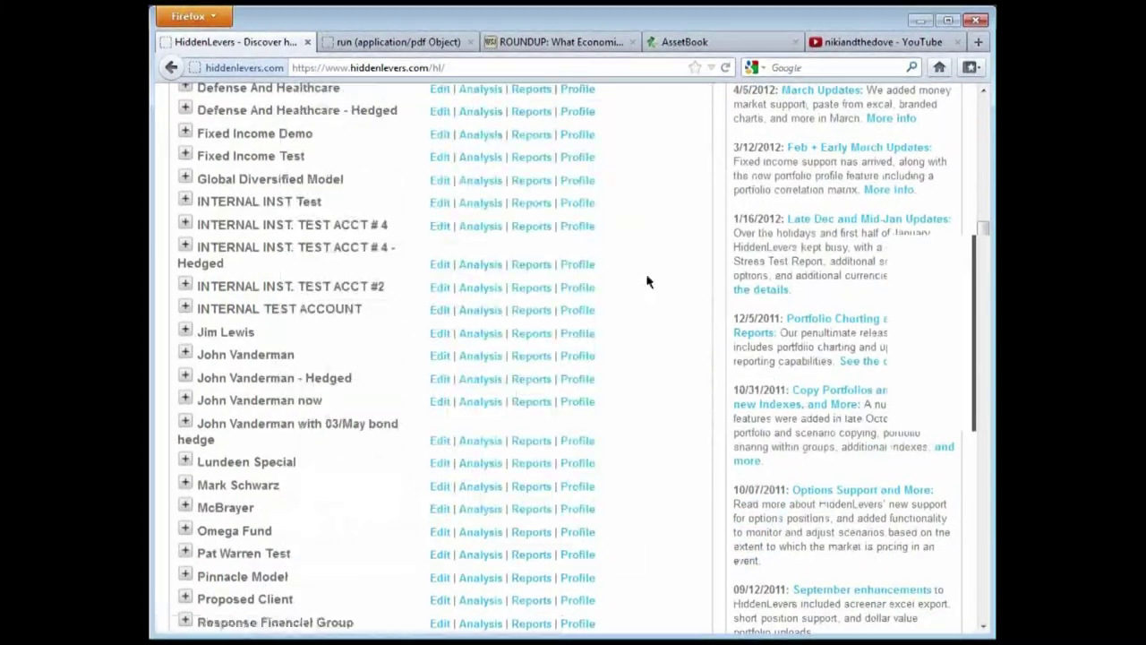
scroll(660, 515, "up", 8)
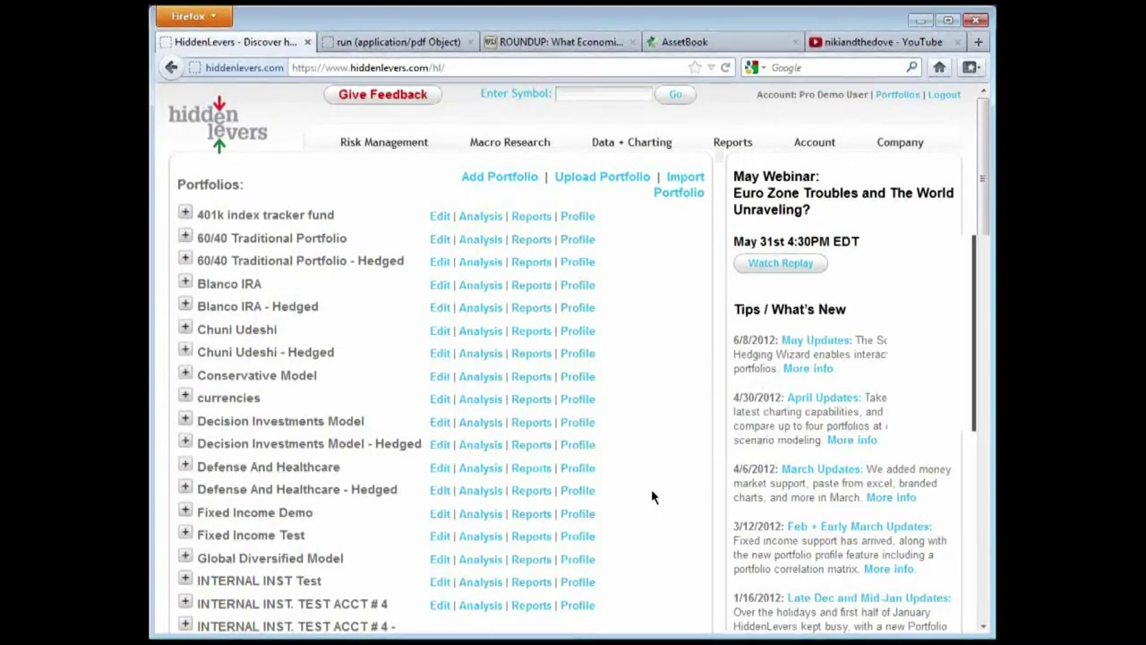
mouse_move(392, 170)
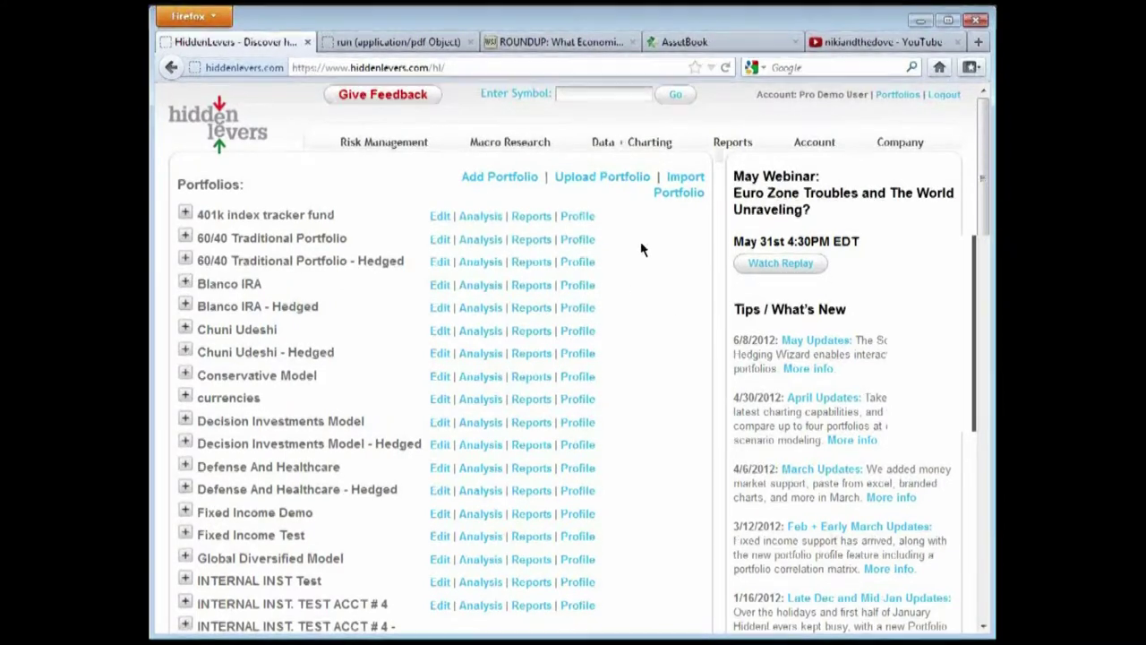
scroll(660, 418, "down", 2)
scroll(661, 415, "up", 2)
scroll(857, 539, "down", 12)
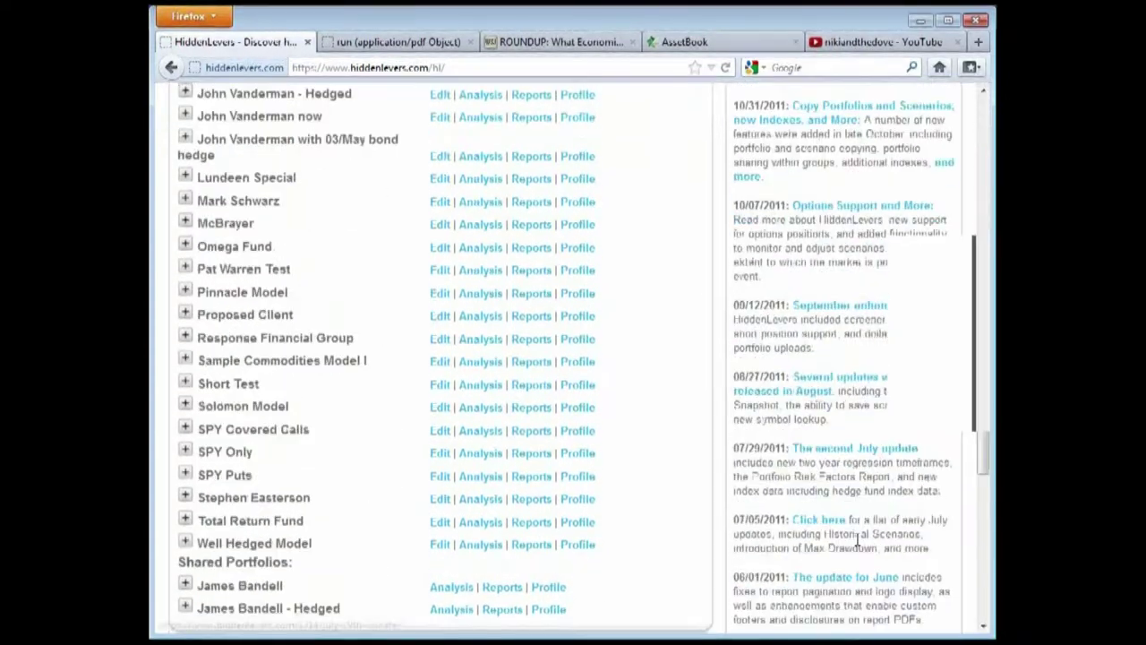
scroll(837, 506, "down", 4)
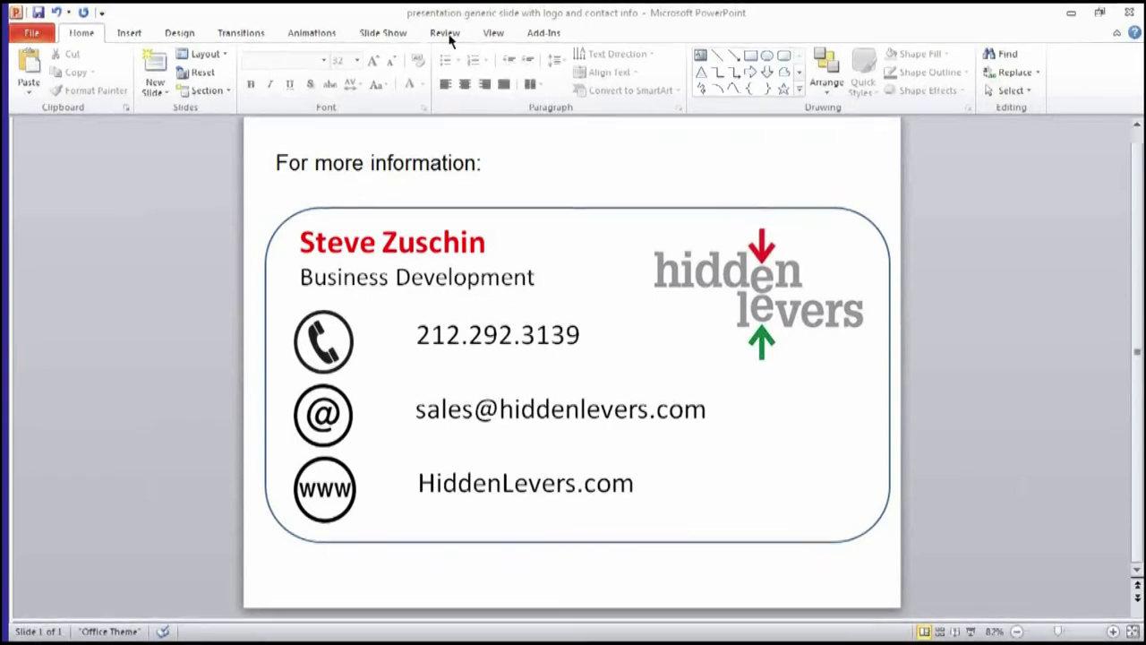
On the PowerPoint contact slide, switch the ribbon to View, then Home, then View again
left_click(495, 36)
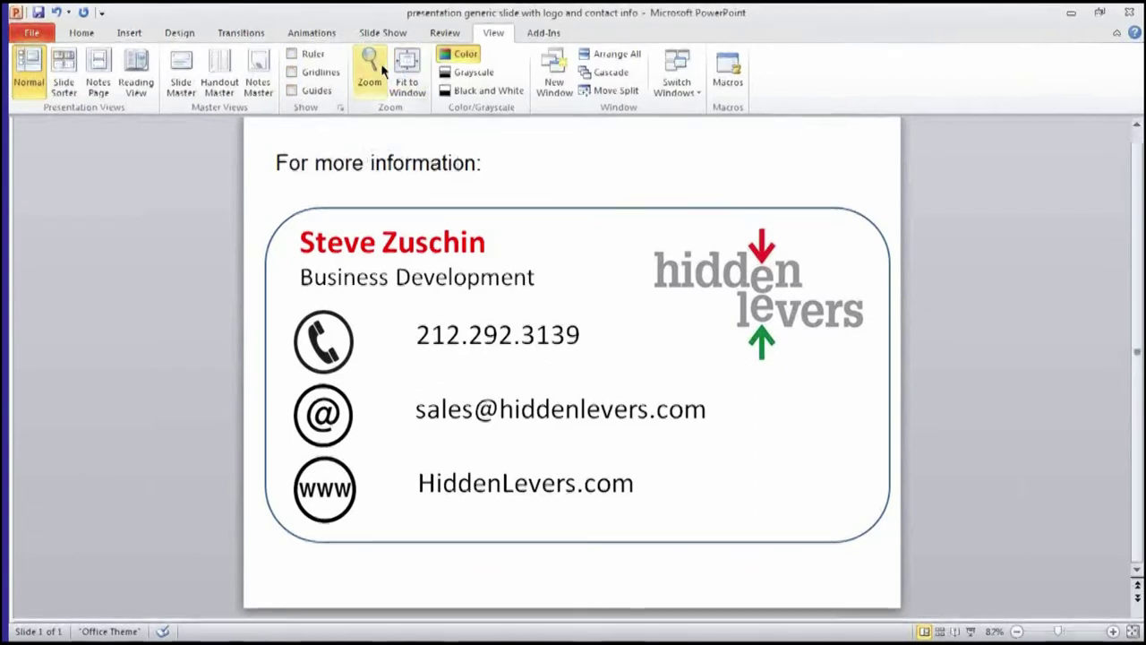
left_click(81, 33)
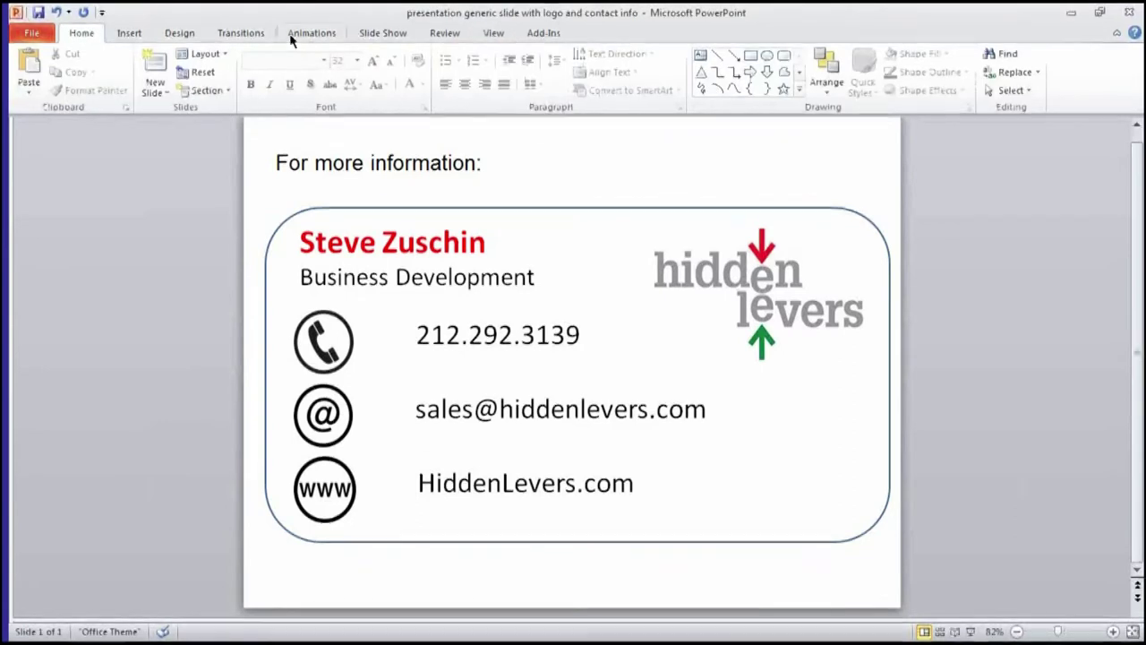
left_click(495, 33)
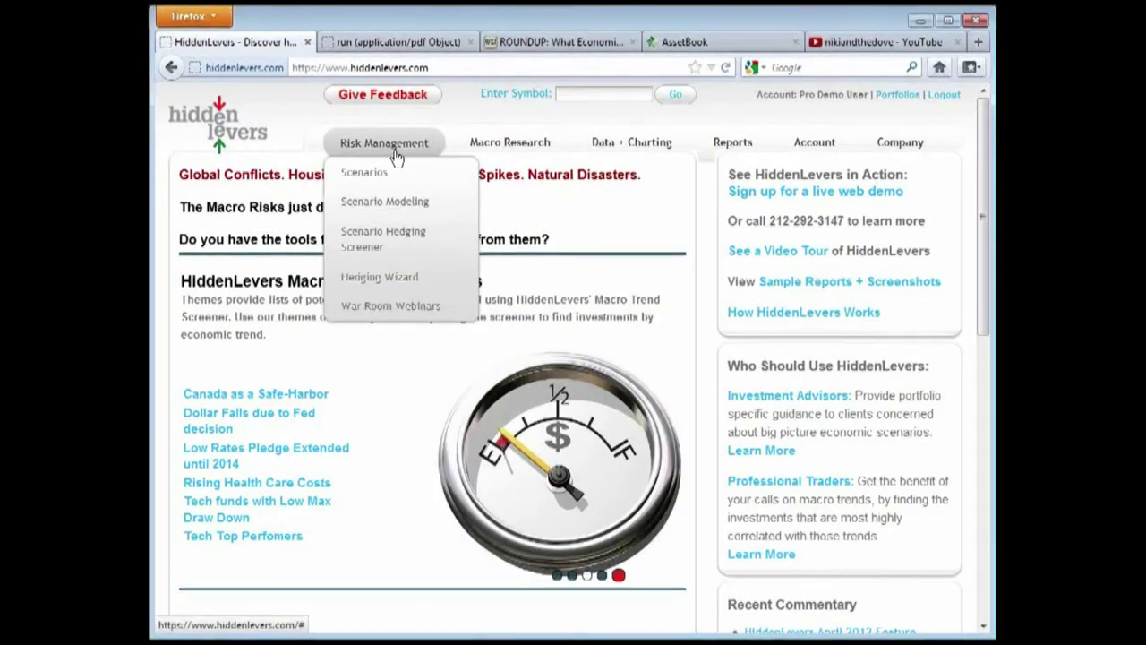
Open the War Room Webinars page and scroll through the listed webinars
left_click(396, 306)
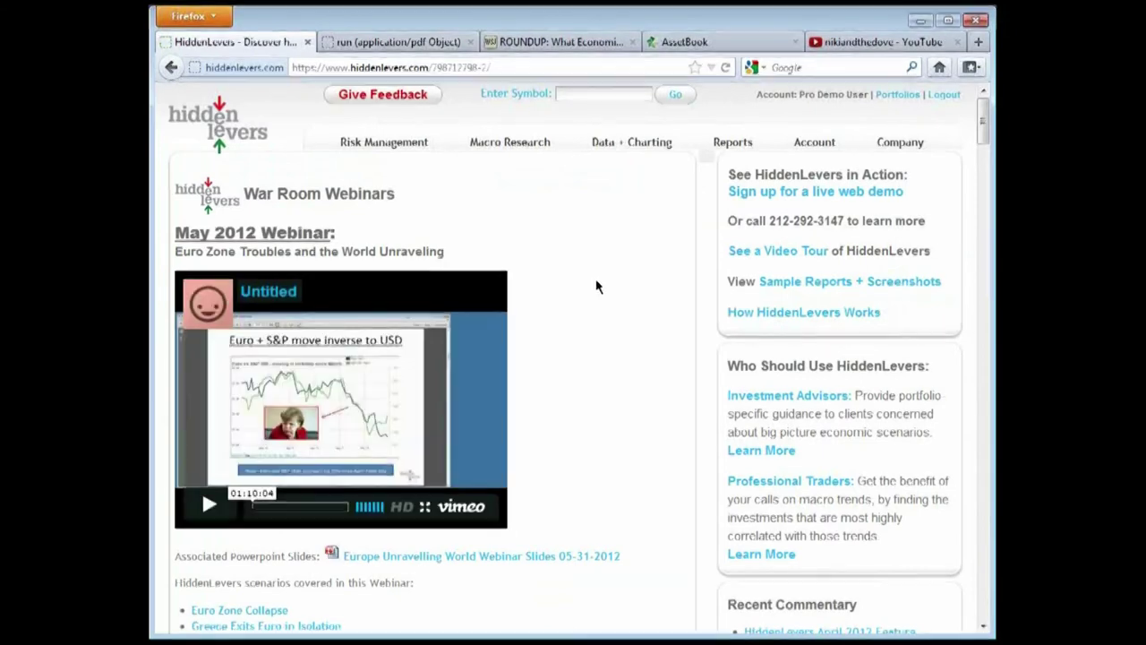
scroll(597, 286, "down", 2)
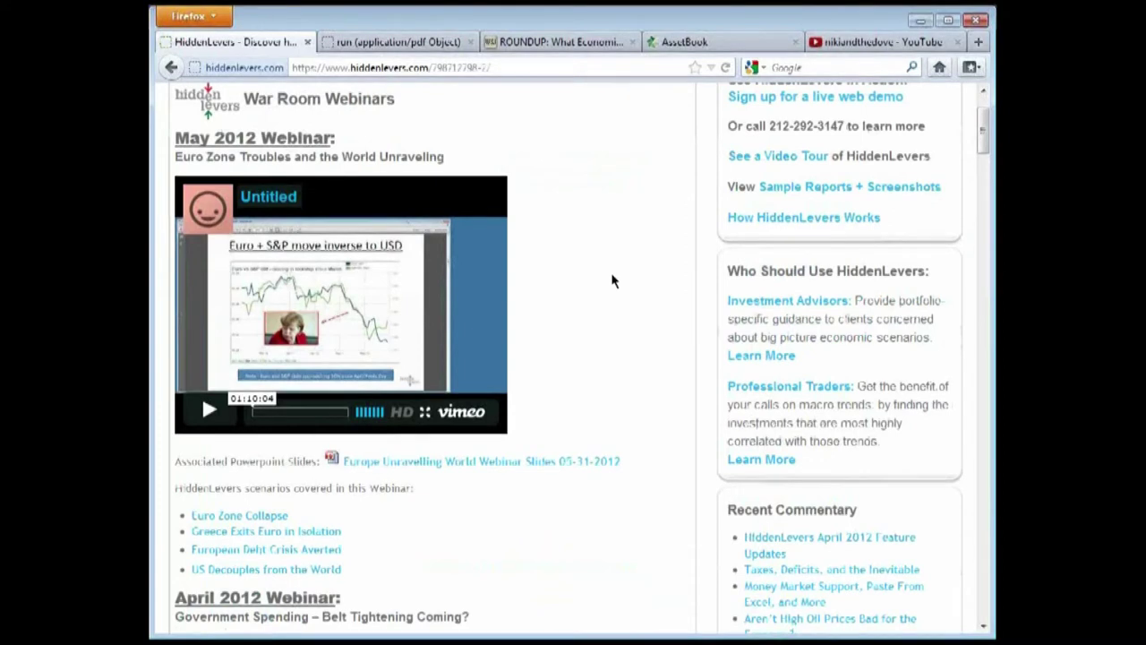
scroll(613, 280, "down", 2)
scroll(613, 281, "down", 2)
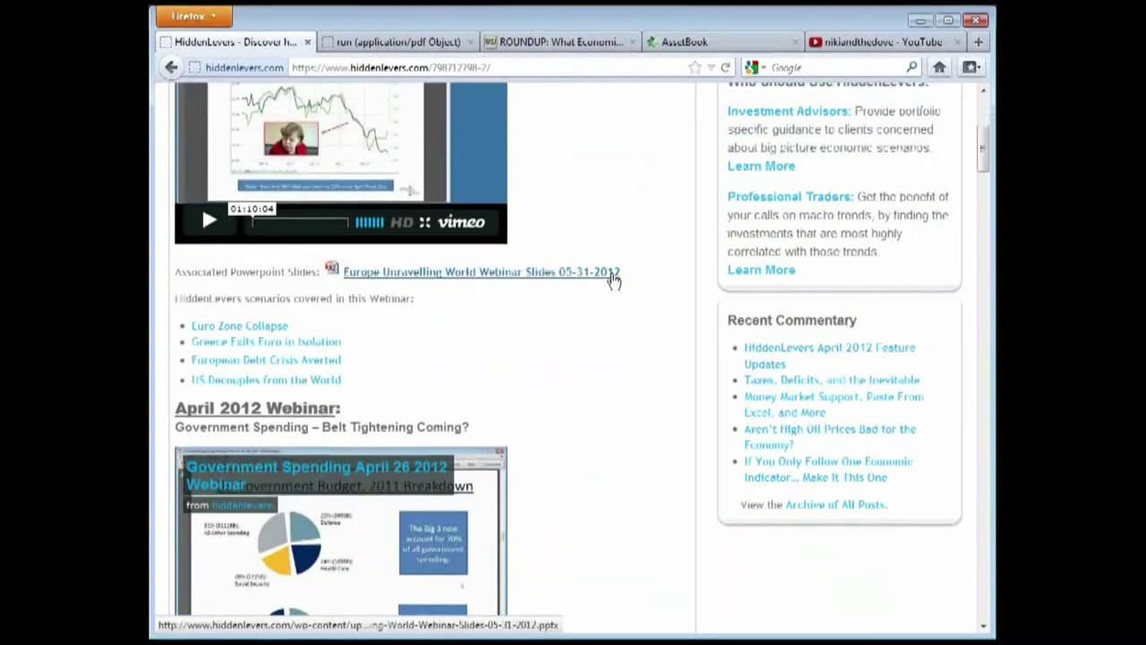
scroll(612, 280, "down", 2)
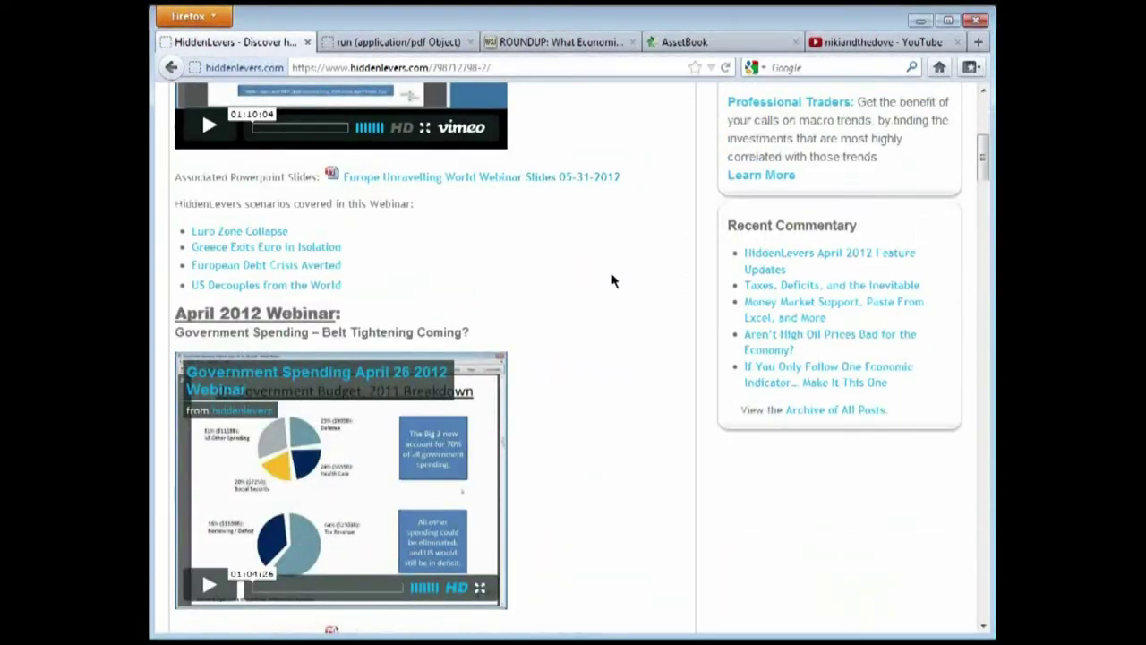
scroll(613, 280, "down", 2)
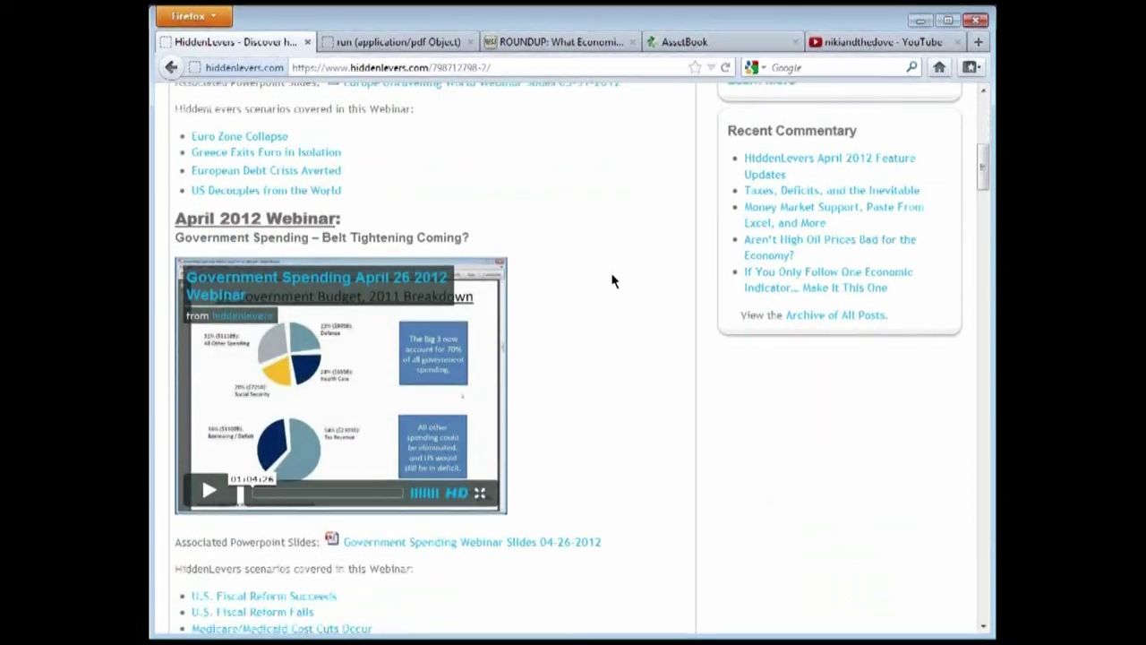
scroll(613, 281, "down", 4)
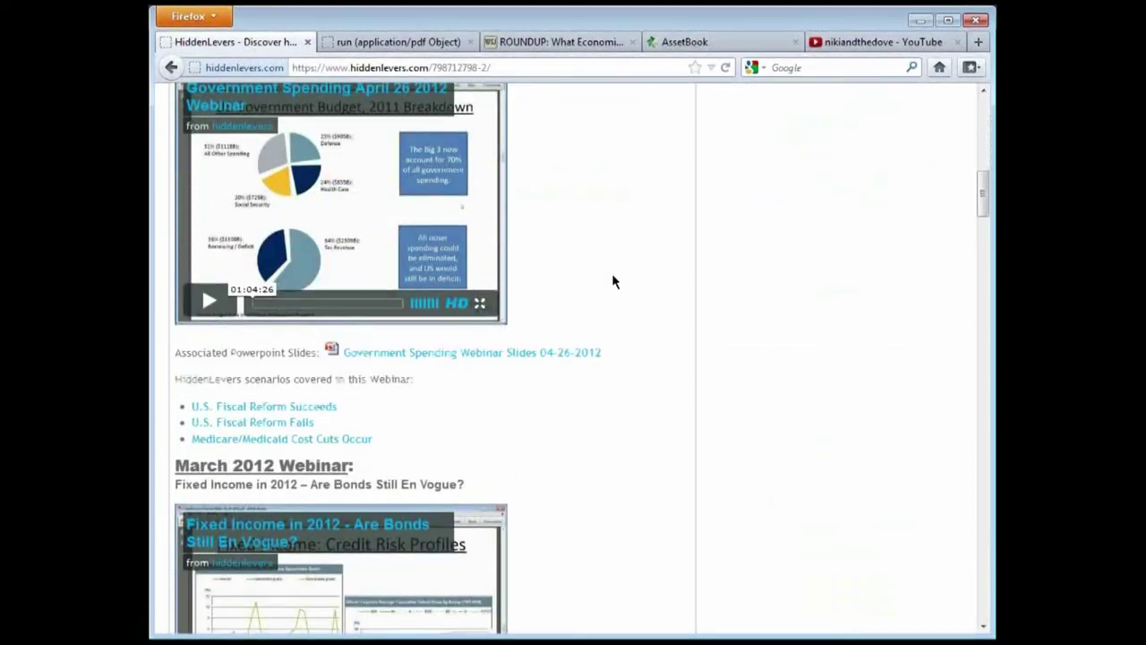
scroll(612, 282, "down", 6)
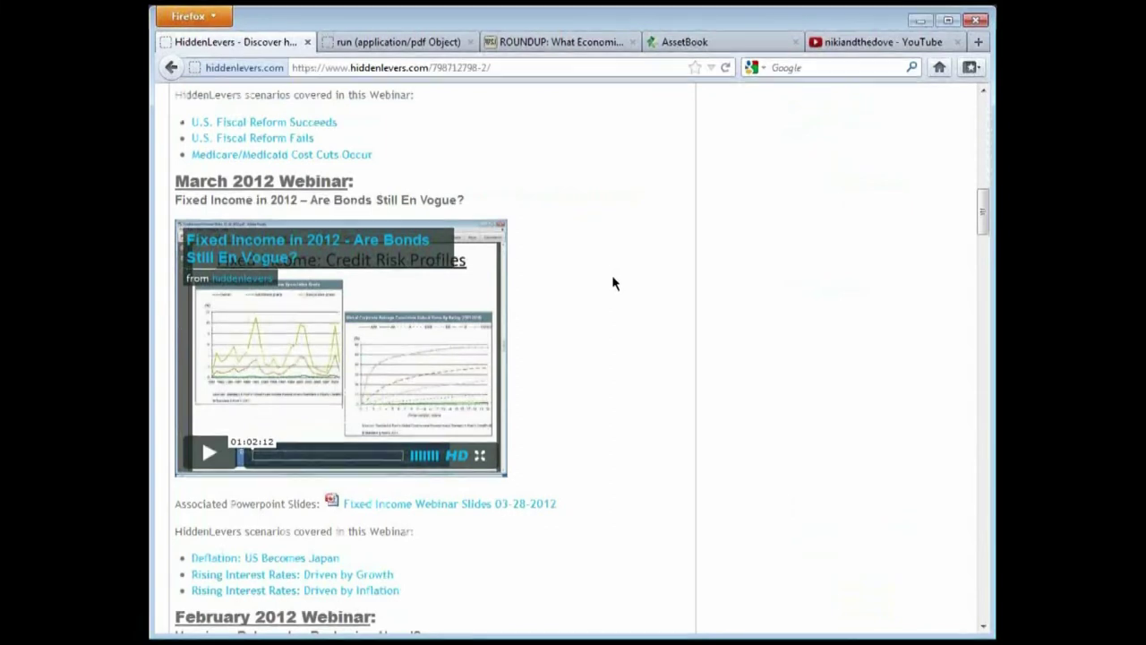
scroll(614, 283, "up", 12)
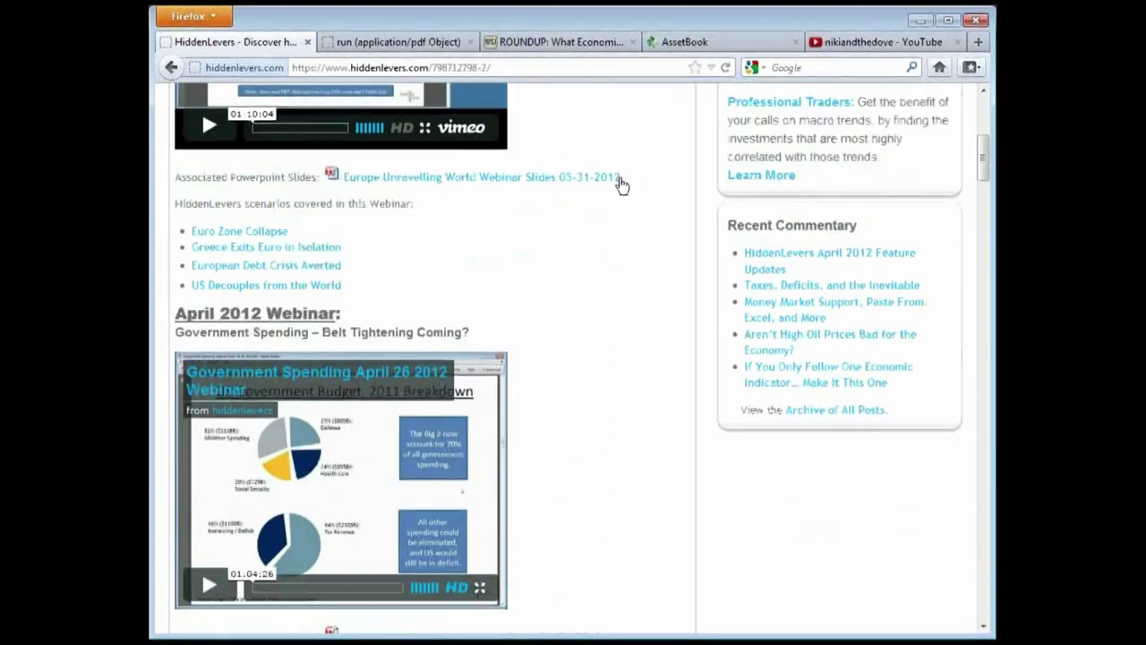
Highlight the 'Europe Unravelling World Webinar Slides 05-31-2012' link text
left_click_drag(623, 185, 334, 183)
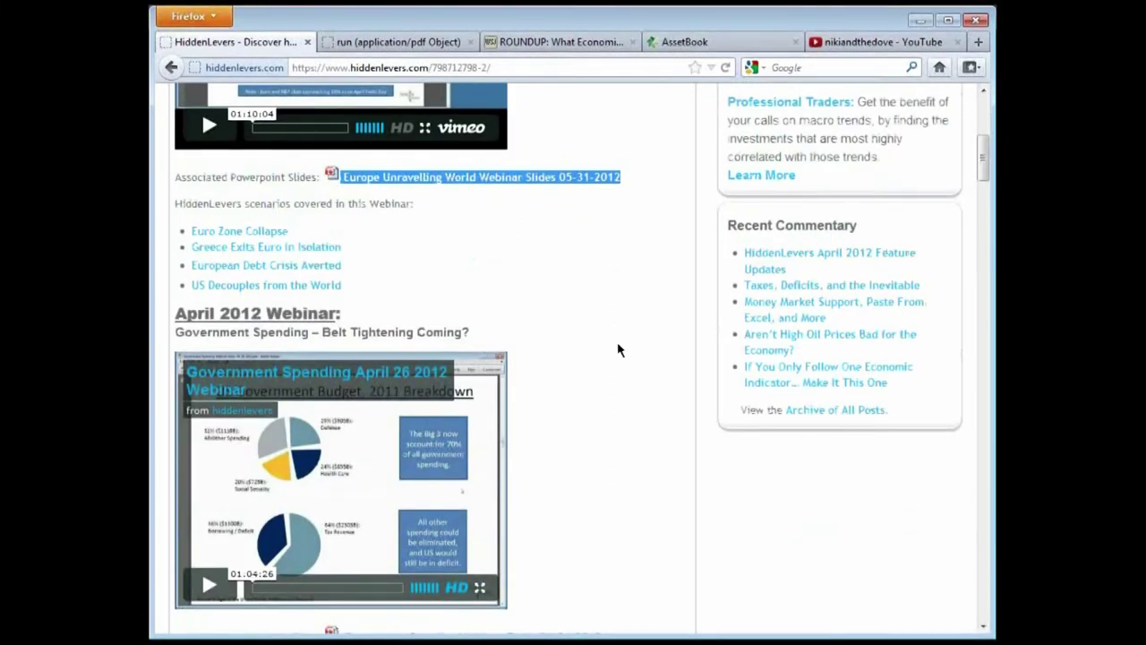
scroll(617, 350, "up", 4)
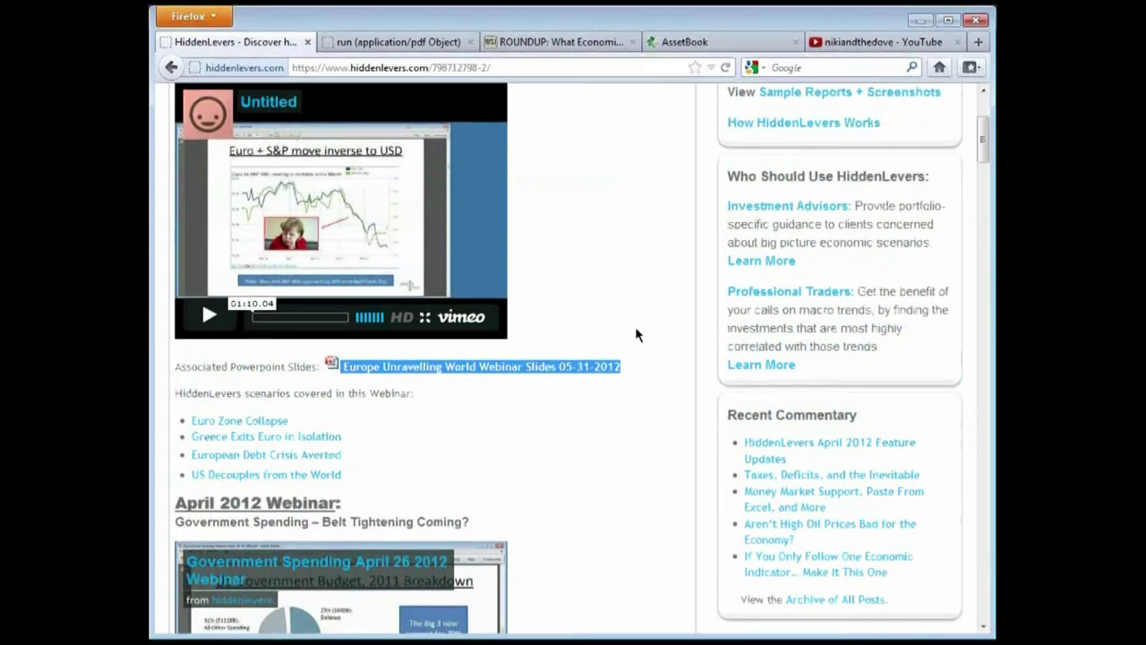
scroll(636, 335, "up", 2)
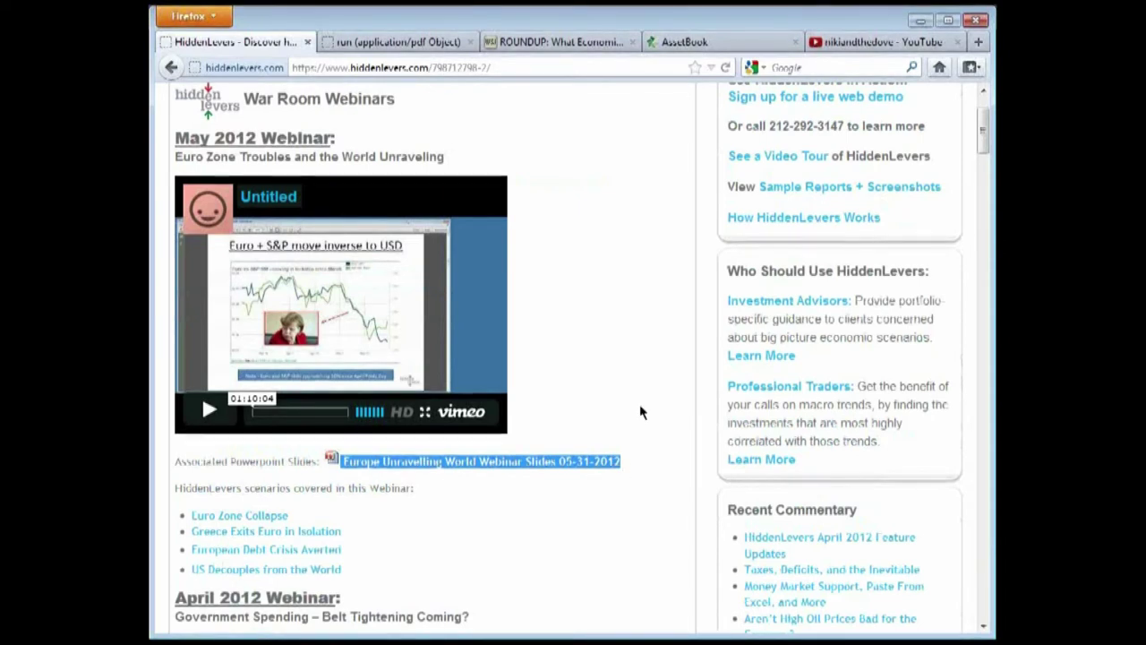
scroll(639, 417, "down", 2)
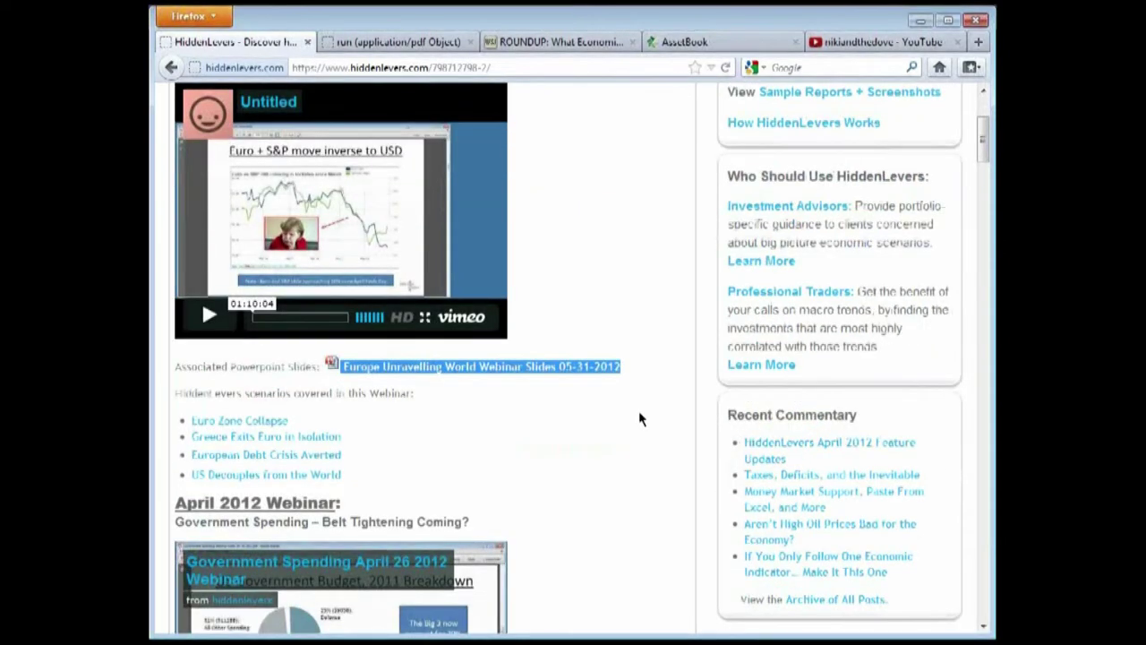